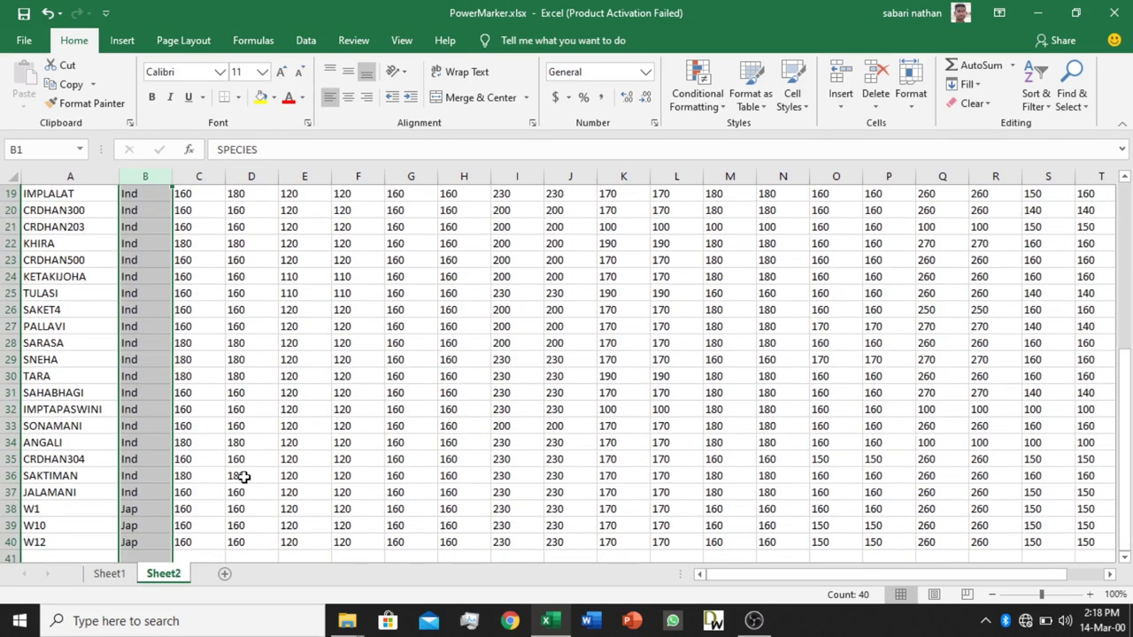
pyautogui.click(149, 477)
pyautogui.moveTo(144, 393); pyautogui.dragTo(139, 540)
pyautogui.click(290, 496)
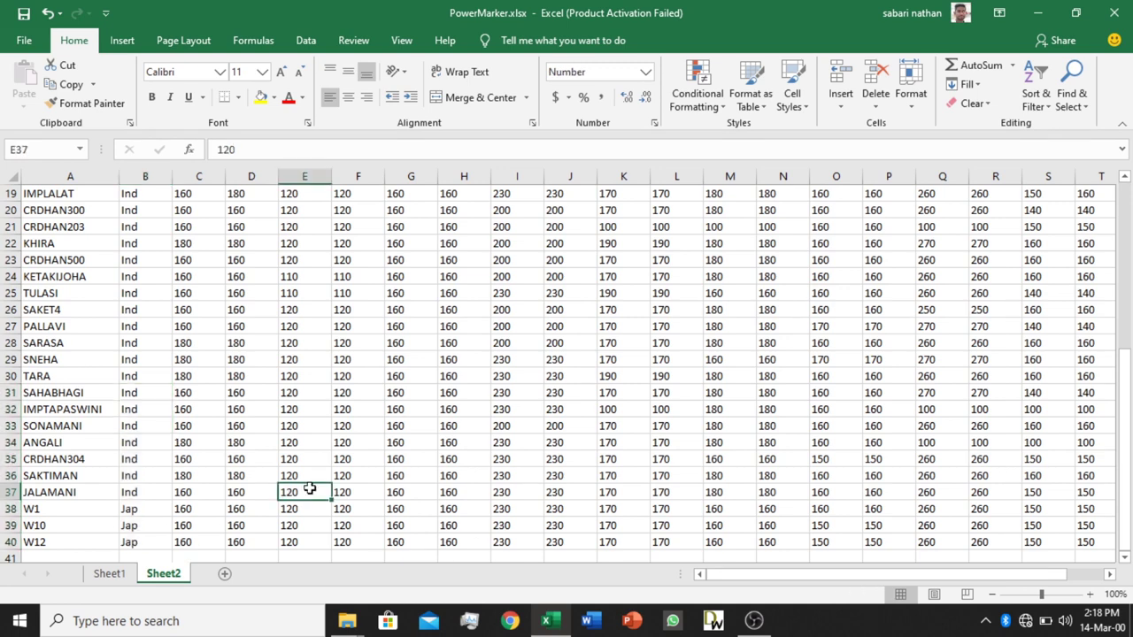
pyautogui.moveTo(1124, 405); pyautogui.dragTo(1123, 157)
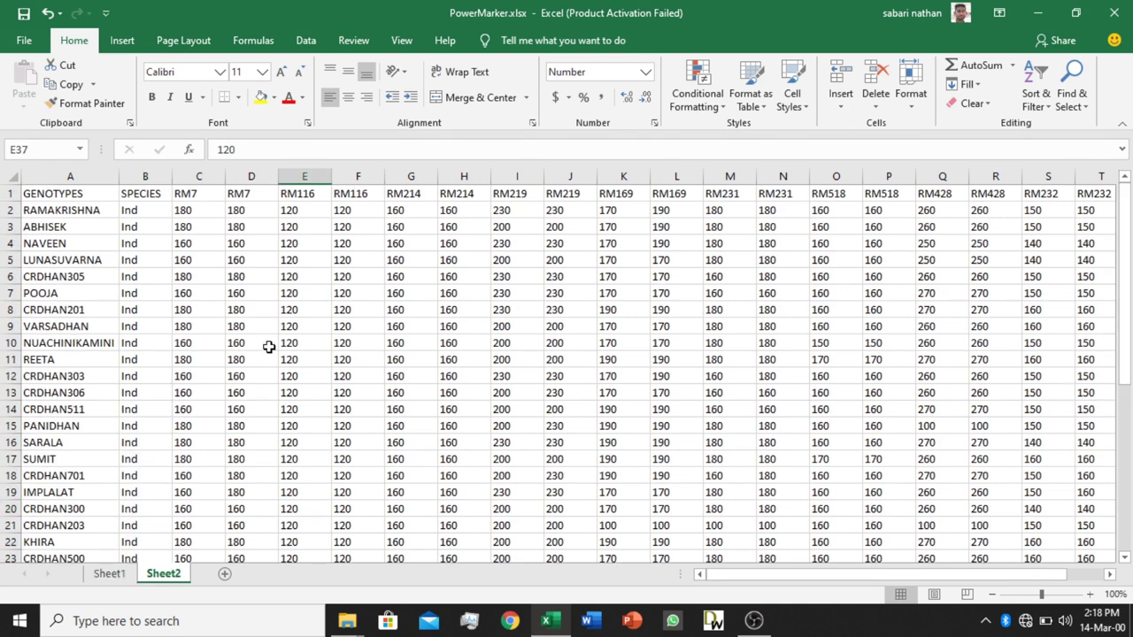
# - Save the marker data sheet as the tab-delimited text file PowerMarker.txt in the PowerMarer folder on the Desktop
pyautogui.click(25, 42)
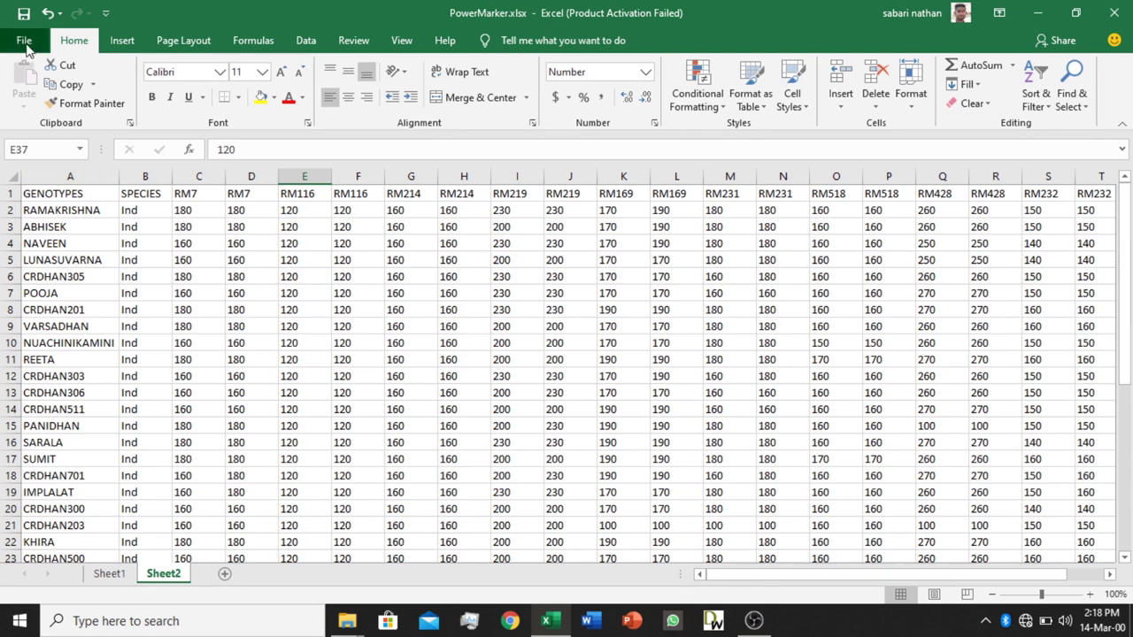
pyautogui.click(49, 262)
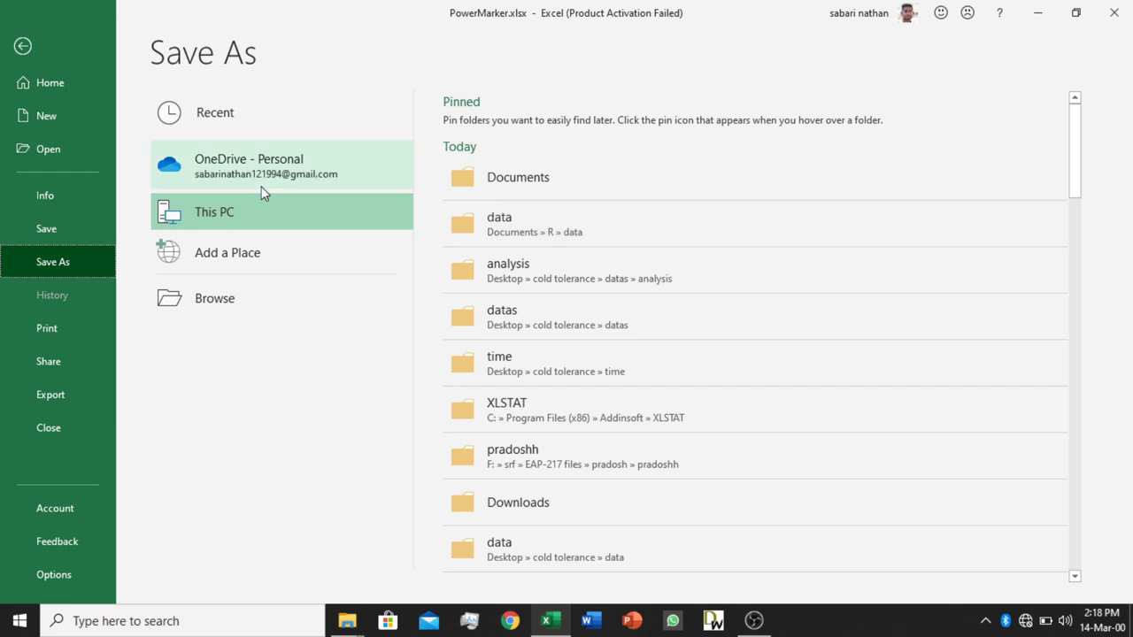
pyautogui.click(232, 301)
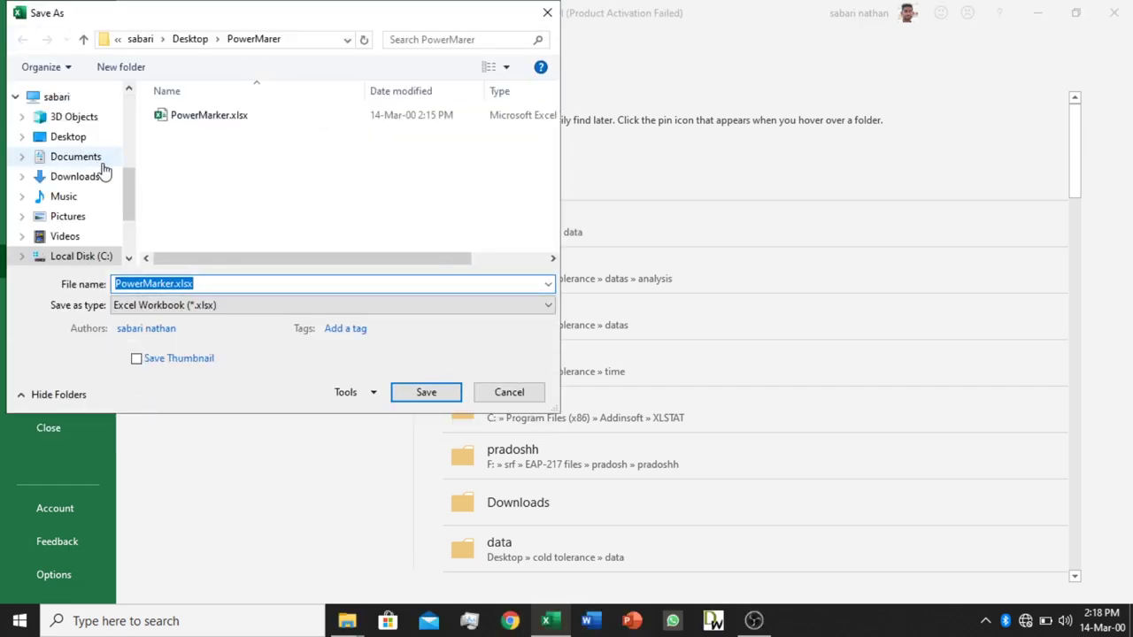
pyautogui.click(72, 138)
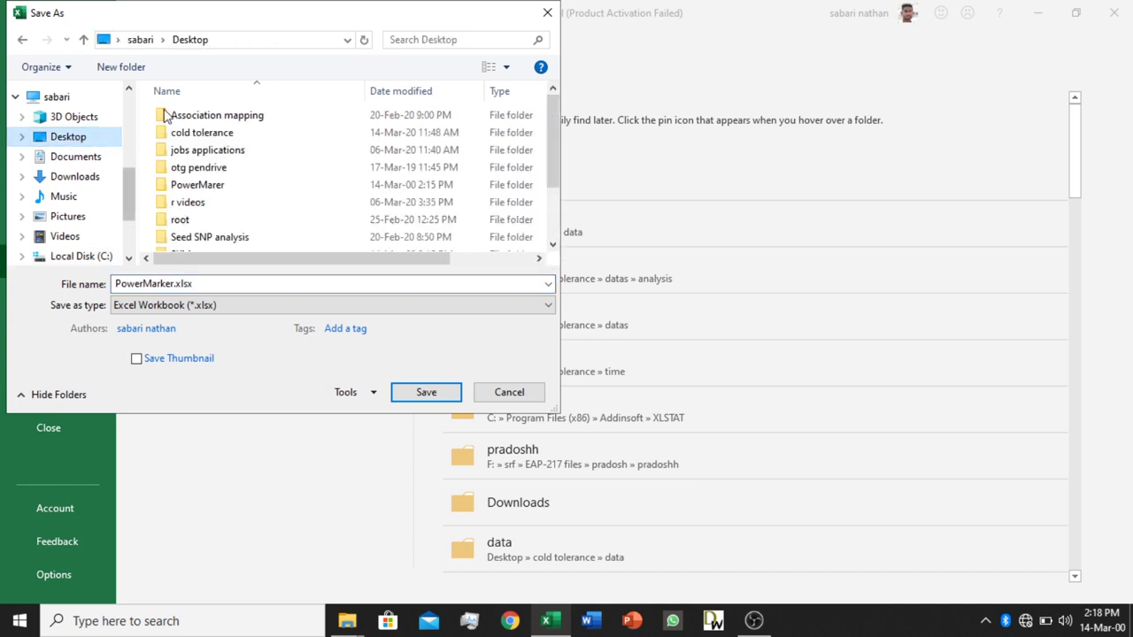
pyautogui.click(236, 189)
pyautogui.doubleClick(237, 188)
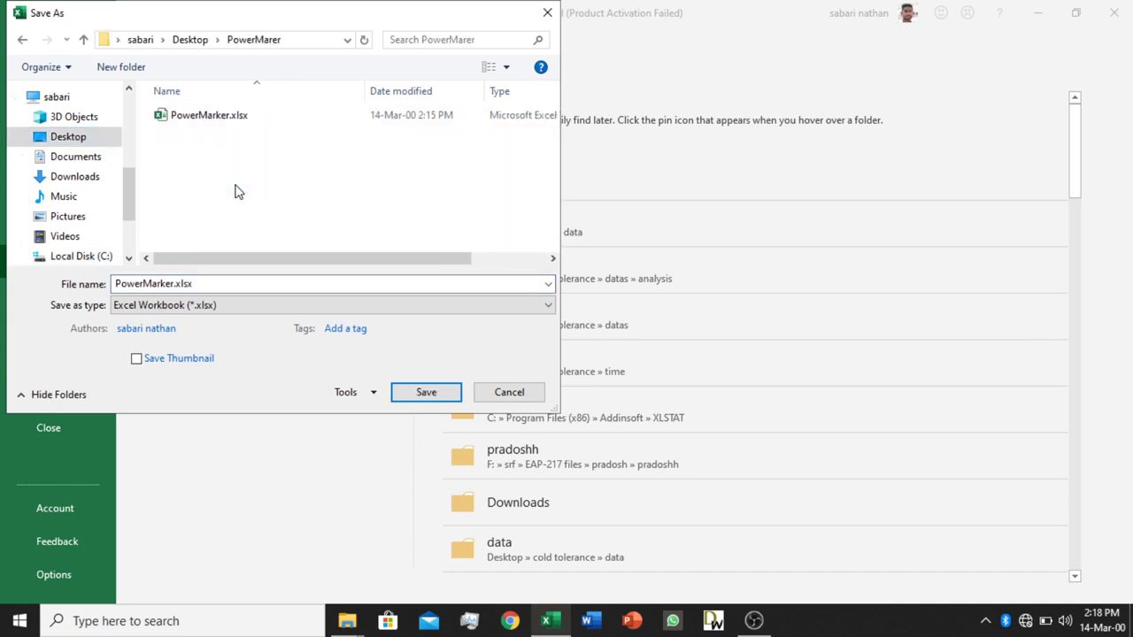
pyautogui.click(240, 308)
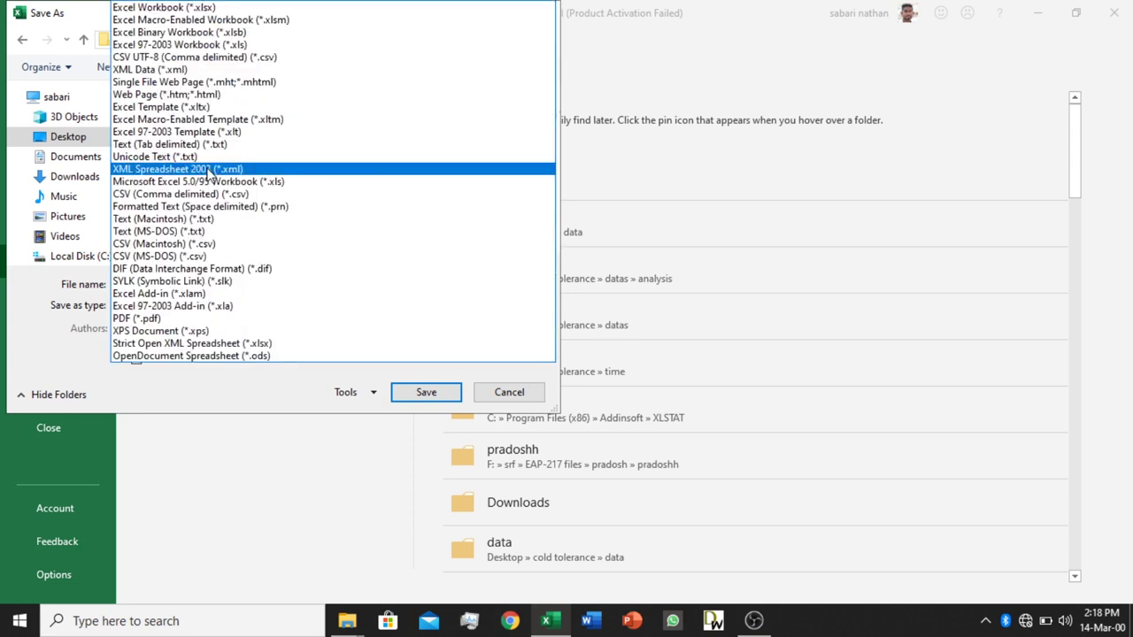
pyautogui.click(204, 149)
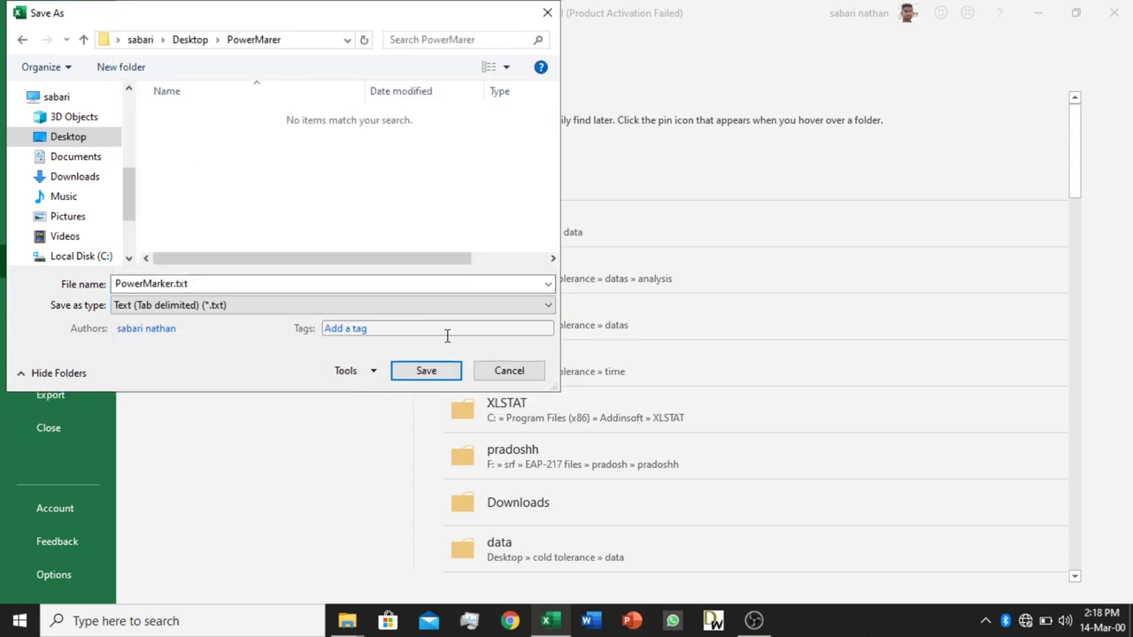
pyautogui.click(409, 379)
pyautogui.click(547, 366)
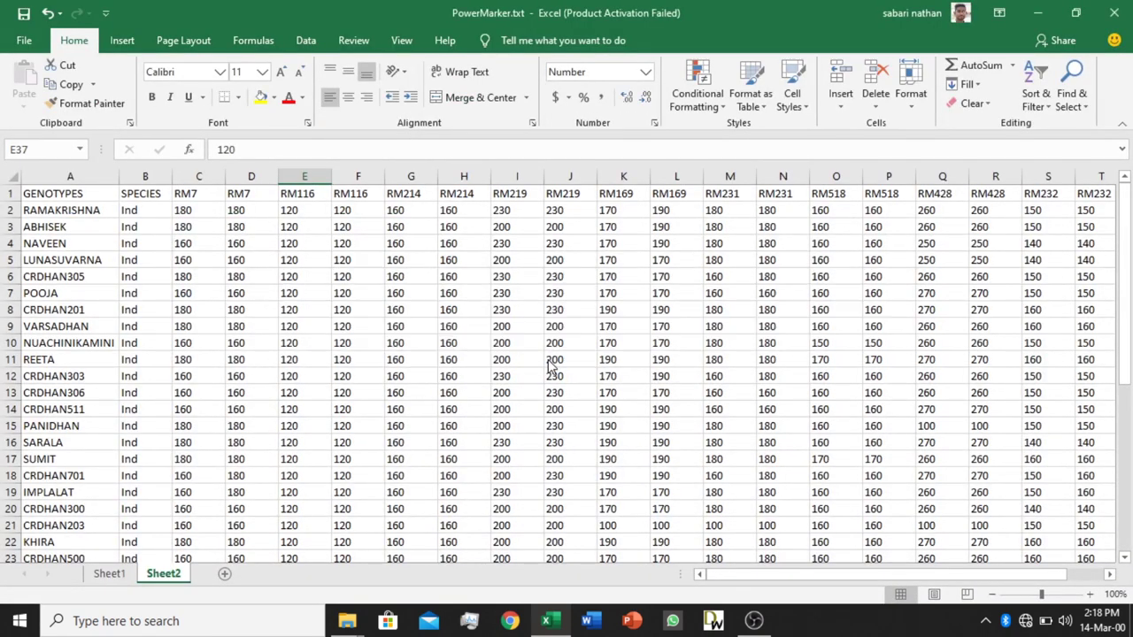
pyautogui.click(511, 365)
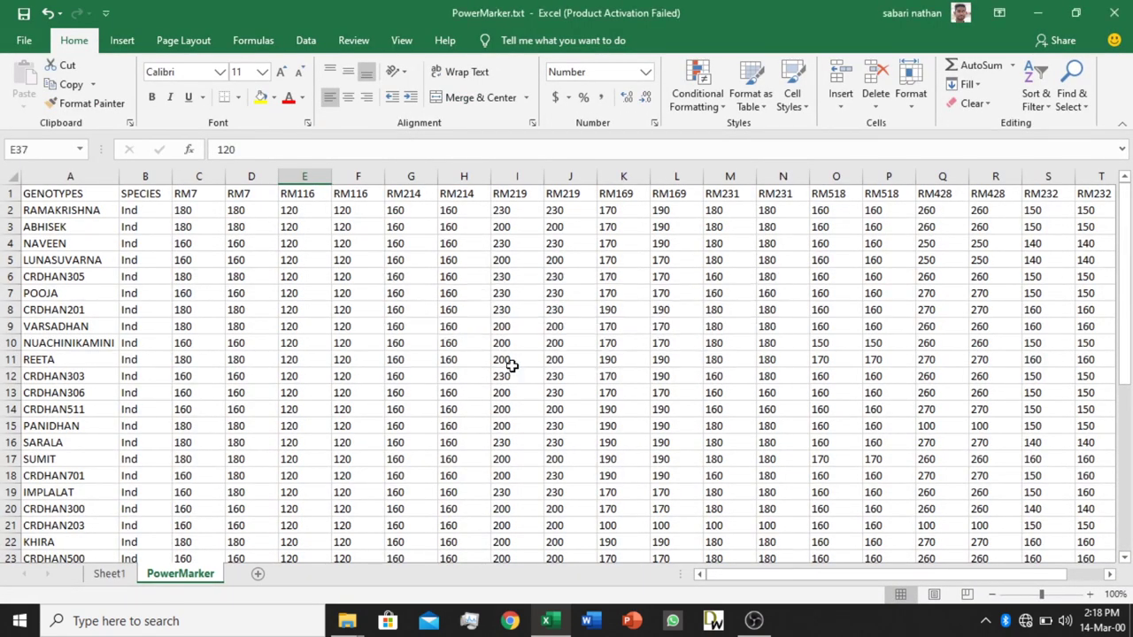
# - Close the Excel workbook, minimise the folder window and launch PowerMarker V3.25 from the desktop
pyautogui.click(1120, 8)
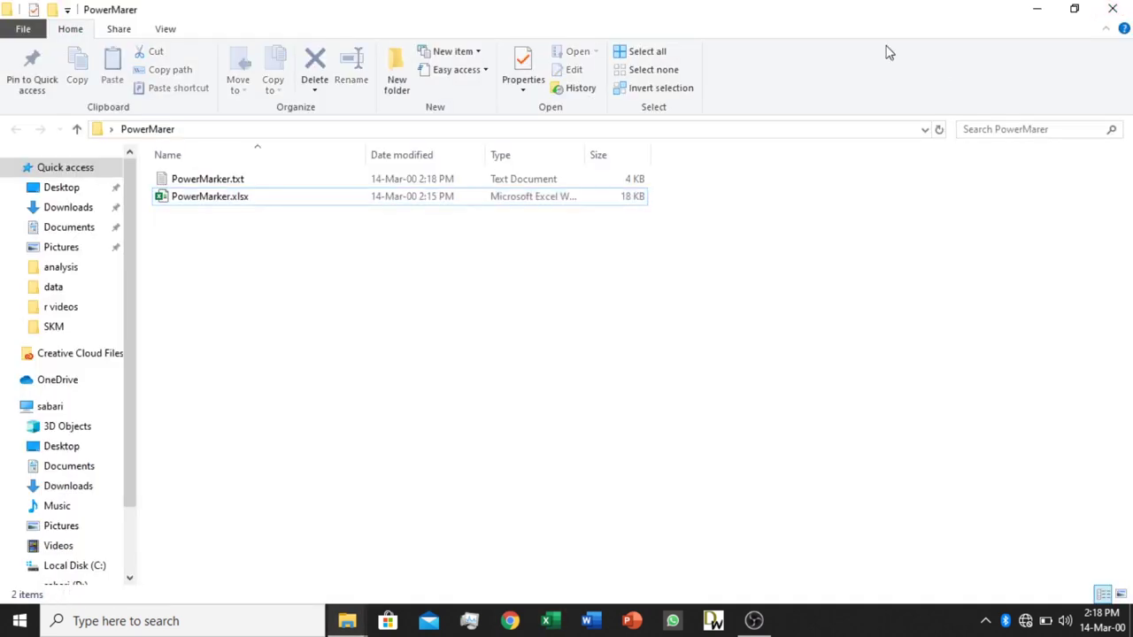
pyautogui.click(1036, 9)
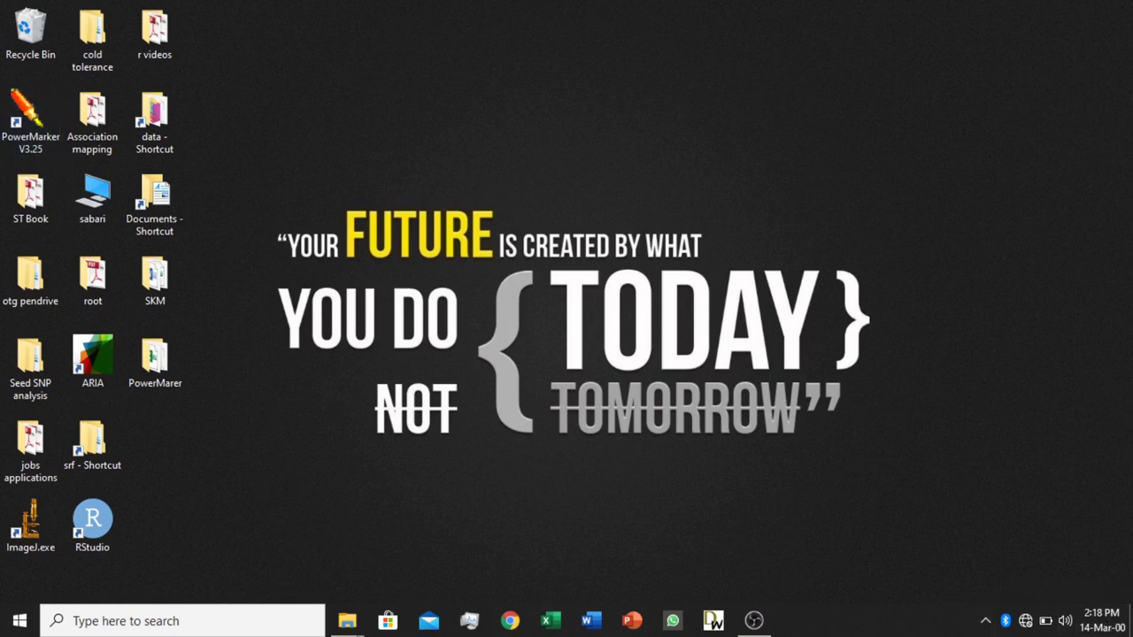
pyautogui.doubleClick(31, 108)
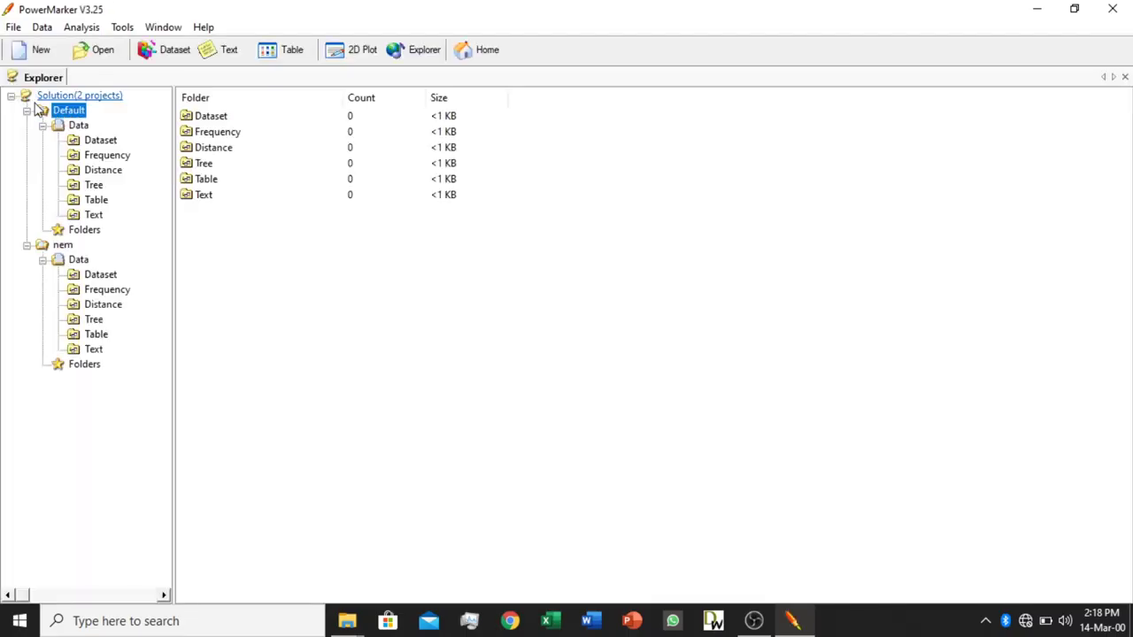
# - Close all projects in the current solution
pyautogui.click(204, 193)
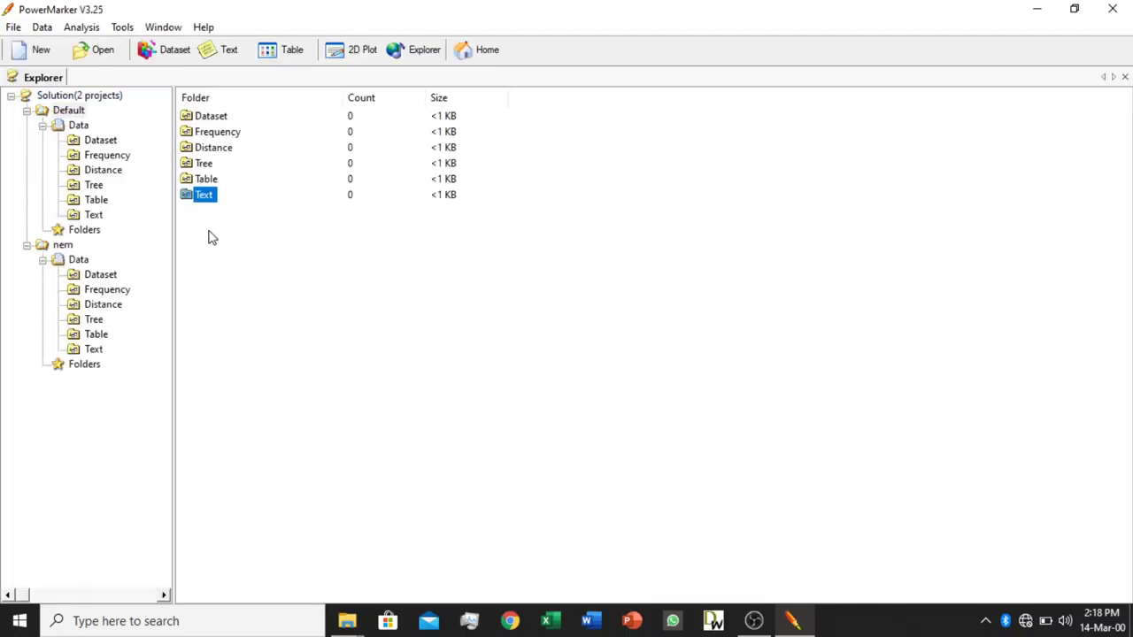
pyautogui.click(13, 27)
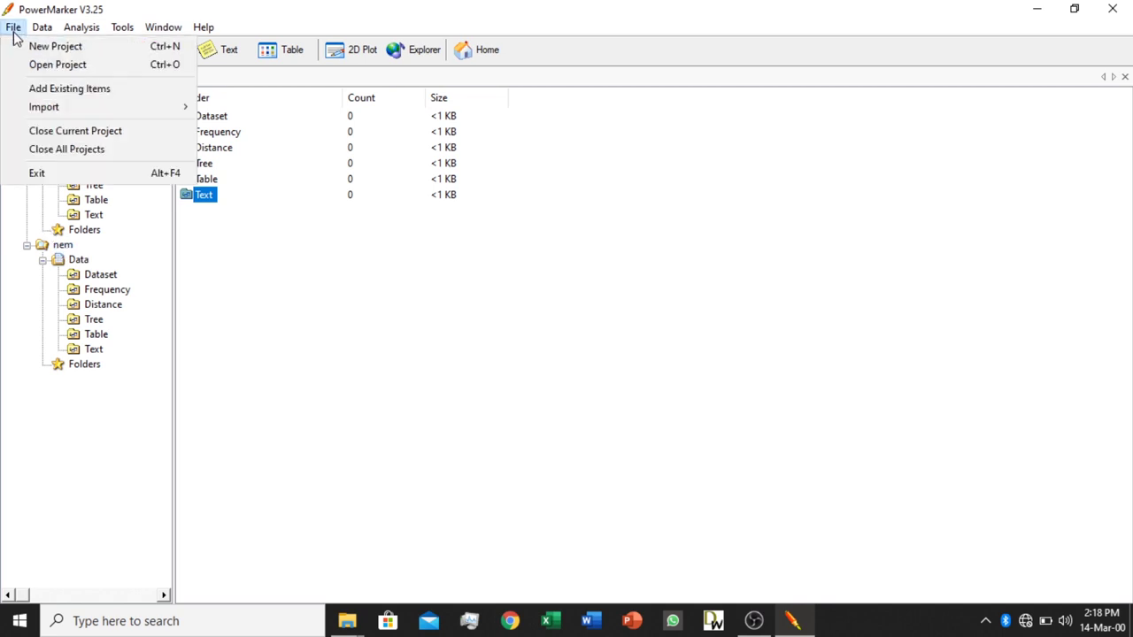
pyautogui.click(41, 151)
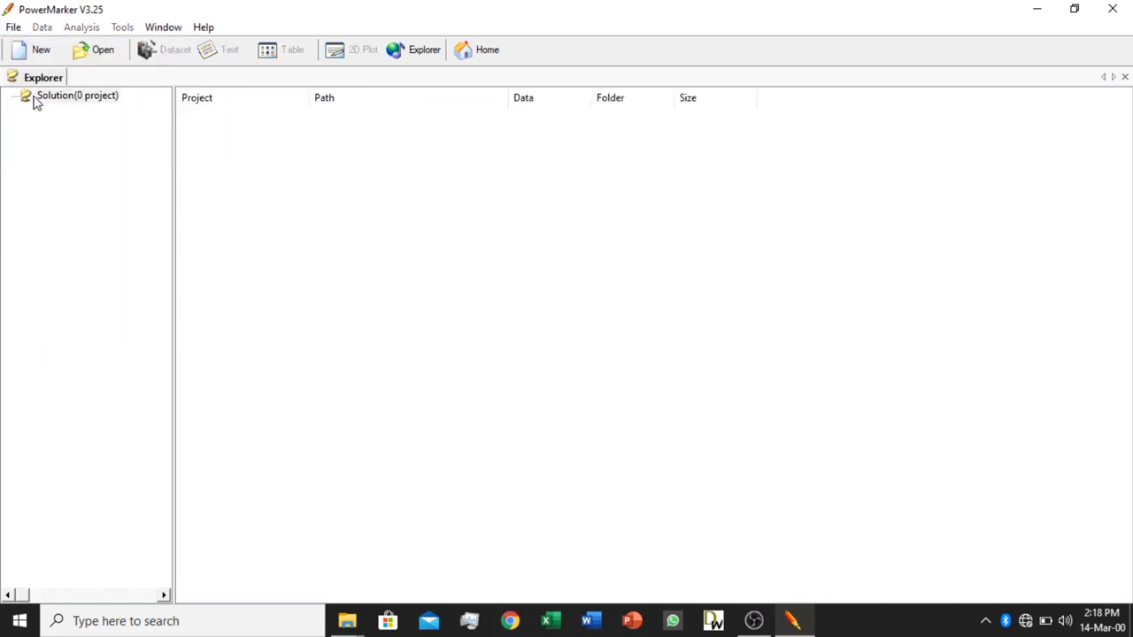
# - Create a new project named NewProject in the PowerMarer folder on the Desktop
pyautogui.click(32, 53)
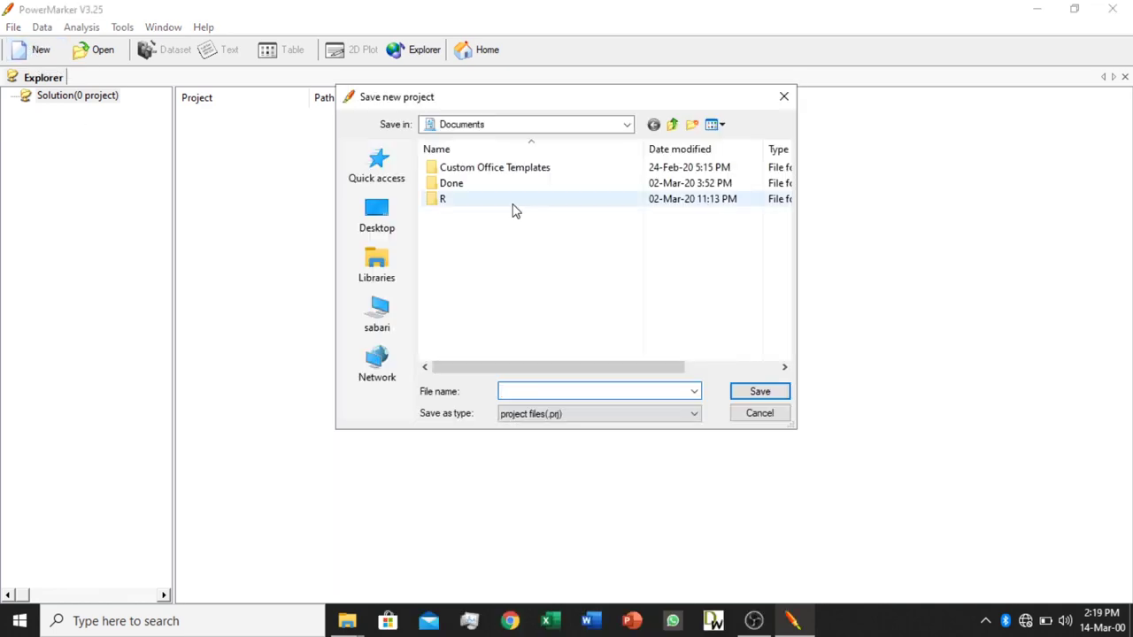
pyautogui.click(378, 226)
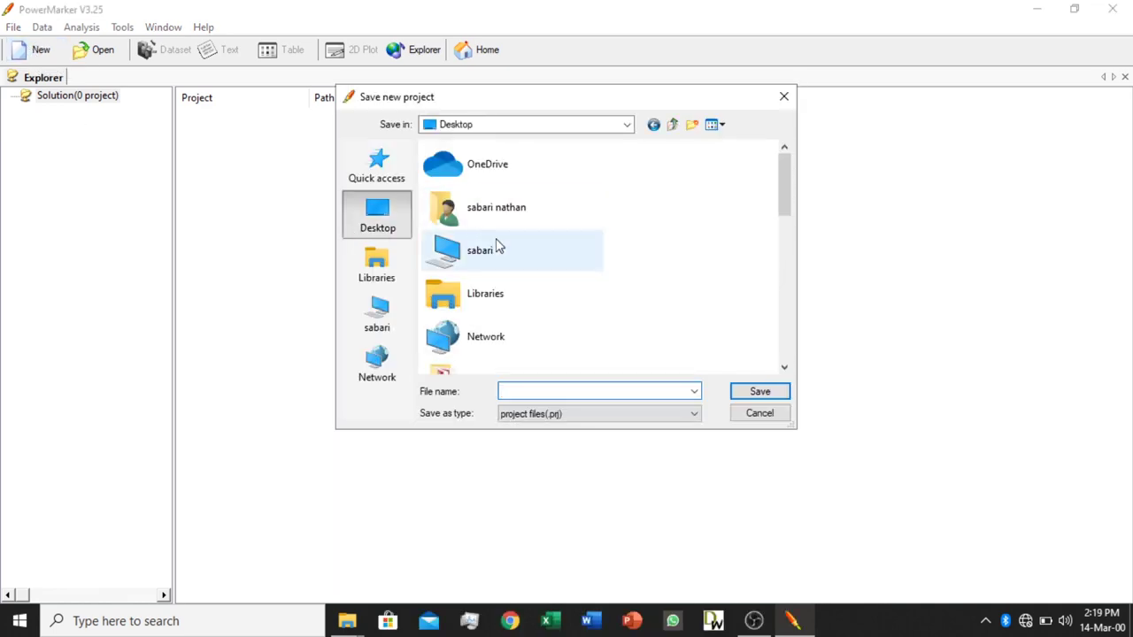
pyautogui.moveTo(785, 182); pyautogui.dragTo(781, 292)
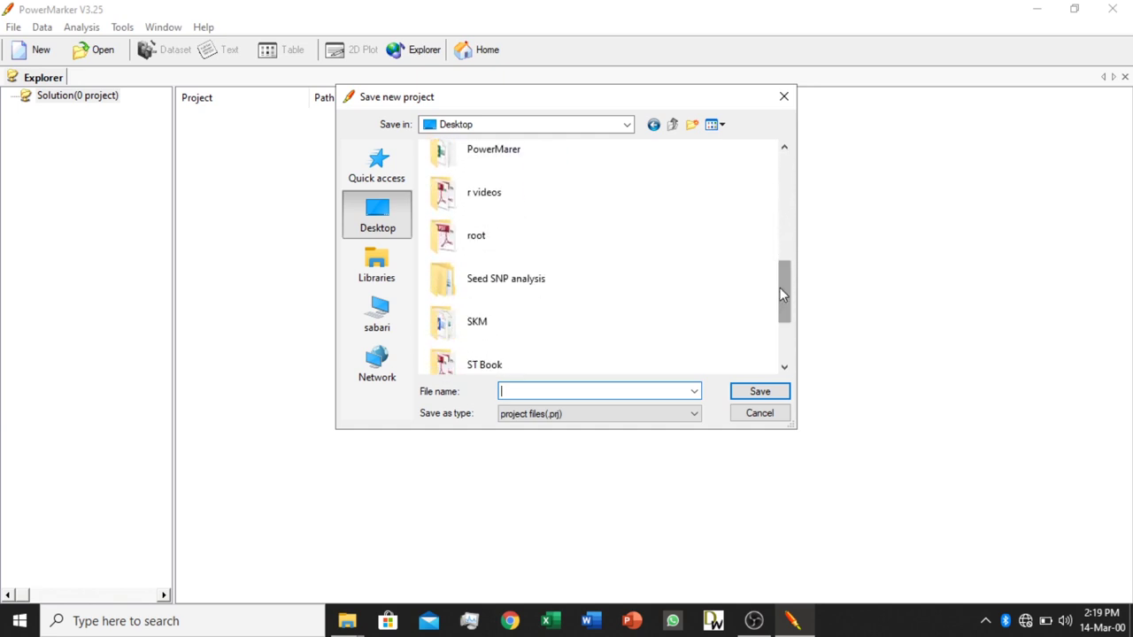
pyautogui.doubleClick(472, 152)
pyautogui.click(561, 387)
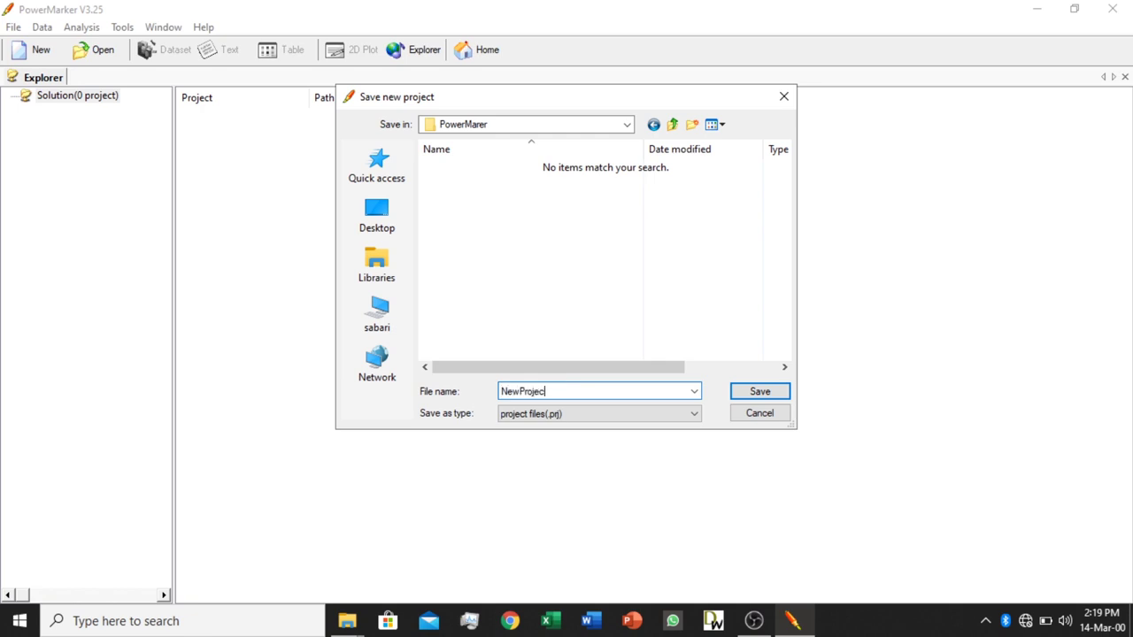
pyautogui.click(759, 396)
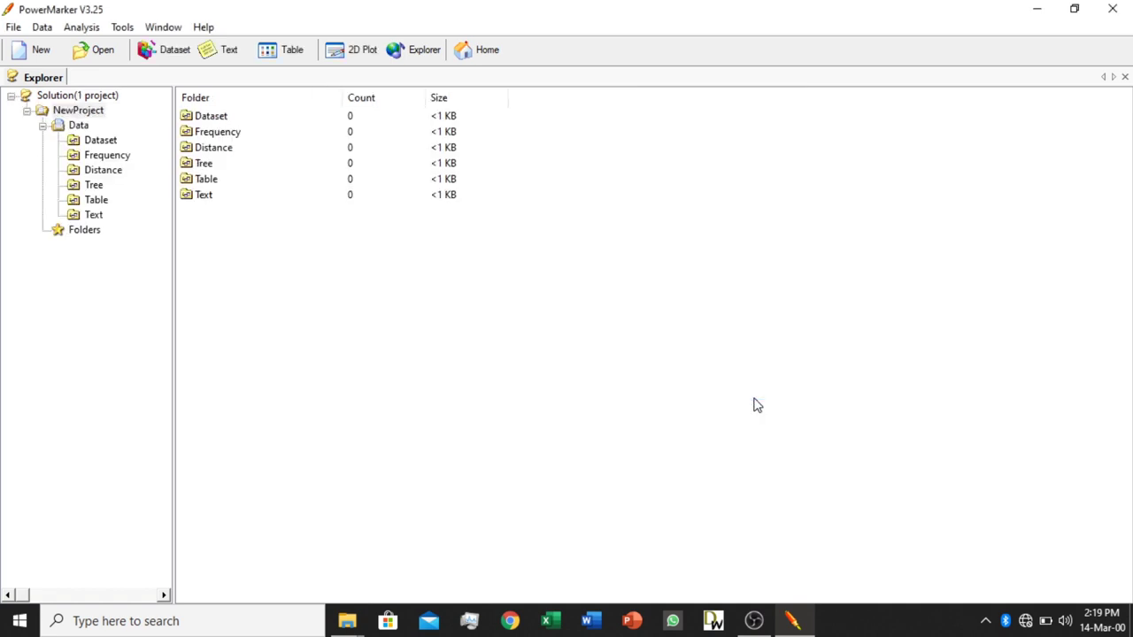
# - Start a dataset import and load PowerMarker.txt as a tab-delimited table in customized format, proceeding to the column types
pyautogui.click(79, 126)
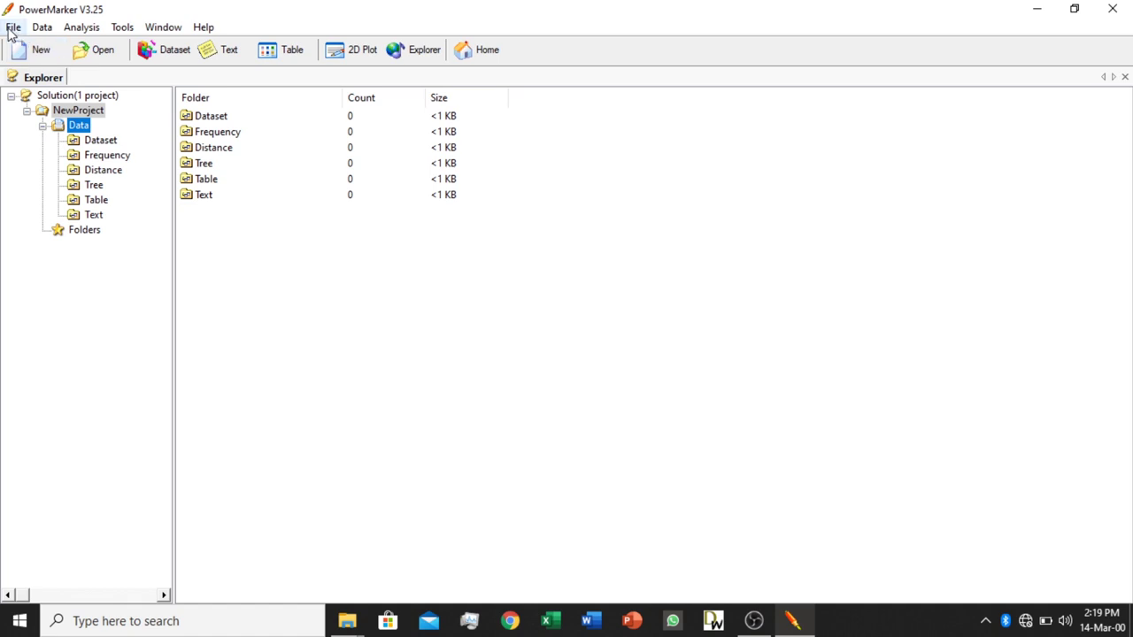
pyautogui.click(41, 27)
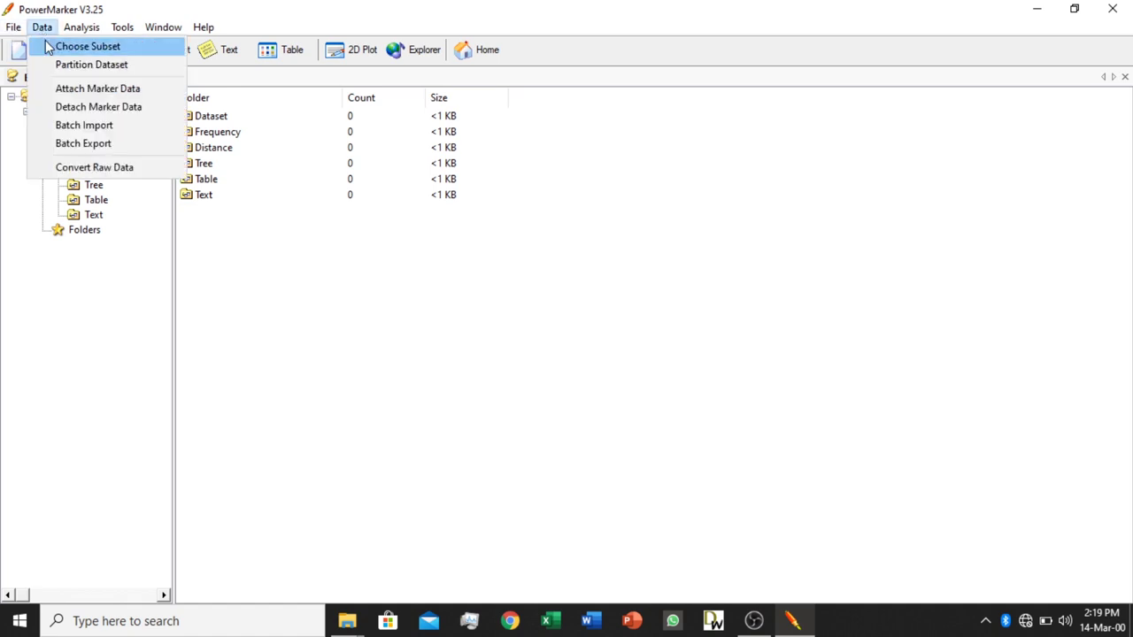
pyautogui.moveTo(13, 31)
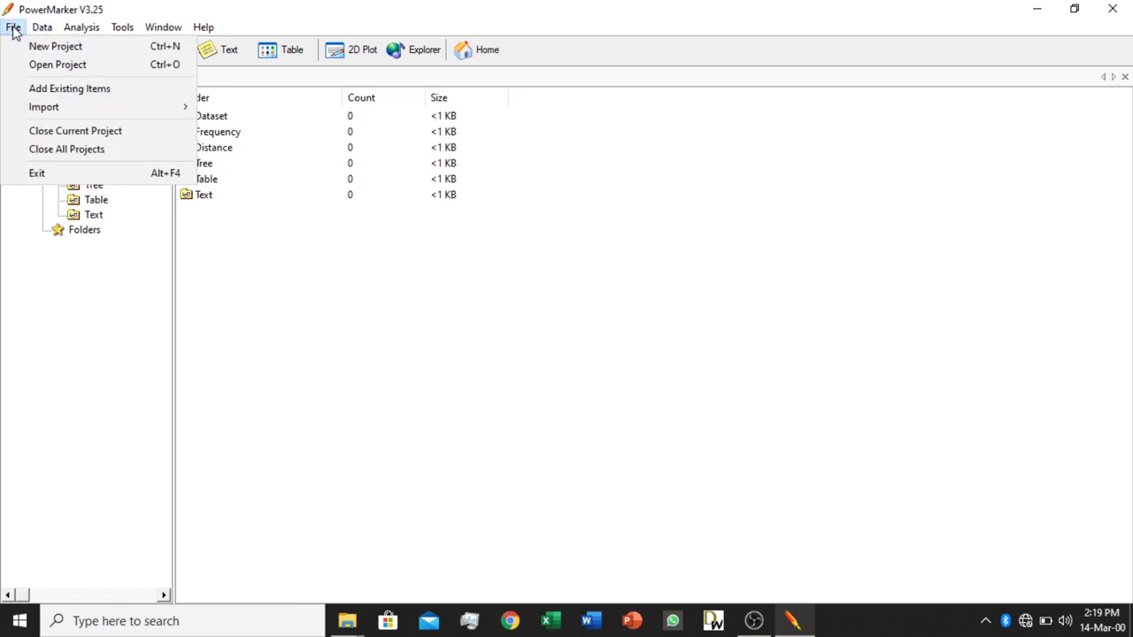
pyautogui.moveTo(46, 108)
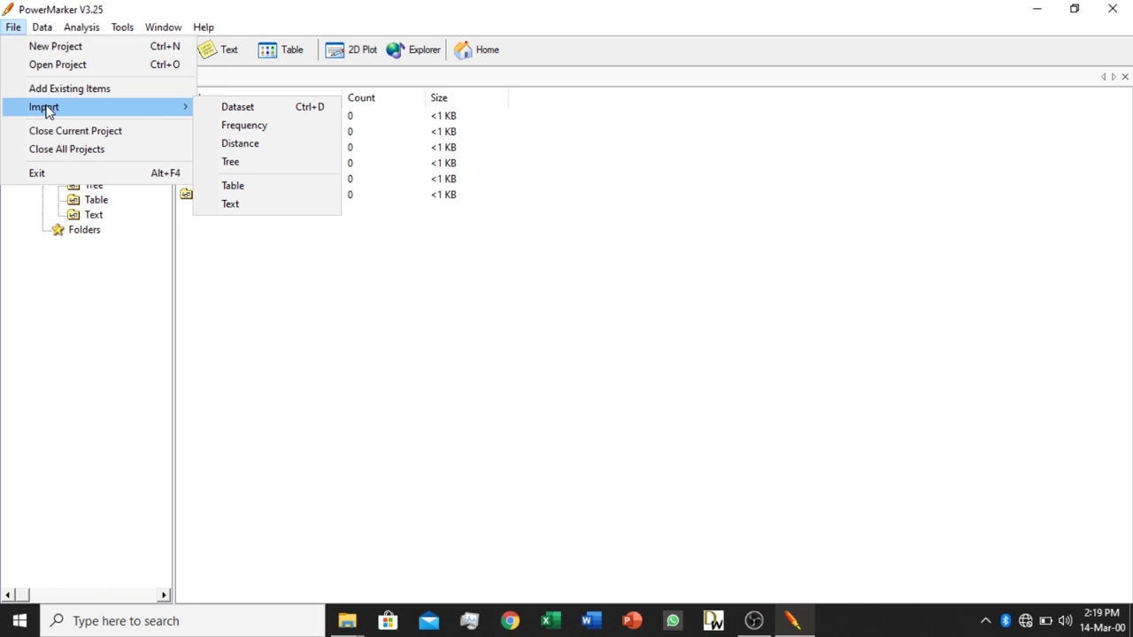
pyautogui.click(245, 112)
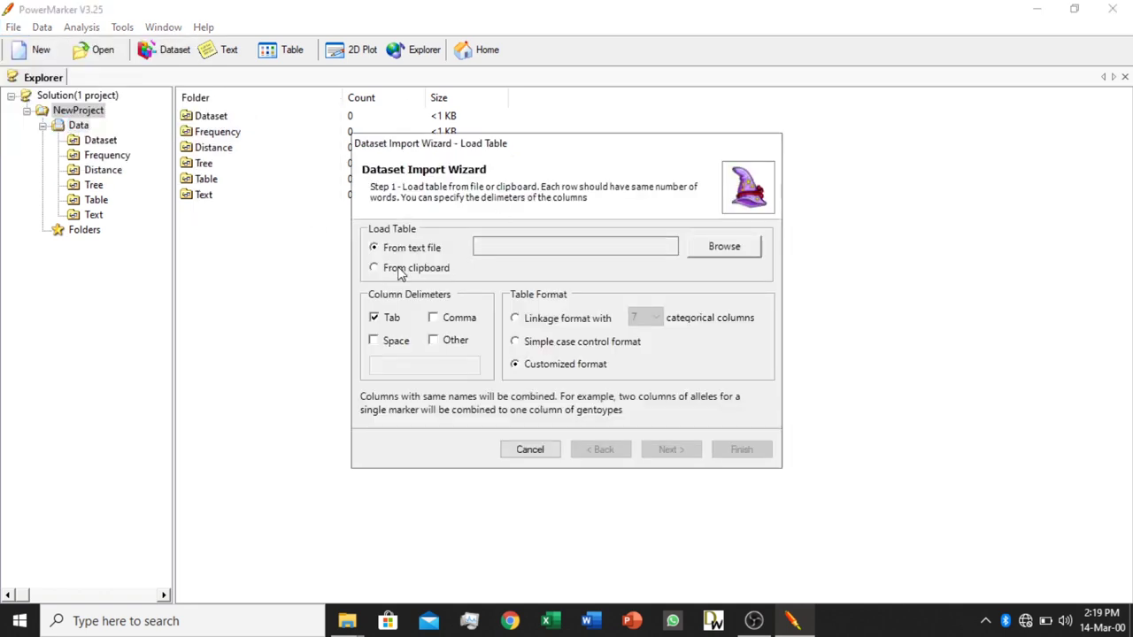
pyautogui.click(724, 247)
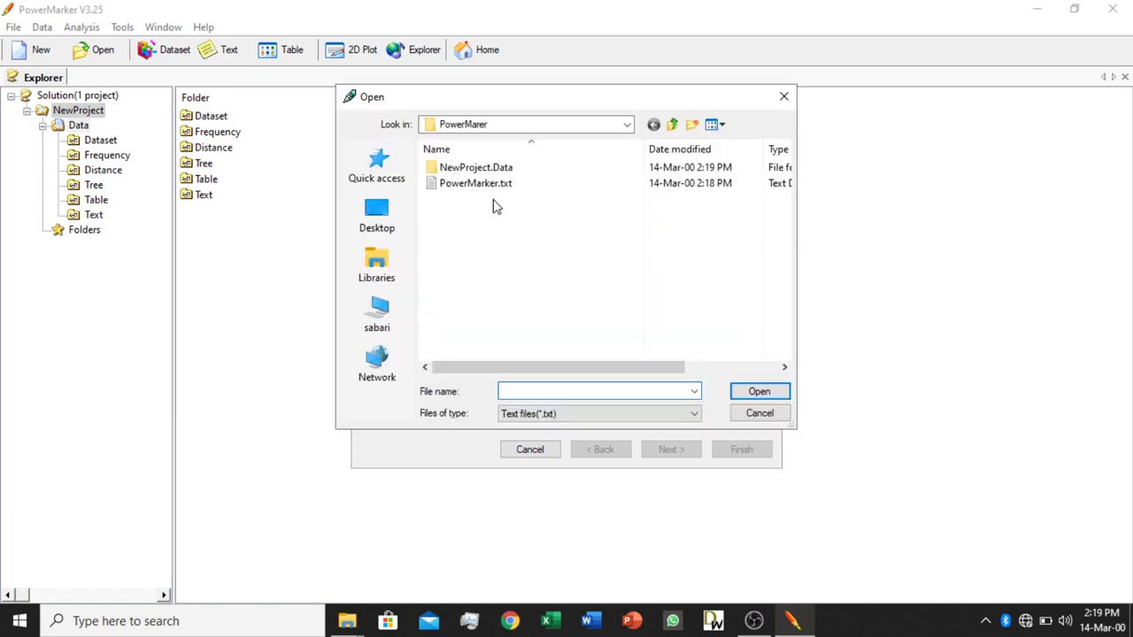
pyautogui.click(478, 183)
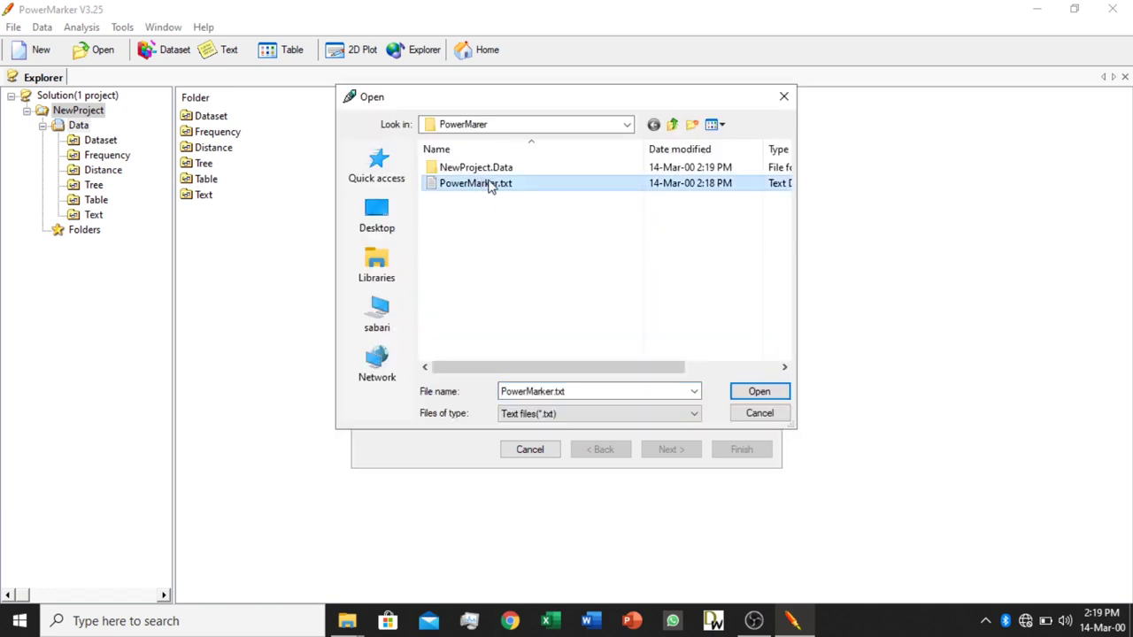
pyautogui.click(759, 392)
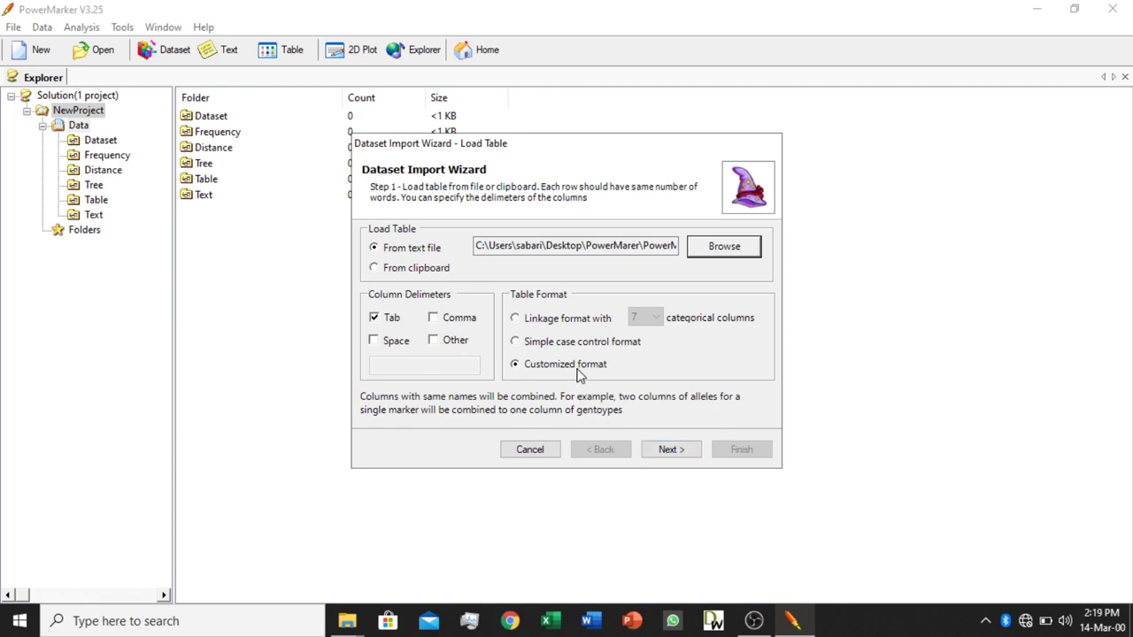
pyautogui.click(670, 450)
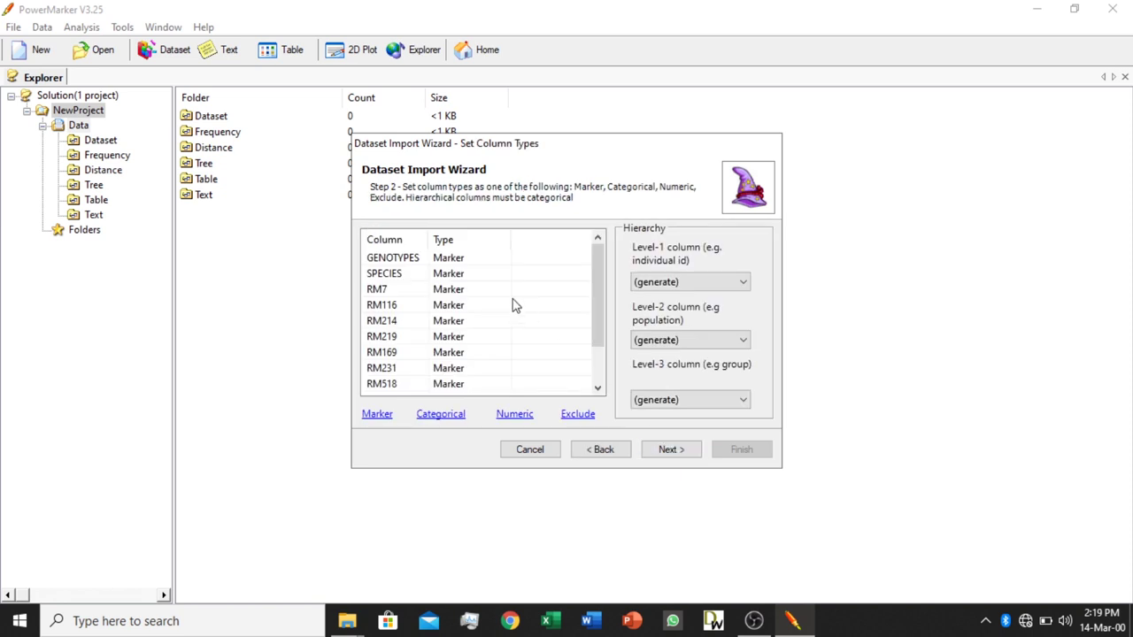
# - Set the type of the GENOTYPES column to Categorical
pyautogui.click(378, 290)
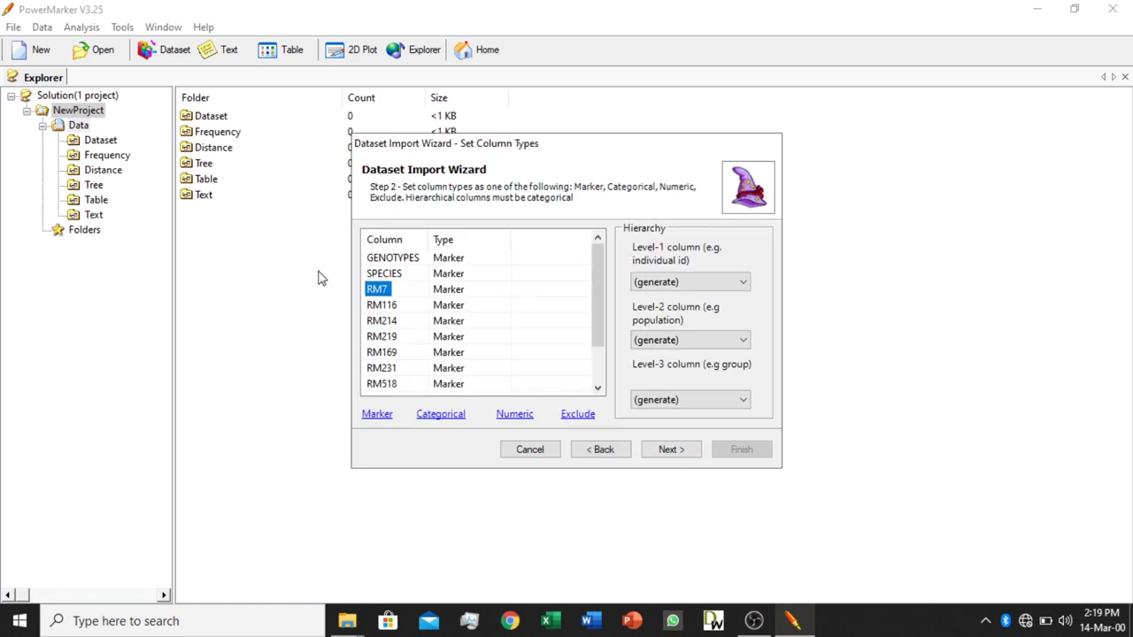
pyautogui.click(395, 261)
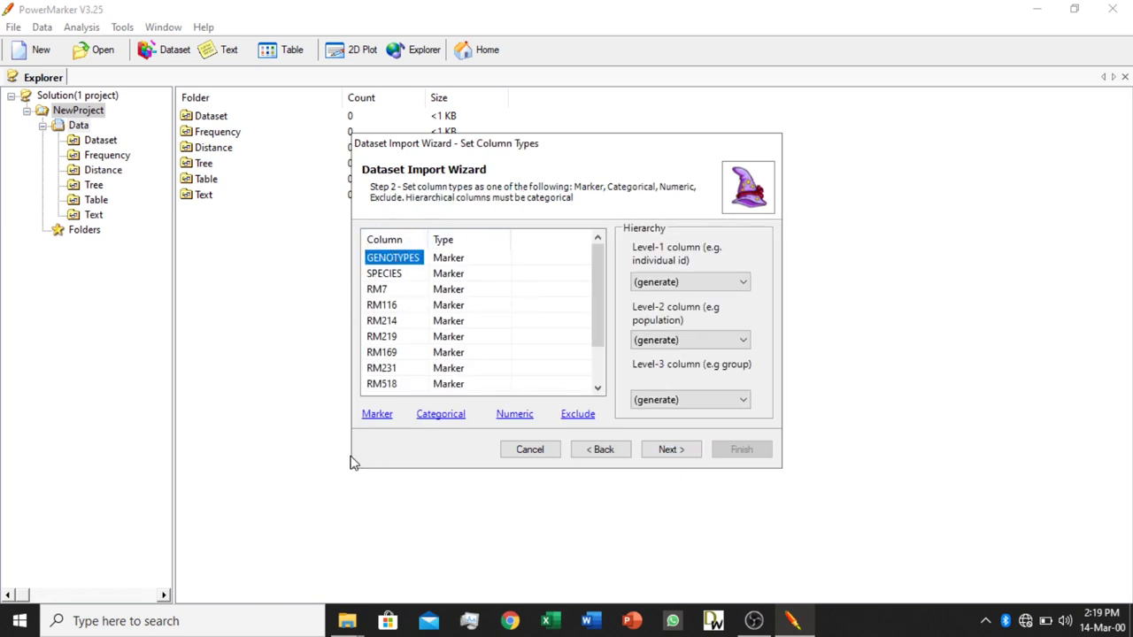
pyautogui.click(377, 422)
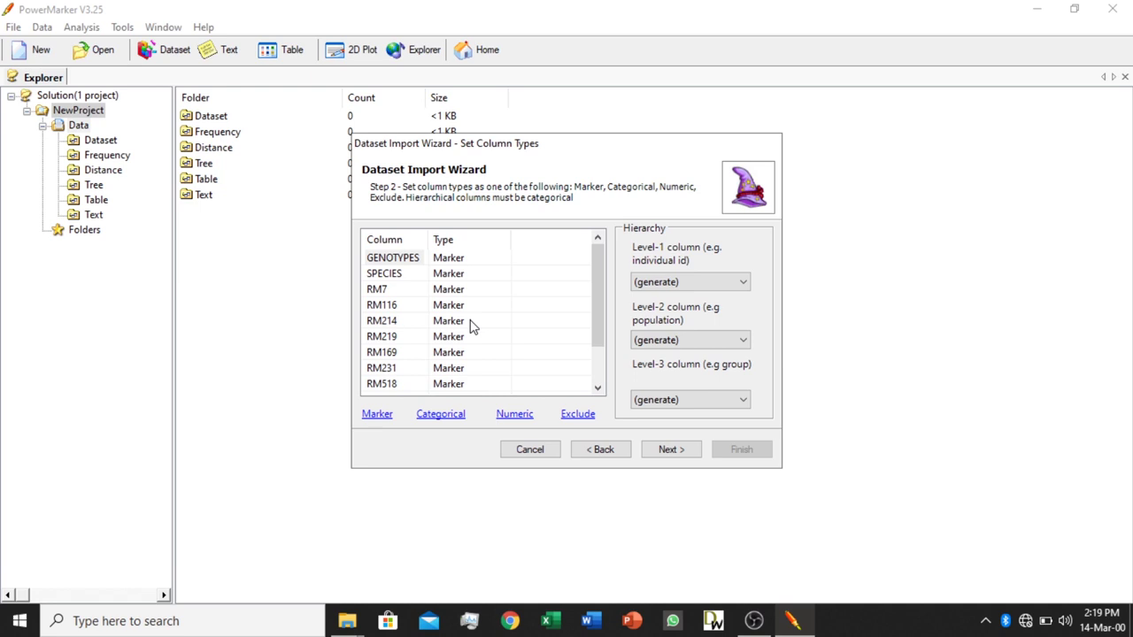
pyautogui.click(450, 417)
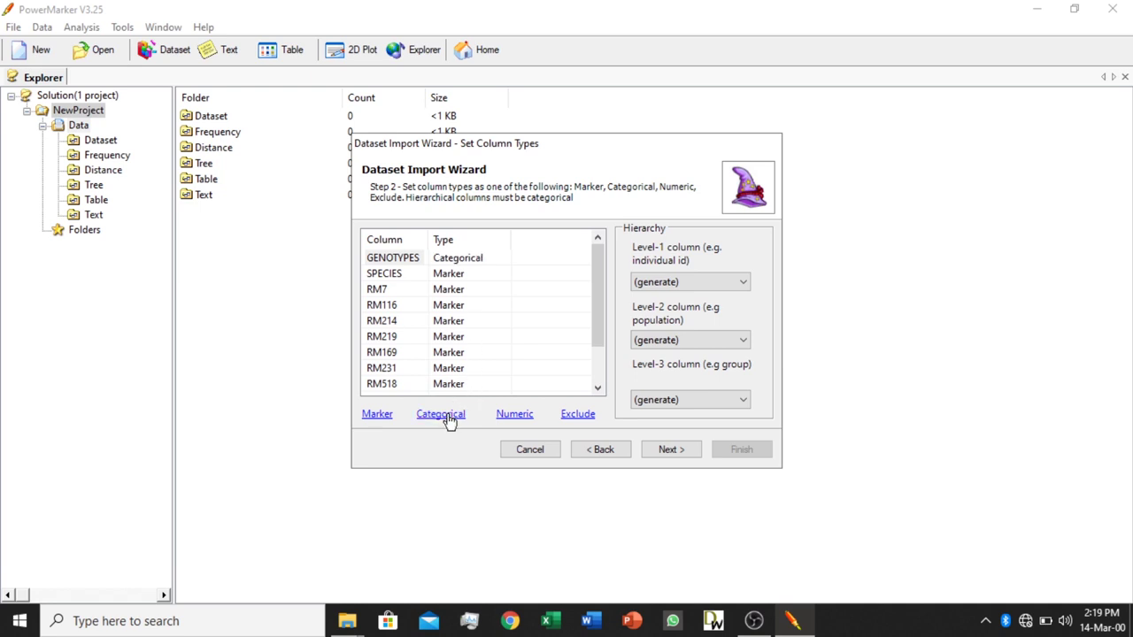
# - Set the type of the SPECIES column to Categorical, keeping the RM columns as markers
pyautogui.click(396, 277)
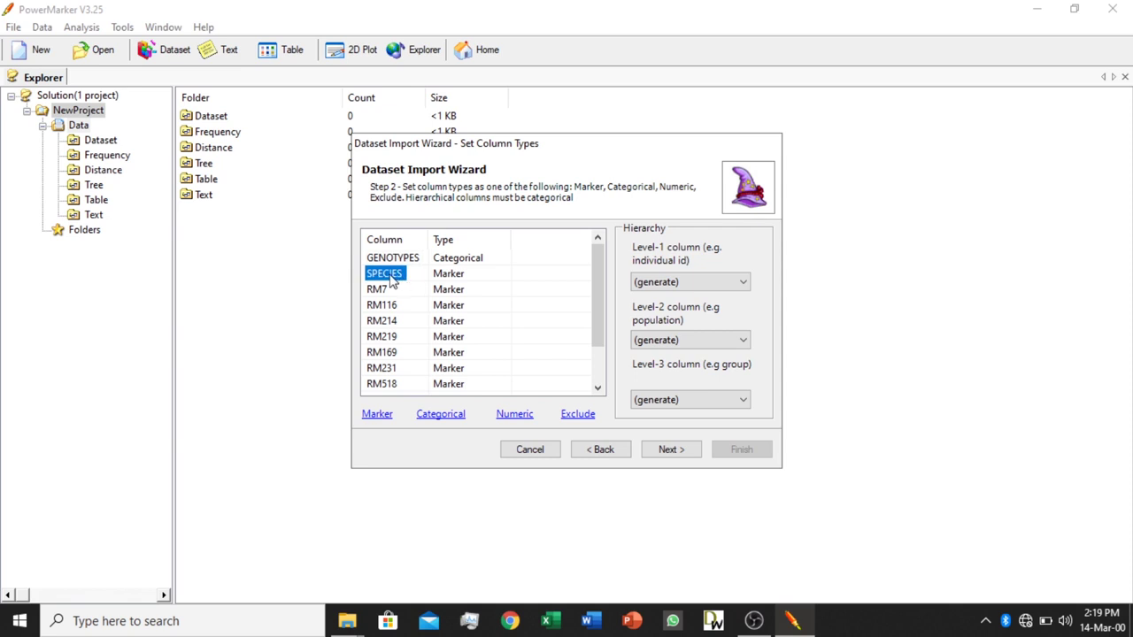
pyautogui.click(440, 419)
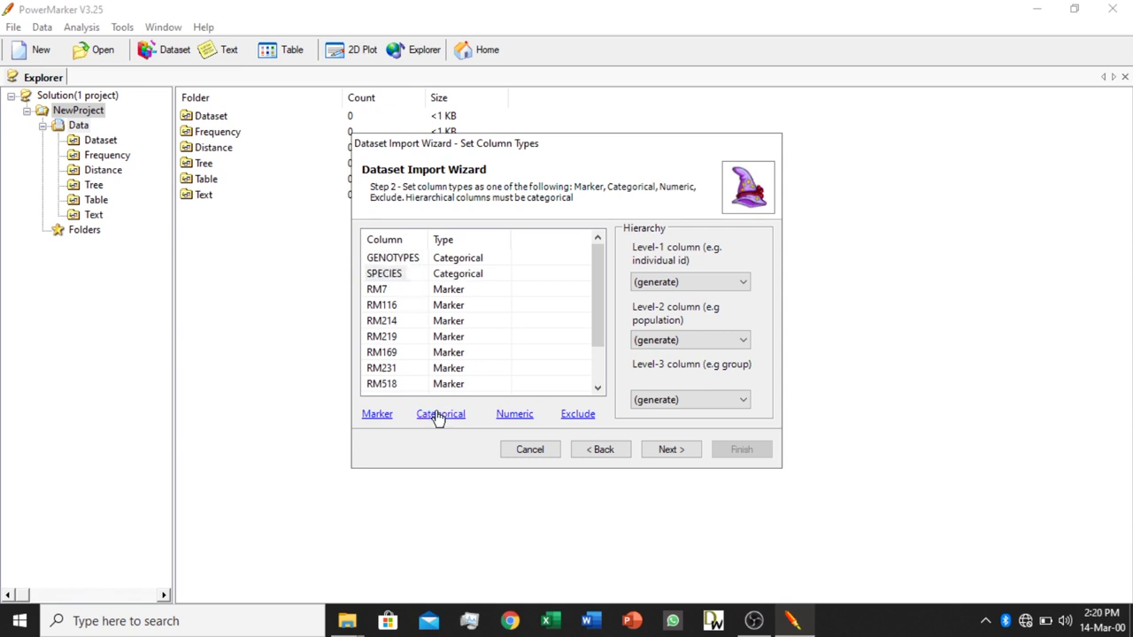
pyautogui.click(409, 276)
pyautogui.click(379, 293)
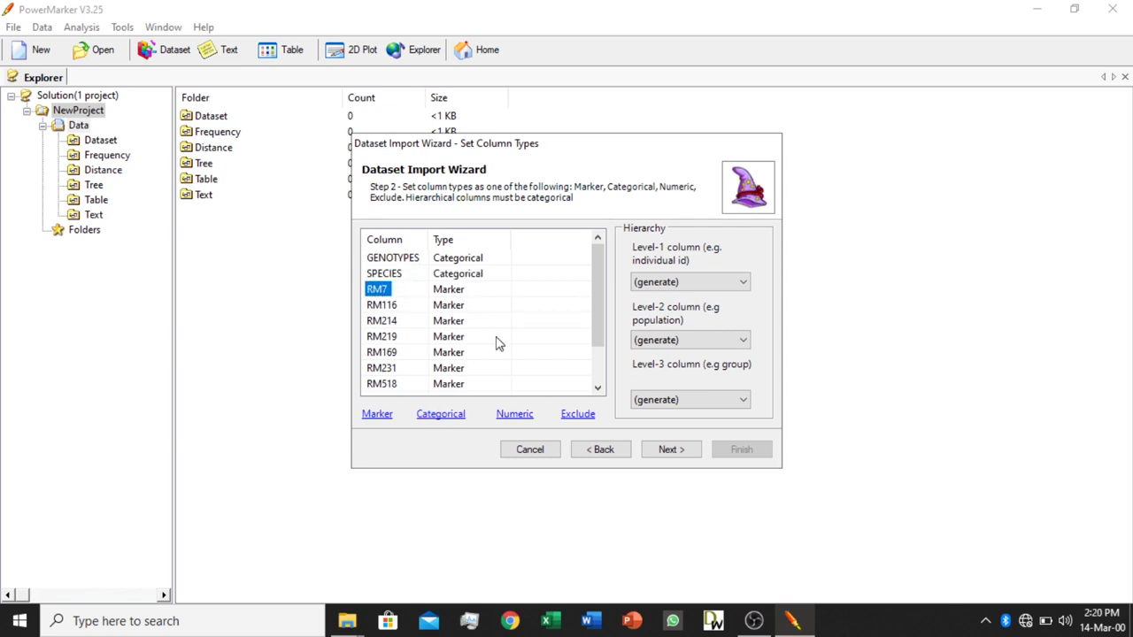
pyautogui.moveTo(599, 299); pyautogui.dragTo(594, 262)
# - Assign GENOTYPES as the level-1 hierarchy column and SPECIES as the level-2 column
pyautogui.click(394, 262)
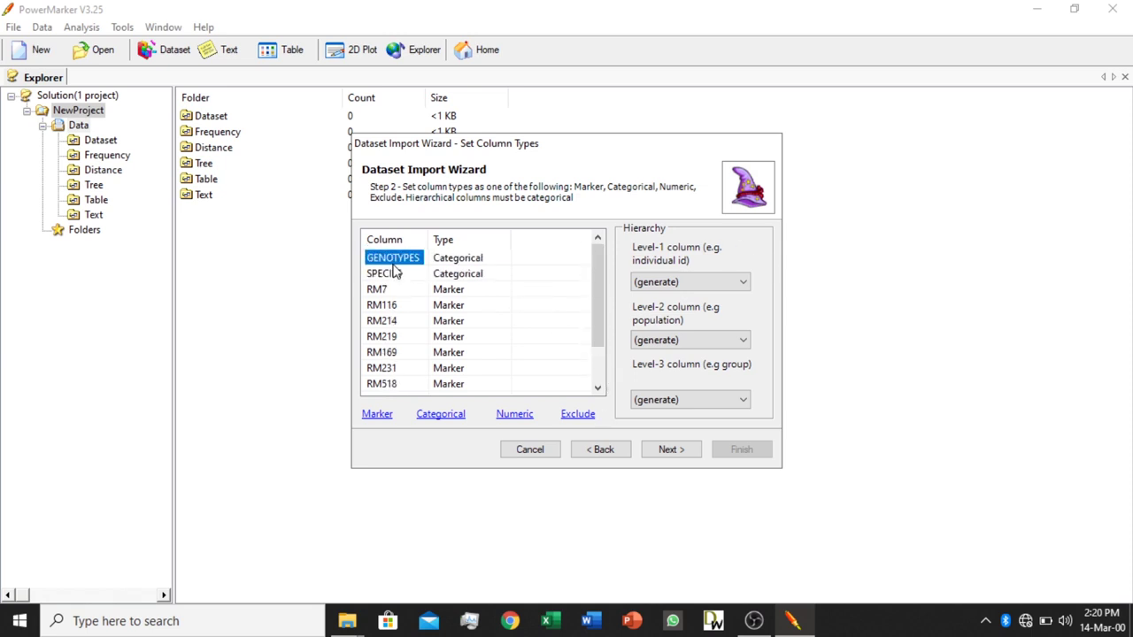
pyautogui.click(735, 283)
pyautogui.click(691, 314)
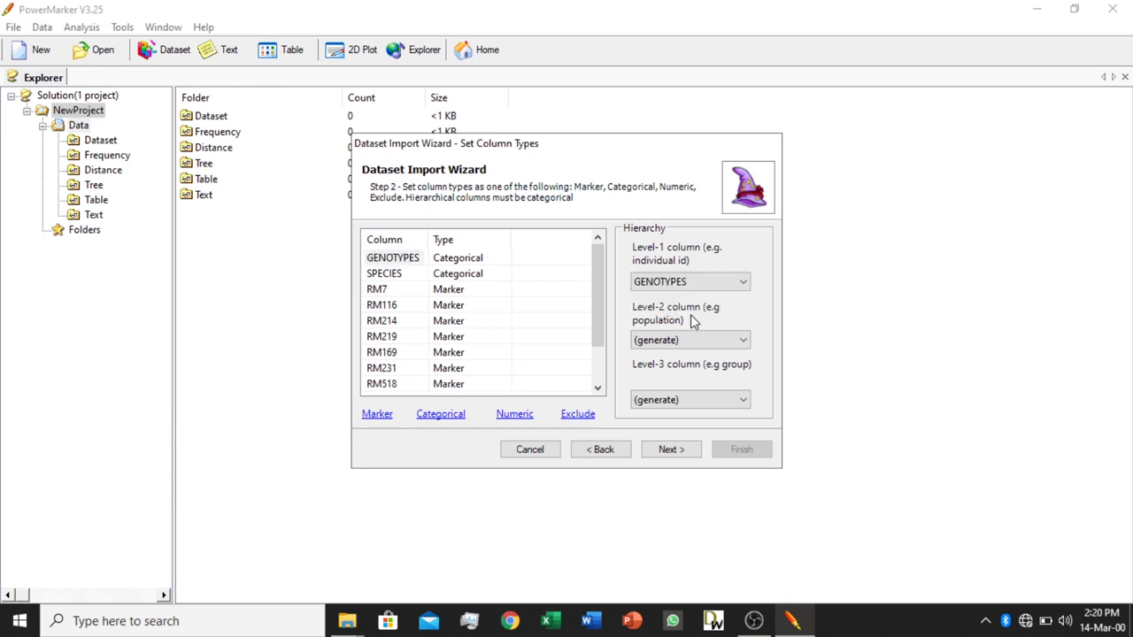
pyautogui.click(389, 276)
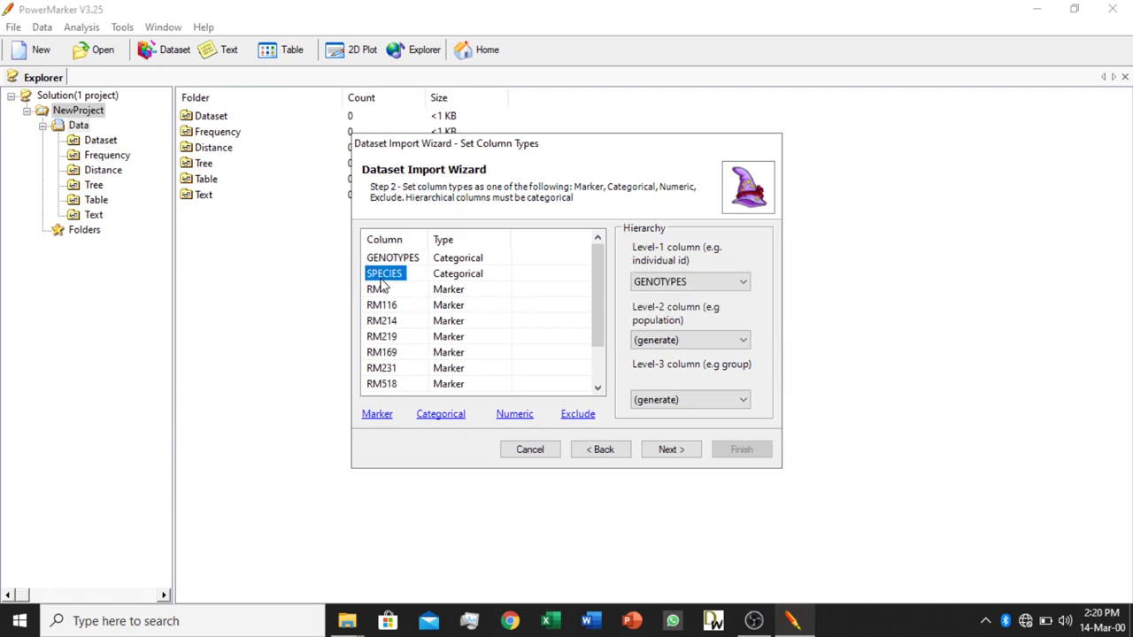
pyautogui.click(719, 342)
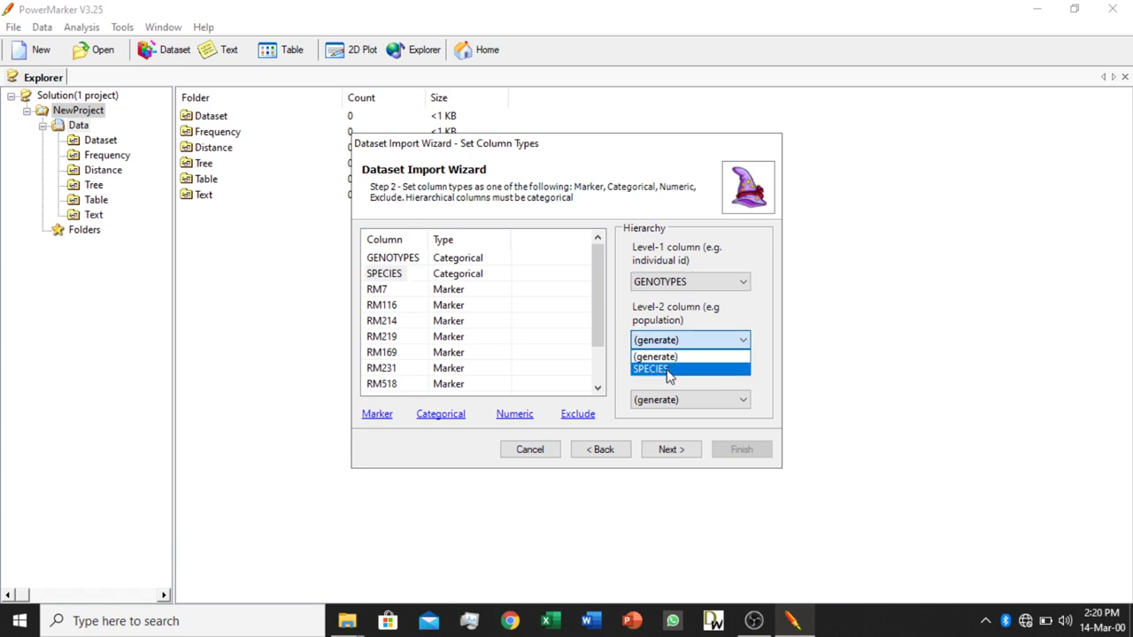
pyautogui.click(670, 370)
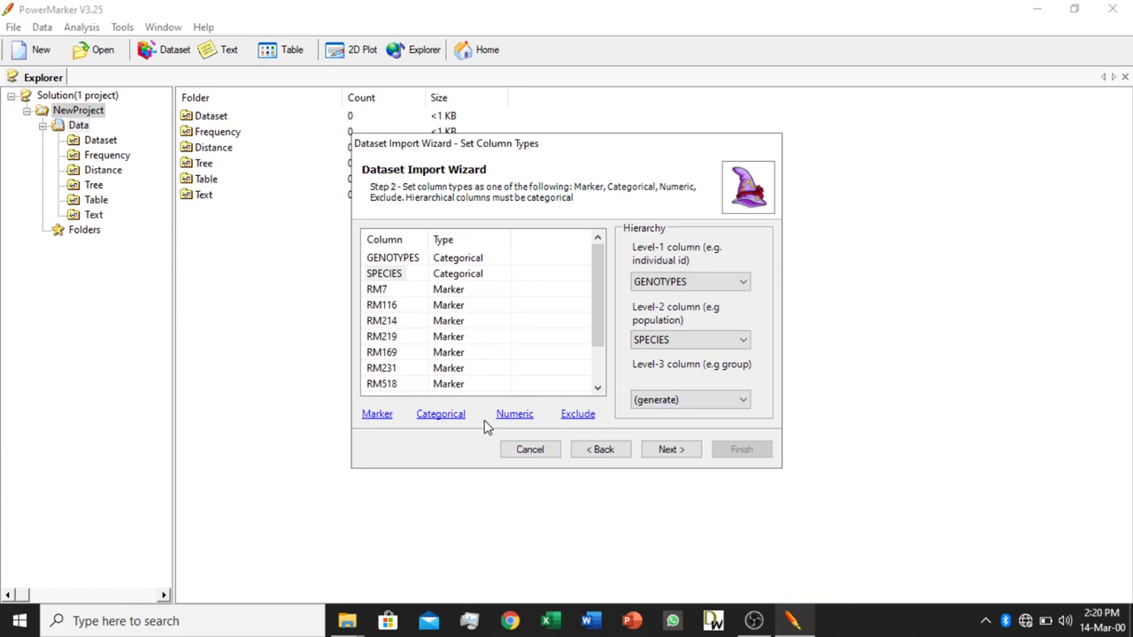
# - Accept genotype data with unknown gametic phase and the default missing values, and finish importing the dataset
pyautogui.click(670, 449)
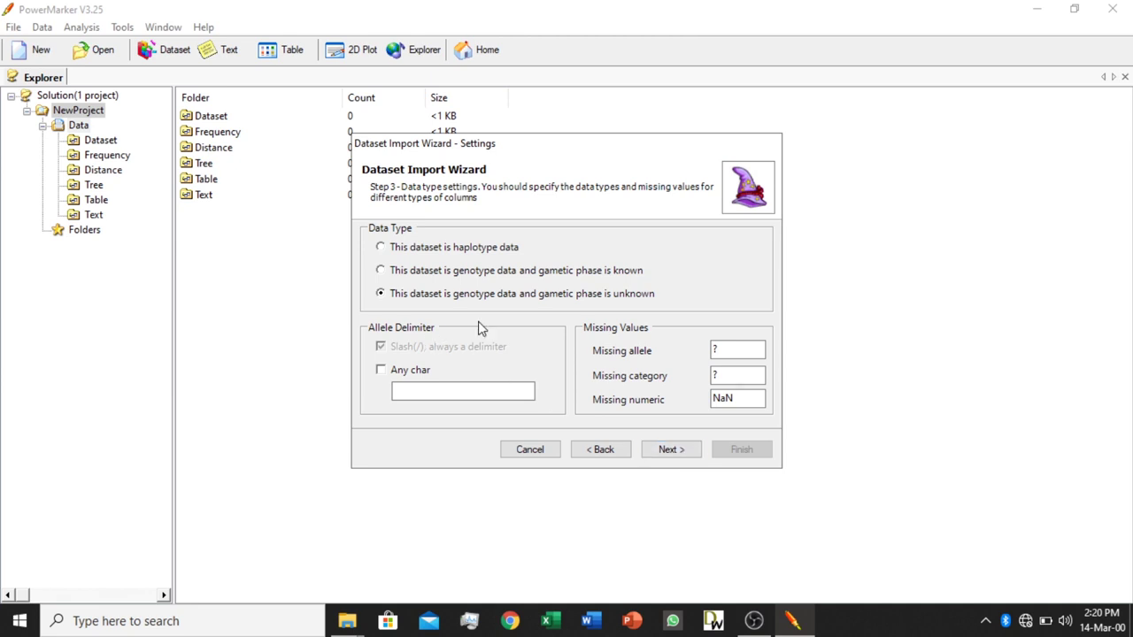
pyautogui.click(667, 450)
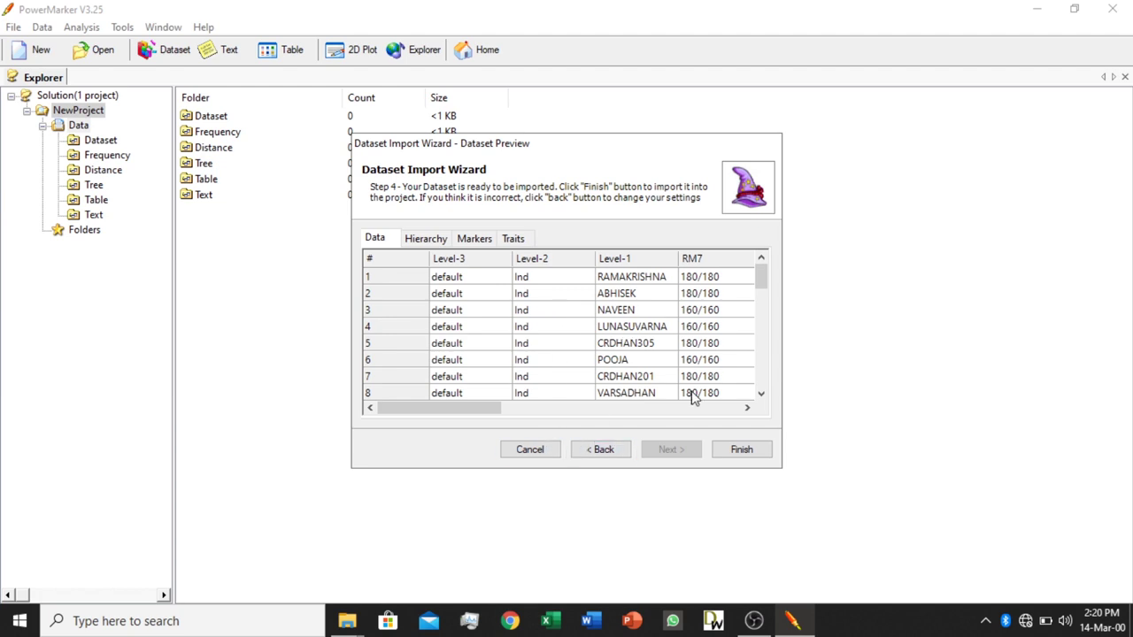
pyautogui.click(741, 451)
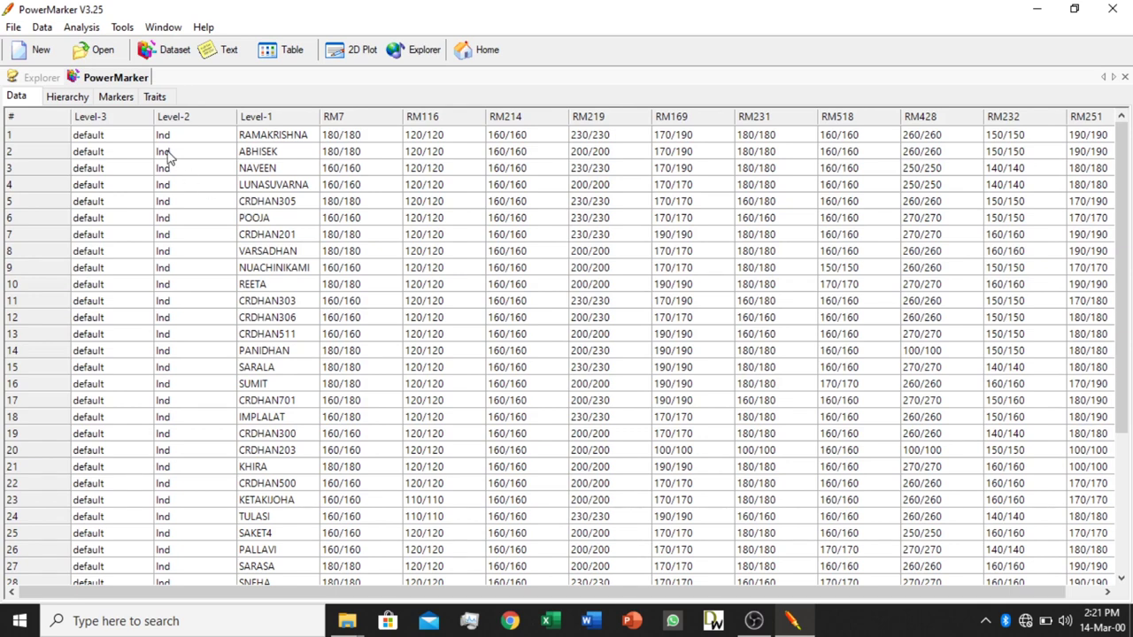
# - Examine the imported dataset's hierarchy, marker list and traits, and return to its data table
pyautogui.click(62, 100)
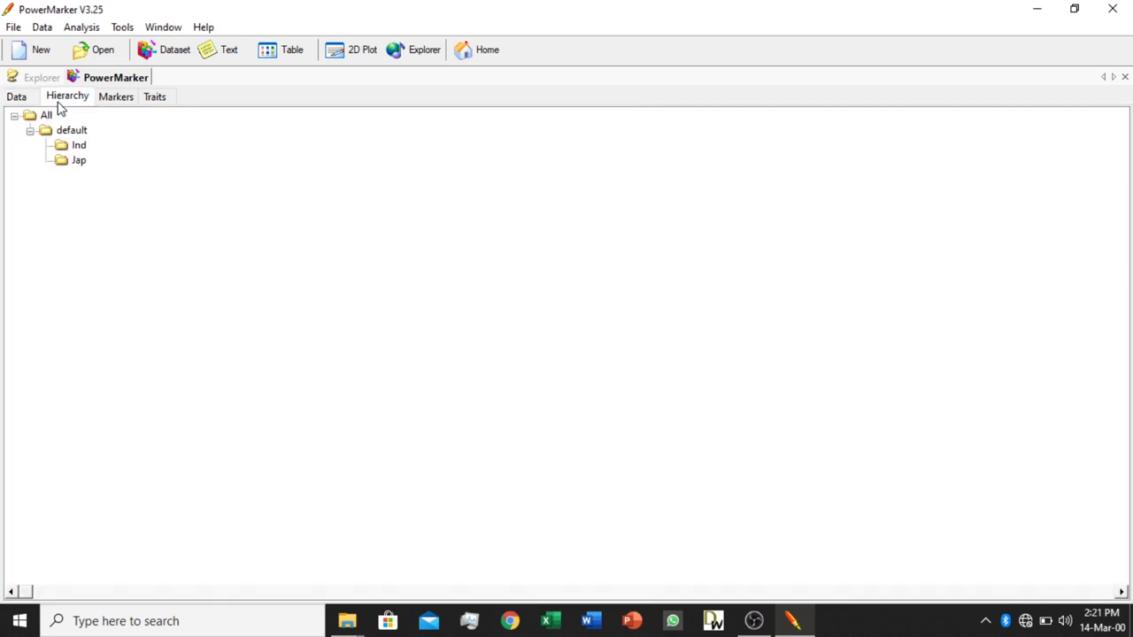
pyautogui.click(102, 103)
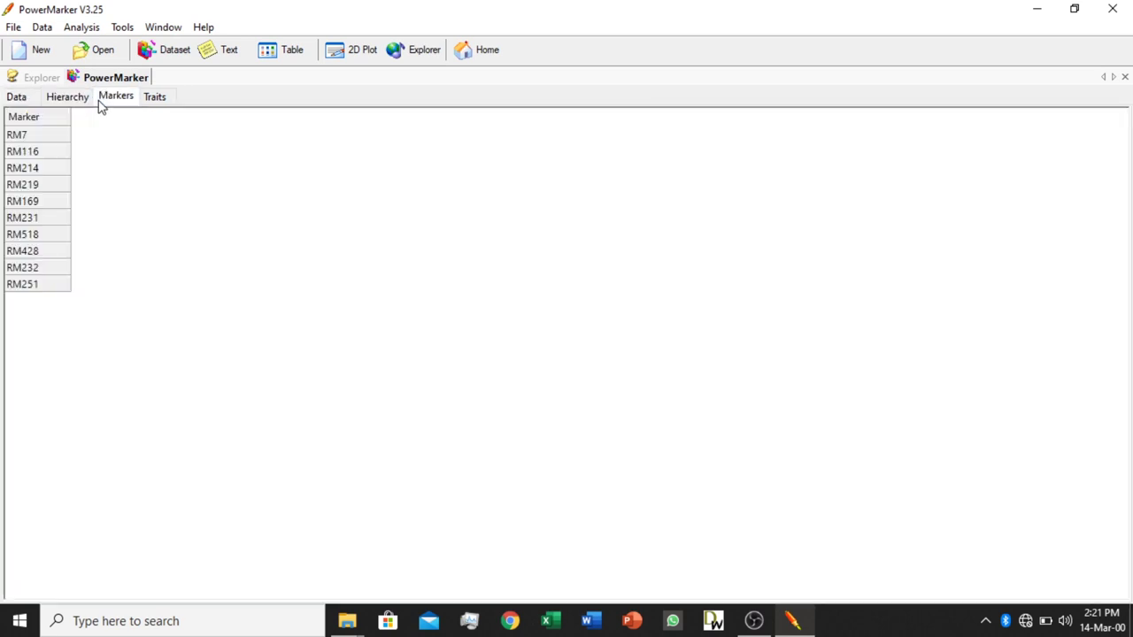
pyautogui.click(155, 102)
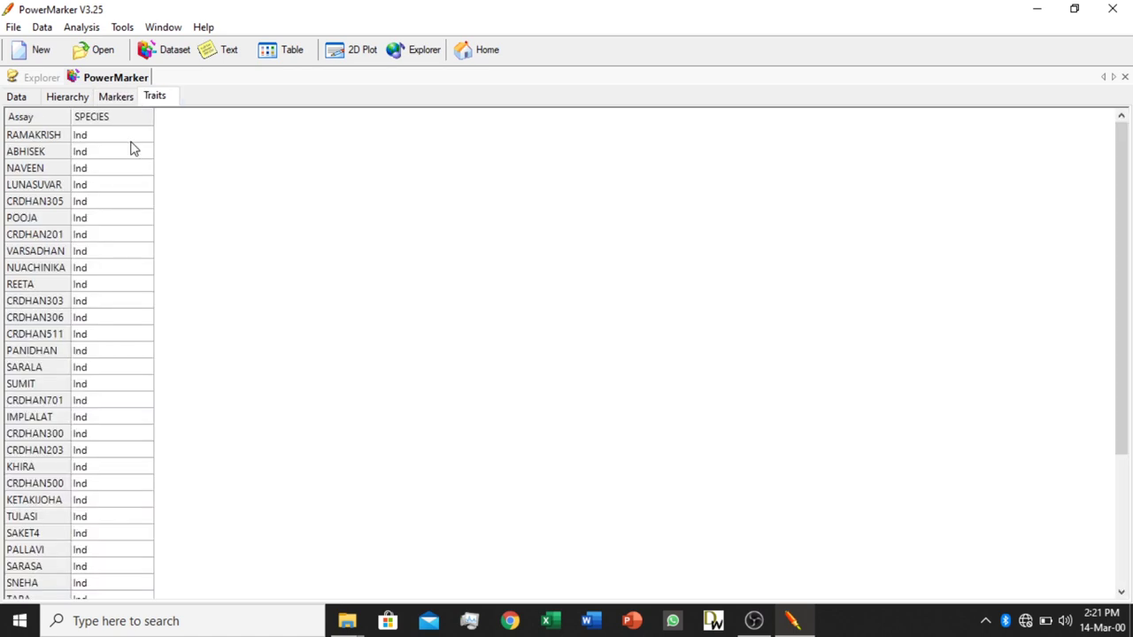
pyautogui.click(14, 99)
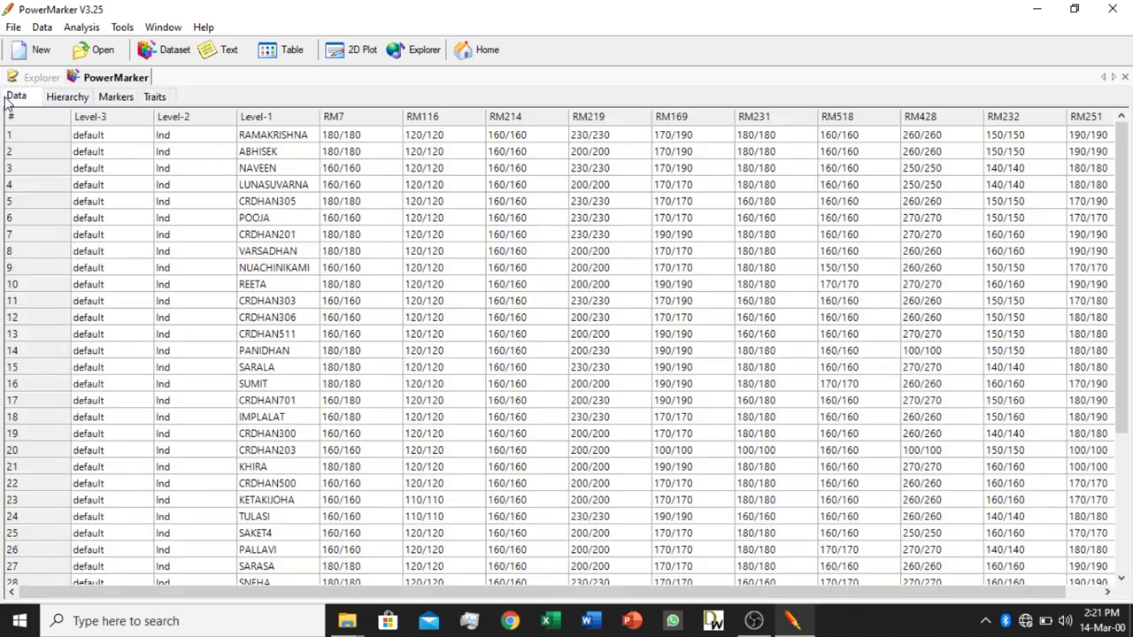
# - Set up Summary Statistics for the PowerMarker dataset, with the computed tables opened in Excel
pyautogui.click(85, 29)
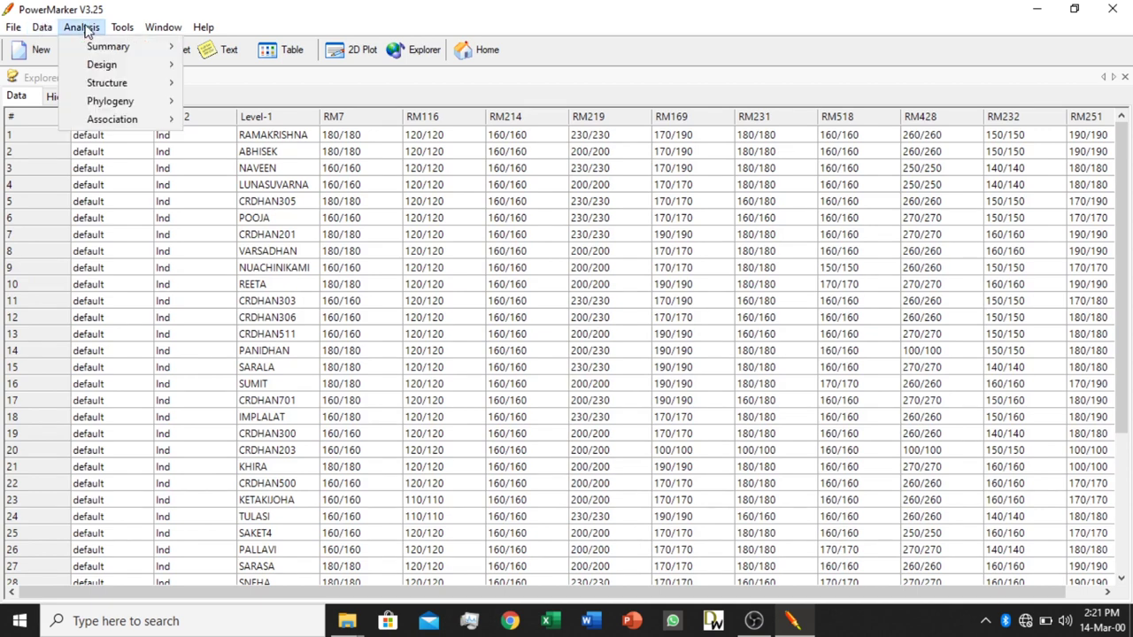
pyautogui.moveTo(95, 53)
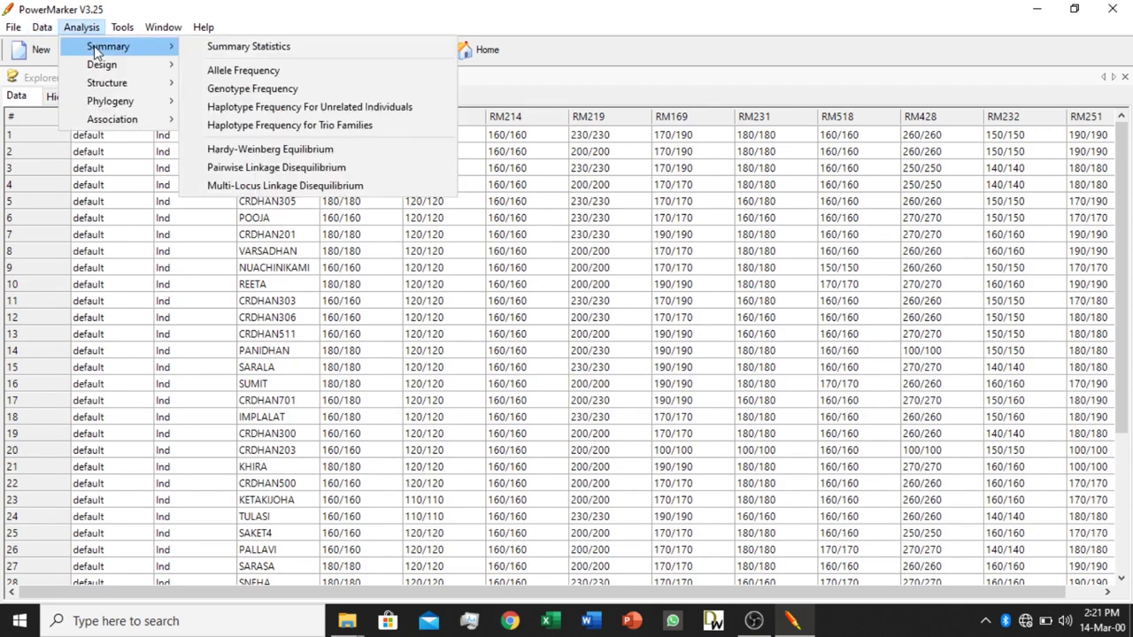
pyautogui.click(262, 48)
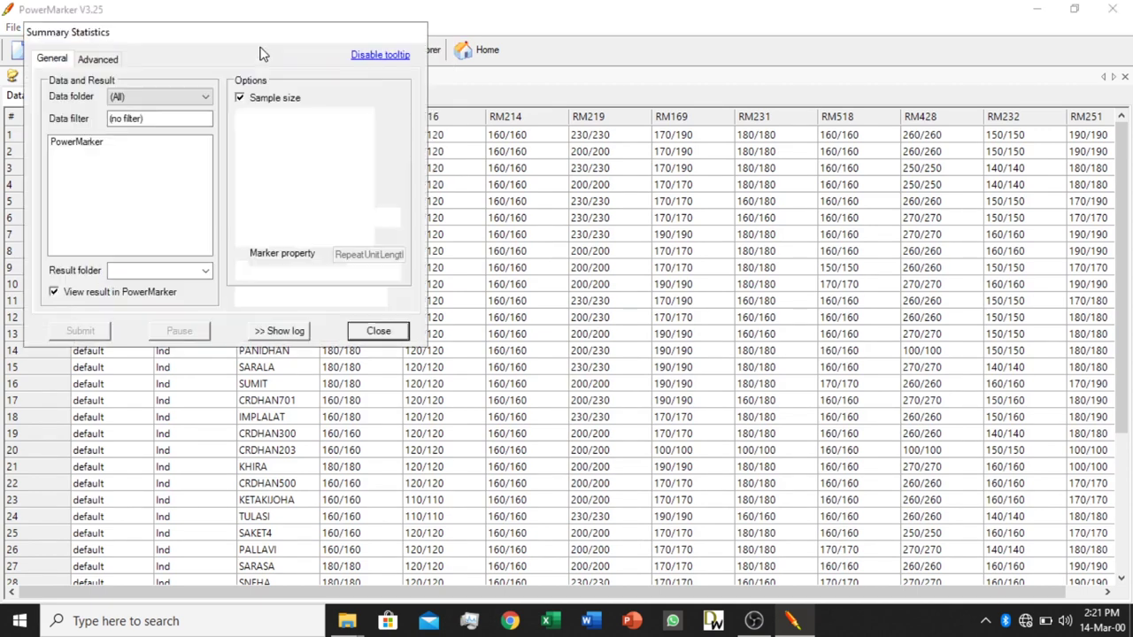
pyautogui.click(74, 144)
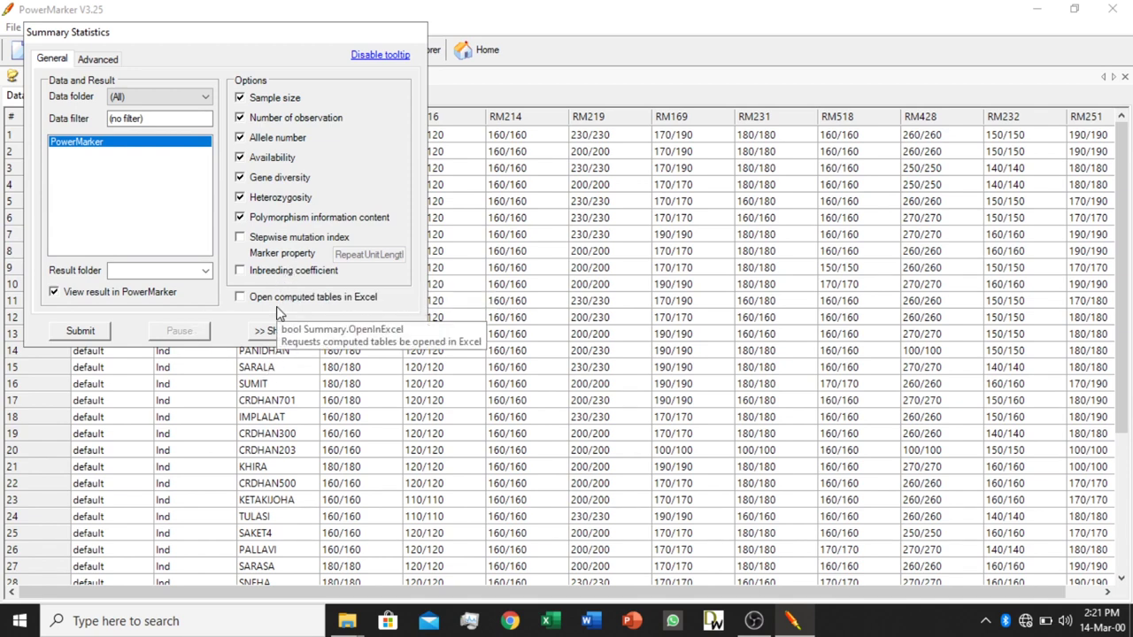
pyautogui.click(243, 298)
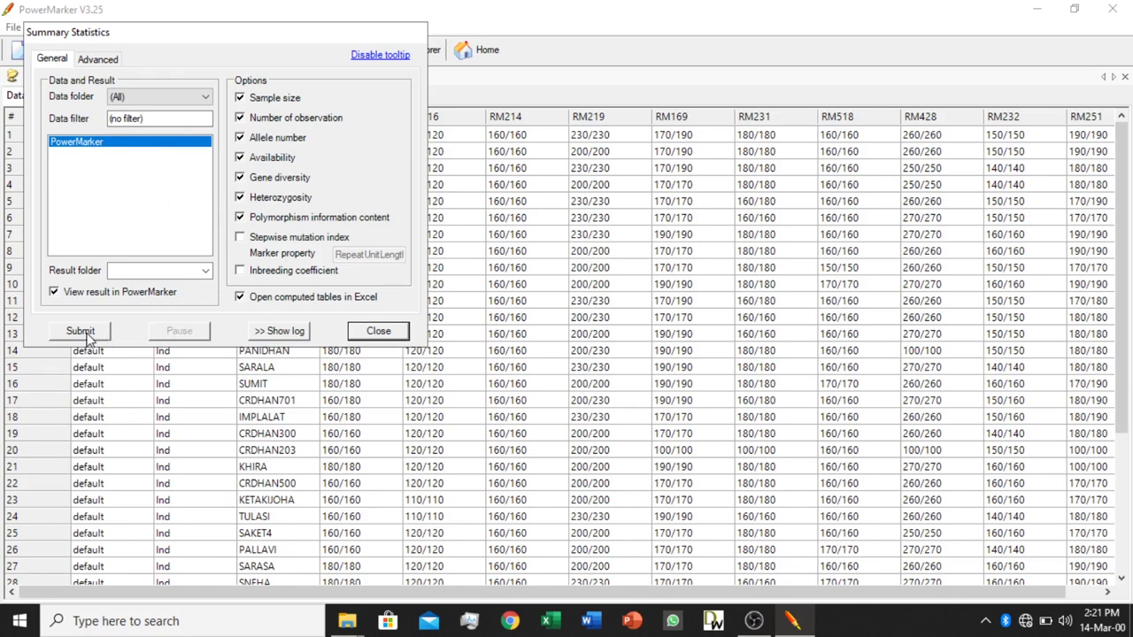
# - Enable bootstrapping across loci with the default settings and submit the summary statistics analysis
pyautogui.click(98, 58)
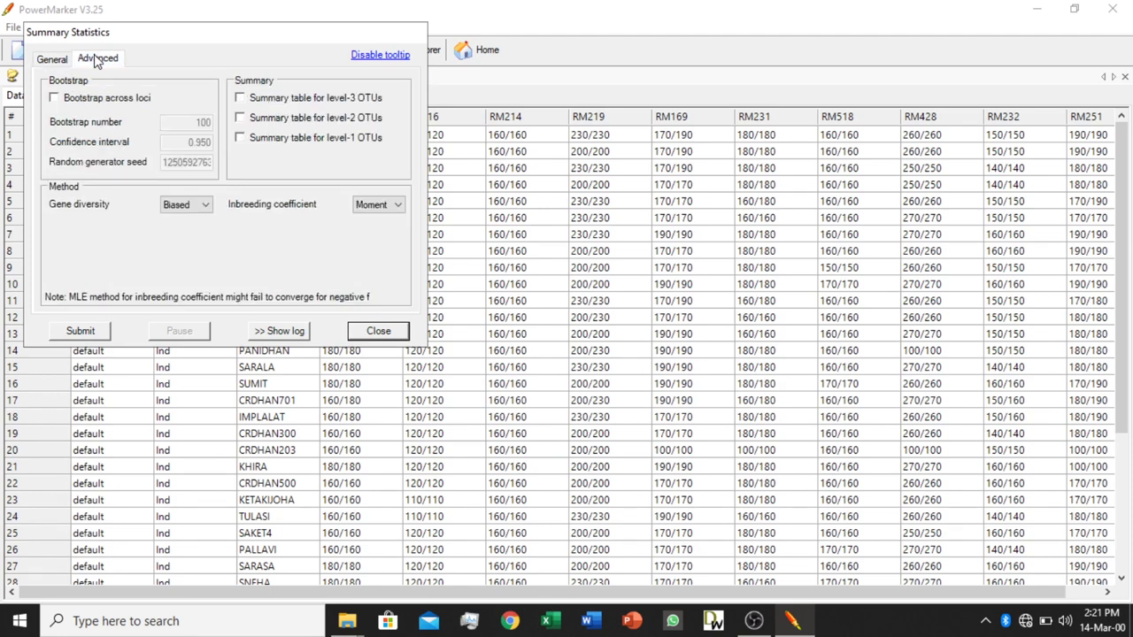
pyautogui.click(54, 99)
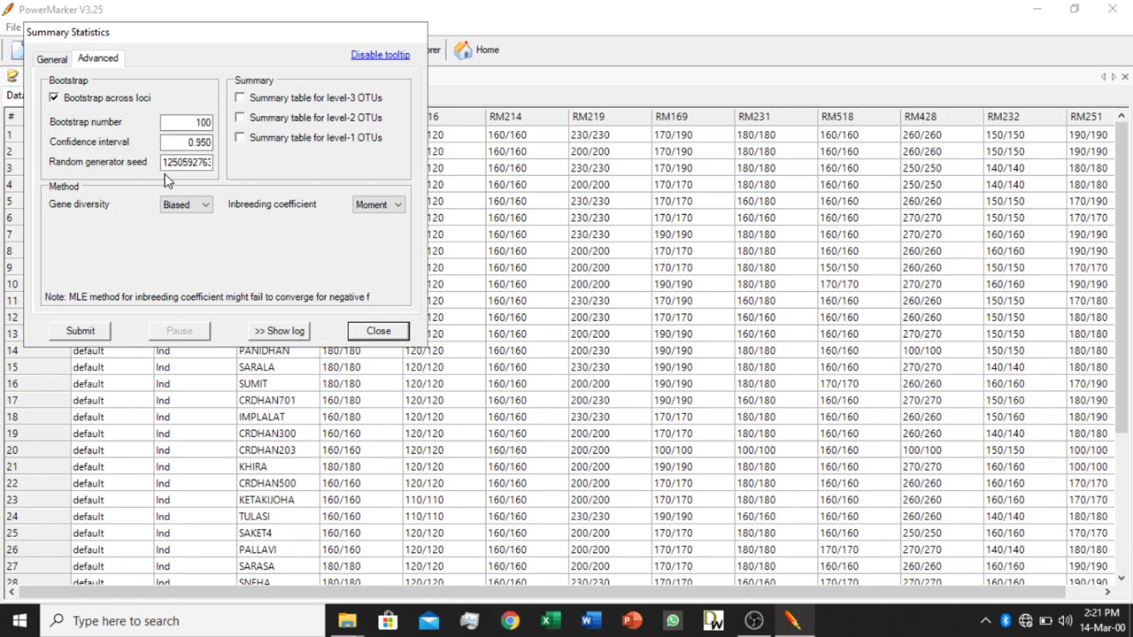
pyautogui.click(51, 59)
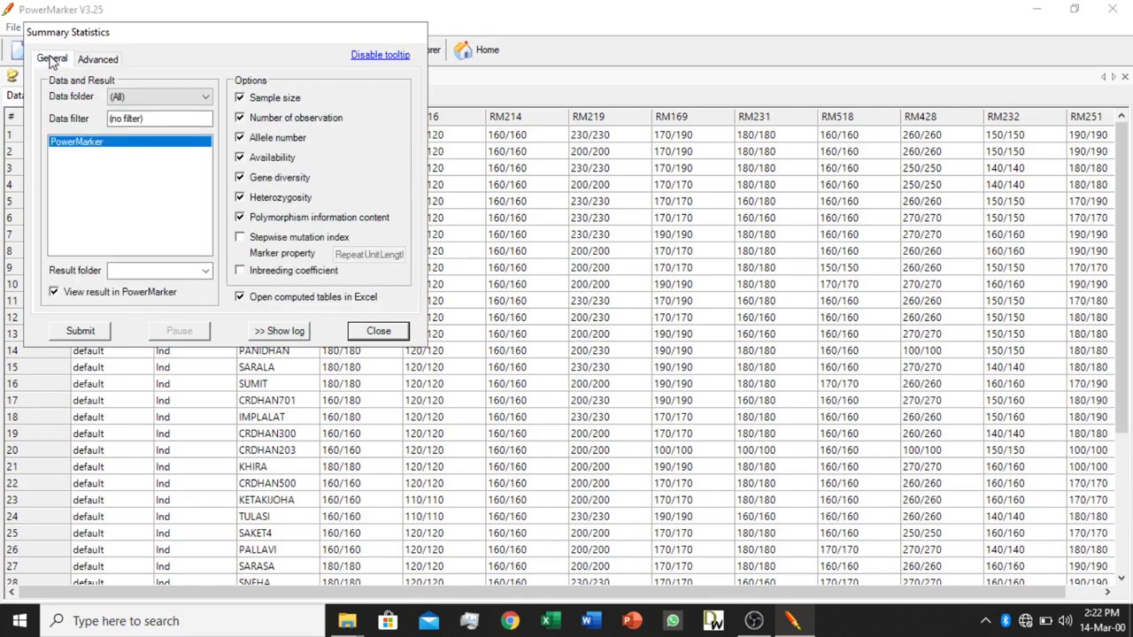
pyautogui.click(81, 331)
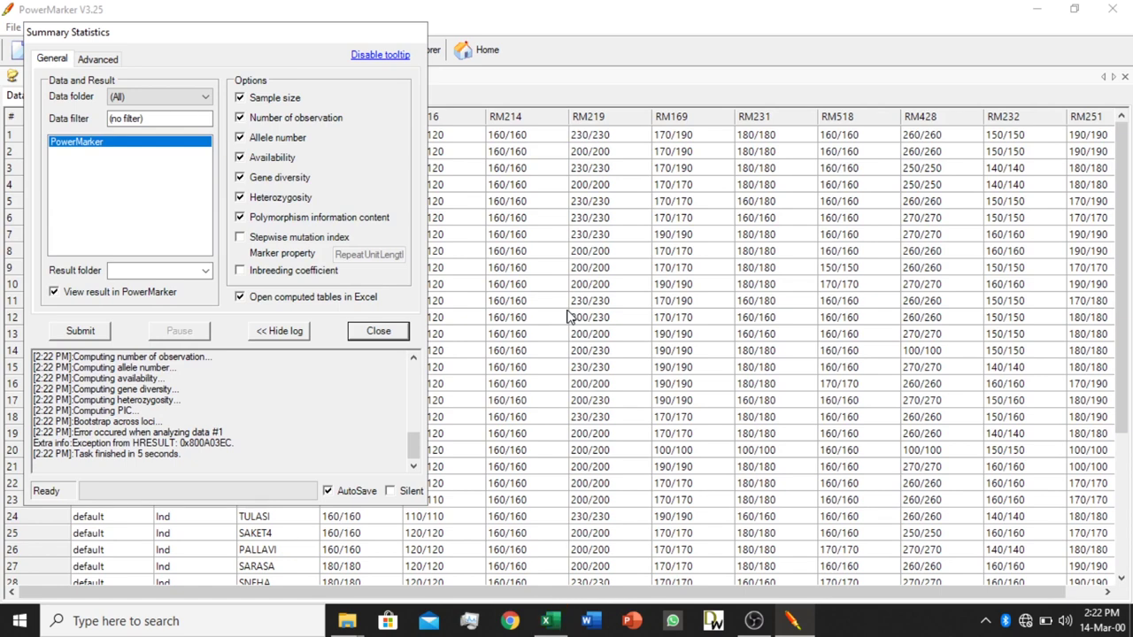
# - Switch to Excel, dismiss the activation notice, inspect the output workbook and close it without saving
pyautogui.click(549, 622)
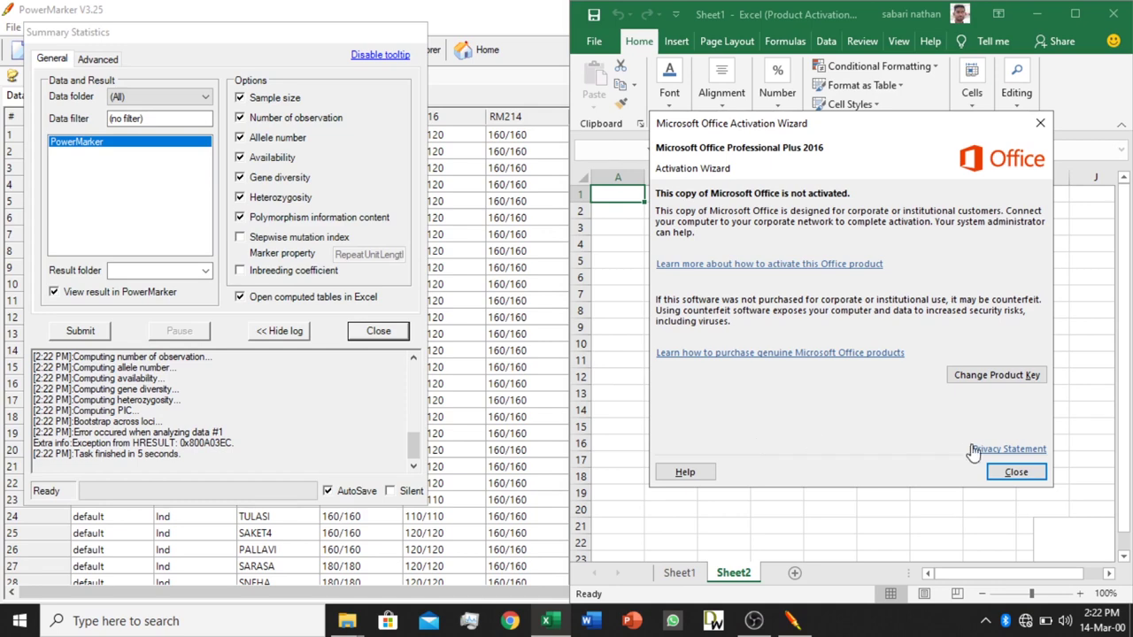
pyautogui.click(1011, 471)
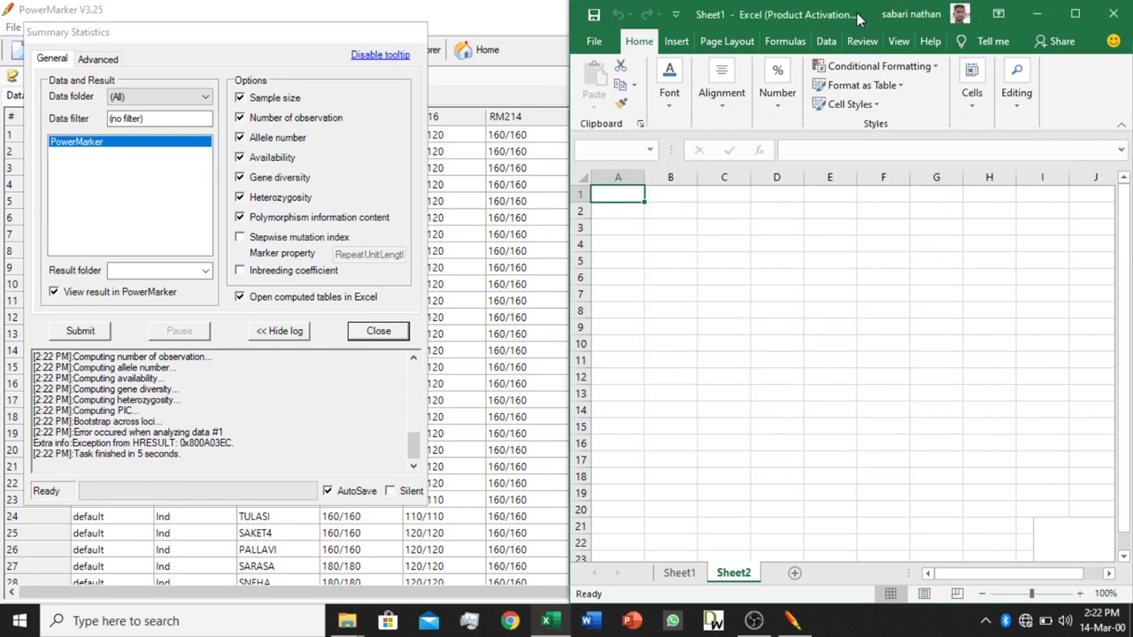
pyautogui.moveTo(863, 14); pyautogui.dragTo(700, 29)
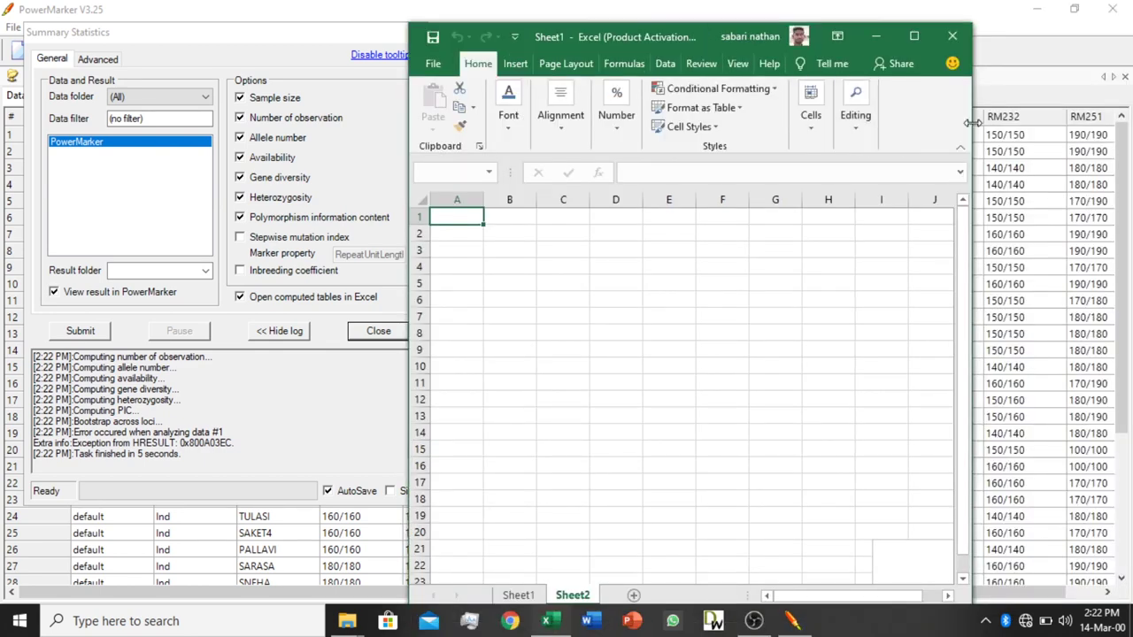
pyautogui.moveTo(972, 122); pyautogui.dragTo(1096, 122)
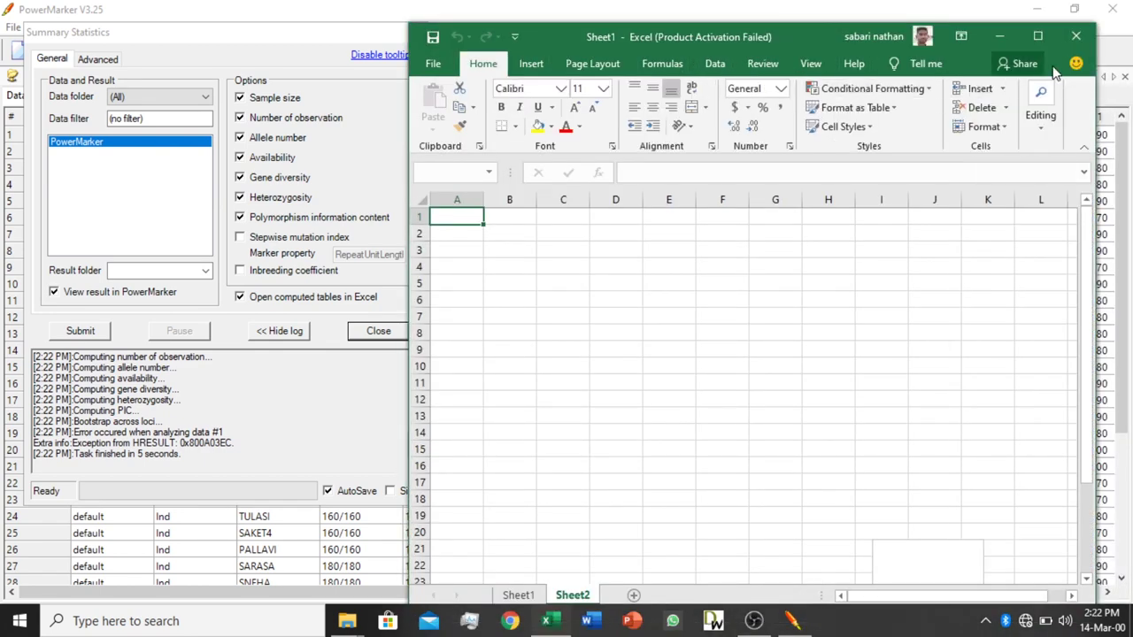
pyautogui.click(1076, 35)
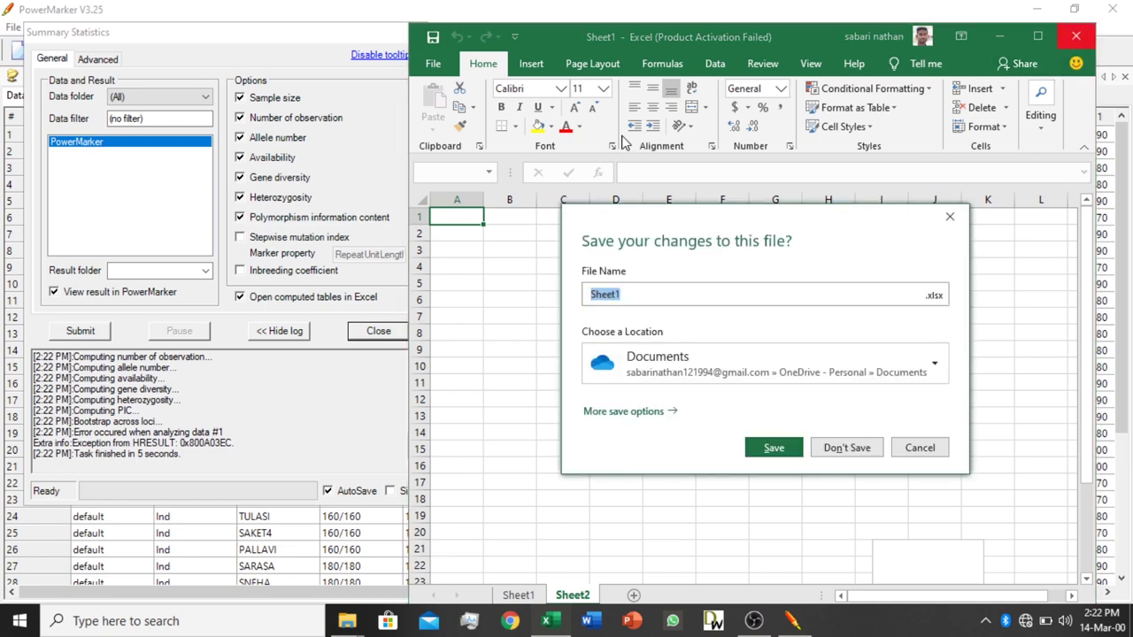
pyautogui.click(846, 448)
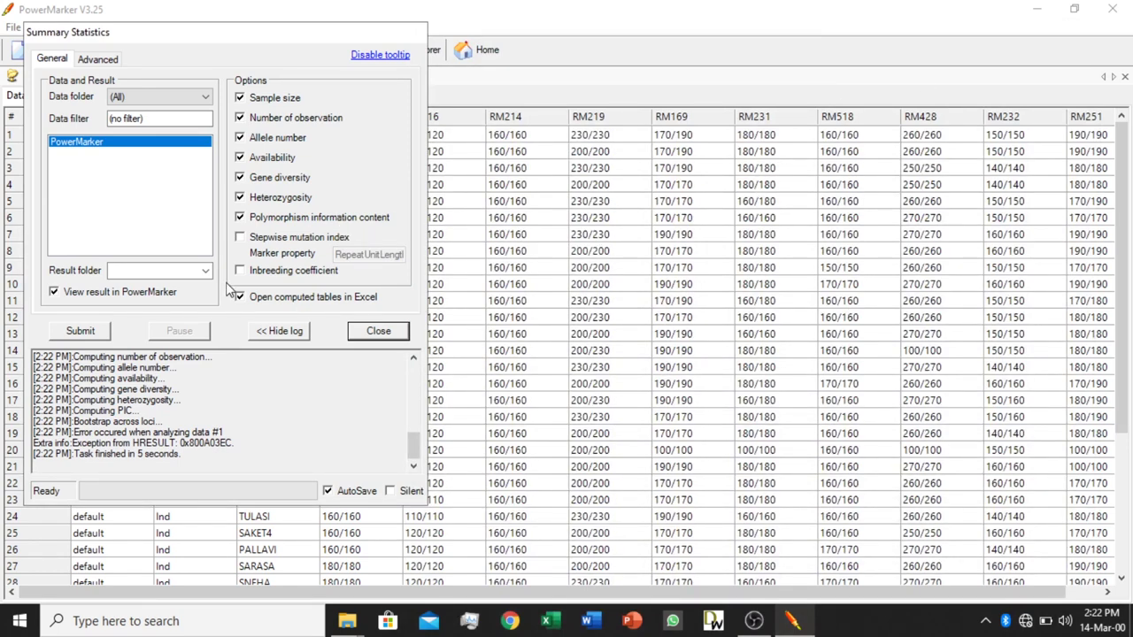
# - Resubmit the summary statistics analysis for the PowerMarker dataset, switch to its Excel output and dismiss the activation notice
pyautogui.click(205, 98)
pyautogui.click(204, 112)
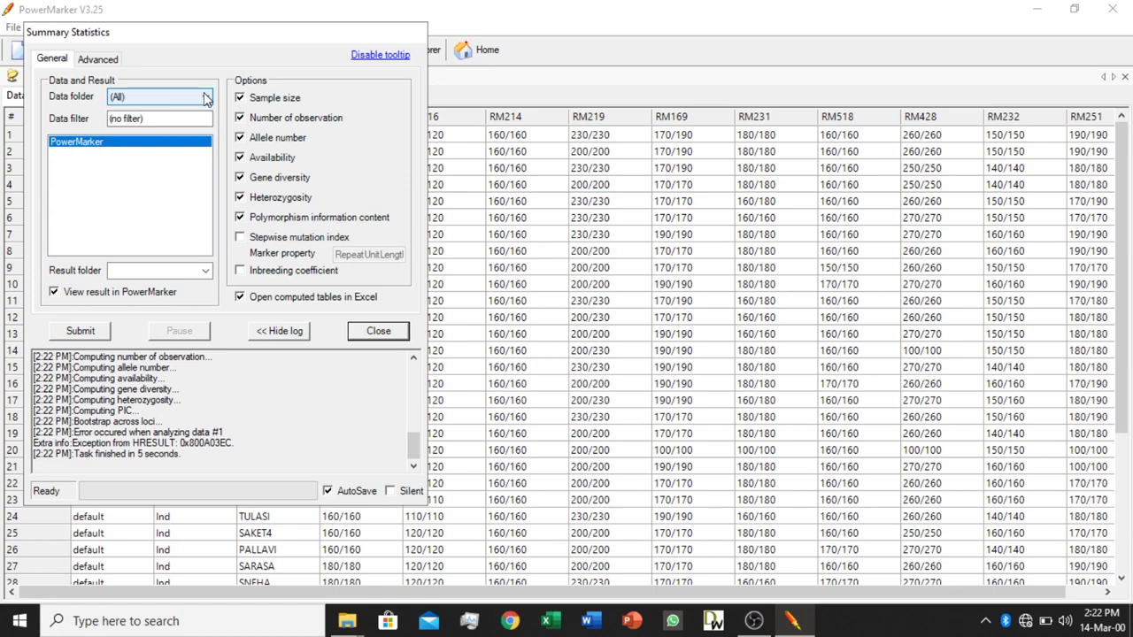
pyautogui.click(205, 116)
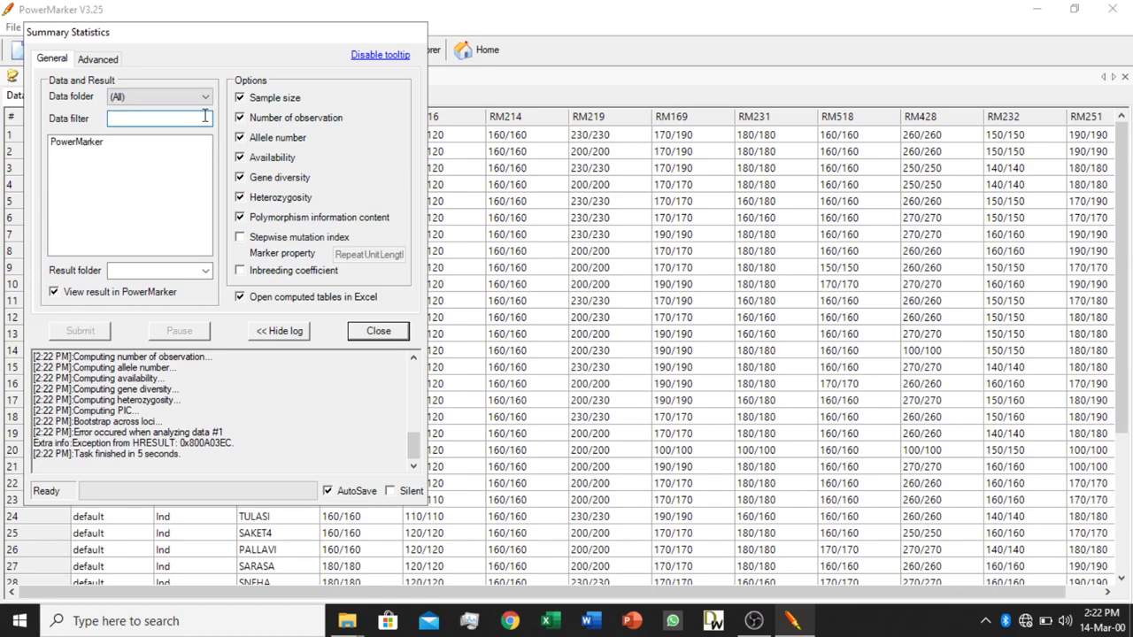
pyautogui.click(76, 142)
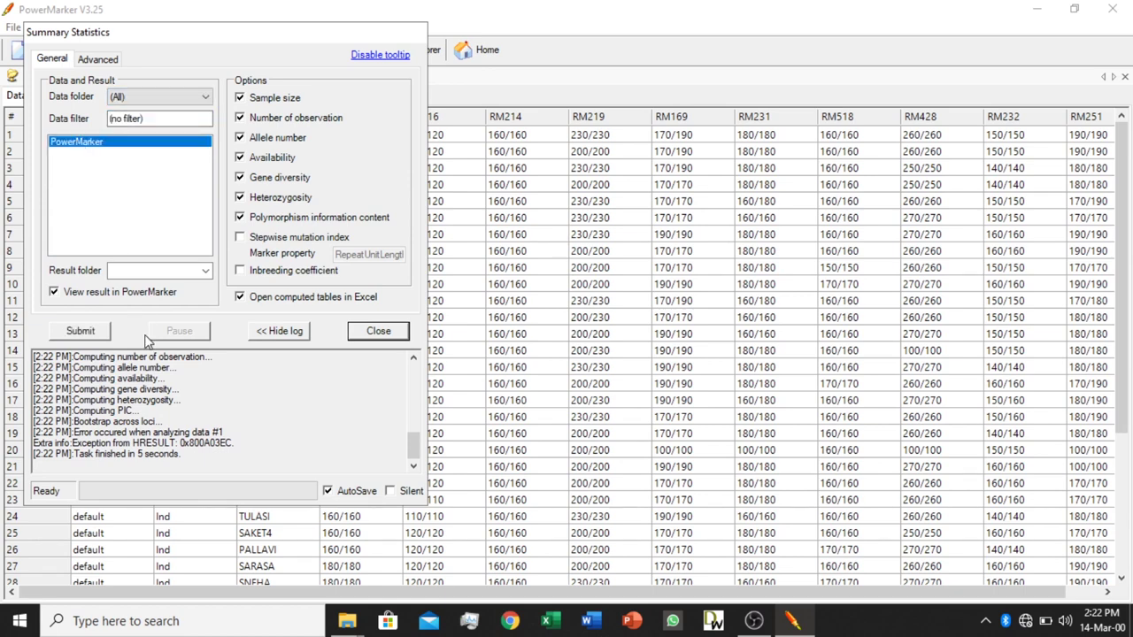
pyautogui.click(209, 274)
pyautogui.click(210, 275)
pyautogui.click(81, 332)
pyautogui.click(551, 620)
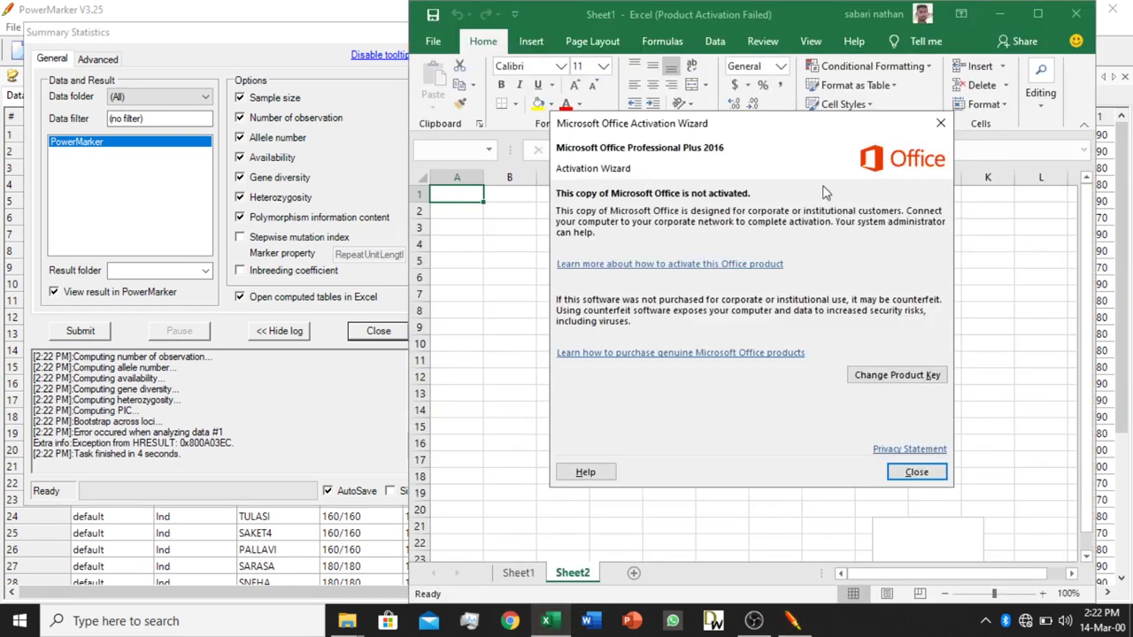
pyautogui.click(916, 474)
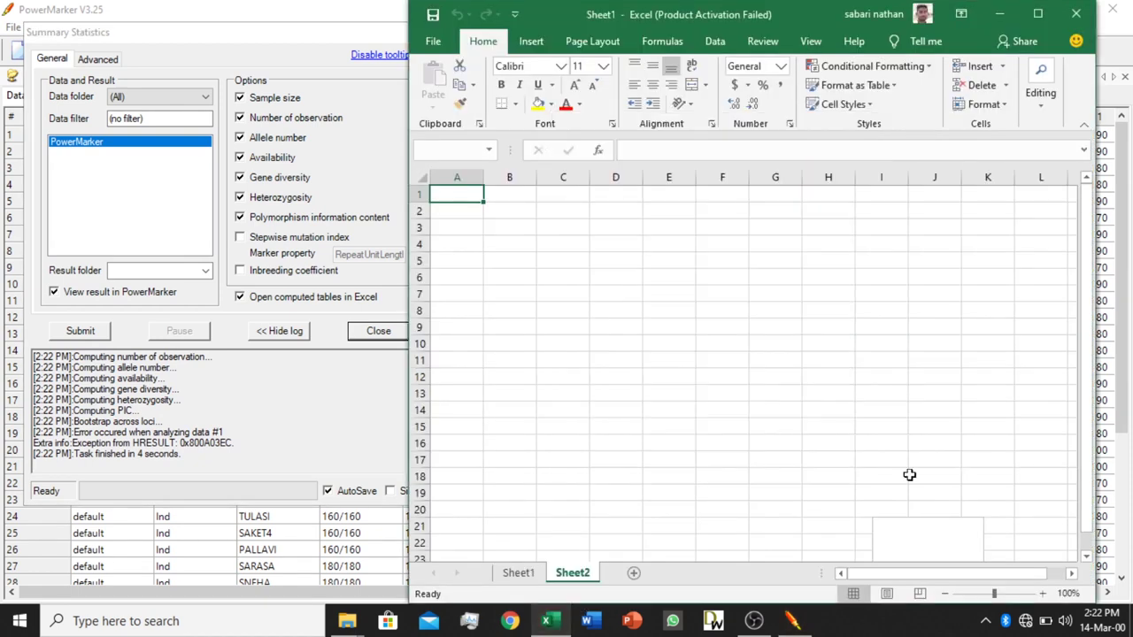
# - Close the Excel output without saving, turn off opening computed tables in Excel, and resubmit the summary statistics analysis
pyautogui.click(1082, 13)
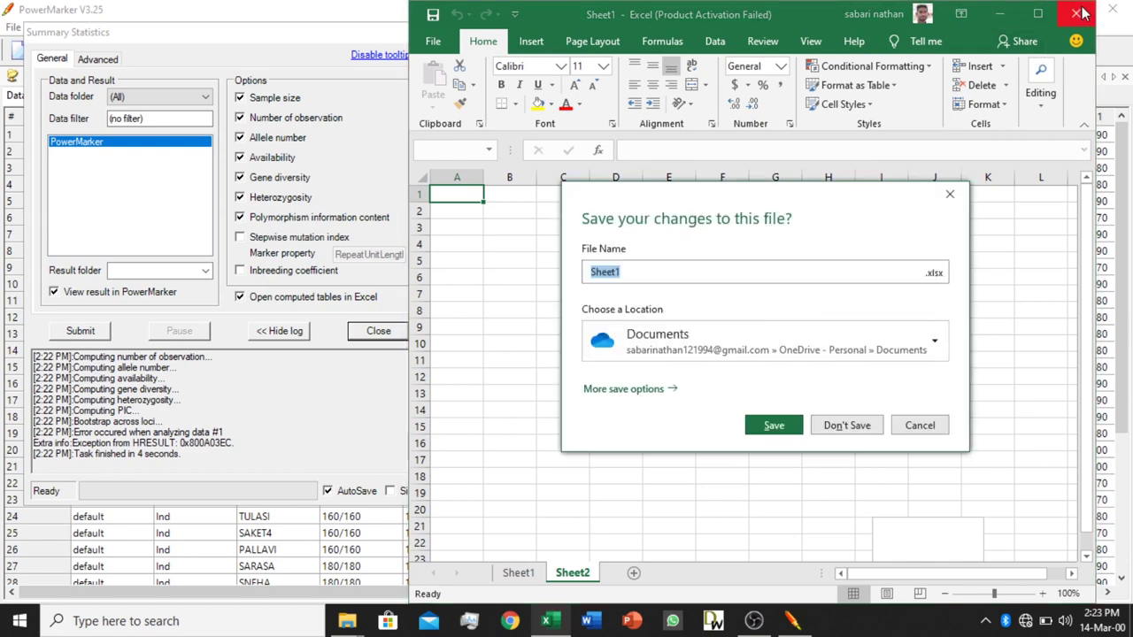
pyautogui.click(843, 428)
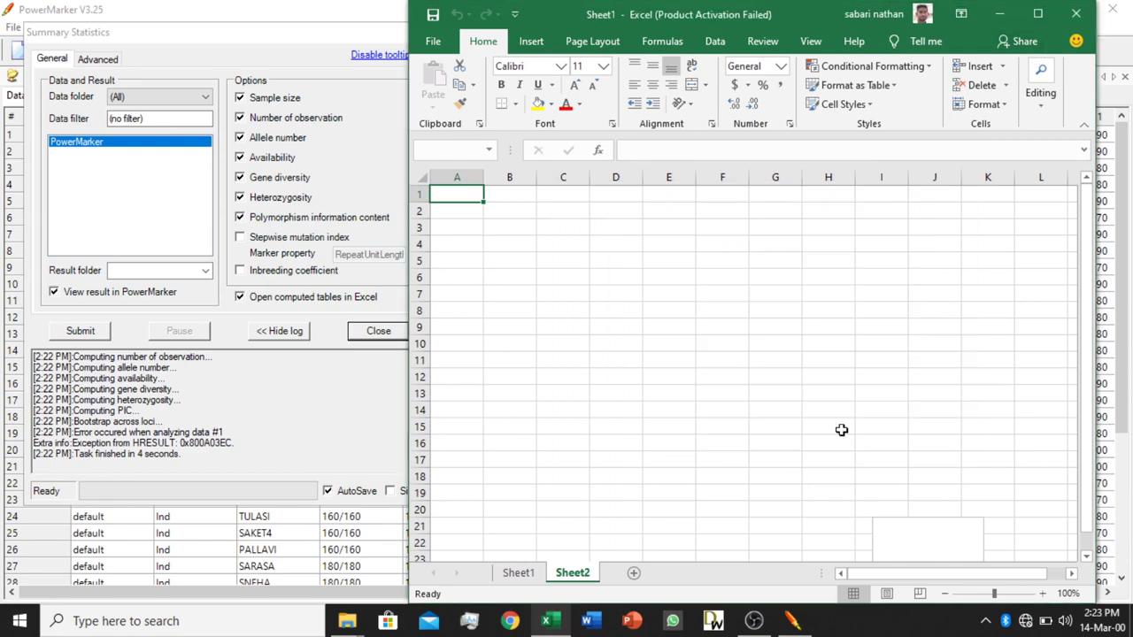
pyautogui.click(240, 297)
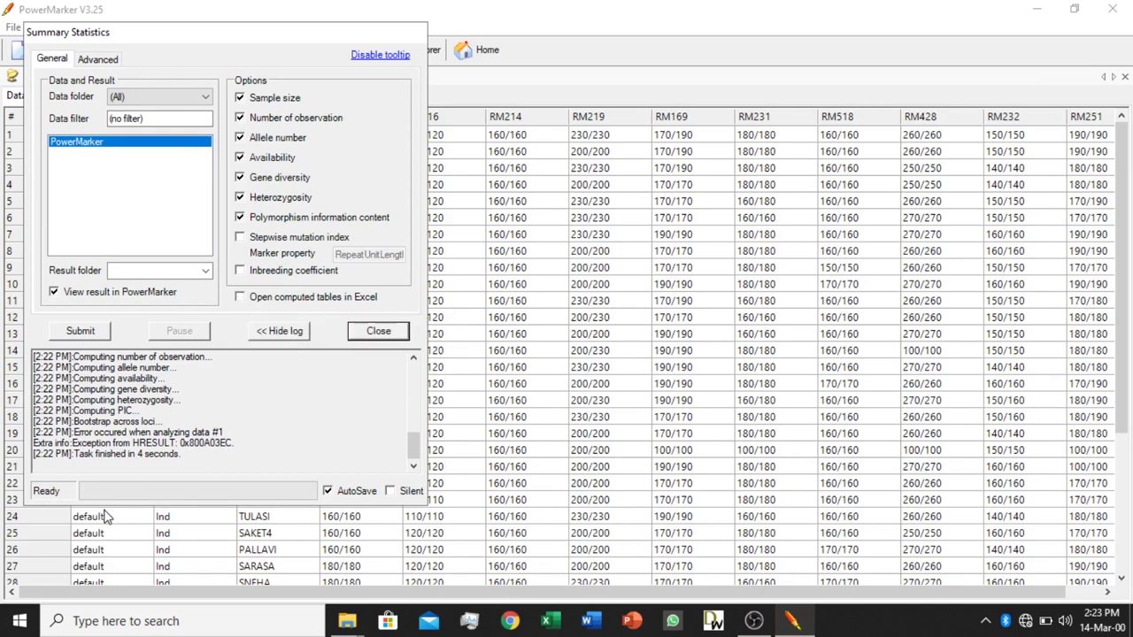
pyautogui.click(85, 337)
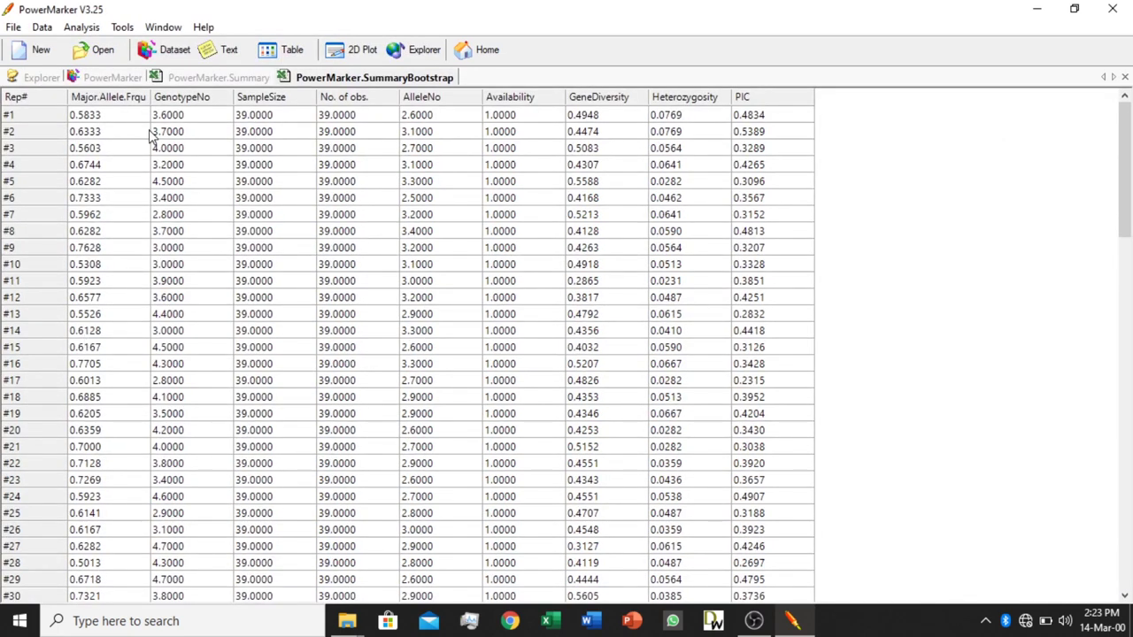
# - Copy the entire PowerMarker.SummaryBootstrap result table
pyautogui.click(85, 131)
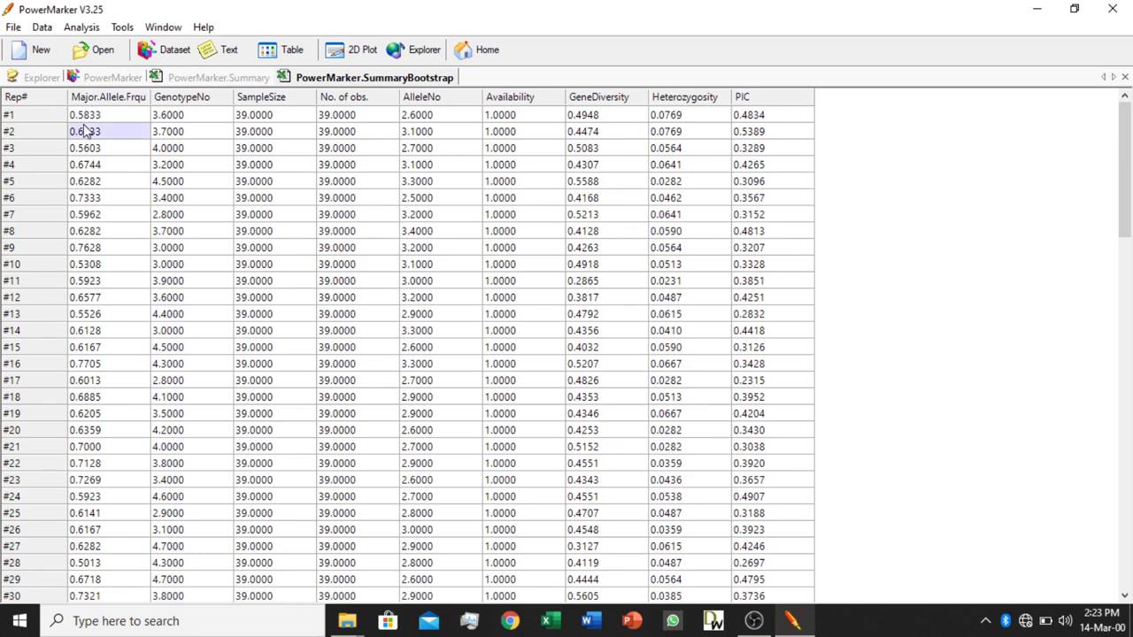
pyautogui.rightClick(85, 131)
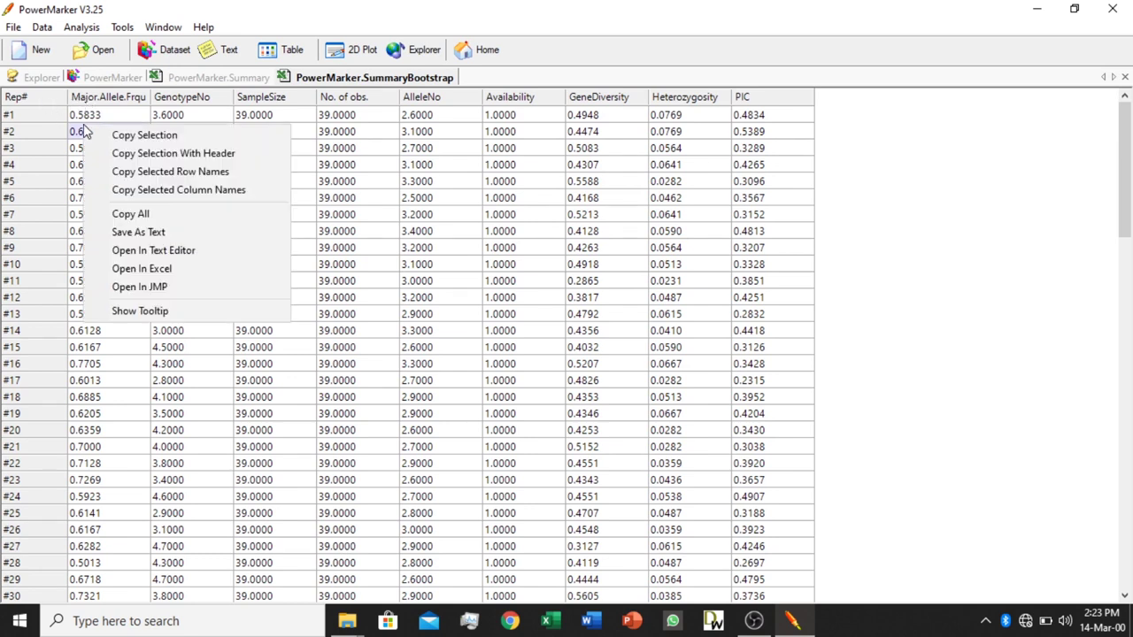
pyautogui.click(137, 217)
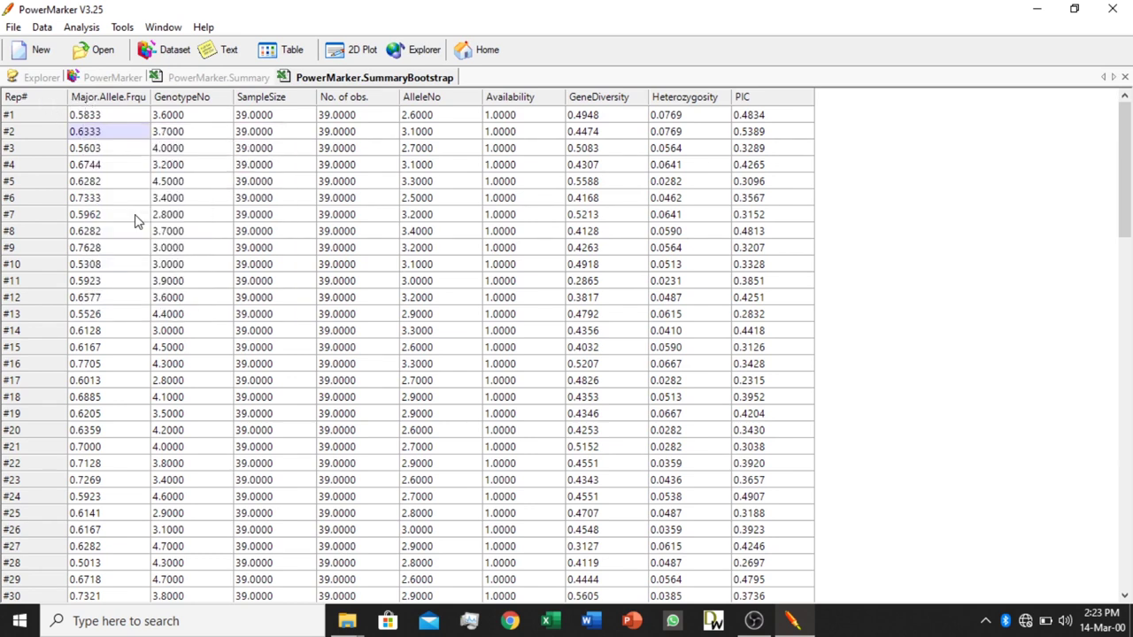
# - Create an Excel worksheet file named Analysis.xlsx in the desktop's PowerMarer folder and open it
pyautogui.click(1037, 8)
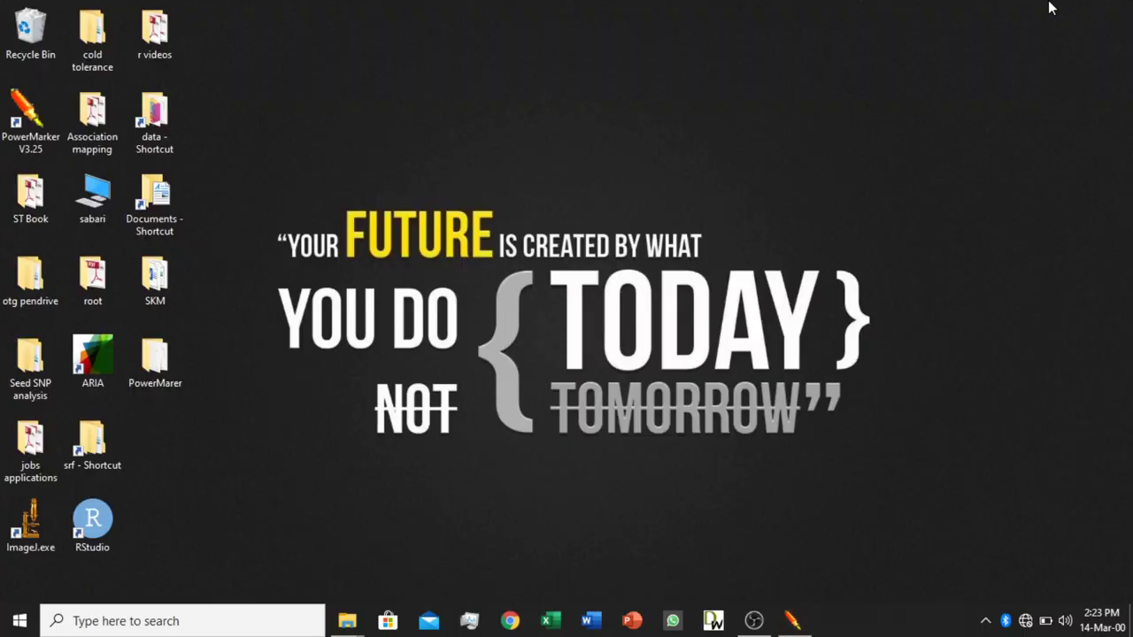
pyautogui.doubleClick(152, 372)
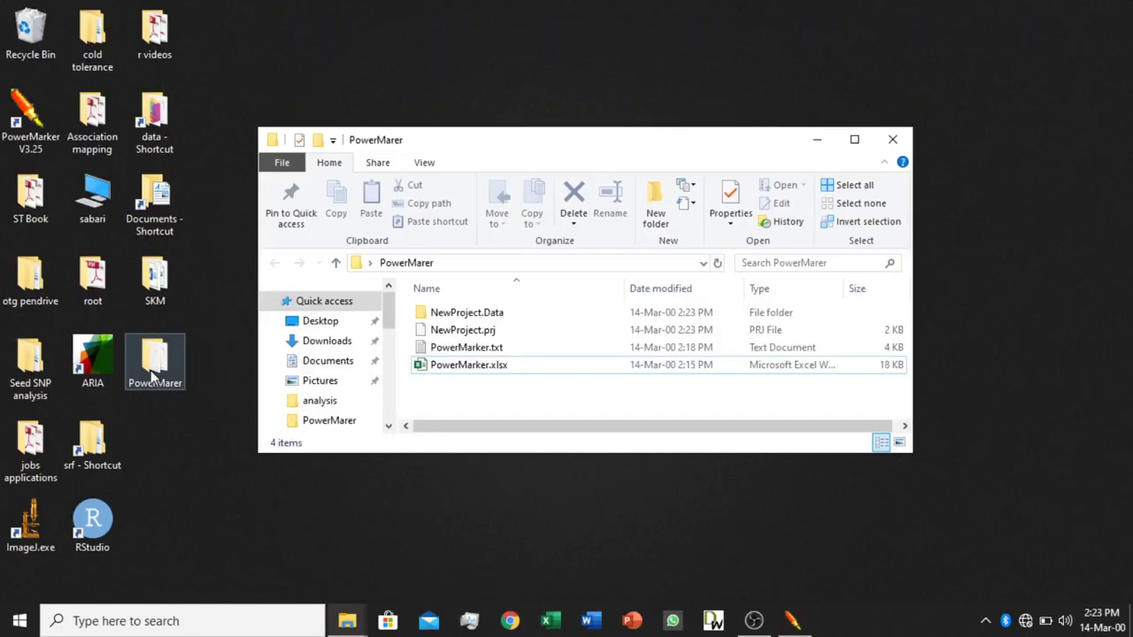
pyautogui.rightClick(482, 400)
pyautogui.moveTo(525, 361)
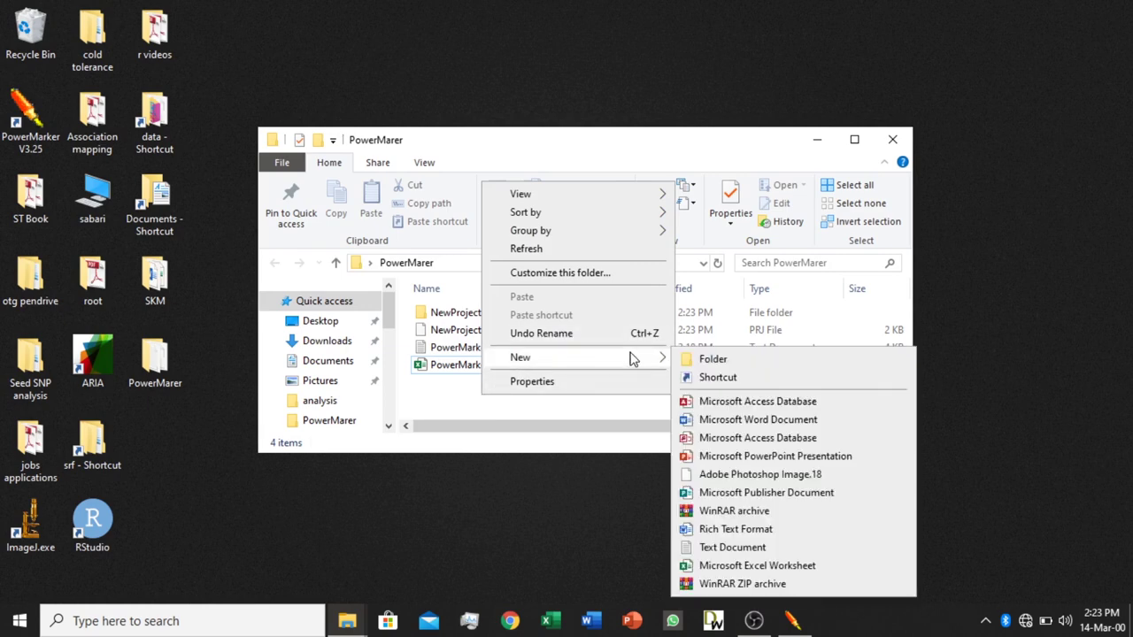
pyautogui.click(727, 569)
pyautogui.write('Ana')
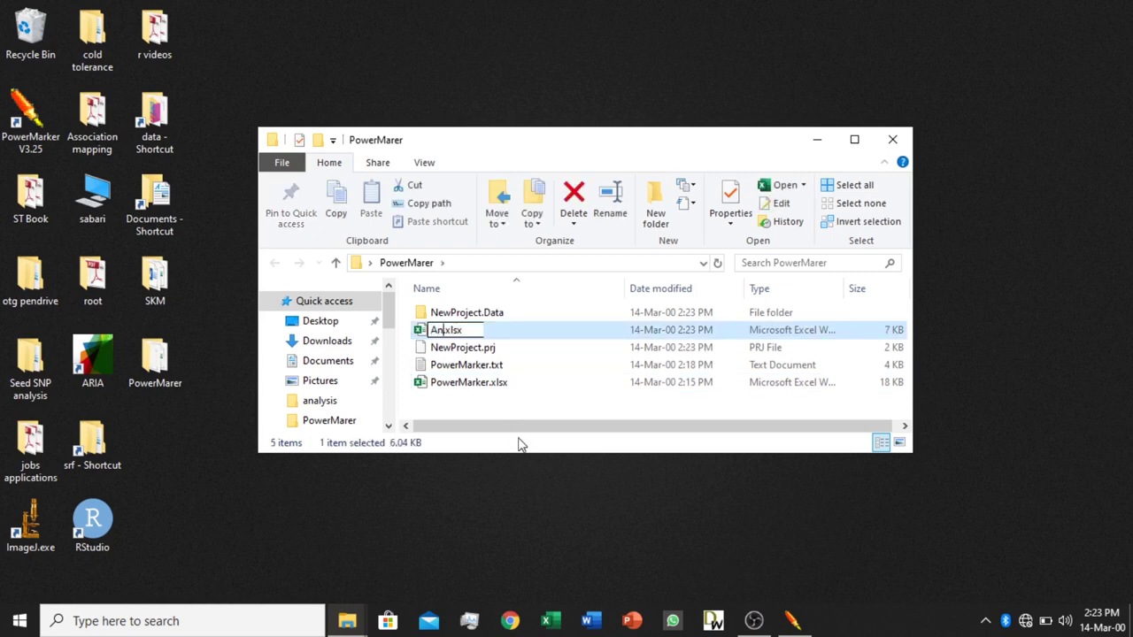
pyautogui.write('lysis')
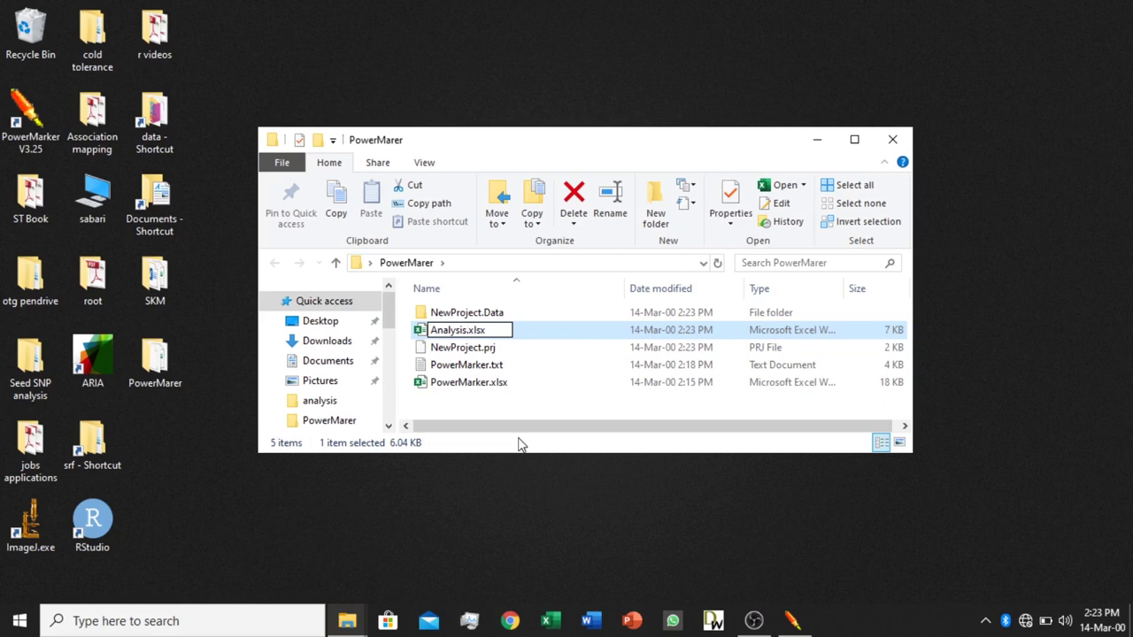
pyautogui.press('Return')
pyautogui.press('Return')
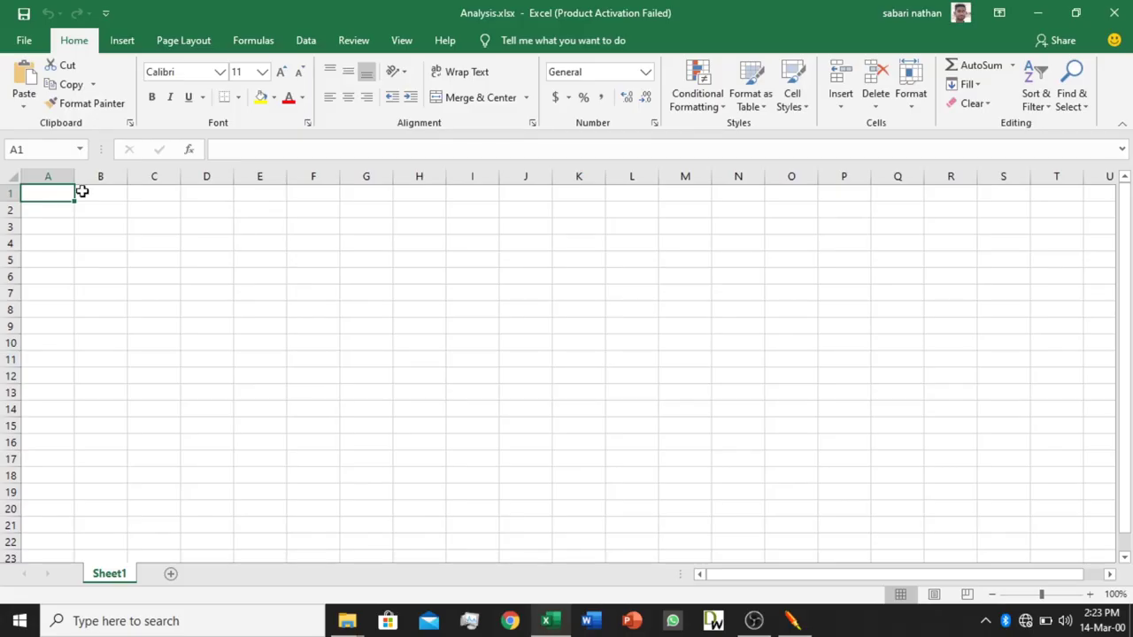
# - Paste the copied bootstrap summary table at cell A1 of Sheet1, dismiss the activation notice and save the workbook
pyautogui.hotkey('ctrl', 'v')
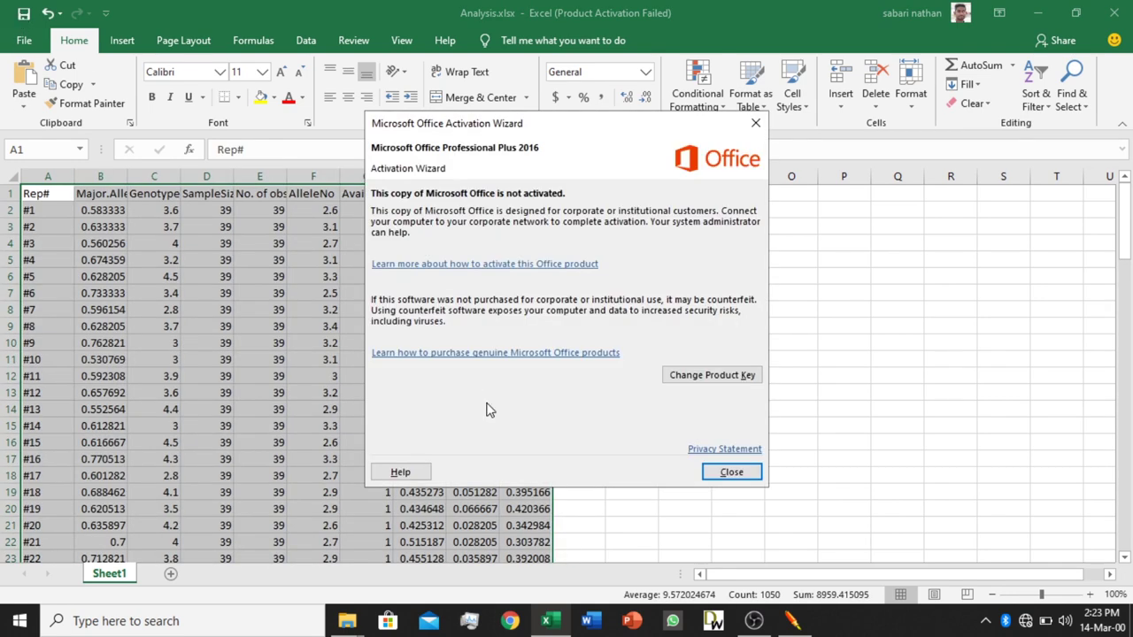
pyautogui.click(733, 472)
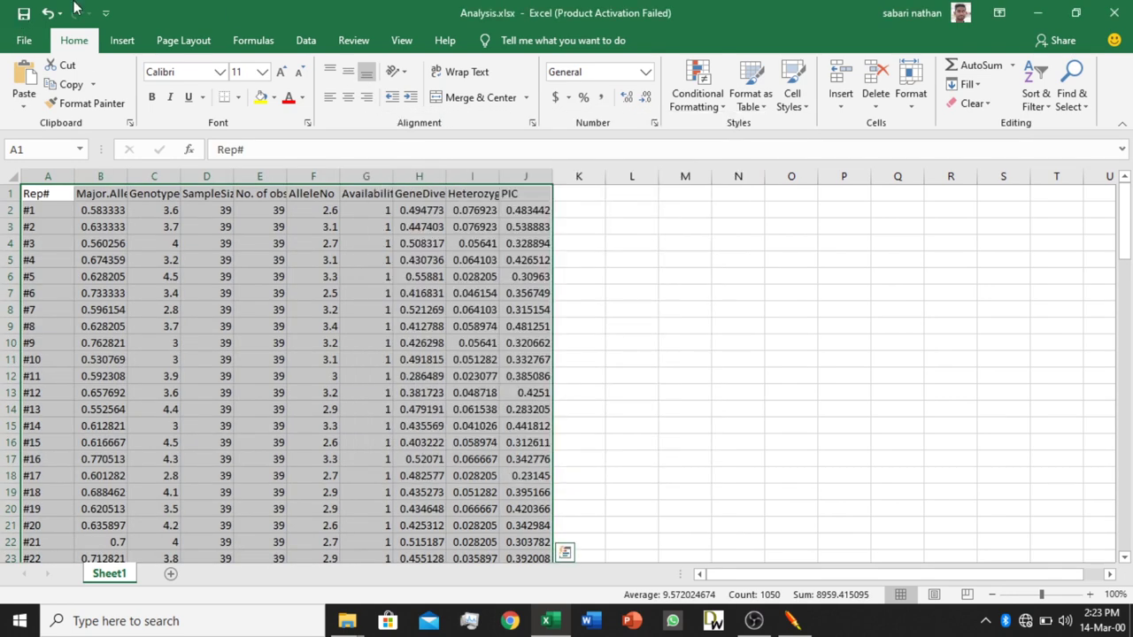
pyautogui.click(25, 14)
# - Add a second worksheet, rename Sheet1 as "Sumary", and go to the empty Sheet2
pyautogui.click(171, 575)
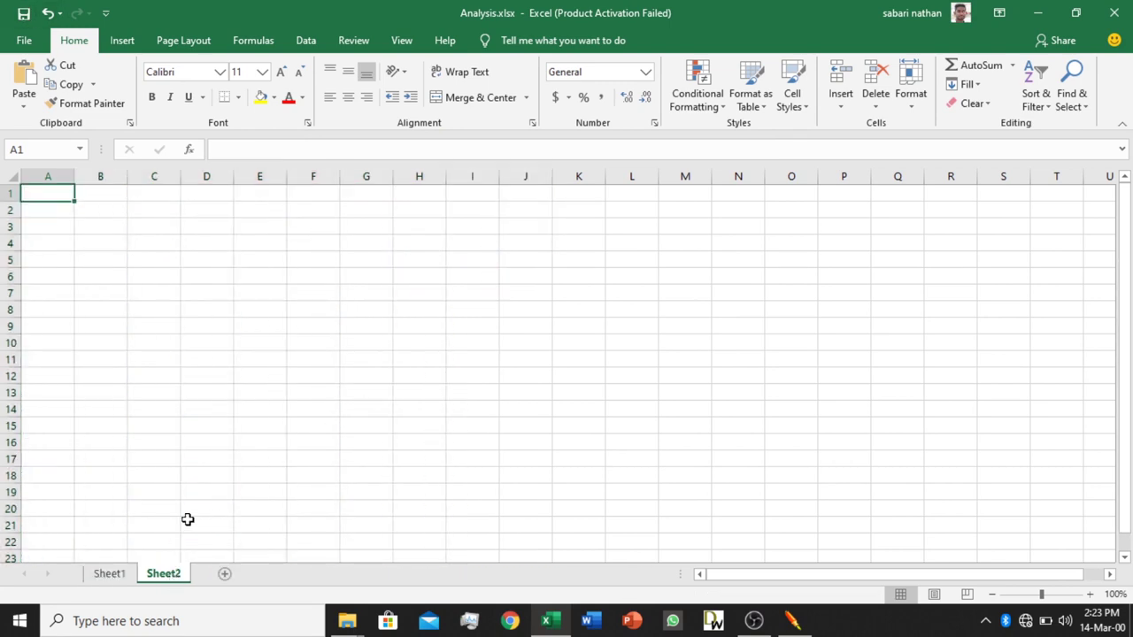
pyautogui.click(110, 573)
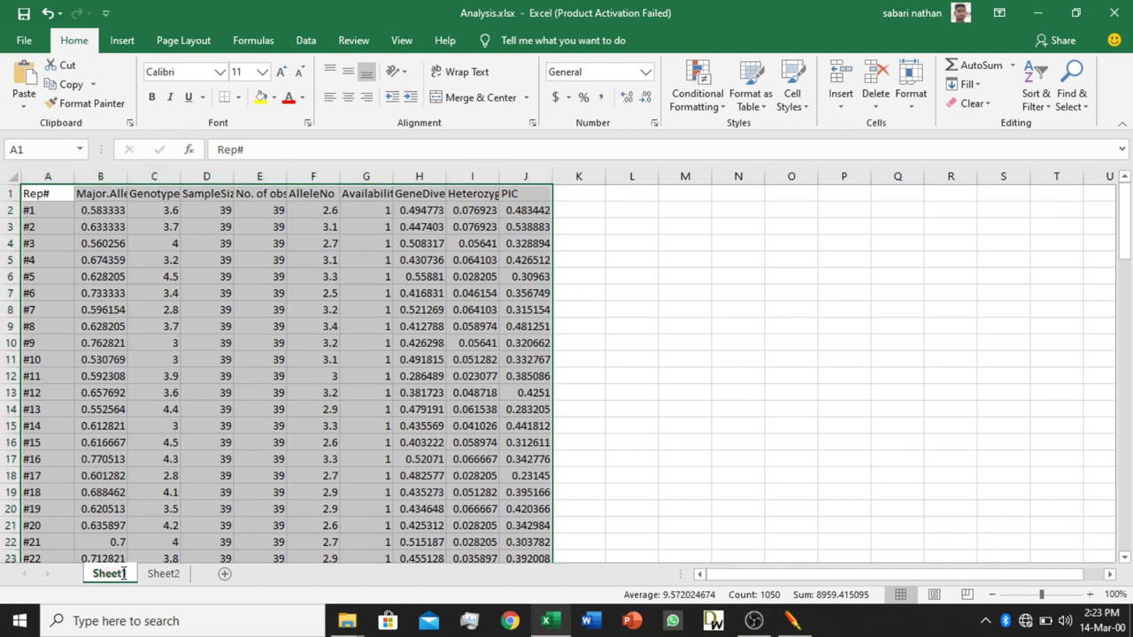
pyautogui.doubleClick(110, 573)
pyautogui.write('Sumary')
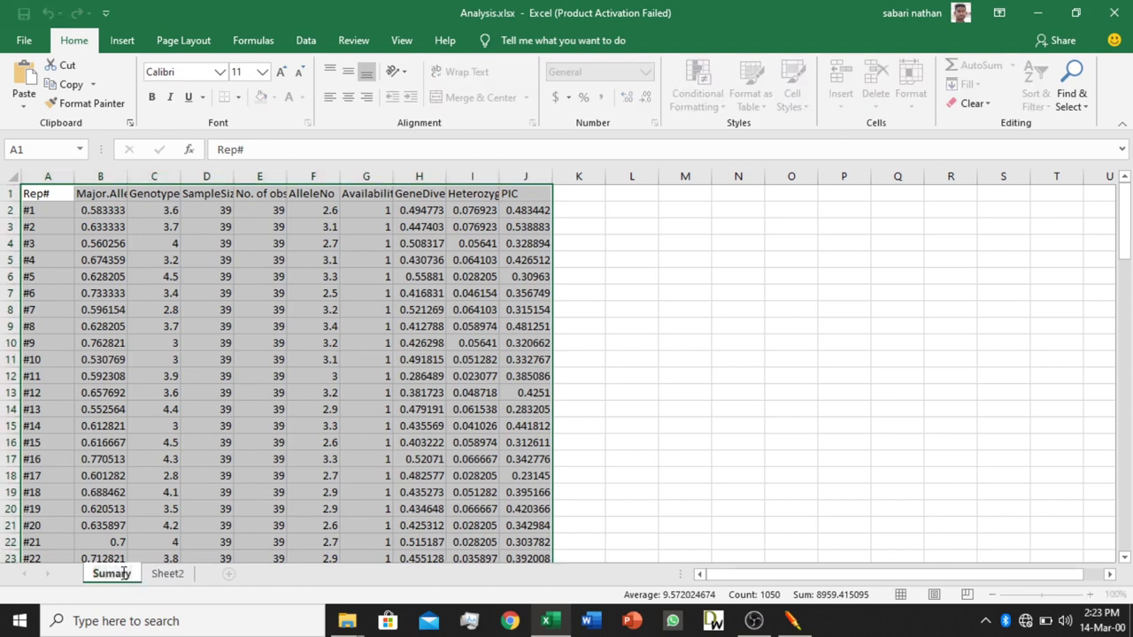
pyautogui.press('Return')
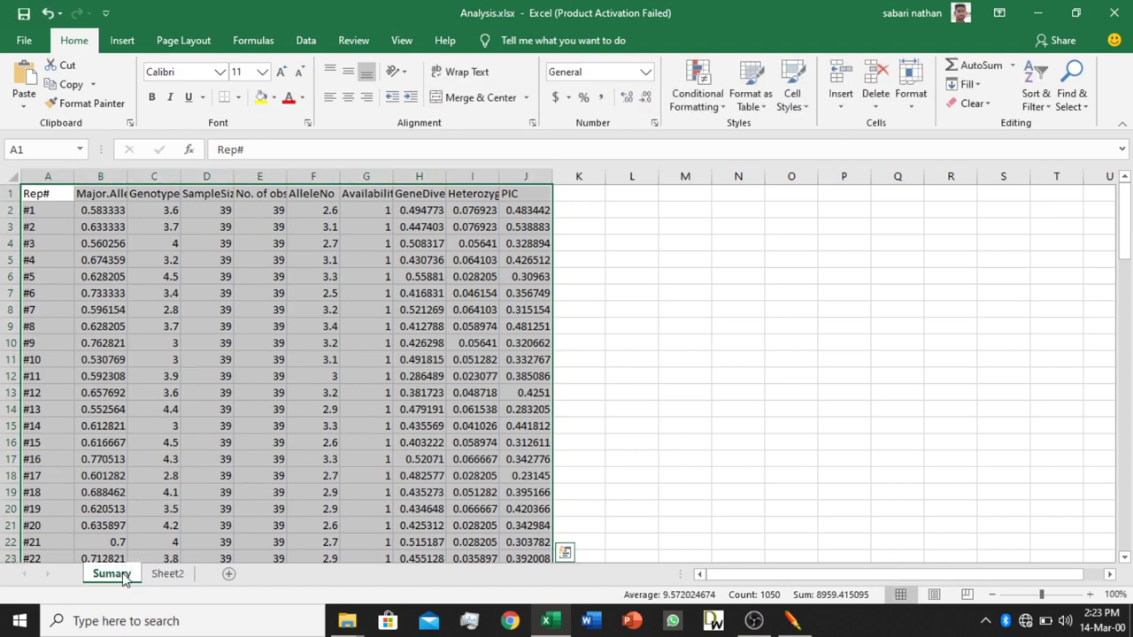
pyautogui.click(168, 574)
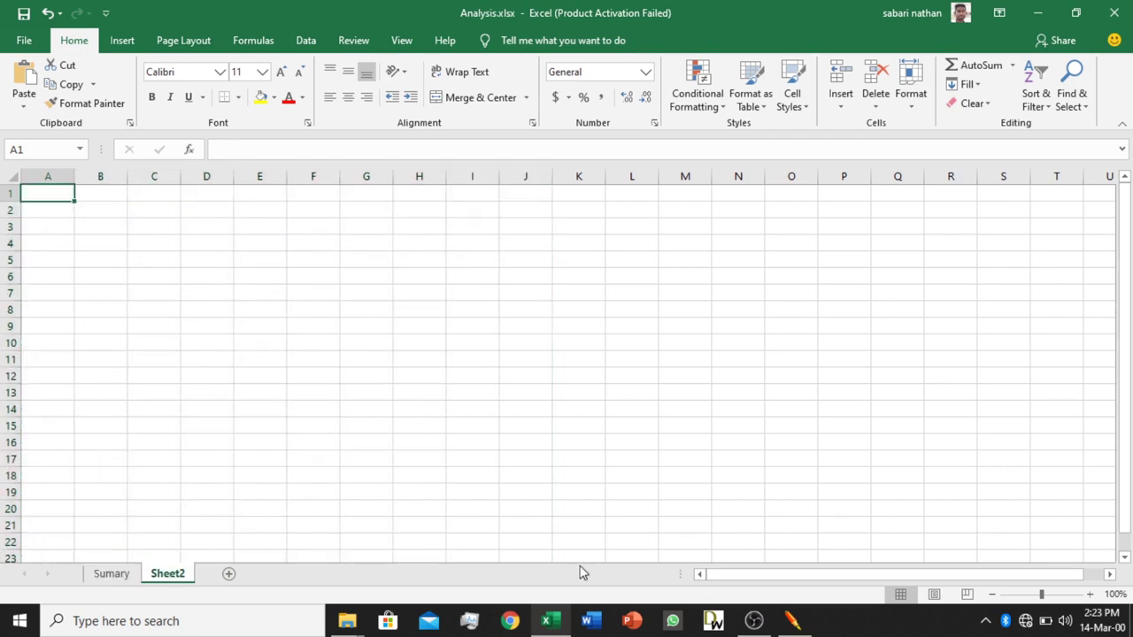
# - Switch to PowerMarker and submit an Allele Frequency estimation for the PowerMarker dataset with bootstrap across assays enabled
pyautogui.click(548, 625)
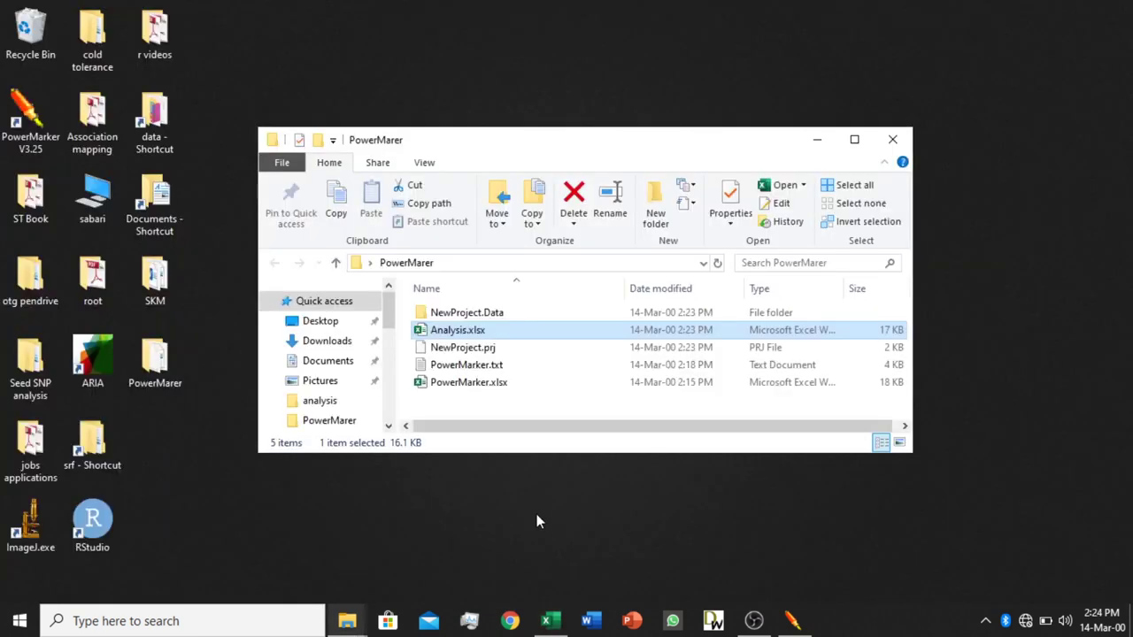
pyautogui.click(793, 621)
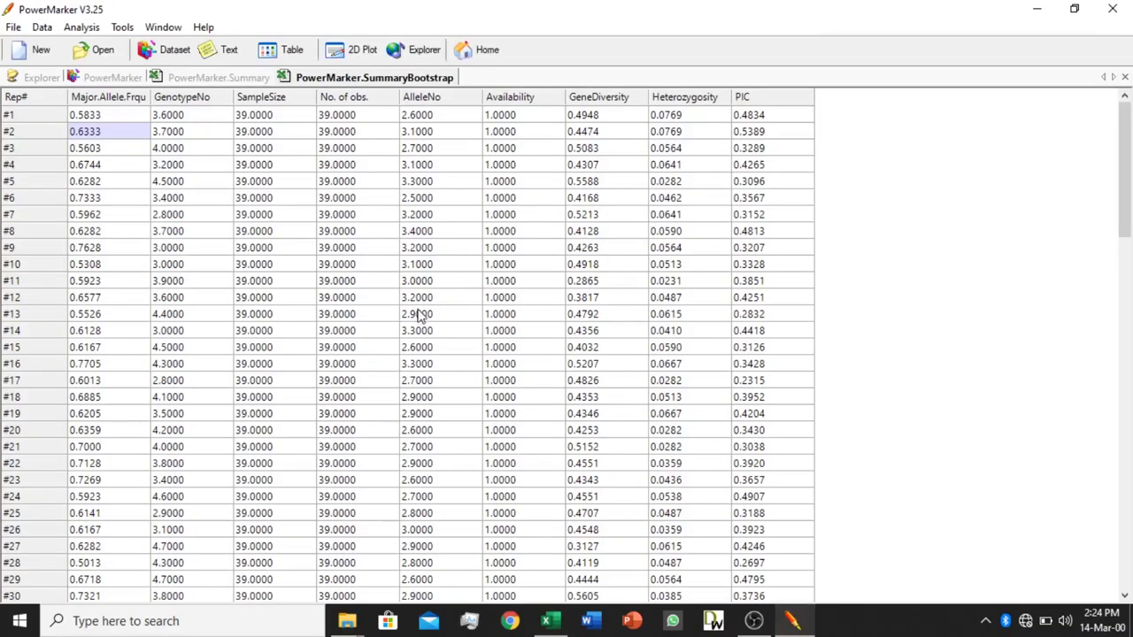
pyautogui.click(83, 29)
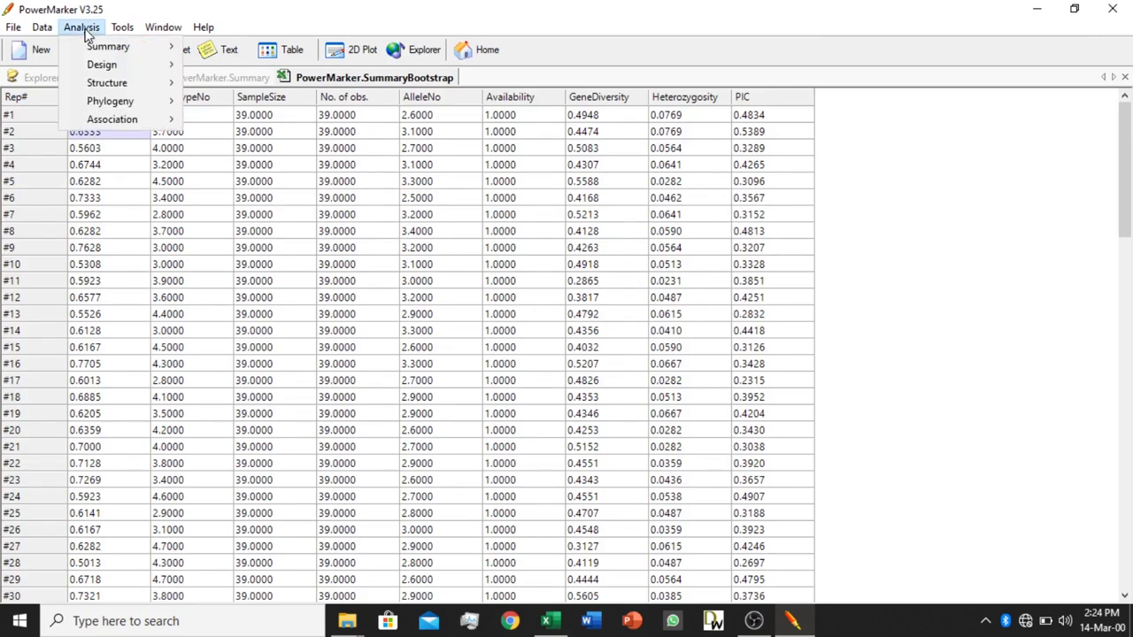
pyautogui.moveTo(93, 46)
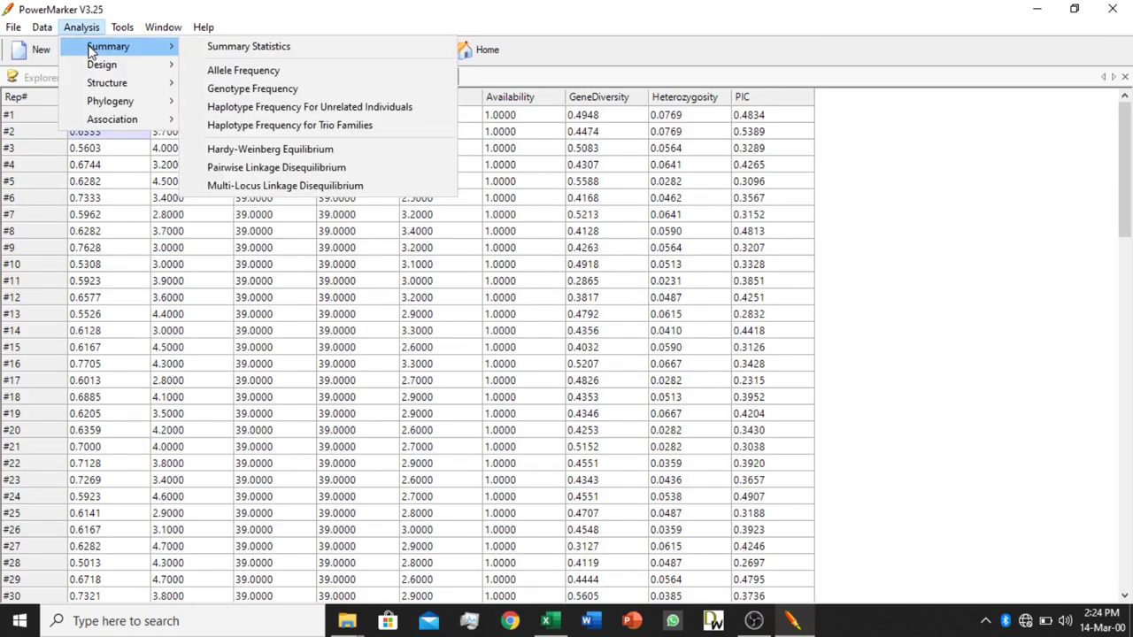
pyautogui.click(263, 76)
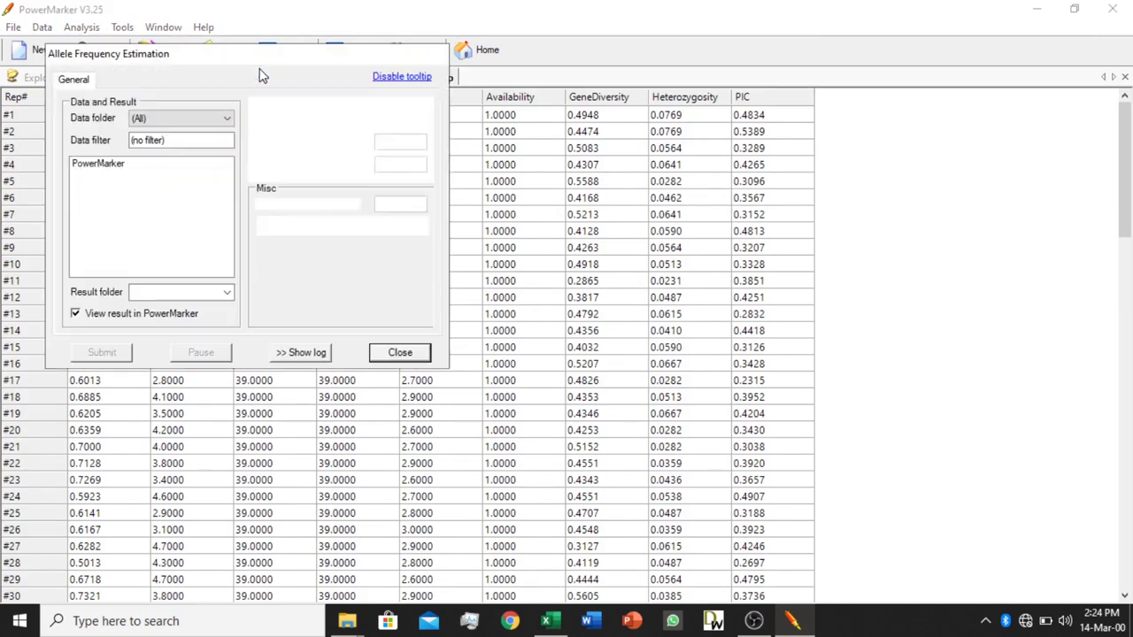
pyautogui.click(105, 164)
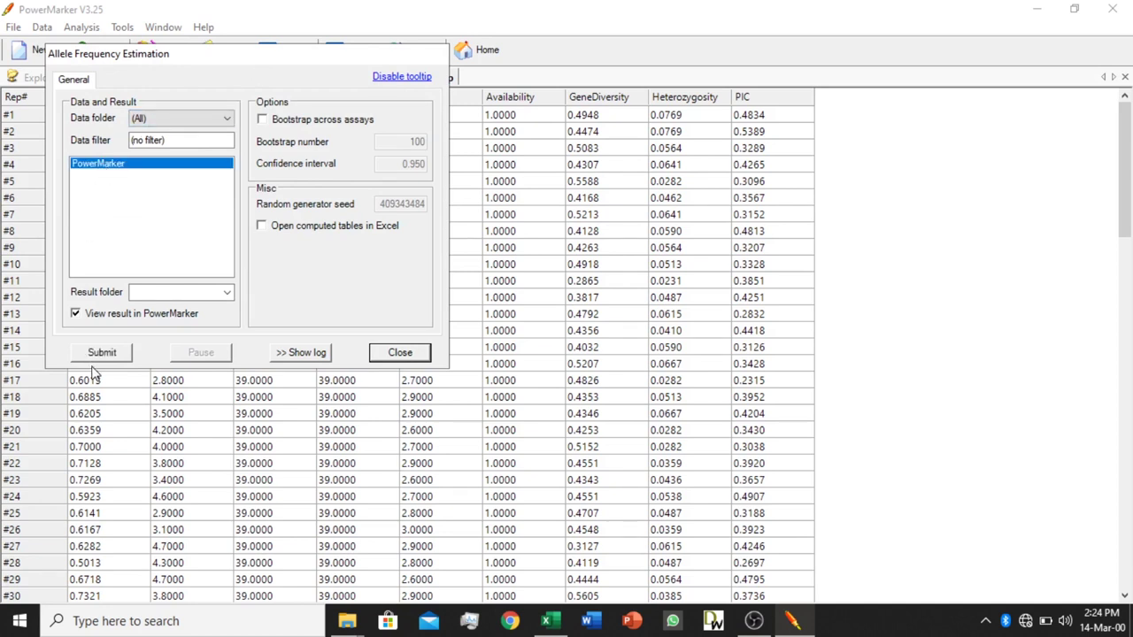
pyautogui.click(262, 121)
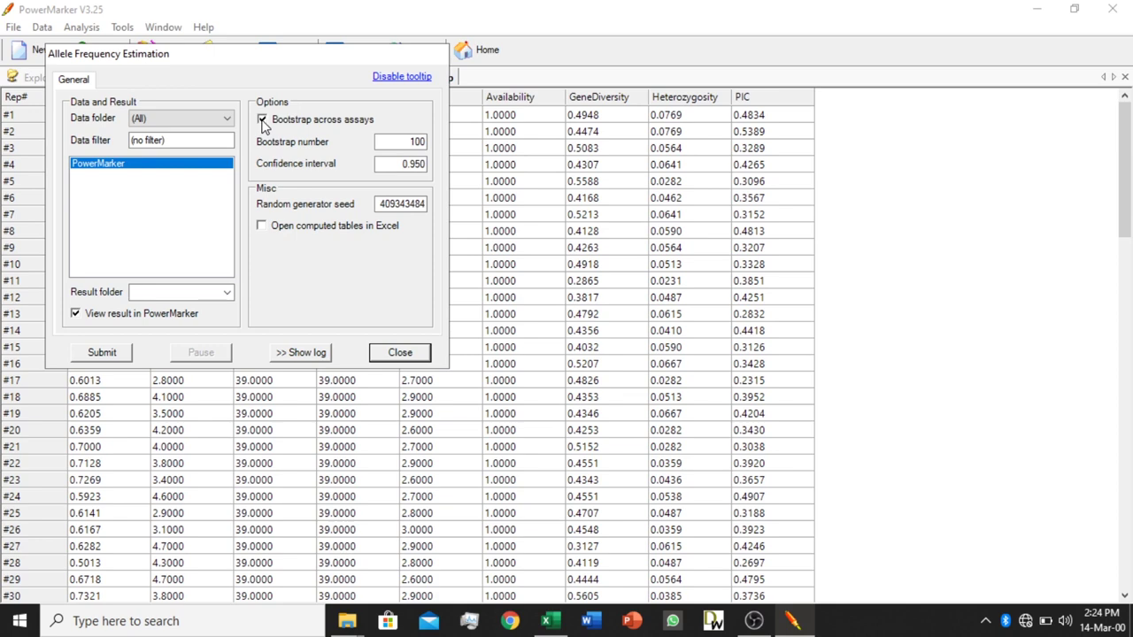
pyautogui.click(101, 354)
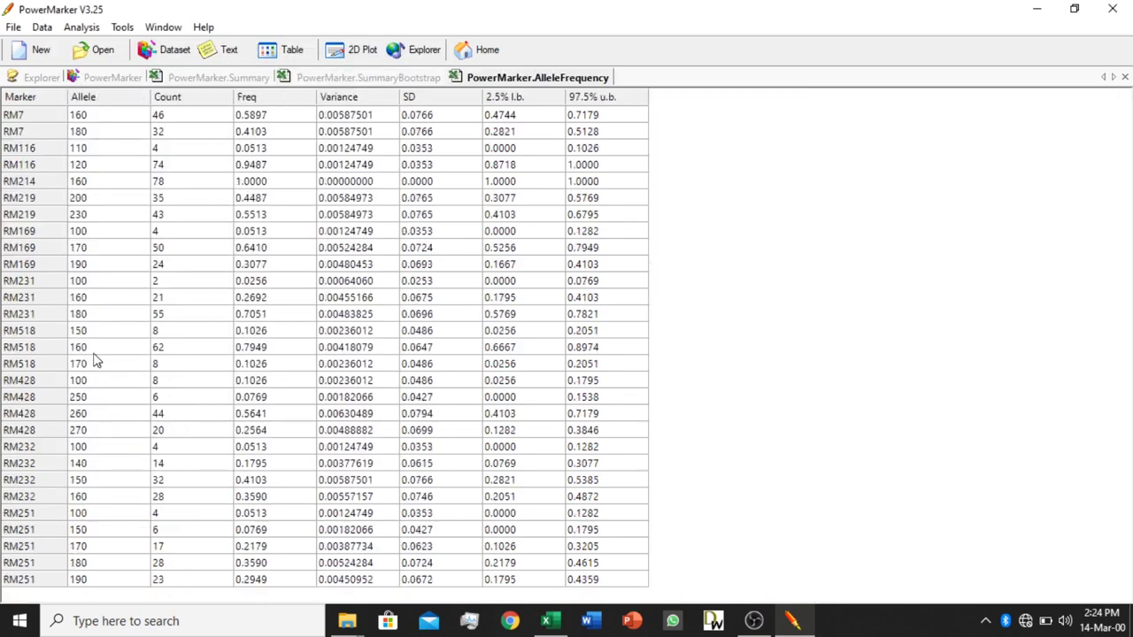
# - Copy the entire allele frequency table and paste it at cell A1 of Sheet2 in Analysis.xlsx
pyautogui.click(237, 172)
pyautogui.rightClick(237, 171)
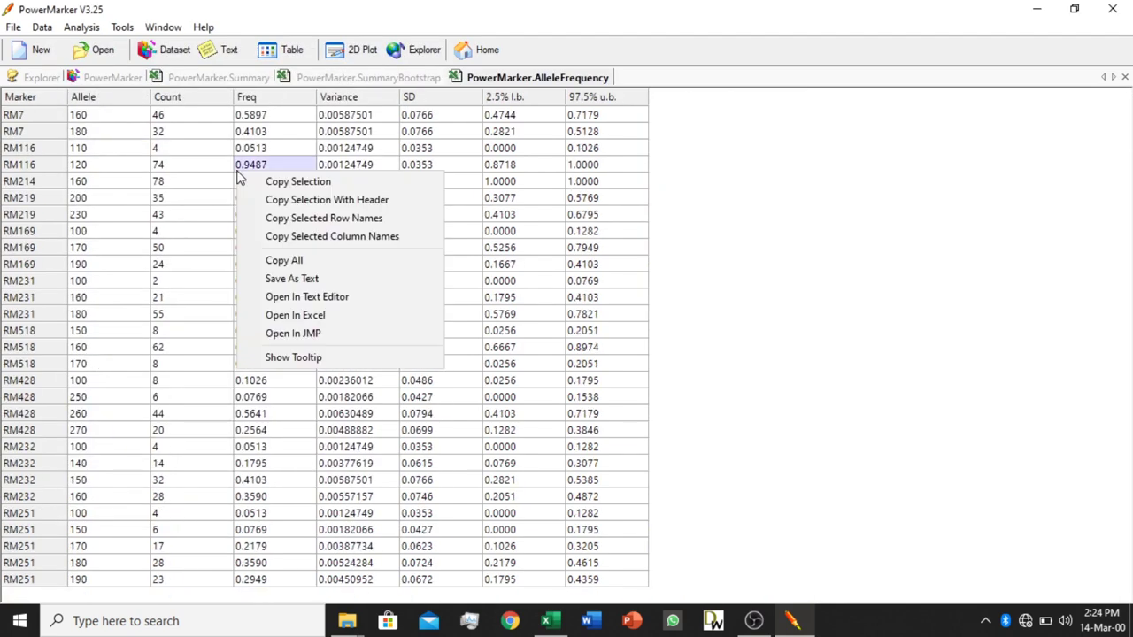
pyautogui.click(324, 265)
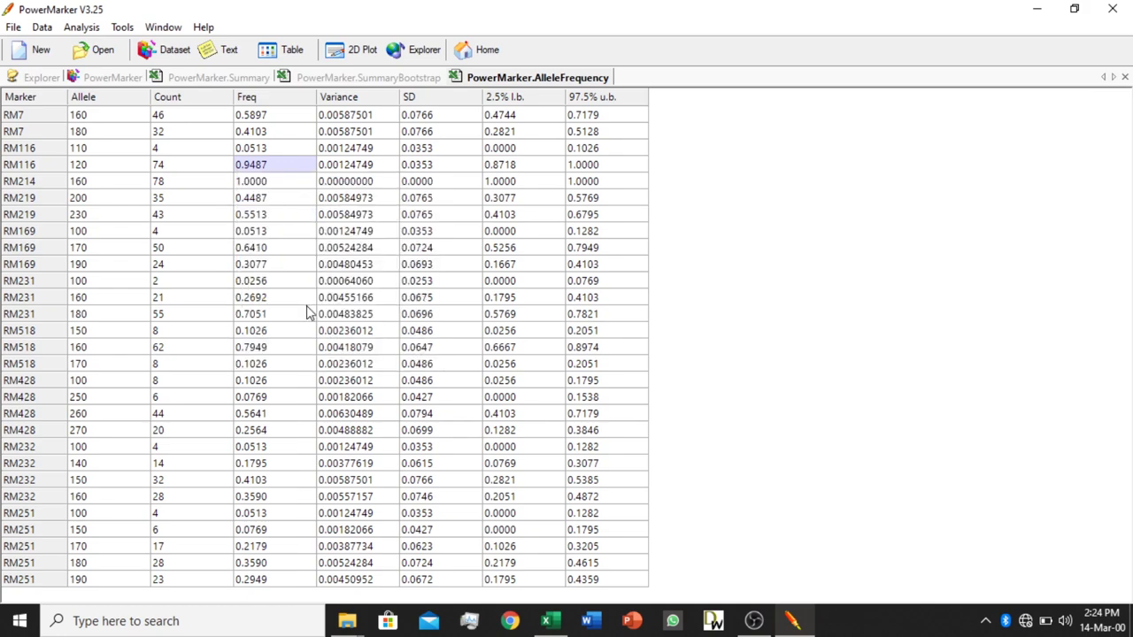
pyautogui.moveTo(550, 624)
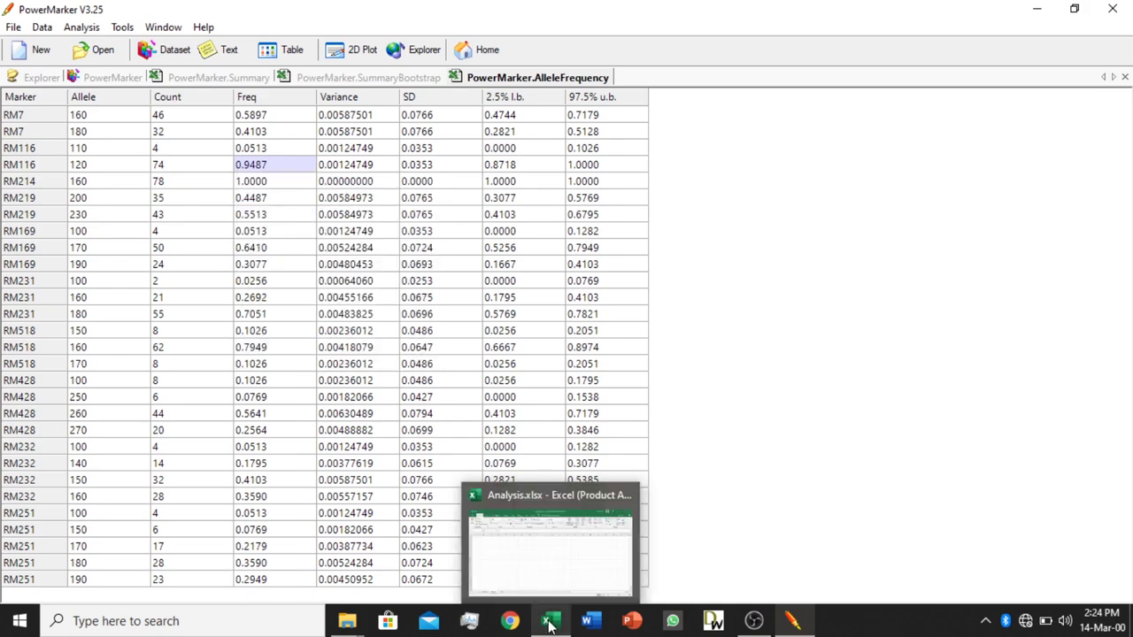
pyautogui.click(537, 559)
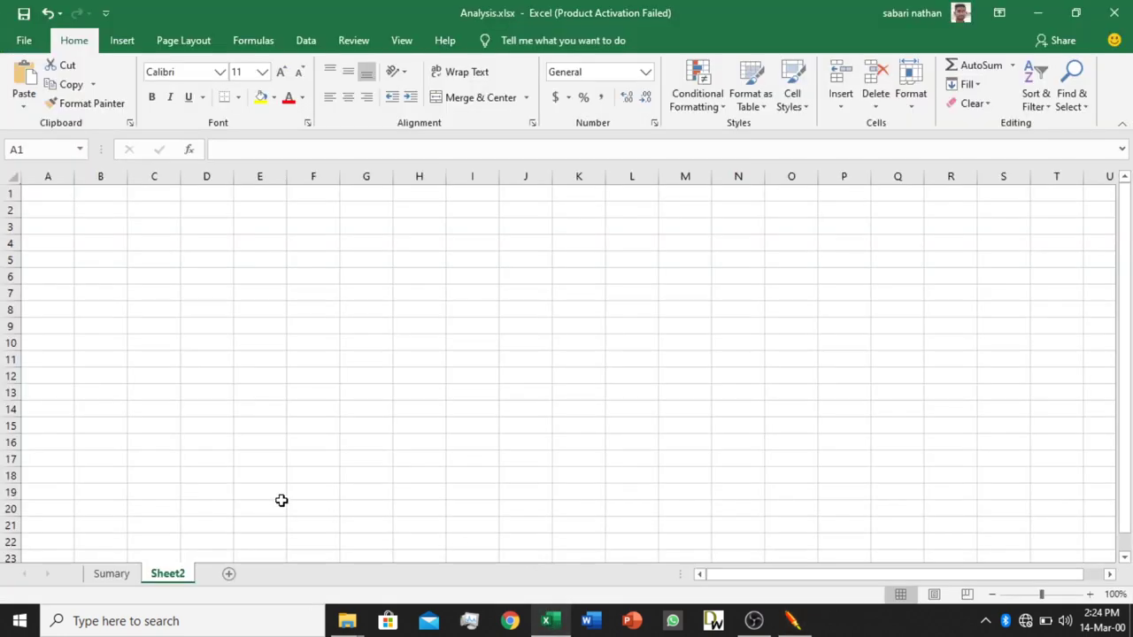
pyautogui.click(49, 188)
pyautogui.hotkey('ctrl', 'v')
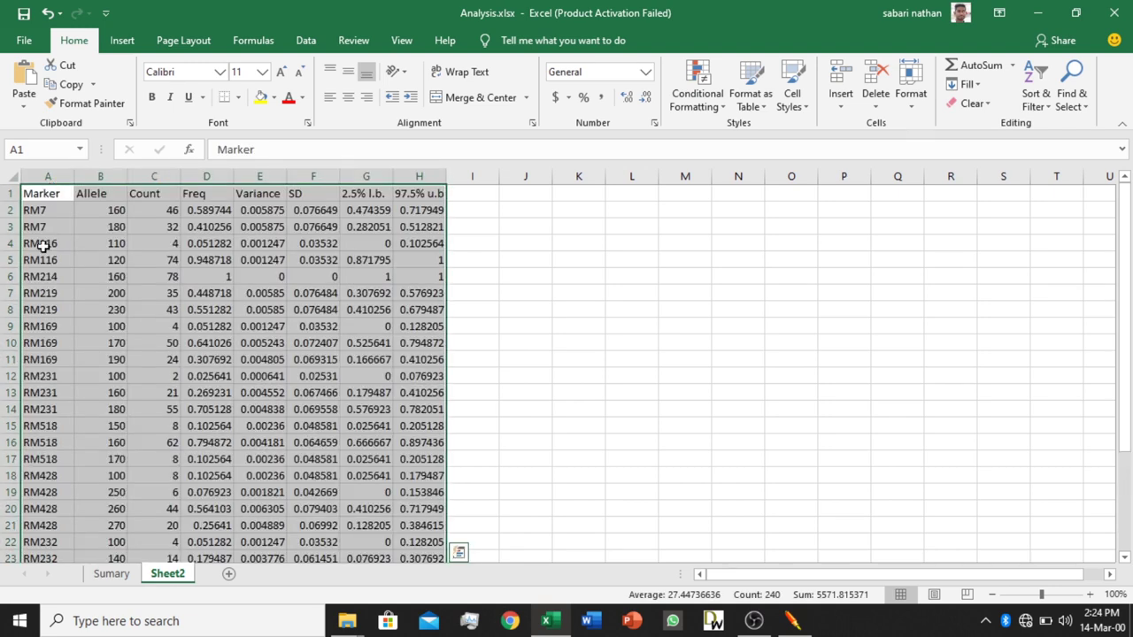
# - Rename Sheet2 as "Allele freq" and add a new empty worksheet after it
pyautogui.doubleClick(165, 575)
pyautogui.write('A')
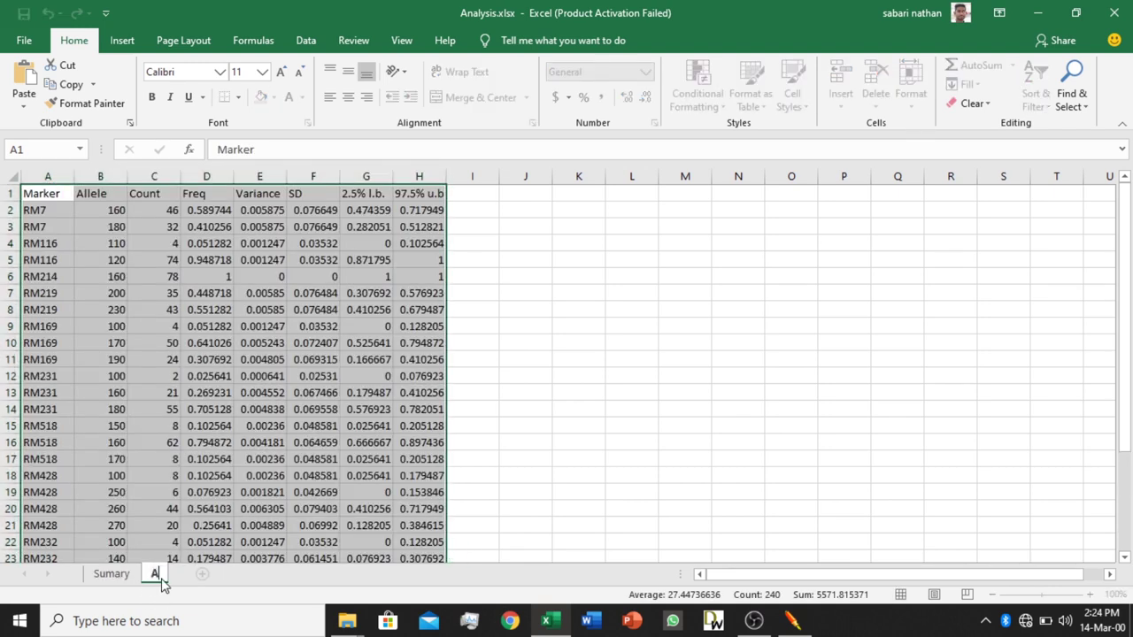
pyautogui.write('llele freq')
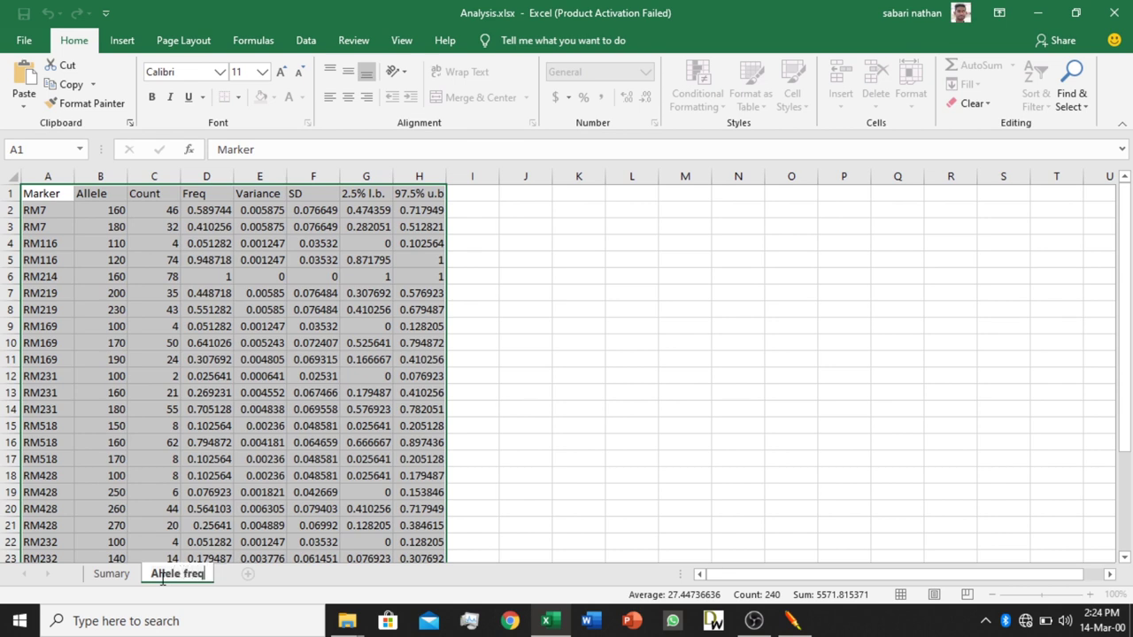
pyautogui.press('Return')
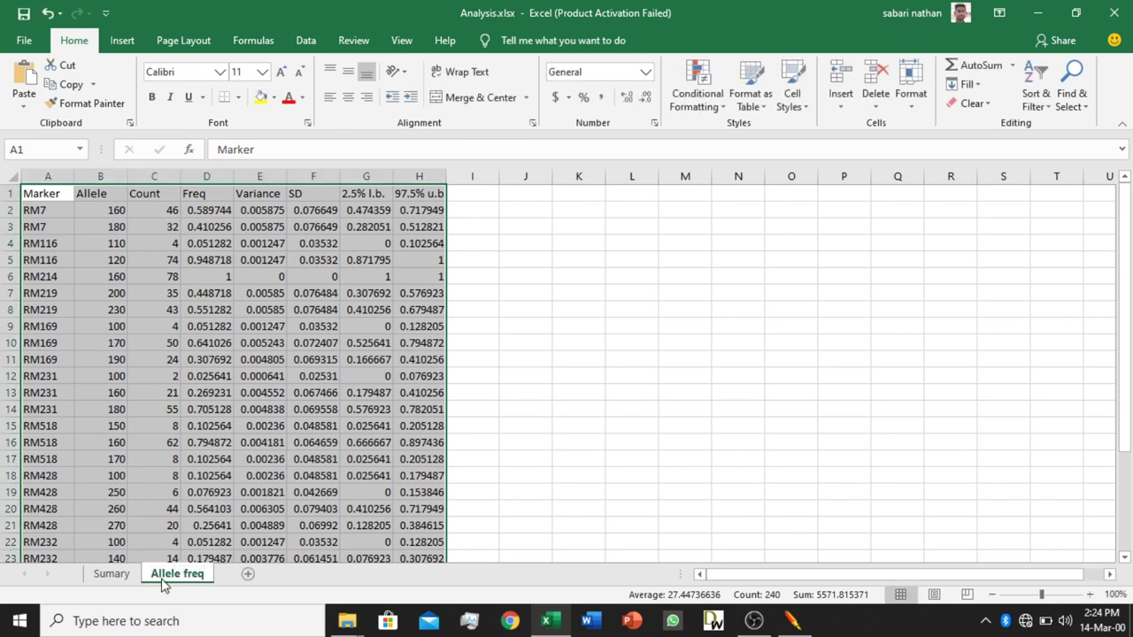
pyautogui.click(251, 575)
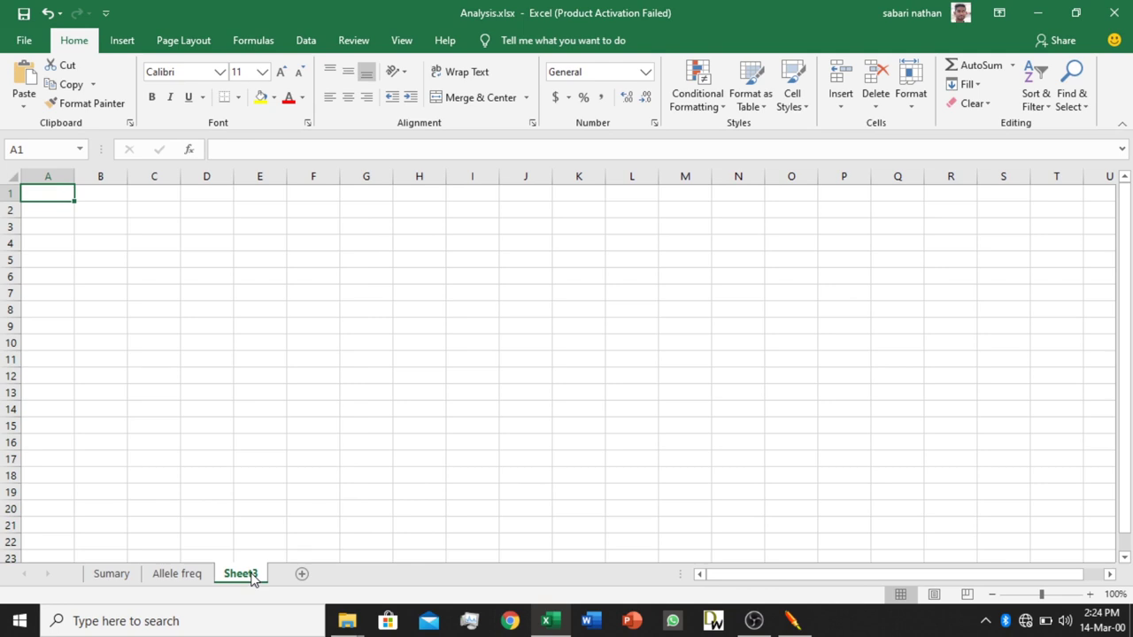
# - Switch to PowerMarker and submit a Genotype Frequency estimation for the PowerMarker dataset with bootstrap across assays enabled
pyautogui.click(551, 623)
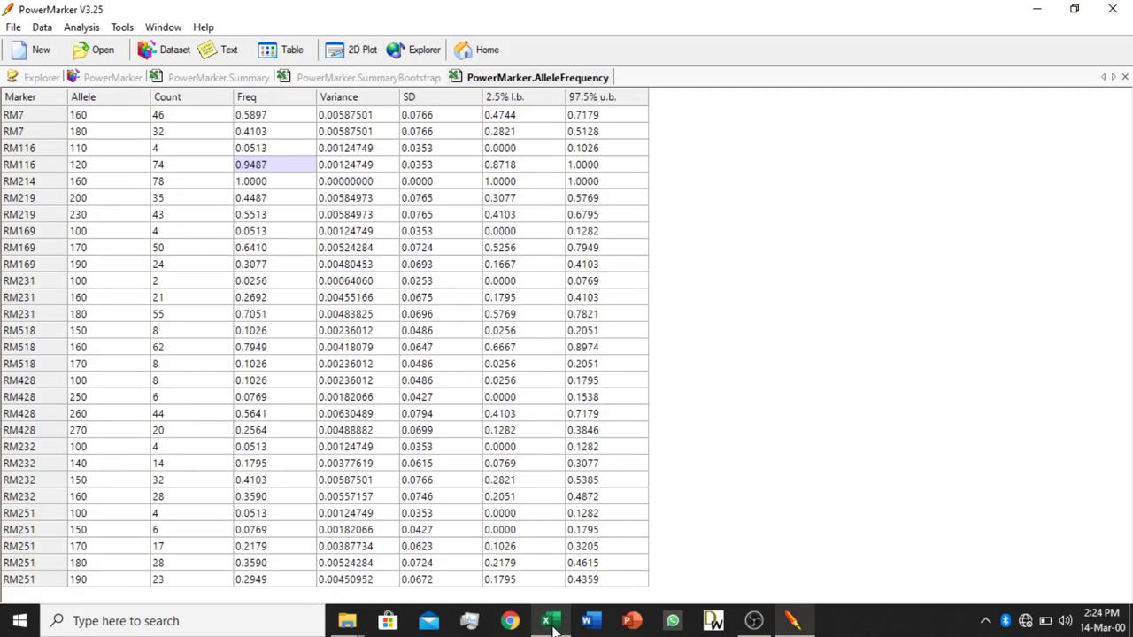
pyautogui.click(86, 27)
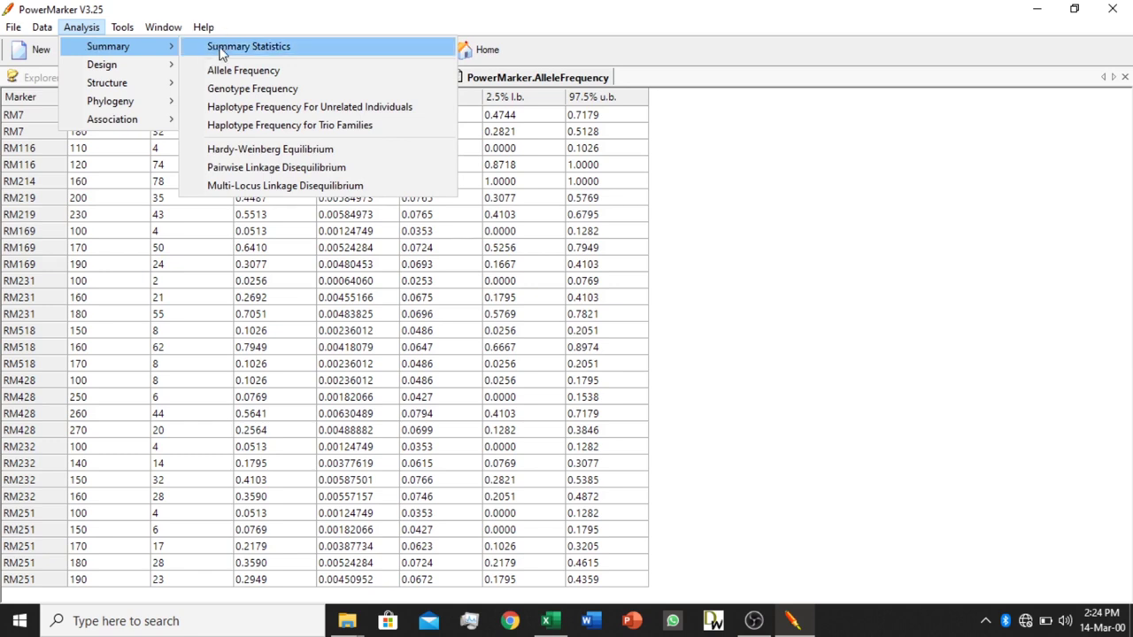
pyautogui.click(236, 92)
pyautogui.click(133, 188)
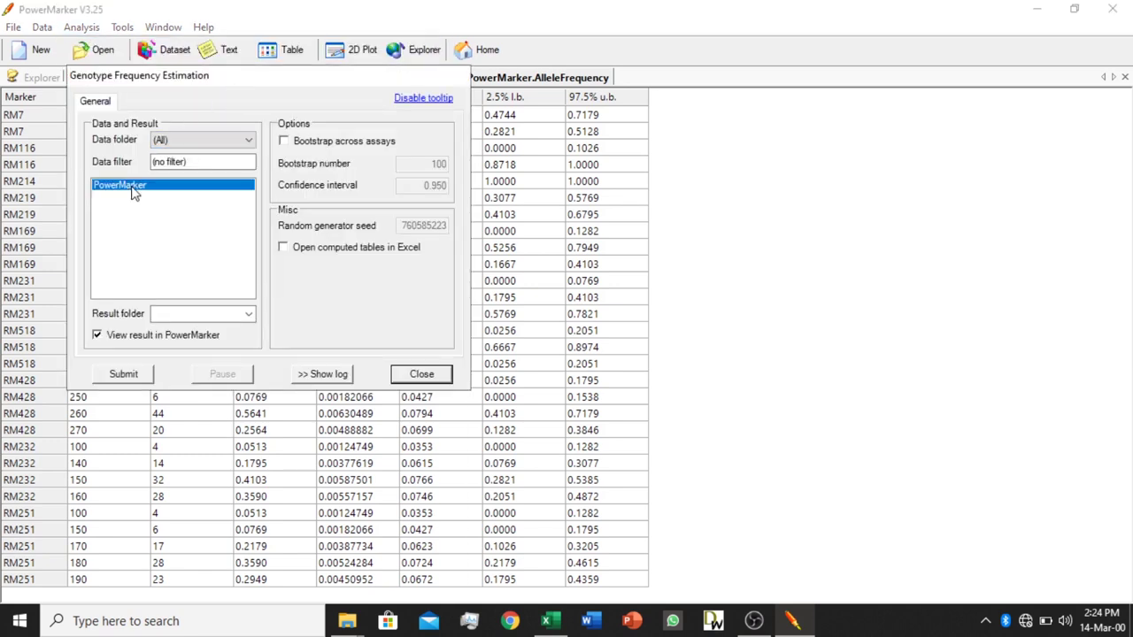
pyautogui.click(285, 143)
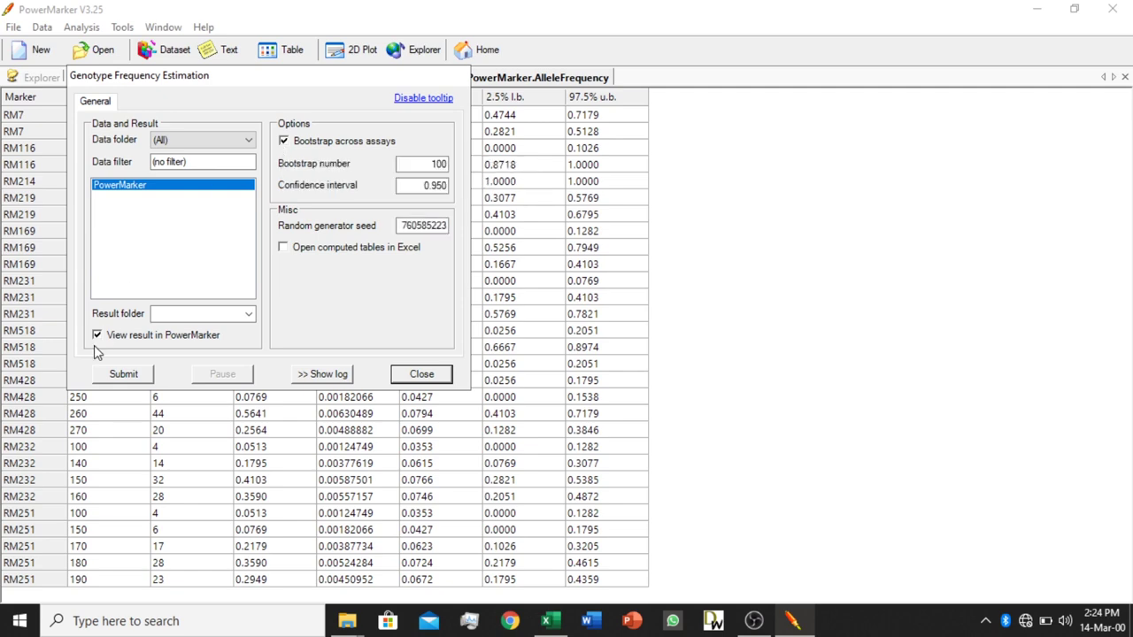
pyautogui.click(118, 374)
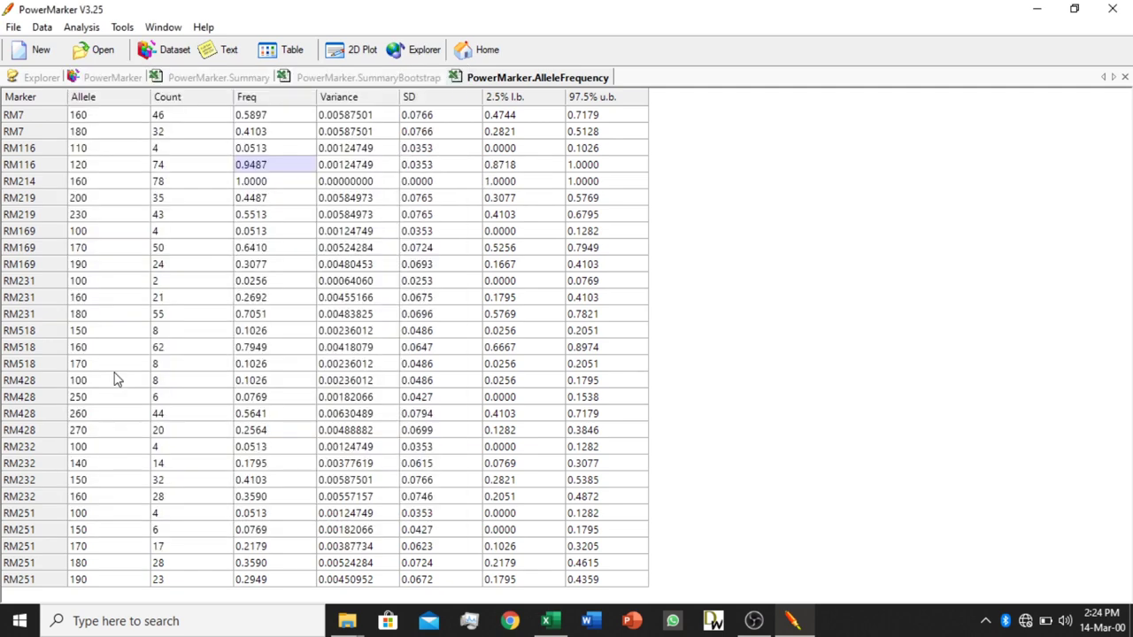
# - Copy the entire genotype frequency table and paste it at cell A1 of Sheet3 in Analysis.xlsx
pyautogui.rightClick(188, 240)
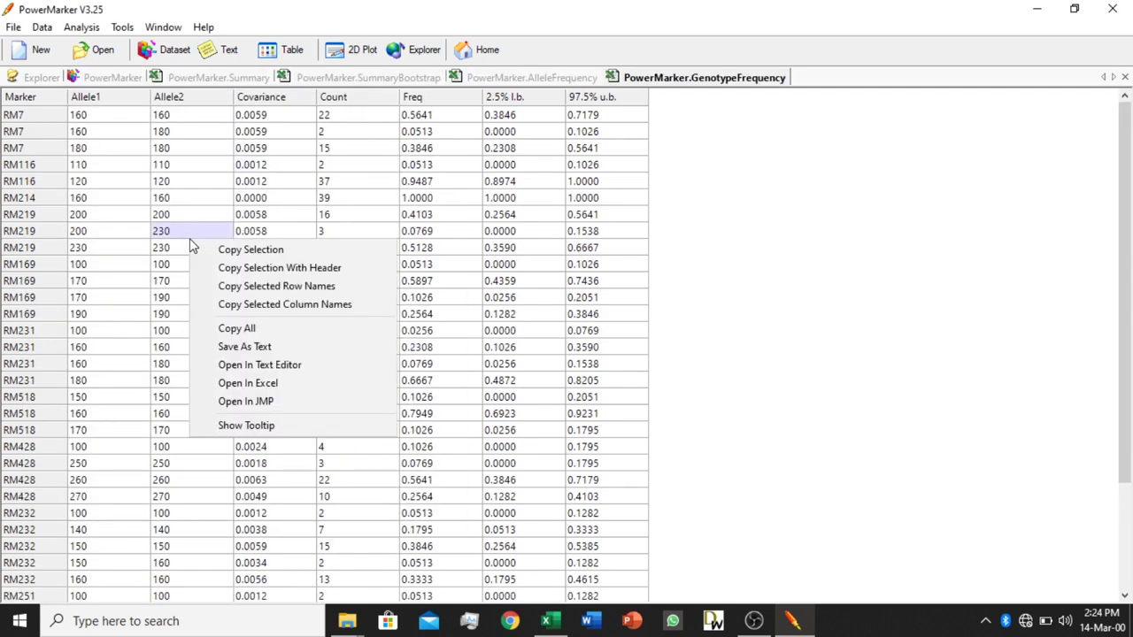
pyautogui.click(245, 332)
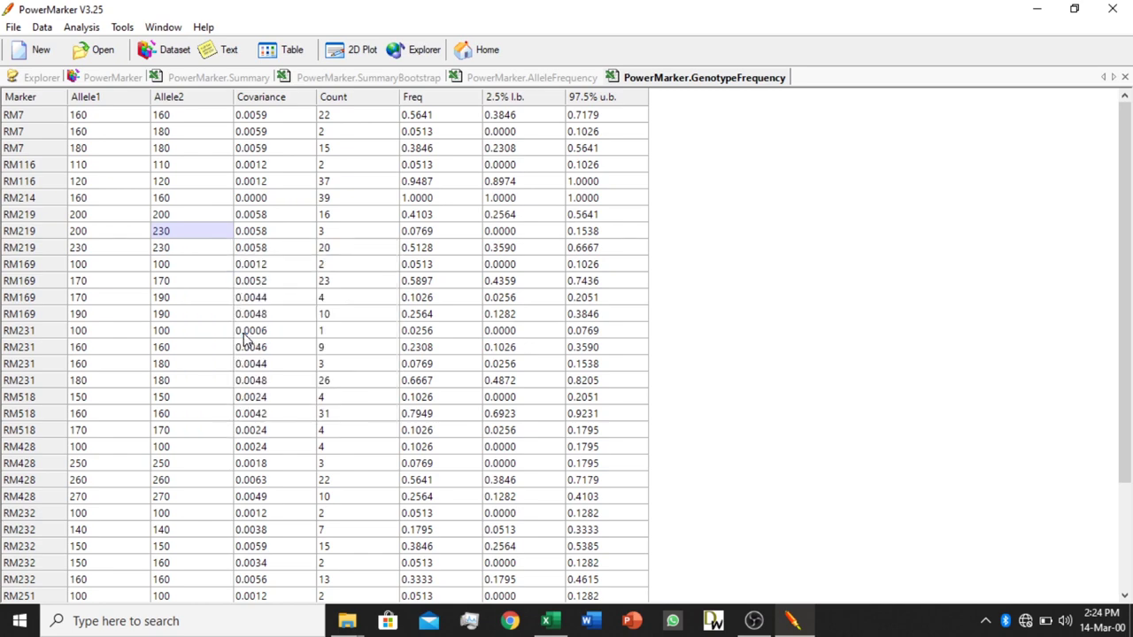
pyautogui.click(547, 620)
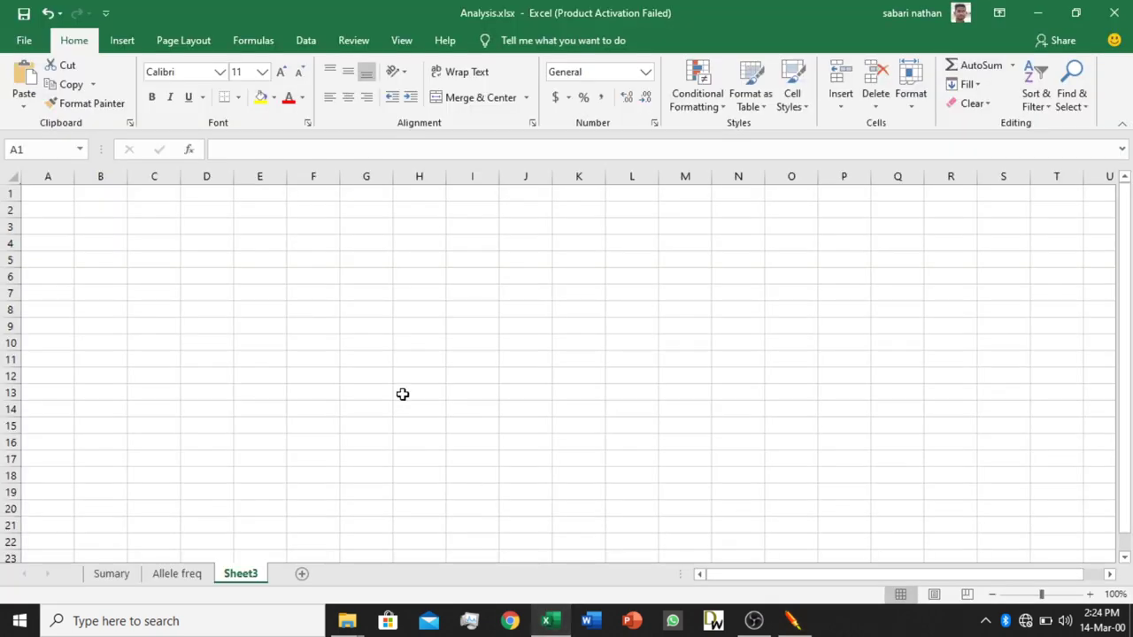
pyautogui.rightClick(40, 194)
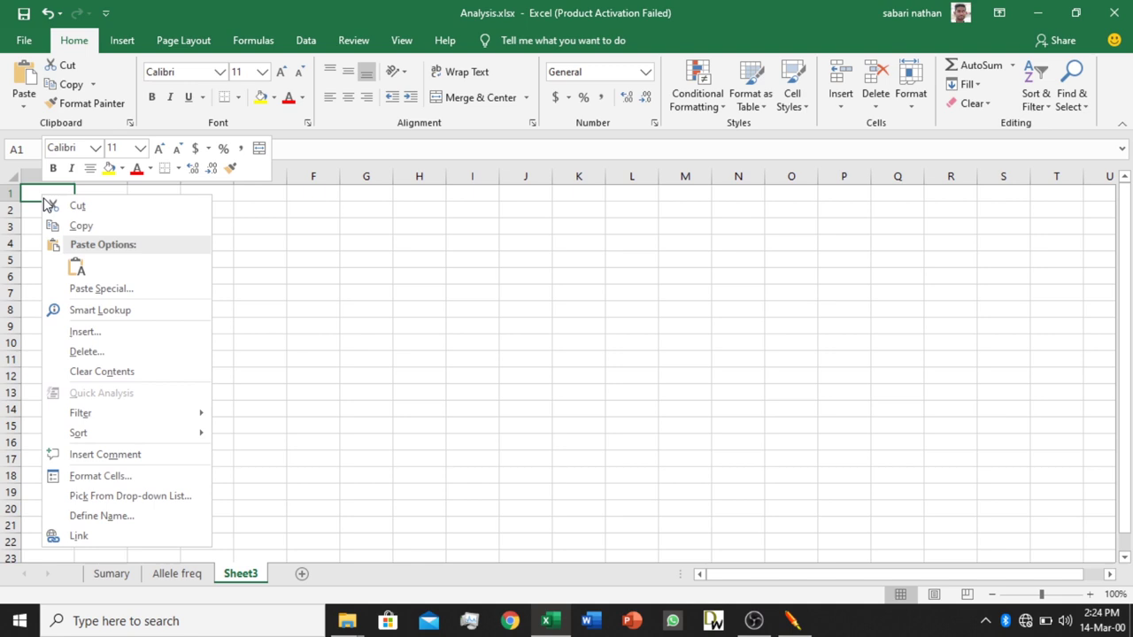
pyautogui.click(76, 269)
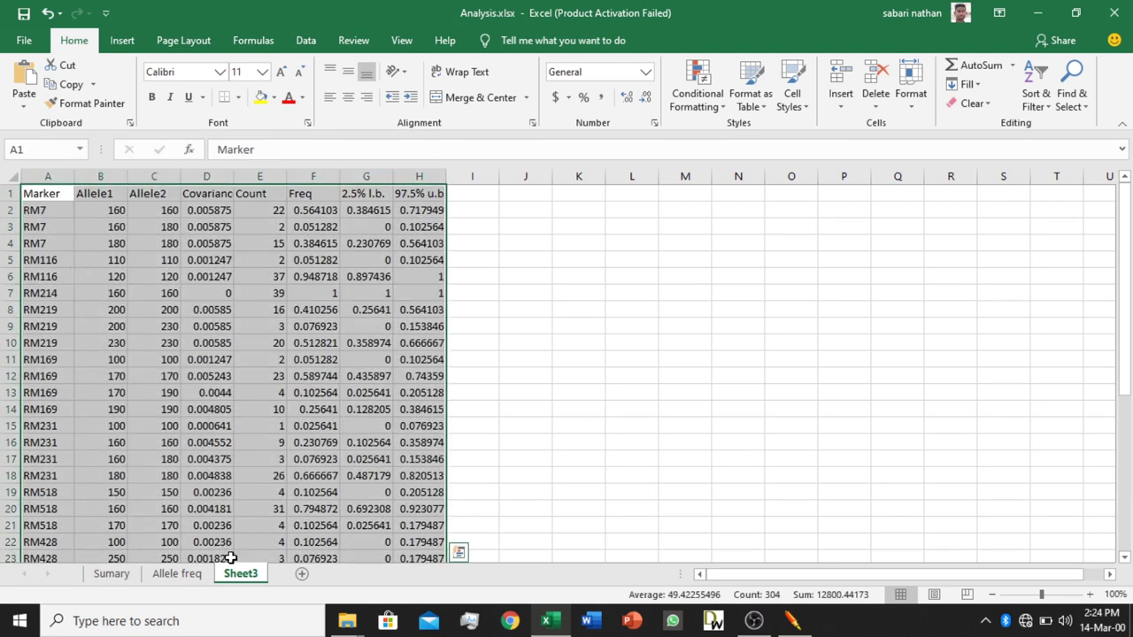
# - Rename Sheet3, holding the genotype frequency table, as "Geno-frq"
pyautogui.doubleClick(237, 576)
pyautogui.write('G')
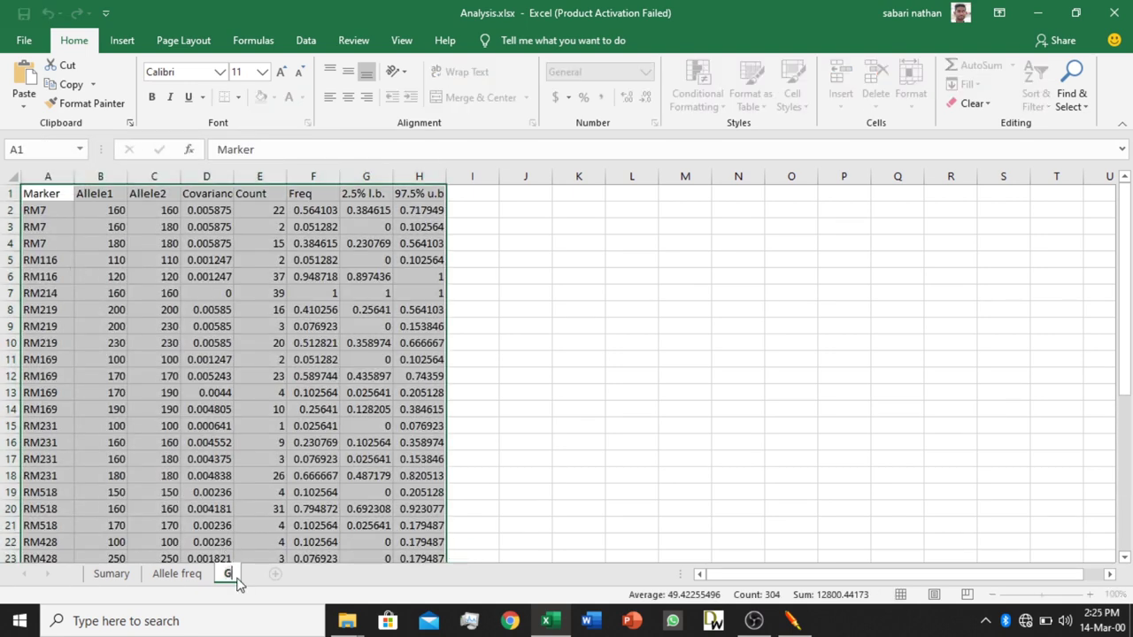
pyautogui.write('eno-frq')
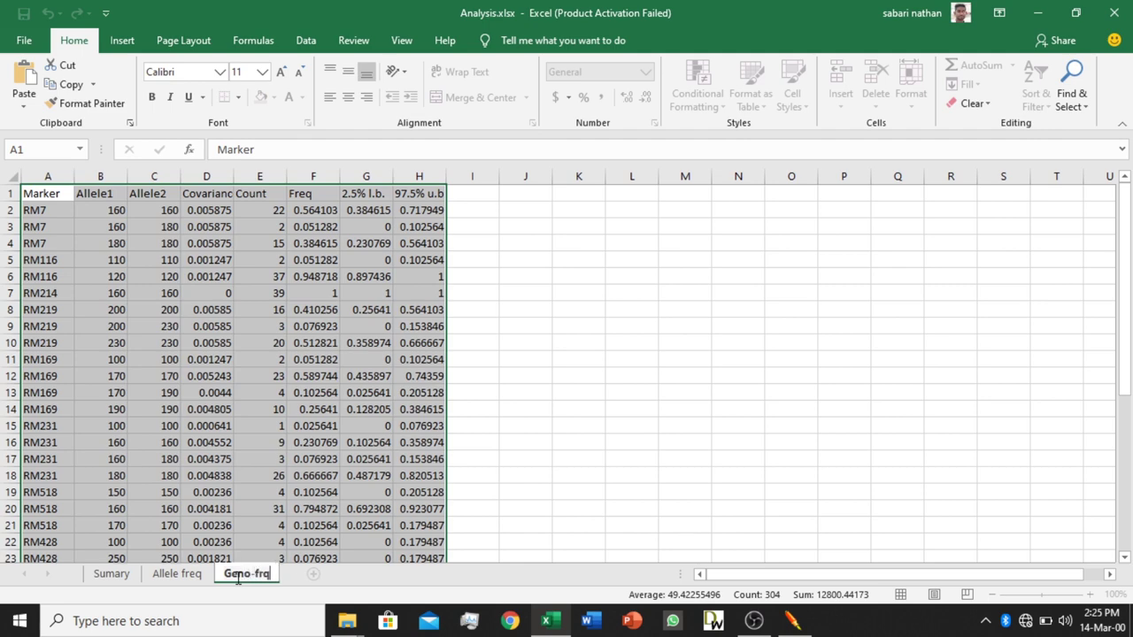
pyautogui.click(501, 495)
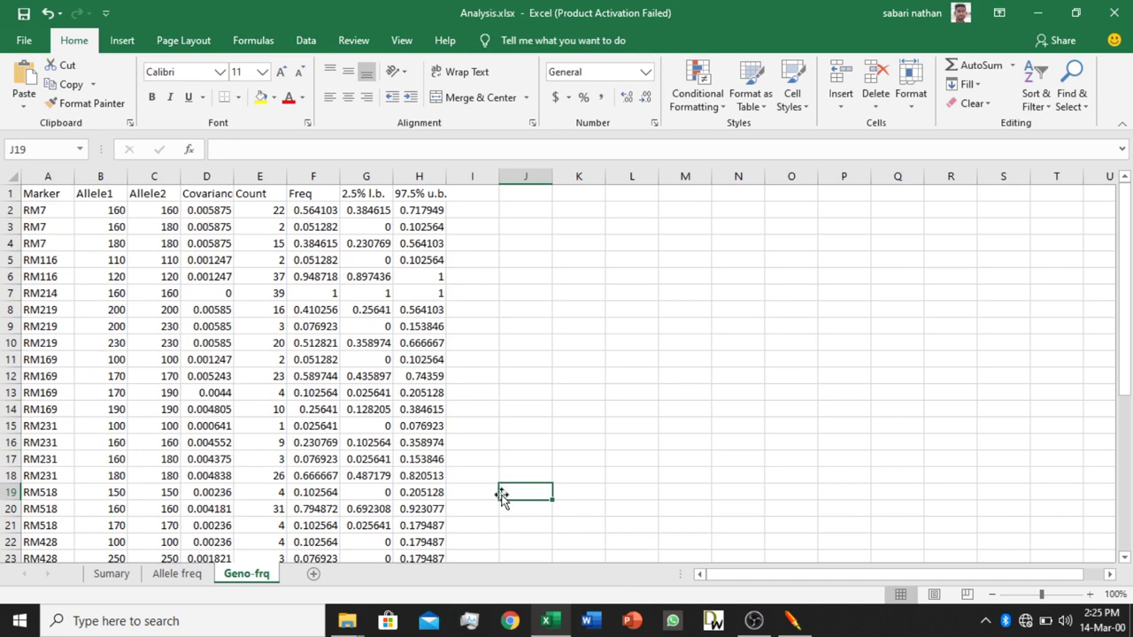
# - Switch to PowerMarker and submit the phylogeny Compute Frequency analysis for the PowerMarker dataset at both level-2 and level-1
pyautogui.click(553, 620)
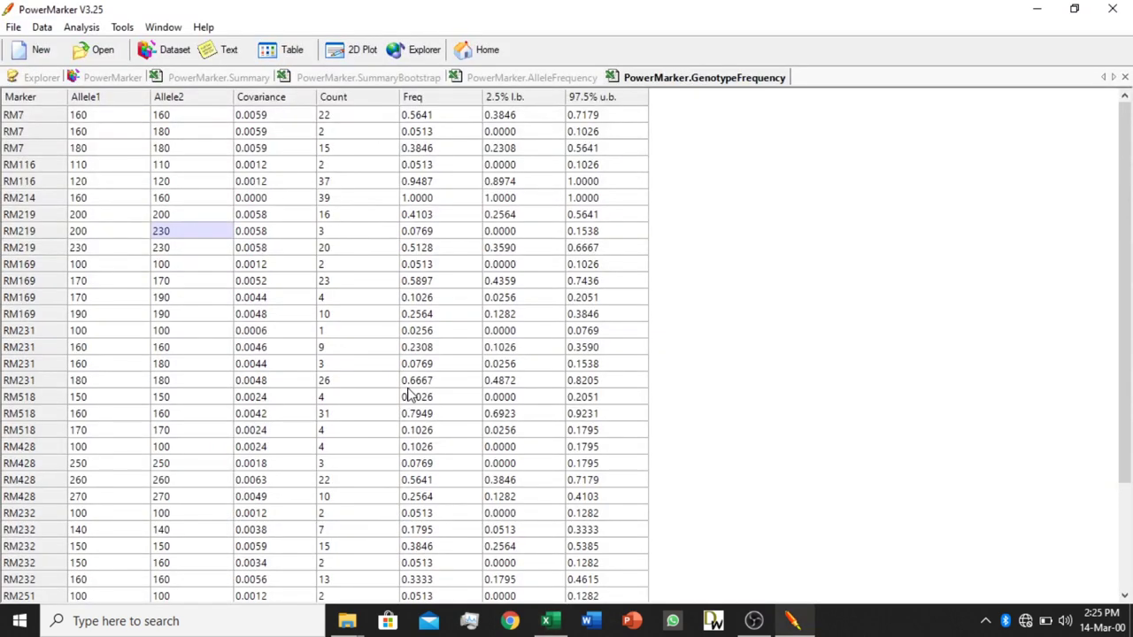
pyautogui.click(76, 27)
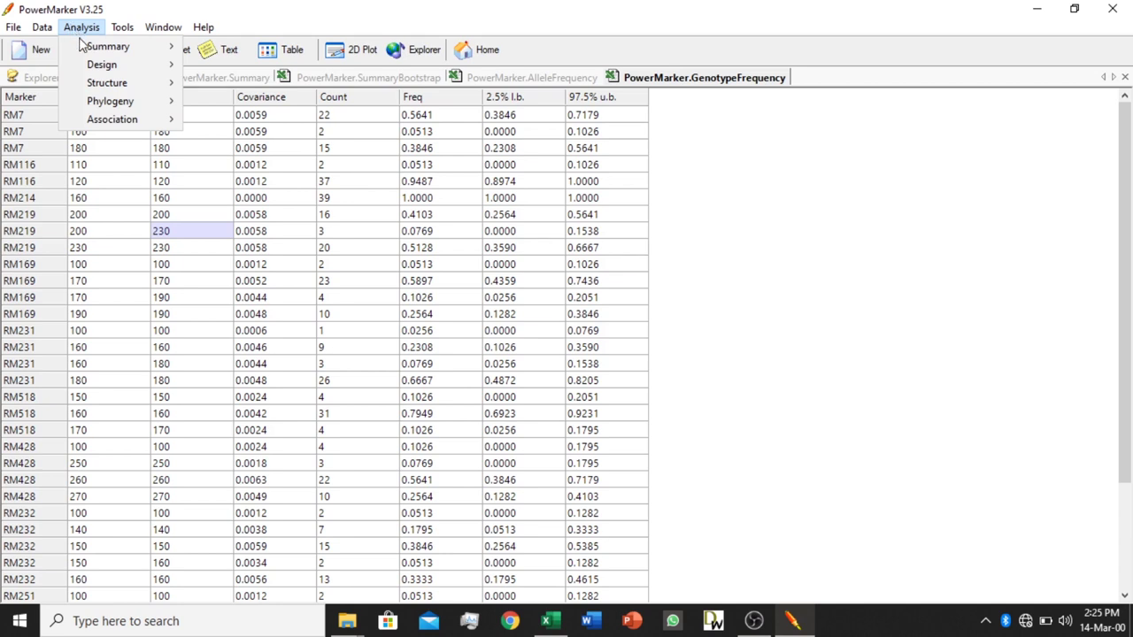
pyautogui.moveTo(85, 49)
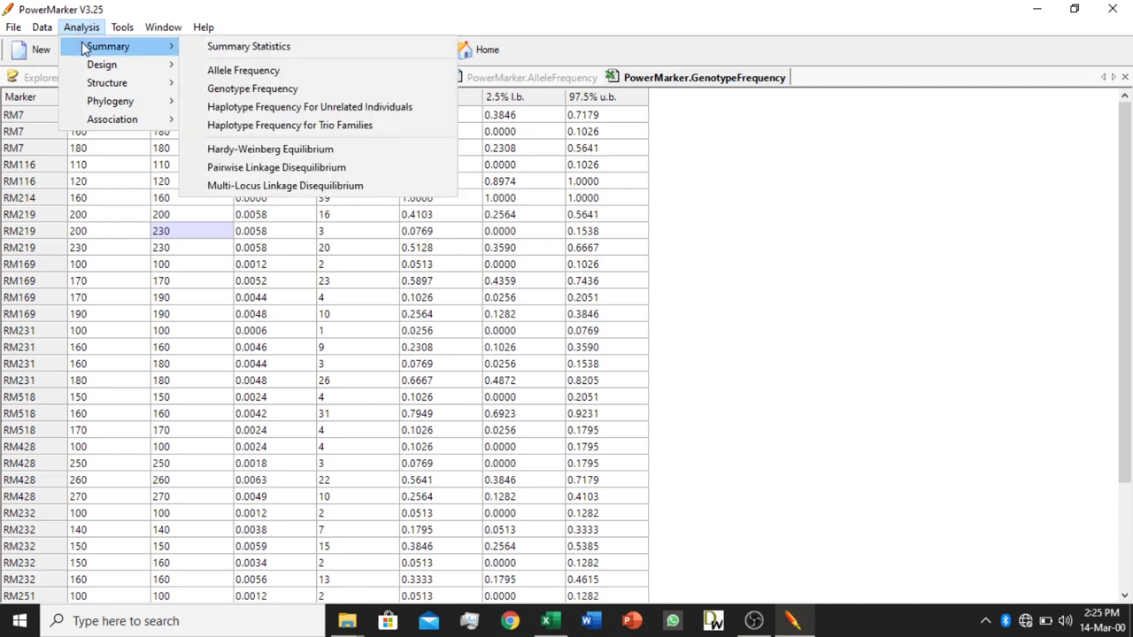
pyautogui.moveTo(96, 72)
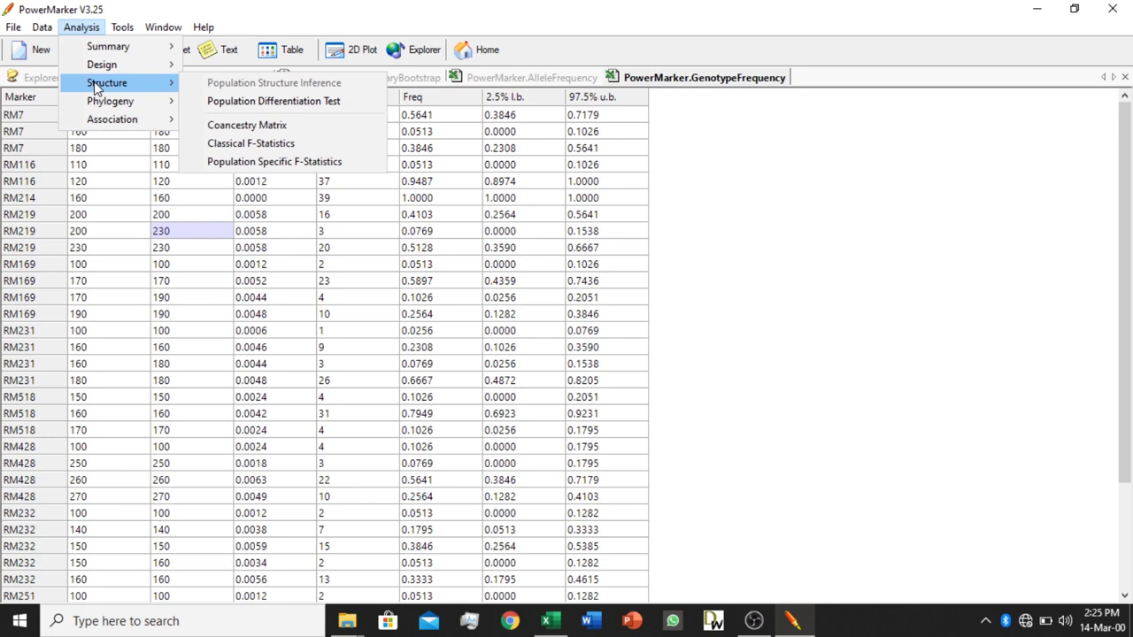
pyautogui.moveTo(94, 105)
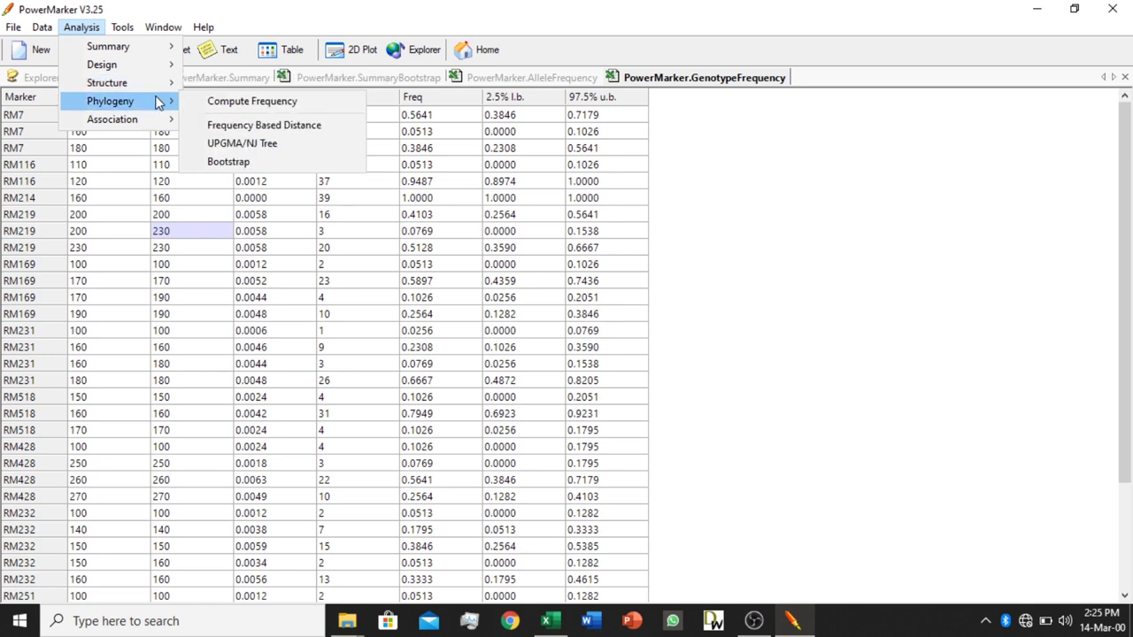
pyautogui.click(238, 104)
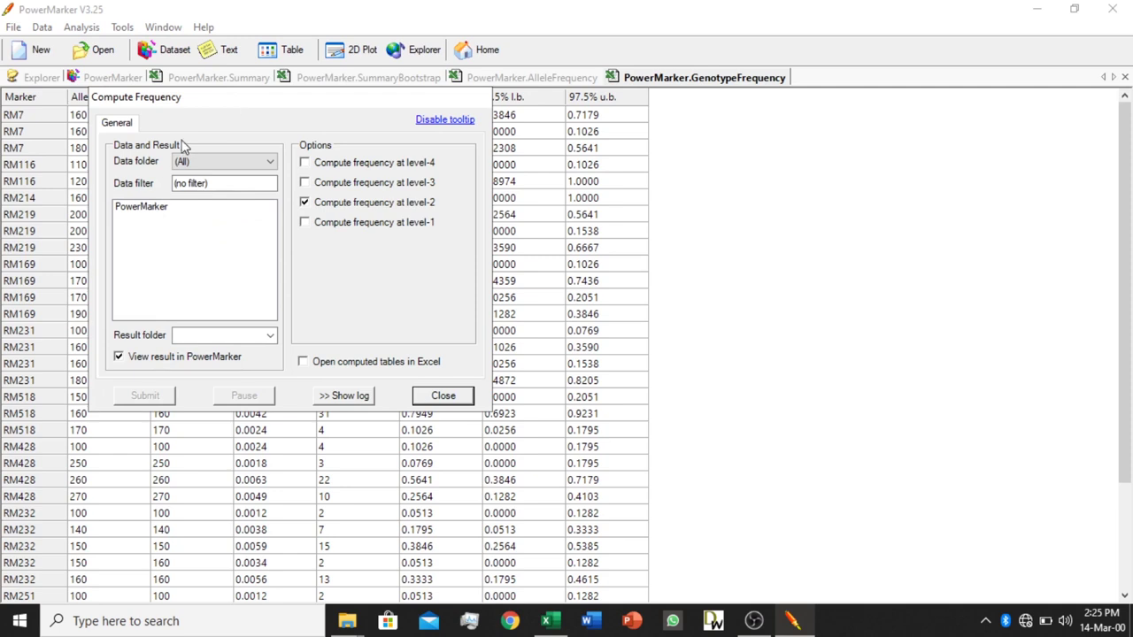
pyautogui.click(153, 207)
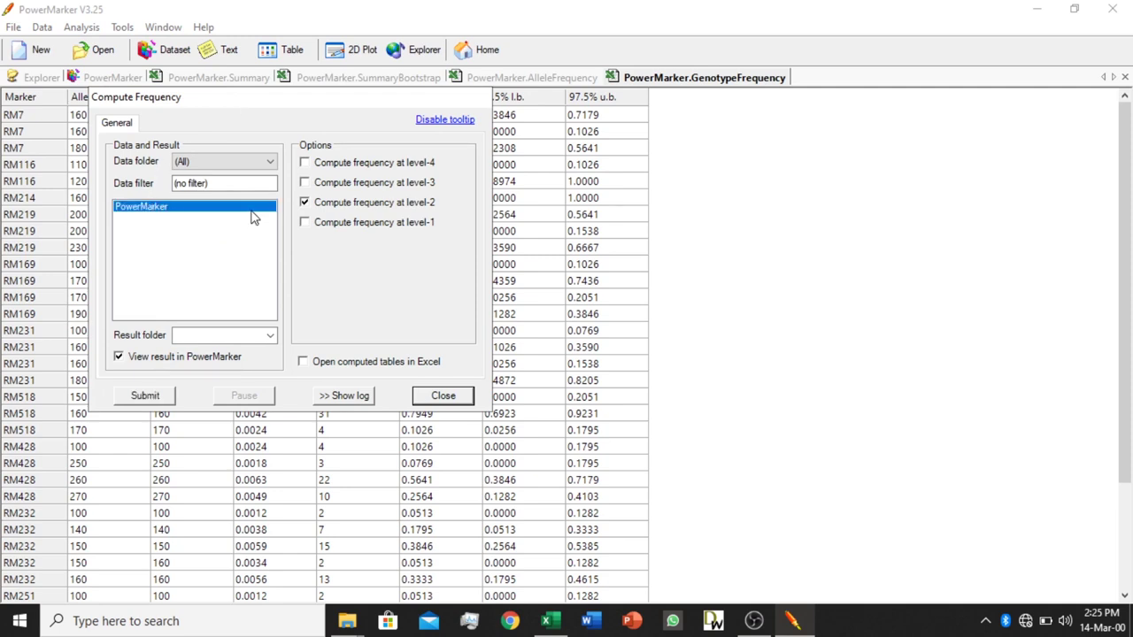
pyautogui.click(303, 223)
pyautogui.click(145, 396)
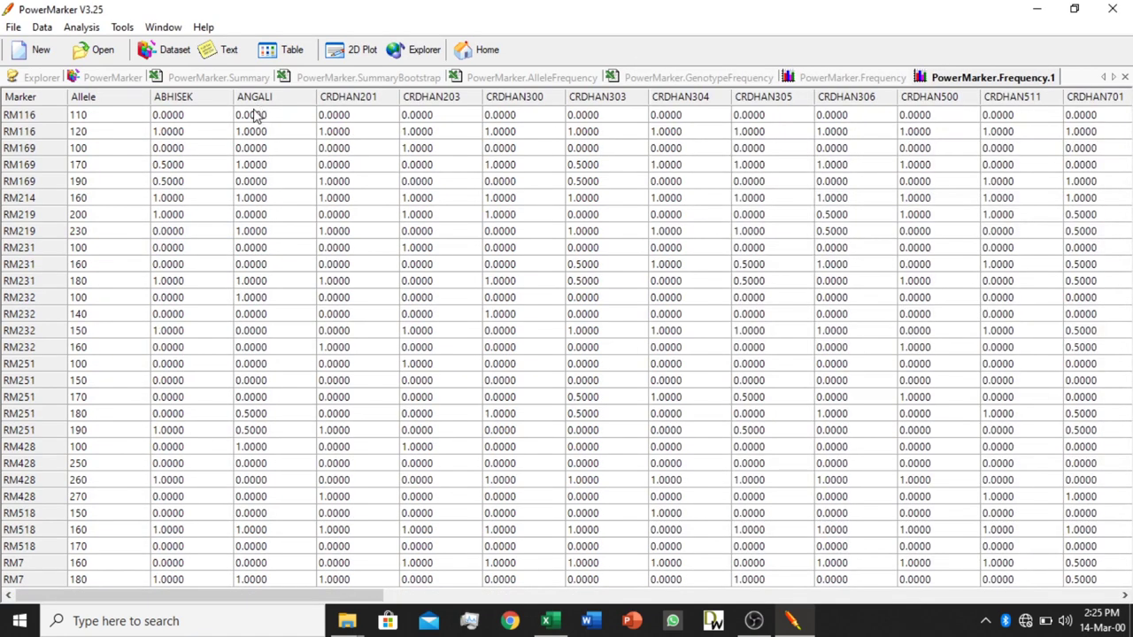
# - Copy the entire PowerMarker.Frequency.1 table and paste it at cell A1 of a new worksheet in Analysis.xlsx
pyautogui.rightClick(232, 137)
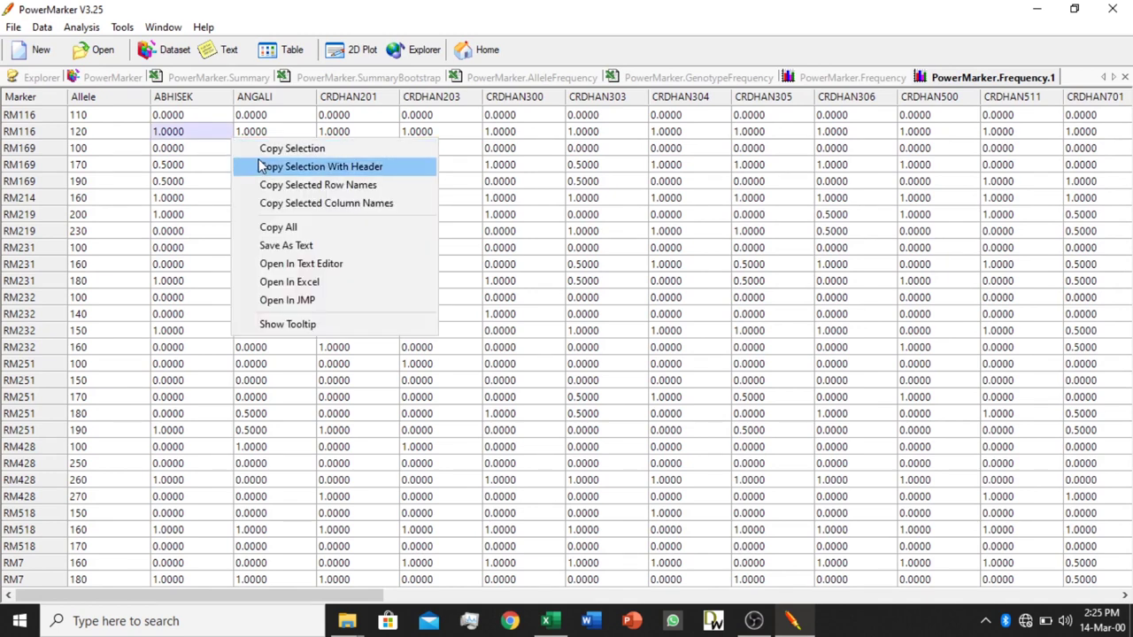
pyautogui.click(271, 230)
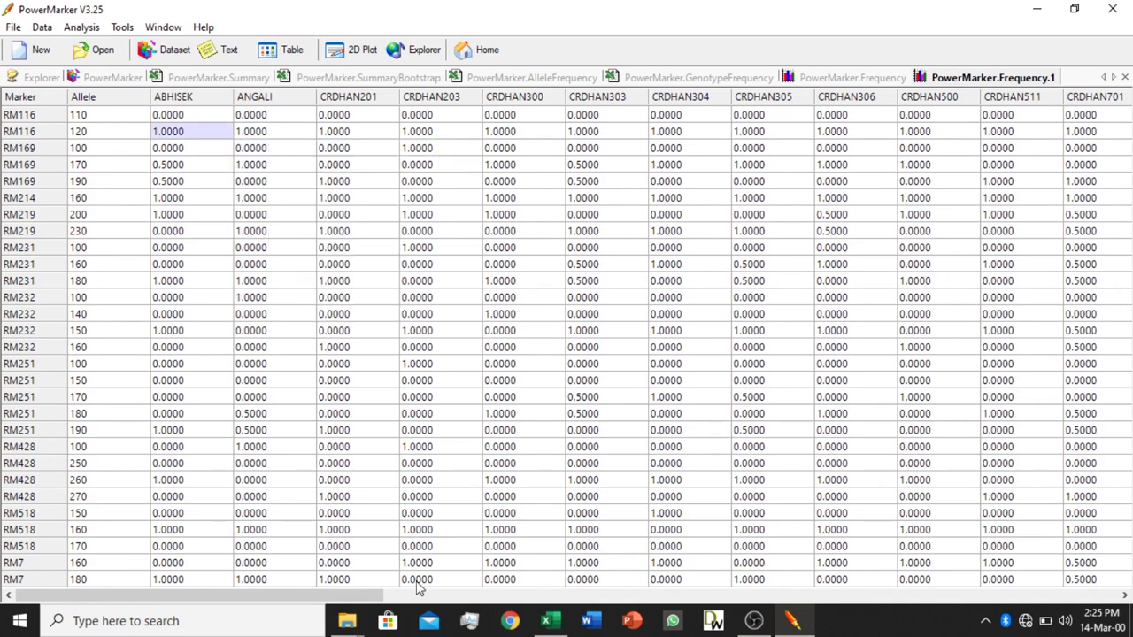
pyautogui.click(562, 627)
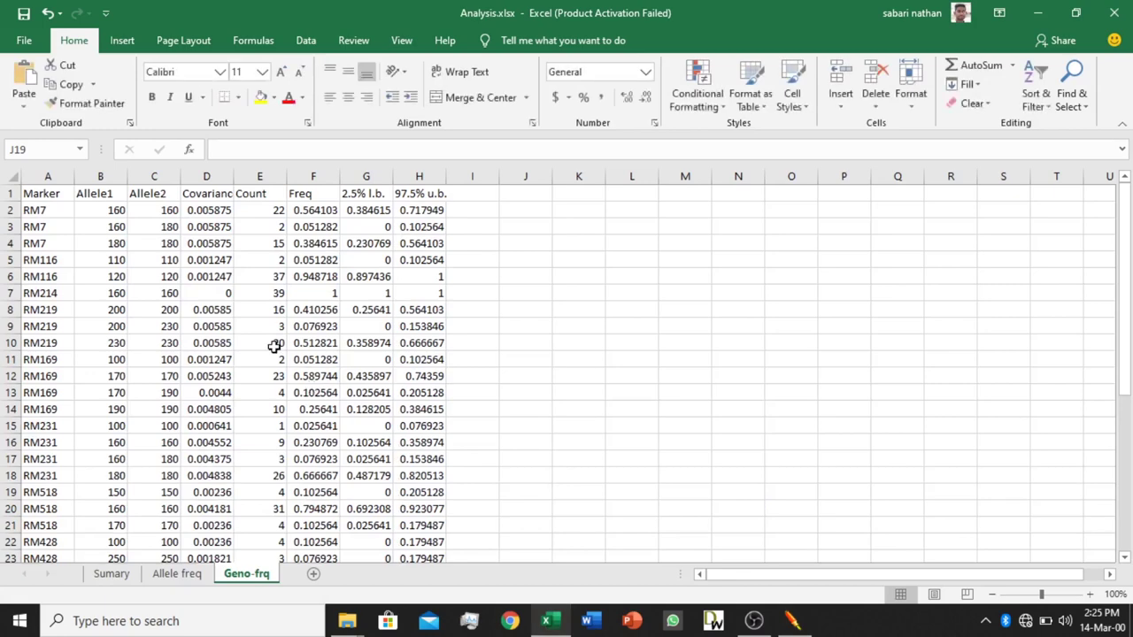
pyautogui.click(367, 573)
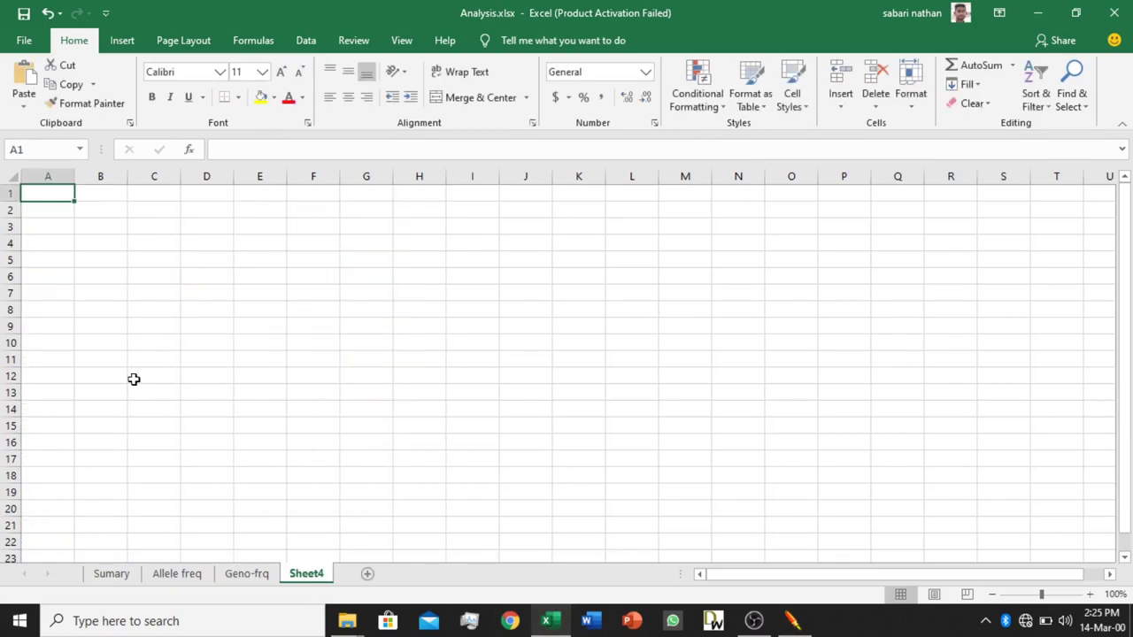
pyautogui.hotkey('ctrl', 'v')
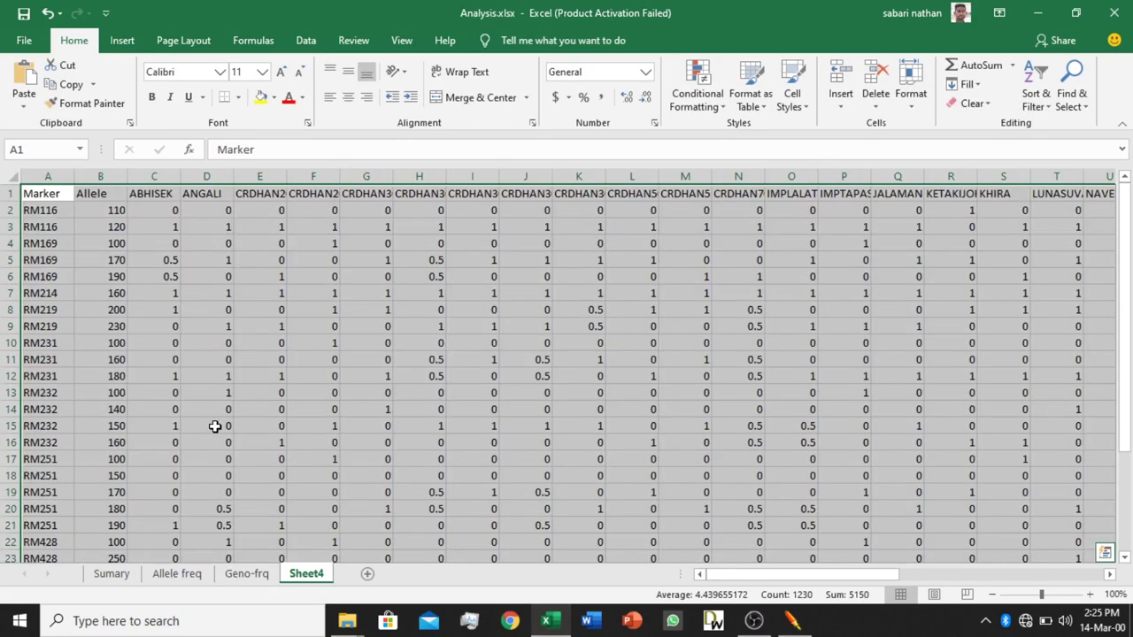
# - Rename Sheet4, holding the pasted phylogeny frequency table, as "Phylogeny"
pyautogui.doubleClick(306, 574)
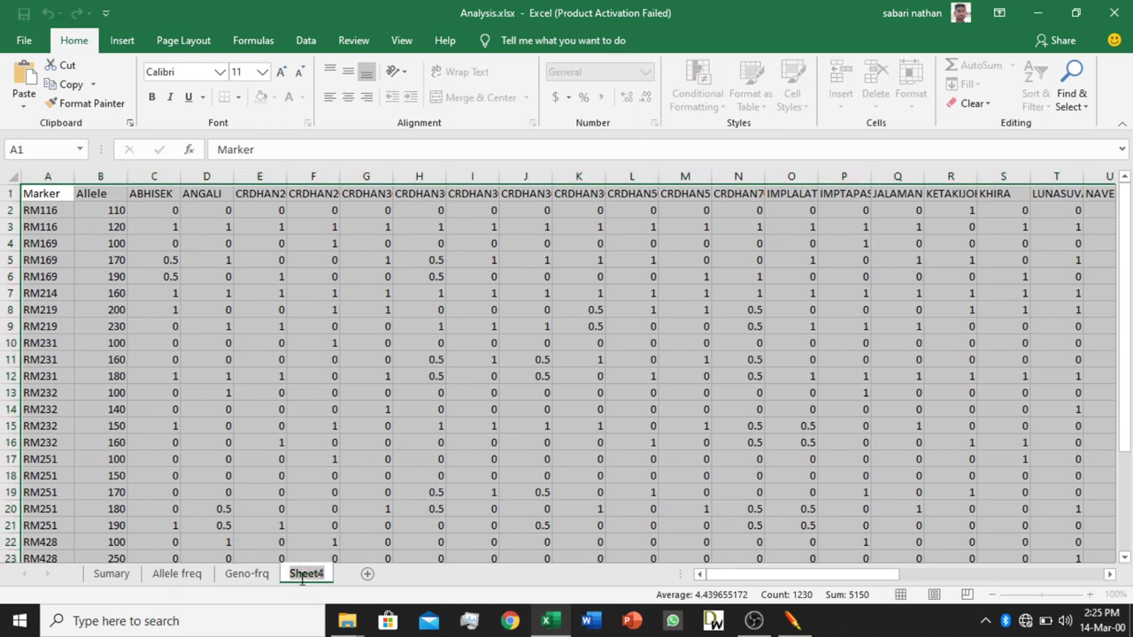
pyautogui.write('Phylo')
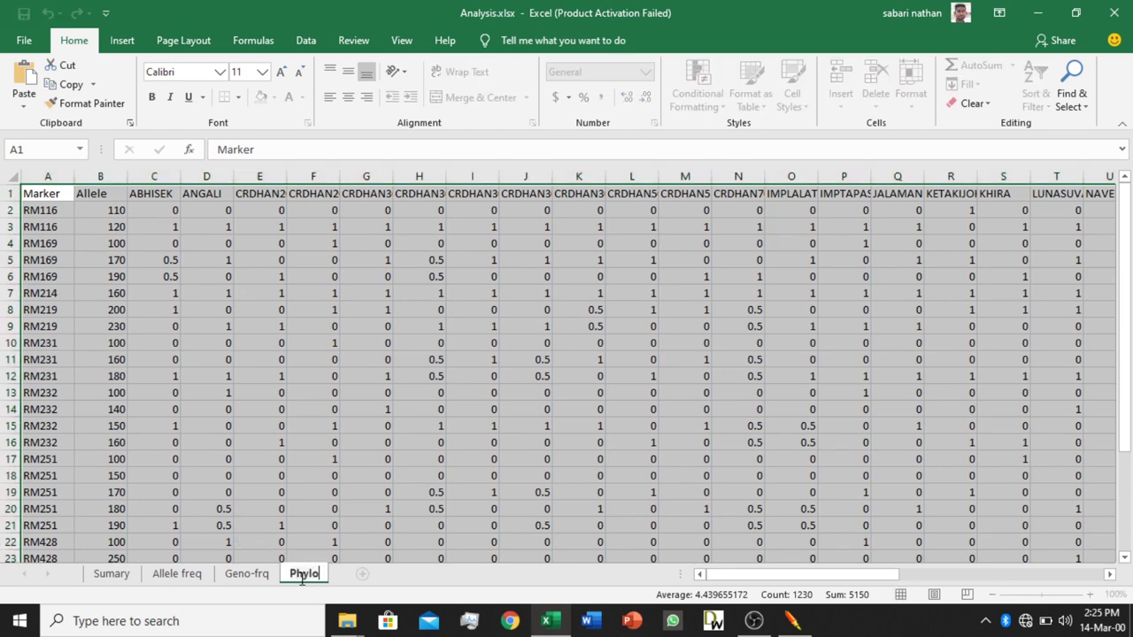
pyautogui.write('geny')
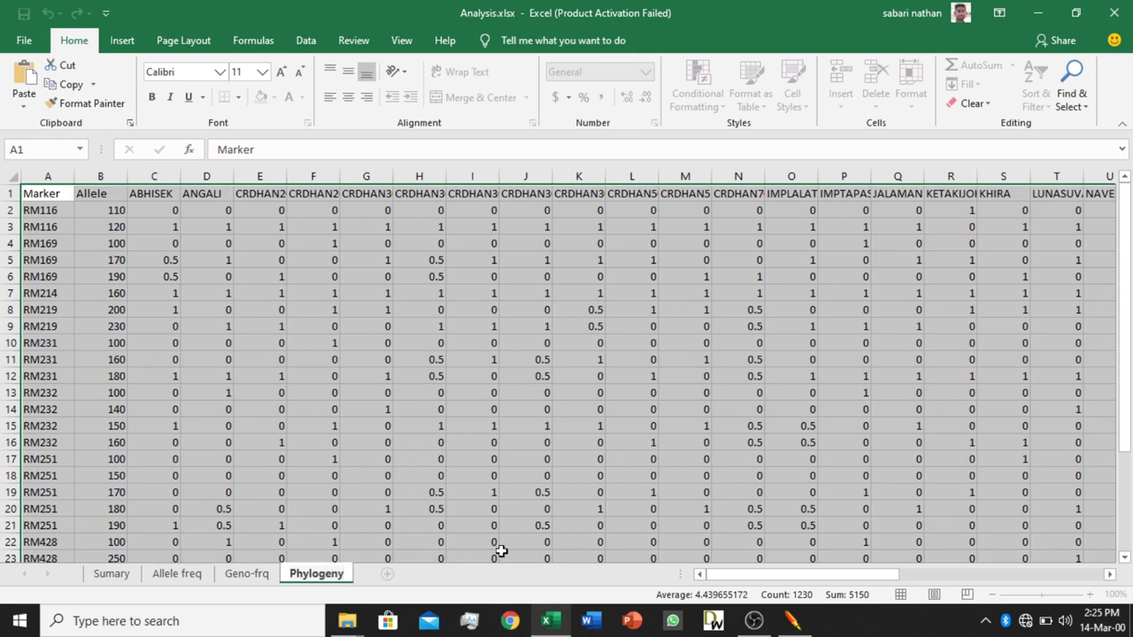
# - Switch from Excel to PowerMarker, where the PowerMarker.Frequency.1 table is open
pyautogui.click(556, 624)
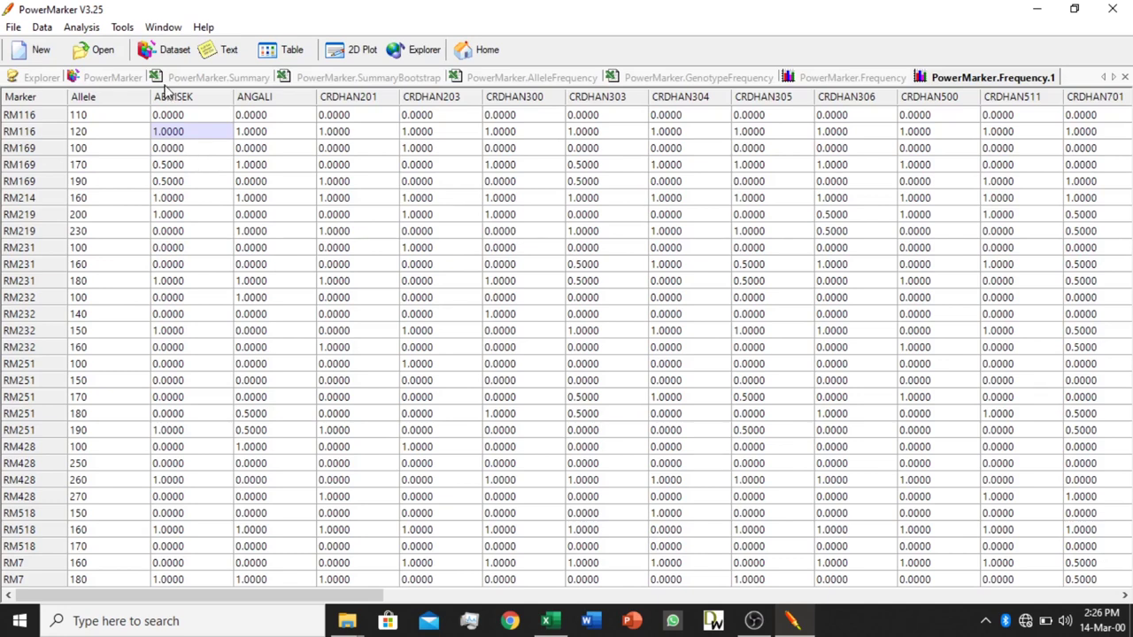
pyautogui.click(90, 28)
pyautogui.moveTo(117, 32)
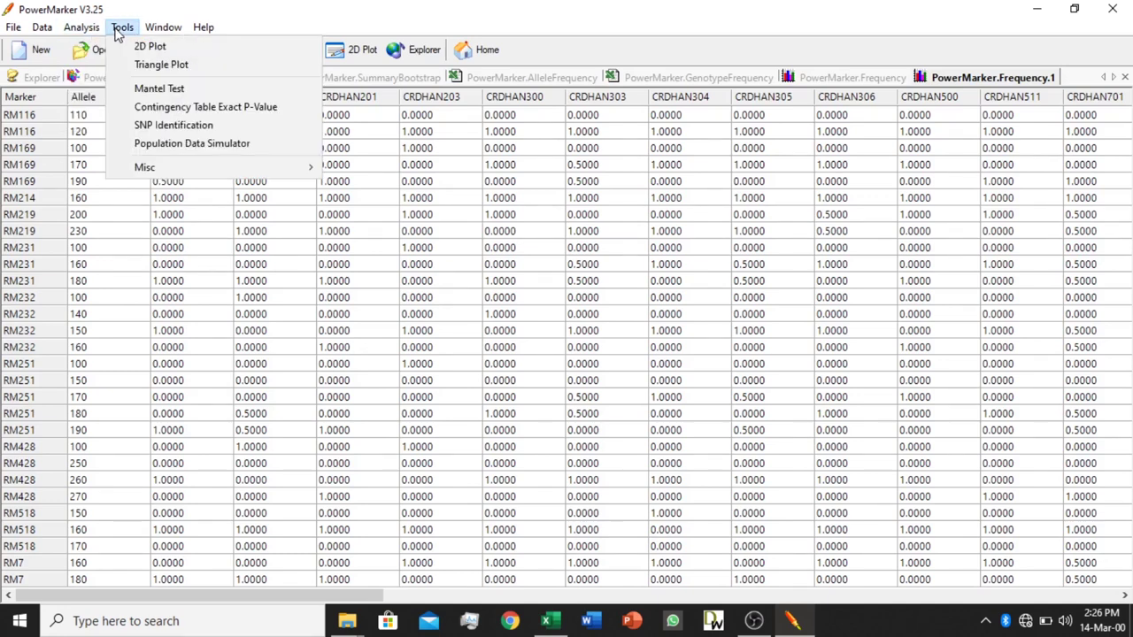
pyautogui.moveTo(82, 27)
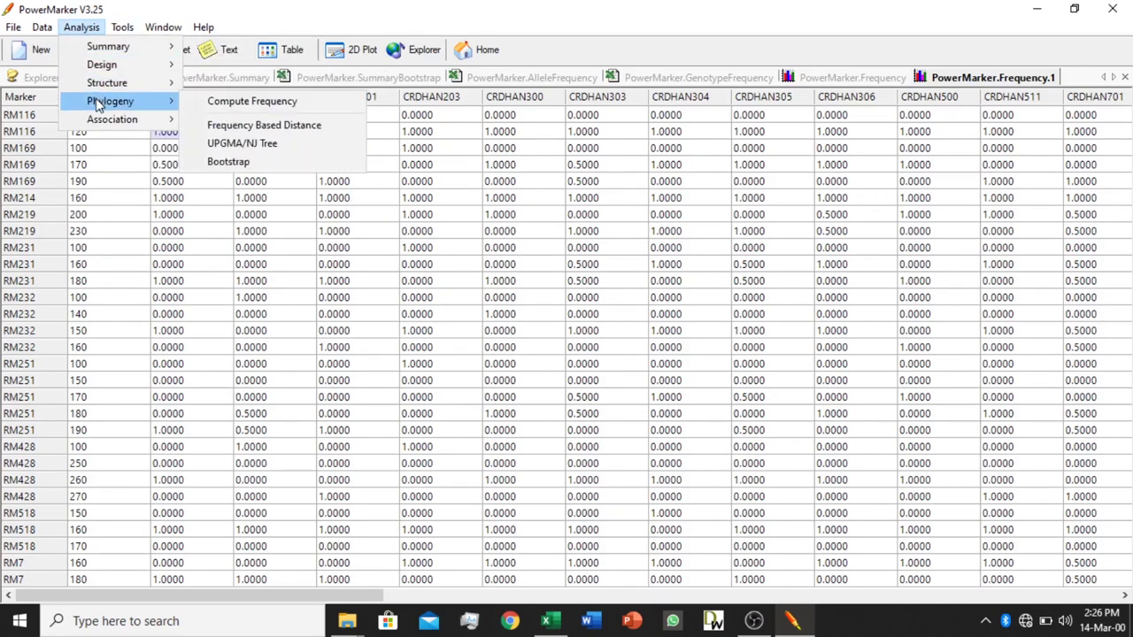
pyautogui.click(227, 129)
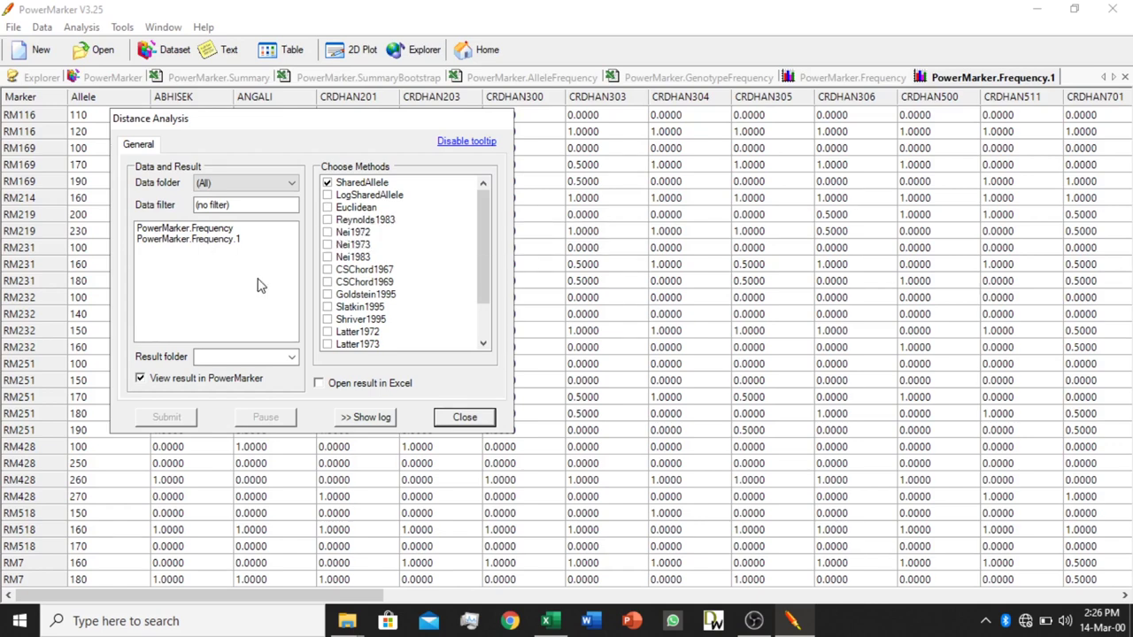
pyautogui.click(214, 232)
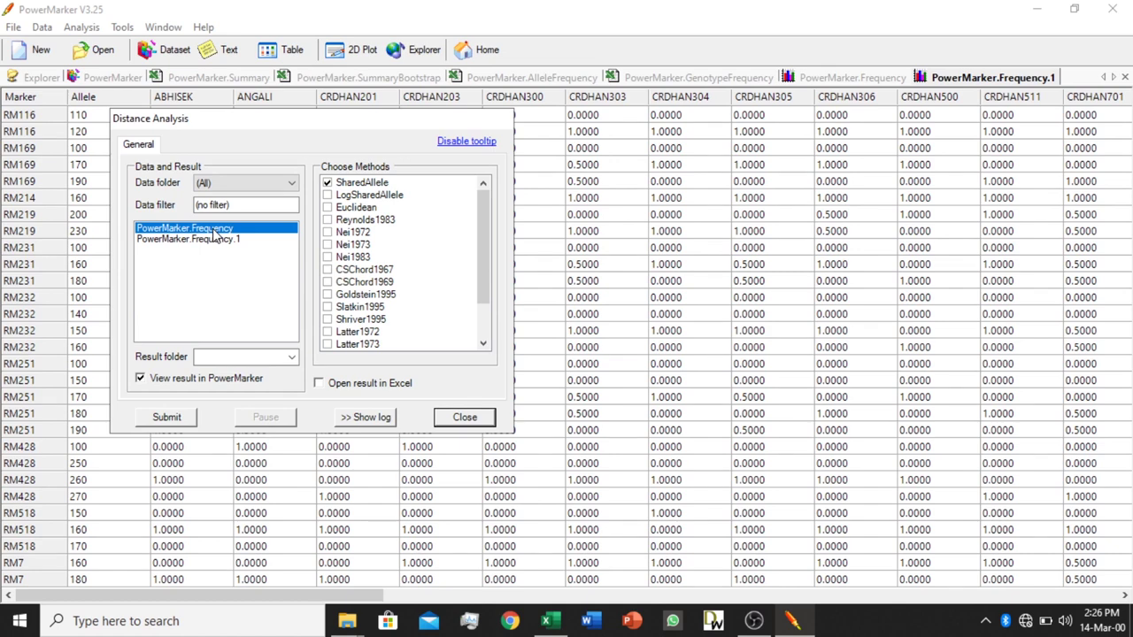
pyautogui.moveTo(346, 125); pyautogui.dragTo(323, 238)
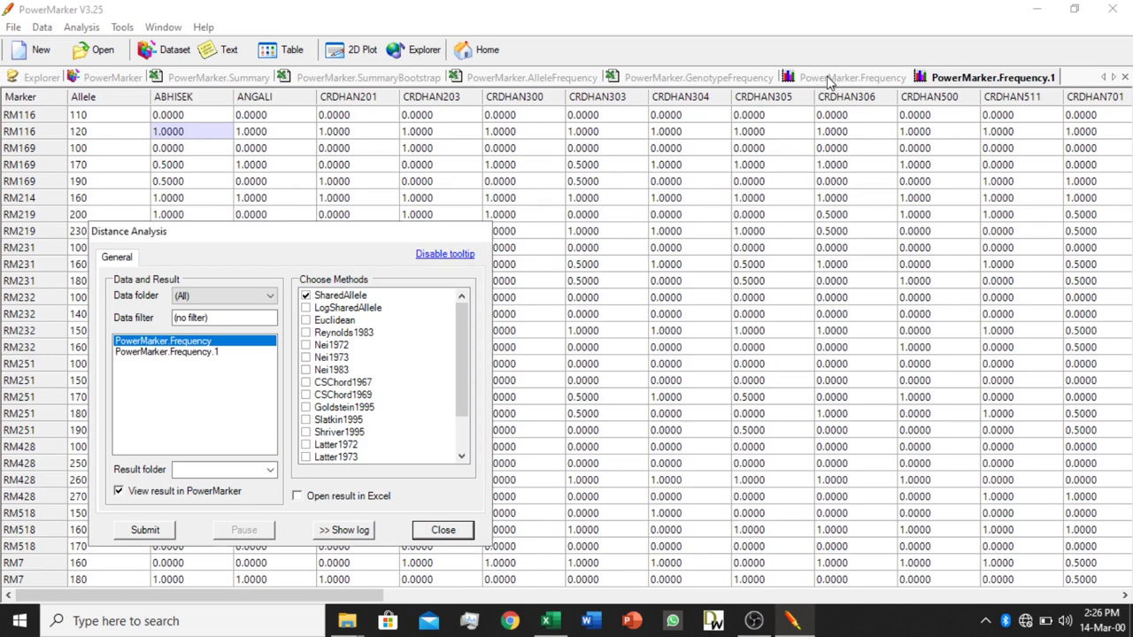
pyautogui.click(440, 531)
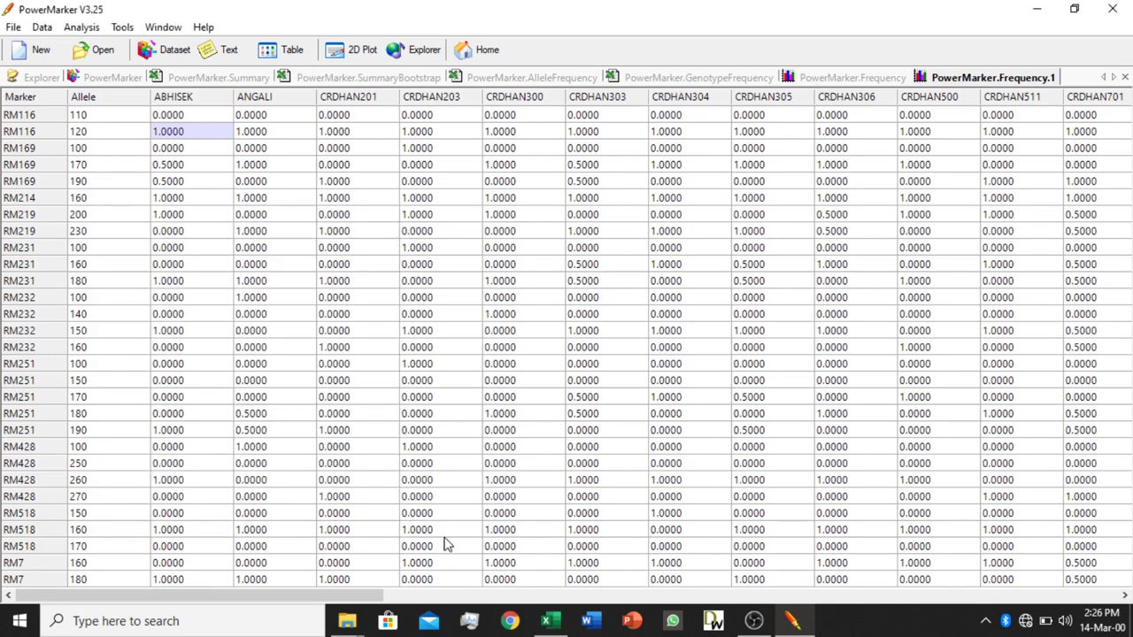
# - Check the two frequency tables, and submit a Frequency Based Distance analysis of PowerMarker.Frequency.1 using only the Nei1983 method
pyautogui.click(885, 78)
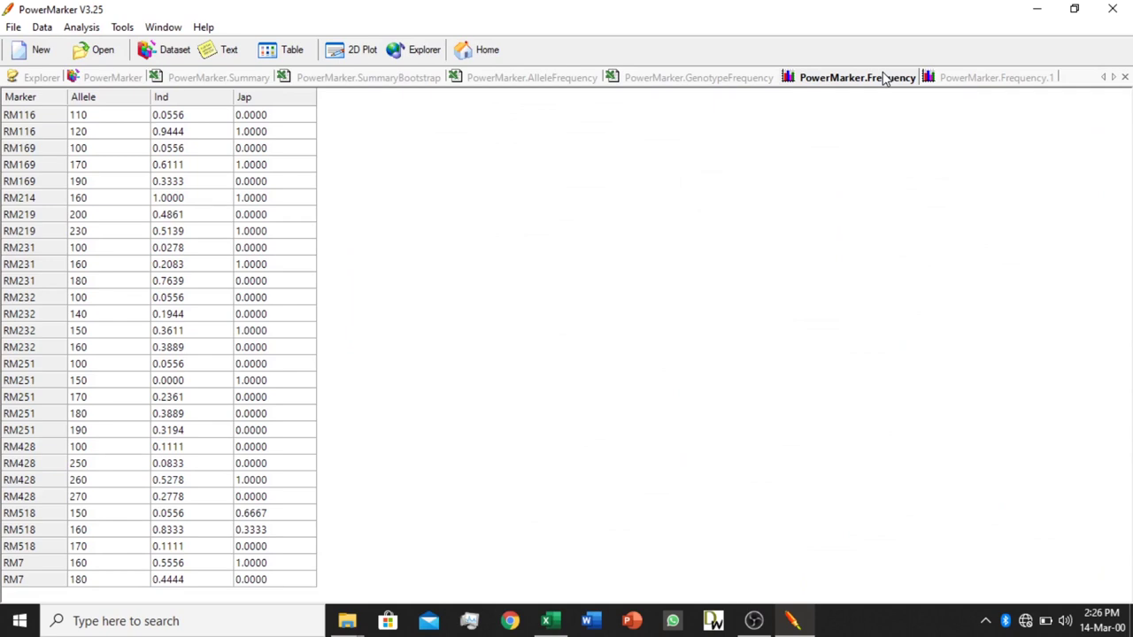
pyautogui.click(983, 77)
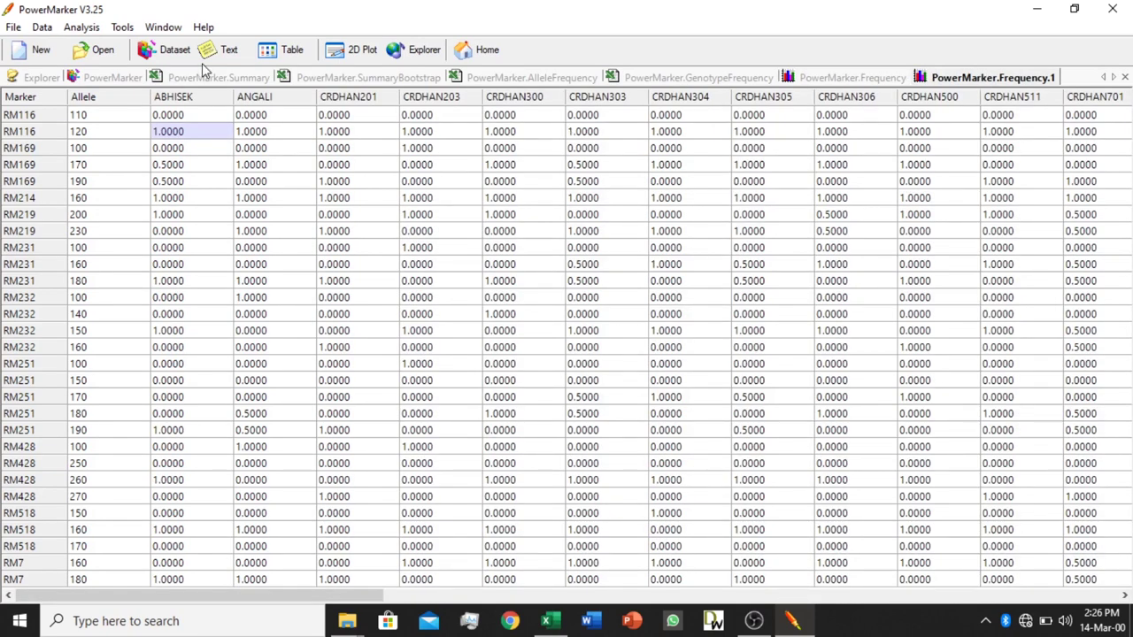
pyautogui.click(79, 27)
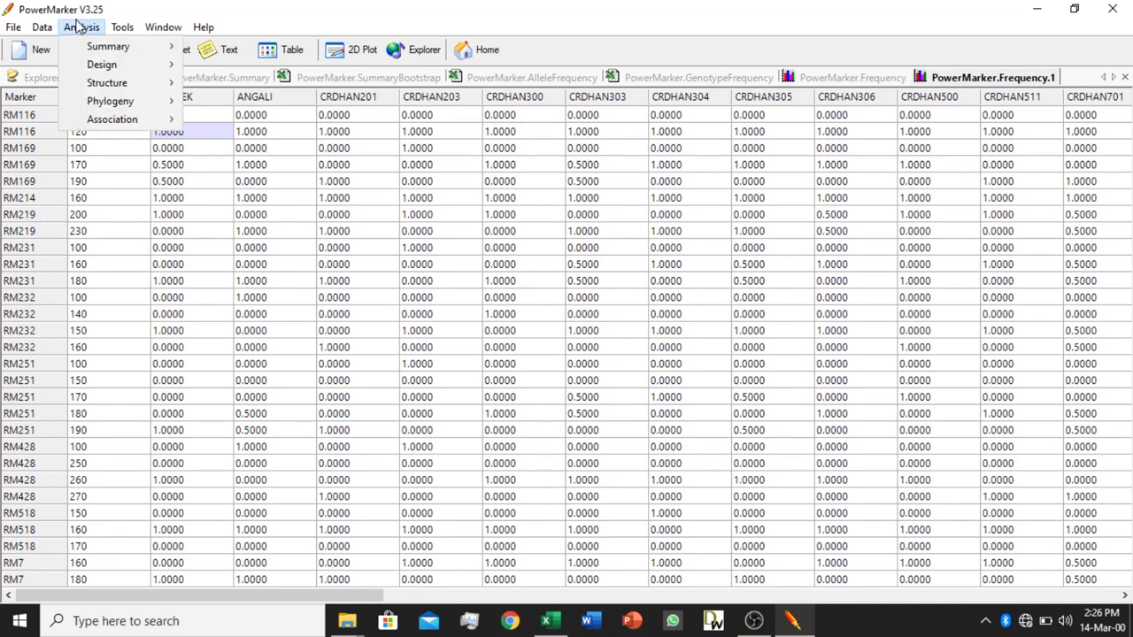
pyautogui.moveTo(104, 102)
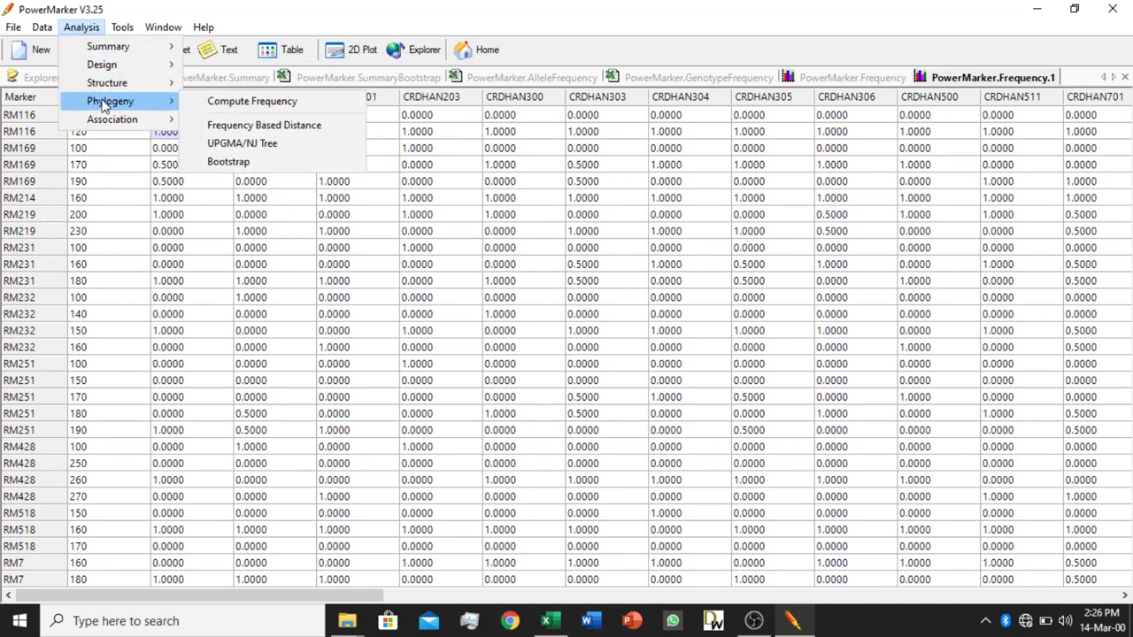
pyautogui.click(256, 125)
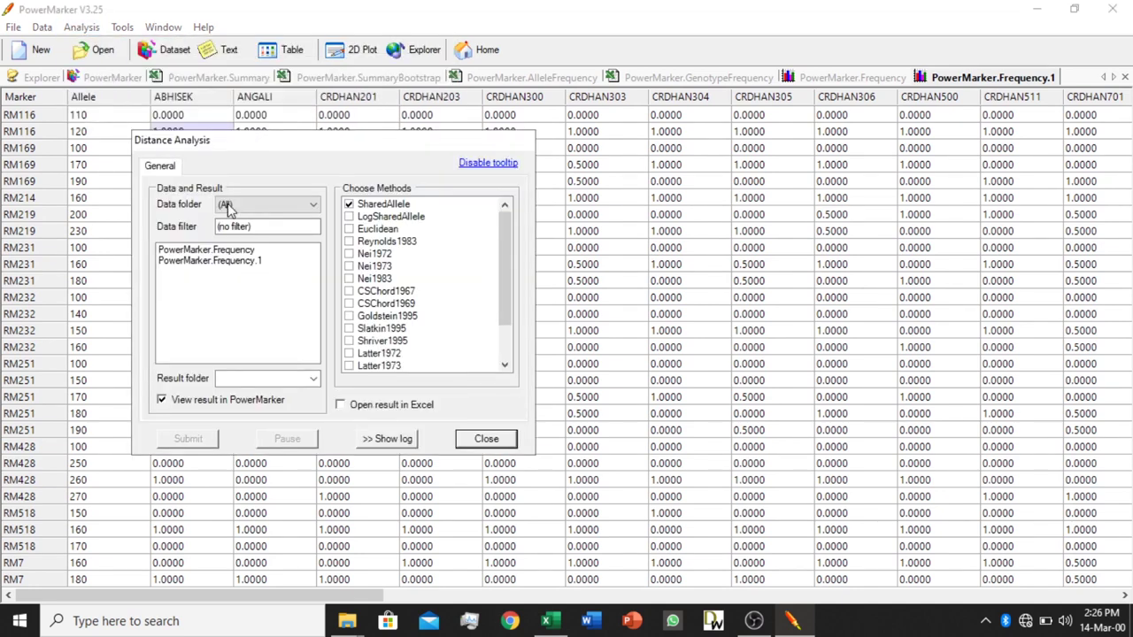
pyautogui.click(228, 264)
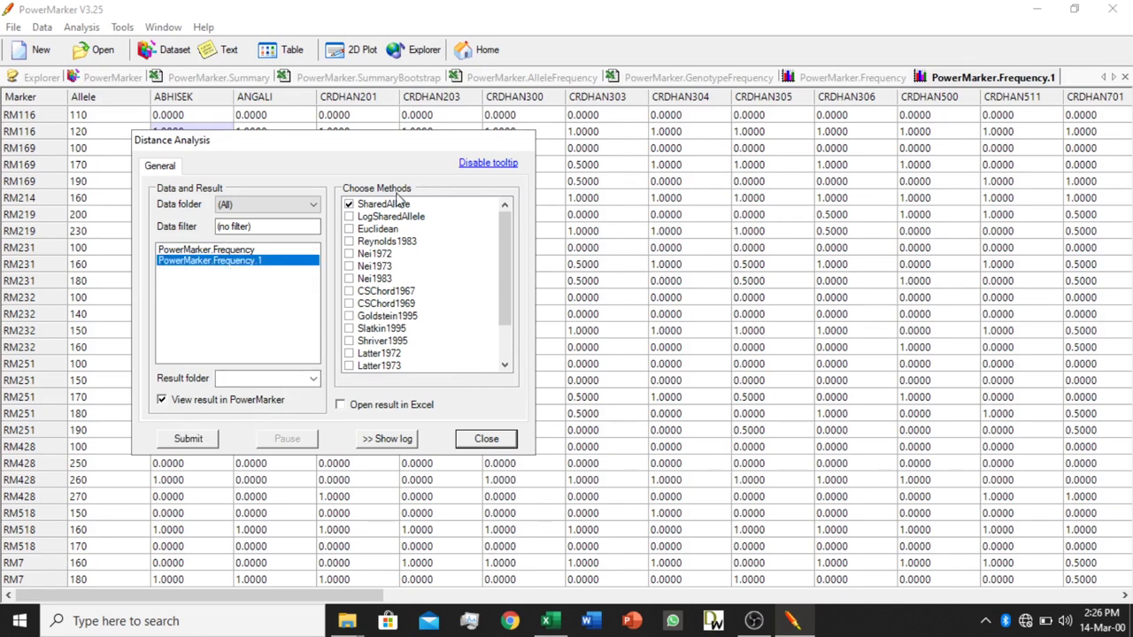
pyautogui.click(350, 281)
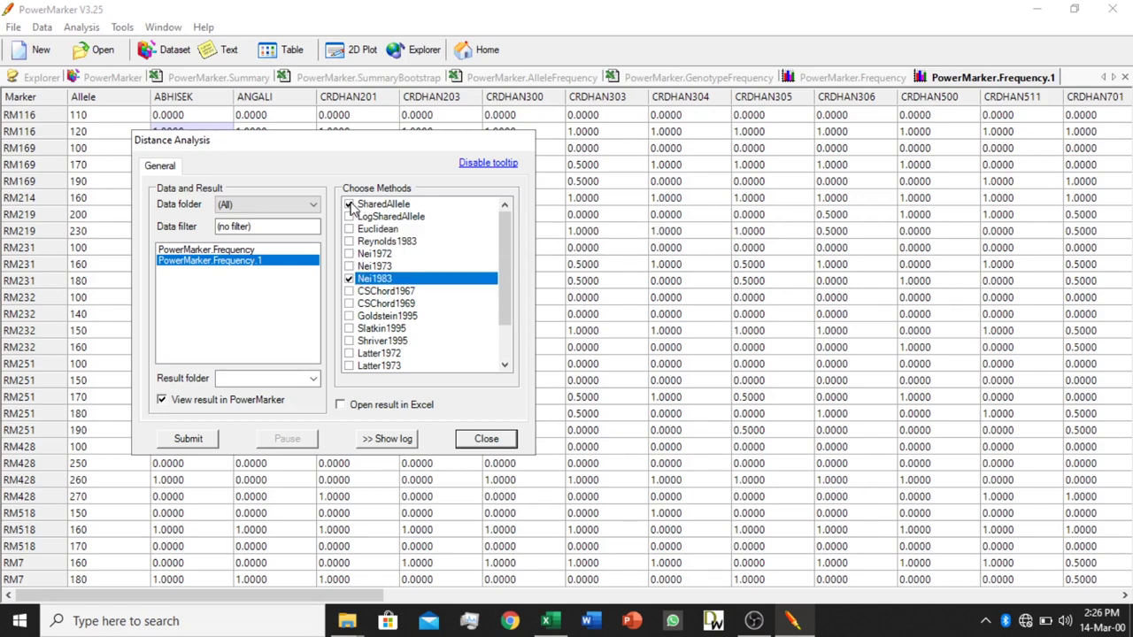
pyautogui.click(351, 206)
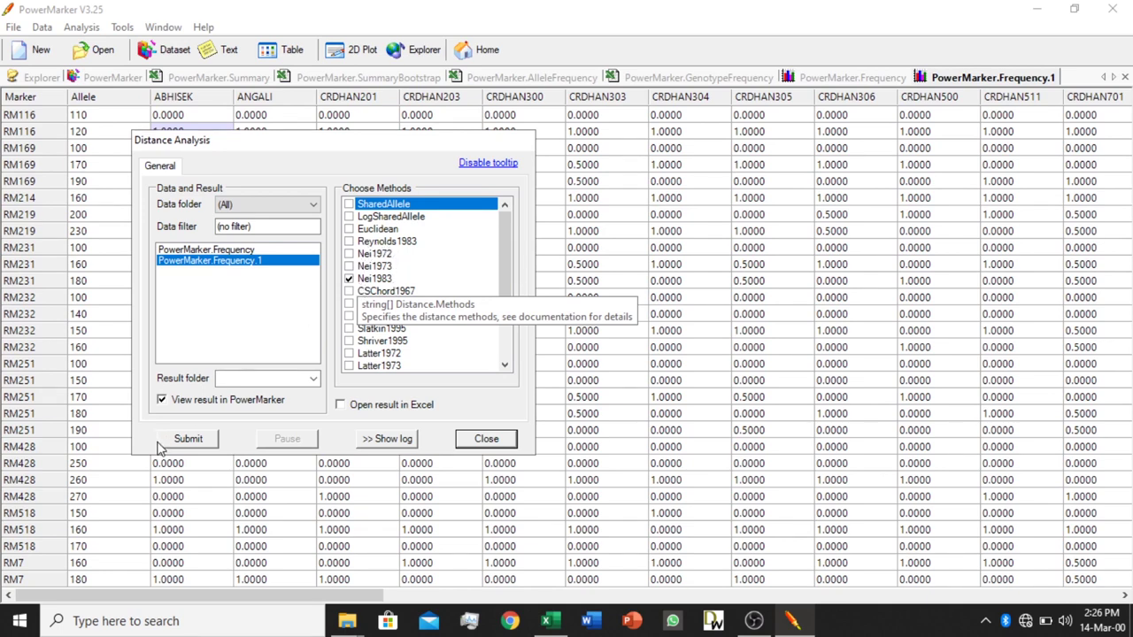
pyautogui.click(187, 439)
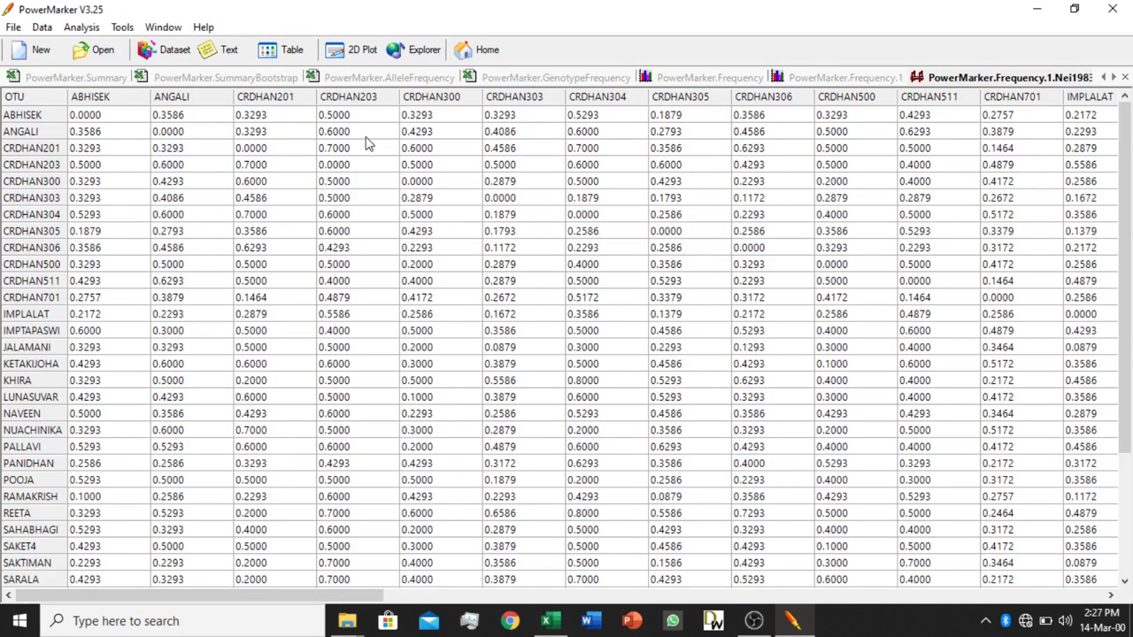
# - Copy the entire Nei1983 distance table and paste it at cell A1 of a new worksheet in Analysis.xlsx
pyautogui.rightClick(222, 140)
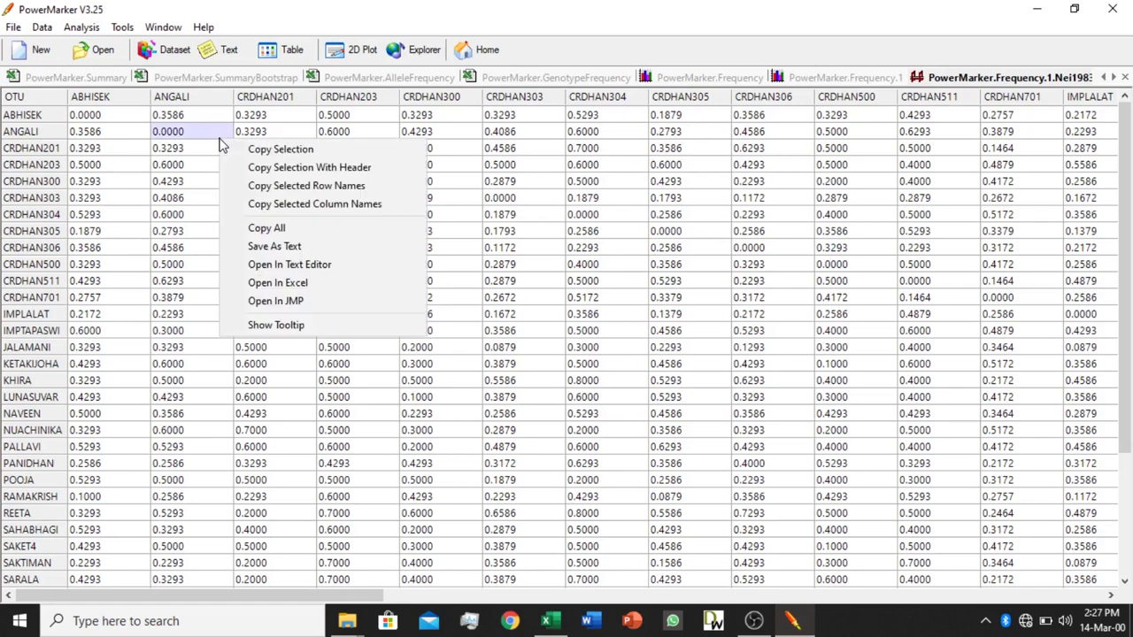
pyautogui.click(295, 228)
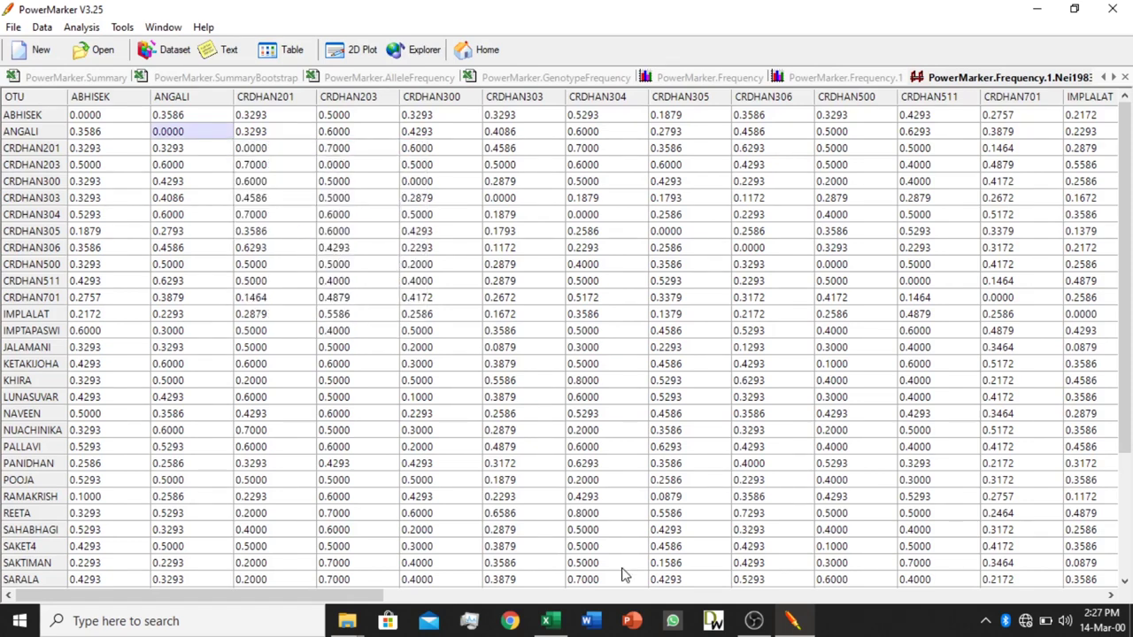
pyautogui.click(549, 621)
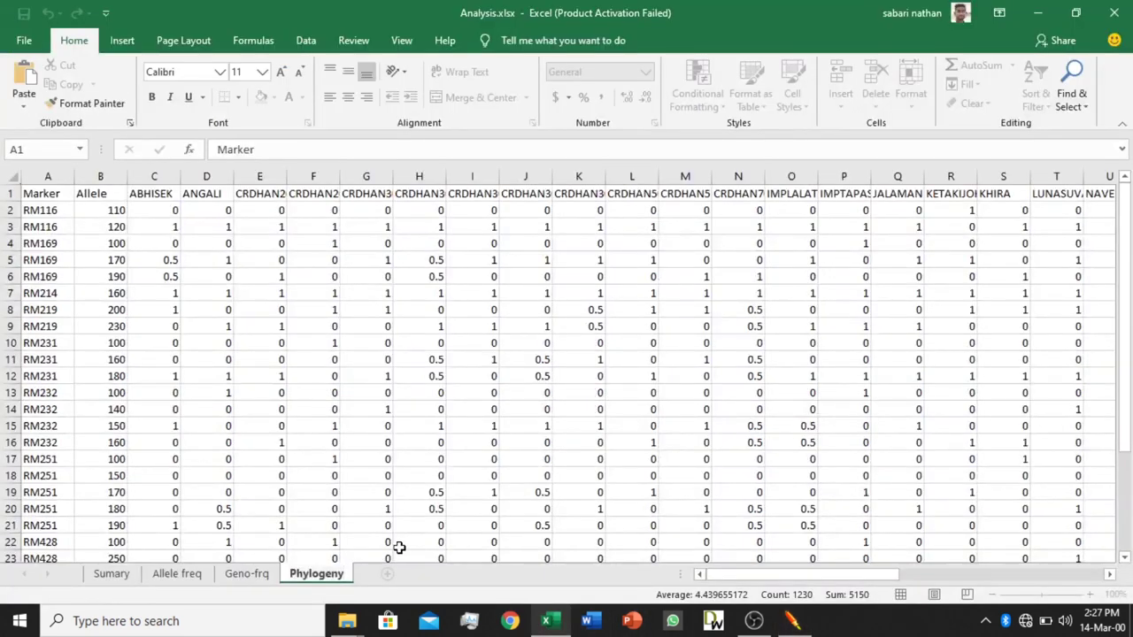
pyautogui.click(386, 575)
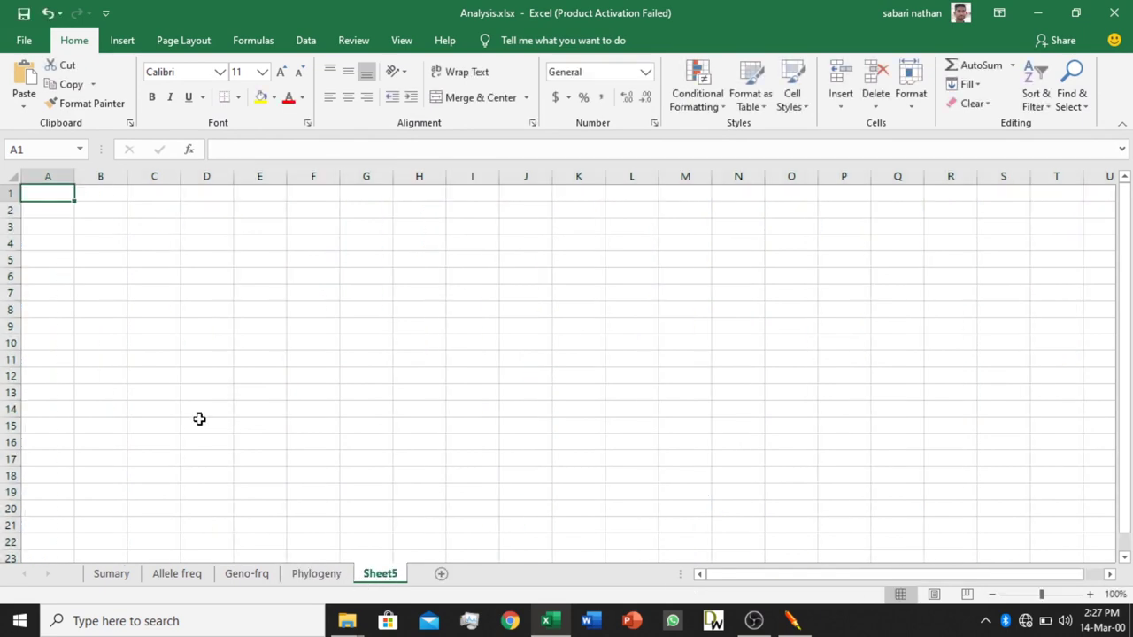
pyautogui.hotkey('ctrl', 'v')
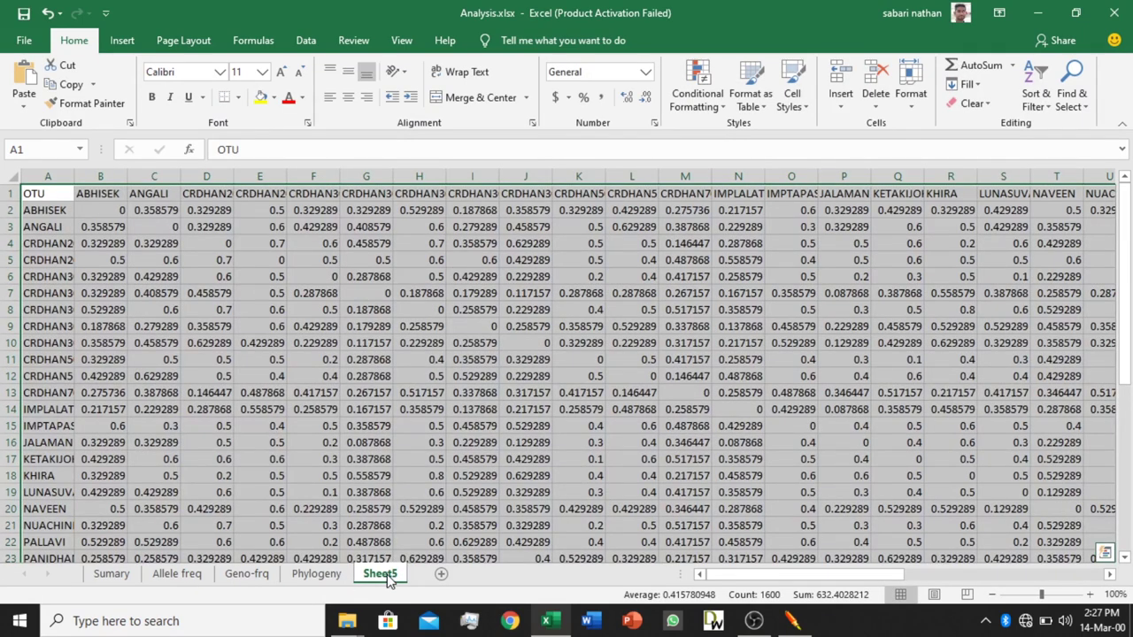
pyautogui.press('Return')
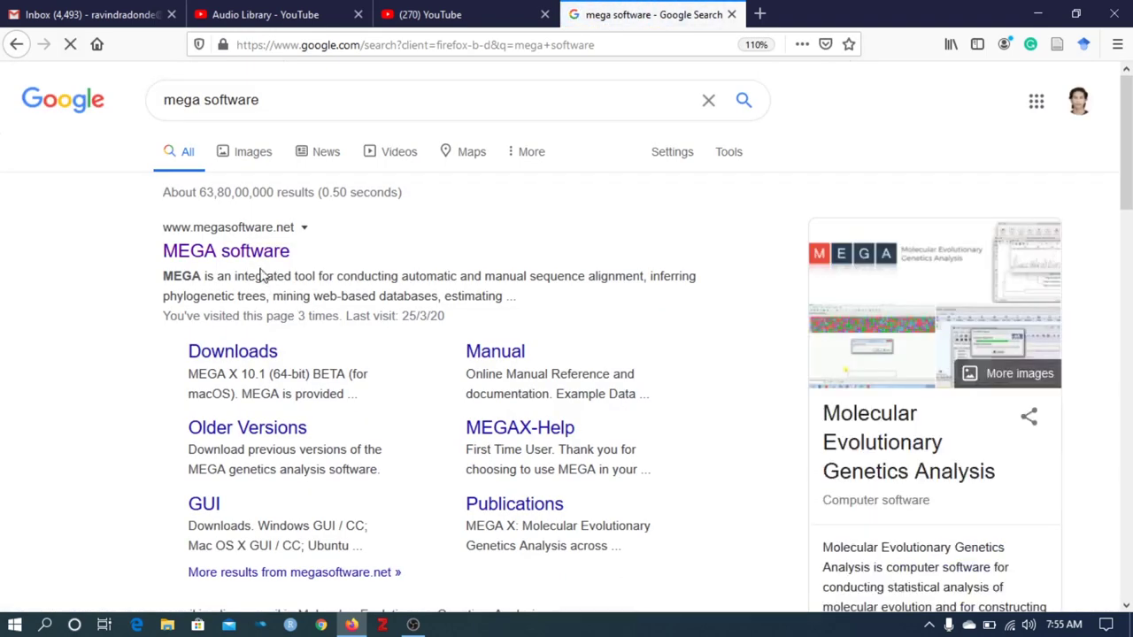
# - Open the MEGA software website from the Google results in Firefox and request the Windows graphical MEGA X (64-bit) download
pyautogui.click(260, 264)
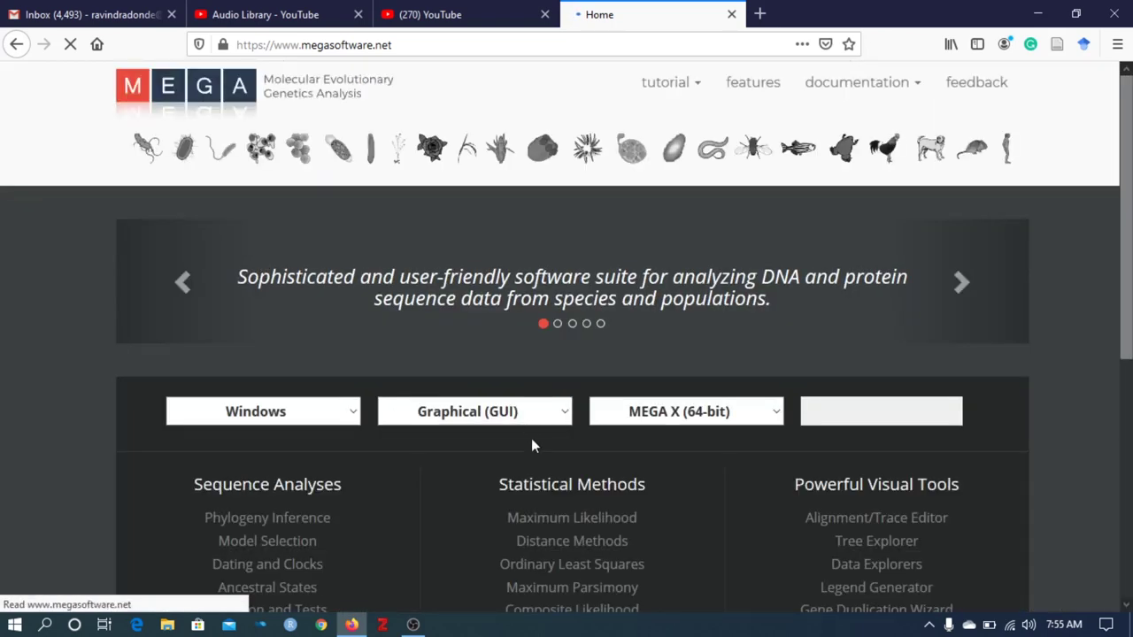
pyautogui.moveTo(1122, 142); pyautogui.dragTo(1121, 210)
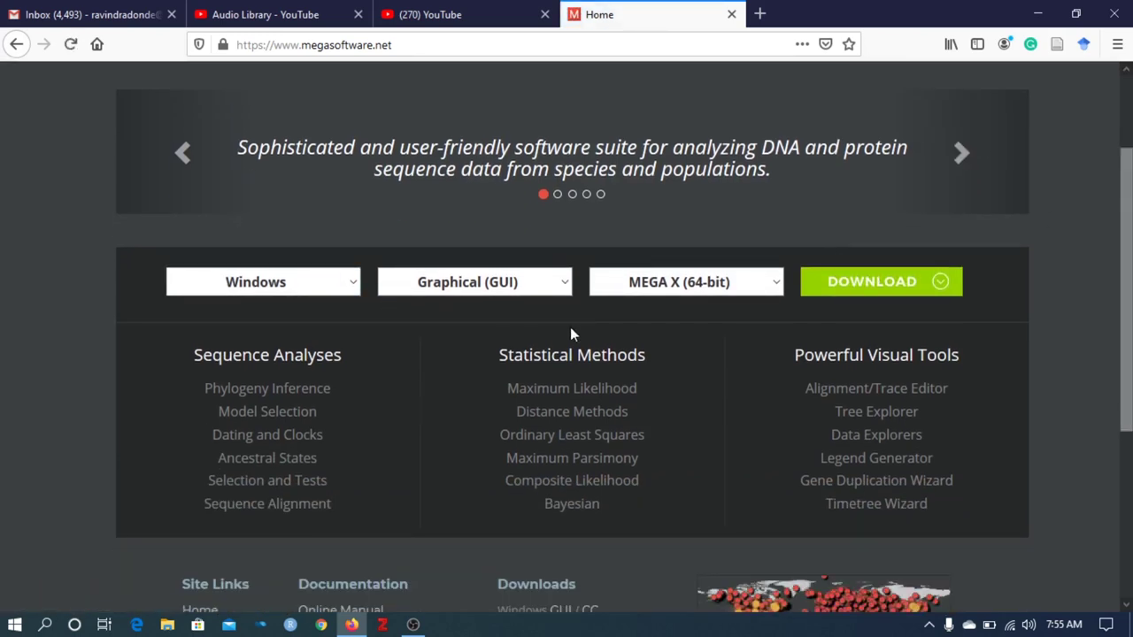
pyautogui.click(847, 286)
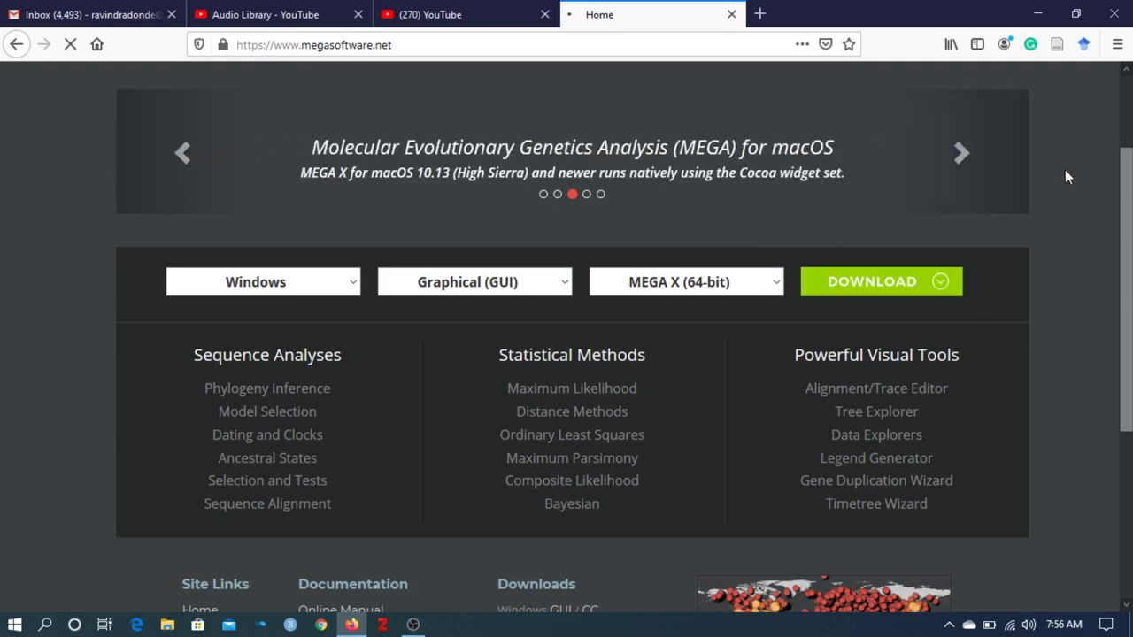
# - Go to the end of the MEGA end-user agreement and accept it
pyautogui.moveTo(1129, 194); pyautogui.dragTo(1124, 290)
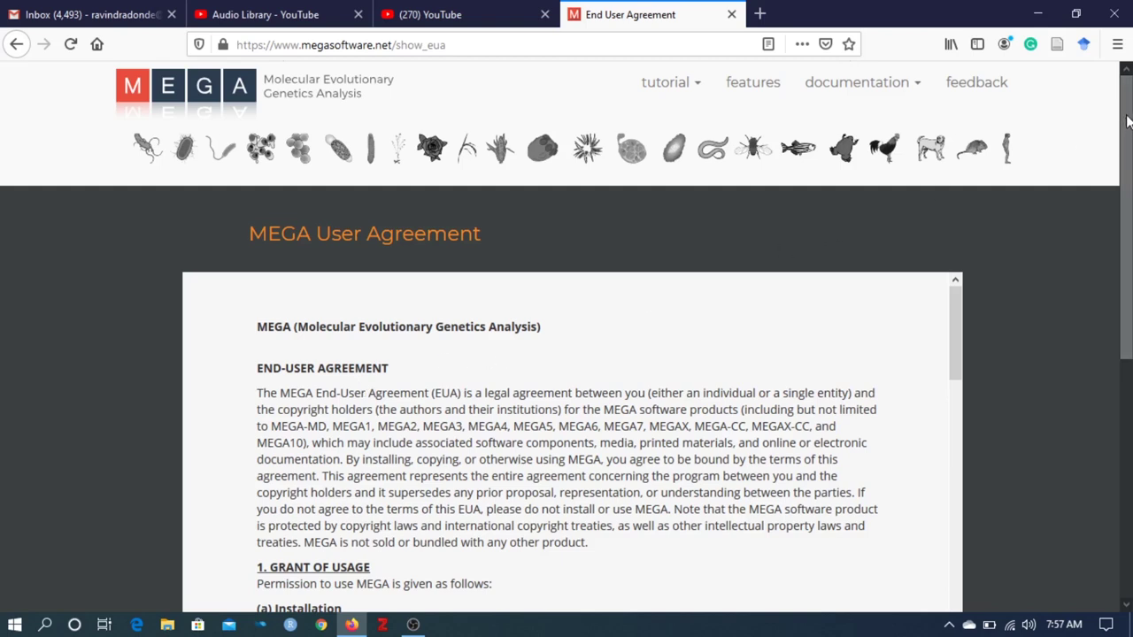
pyautogui.moveTo(1126, 121)
pyautogui.mouseDown()
pyautogui.moveTo(1125, 345)
pyautogui.moveTo(1120, 124)
pyautogui.mouseUp()
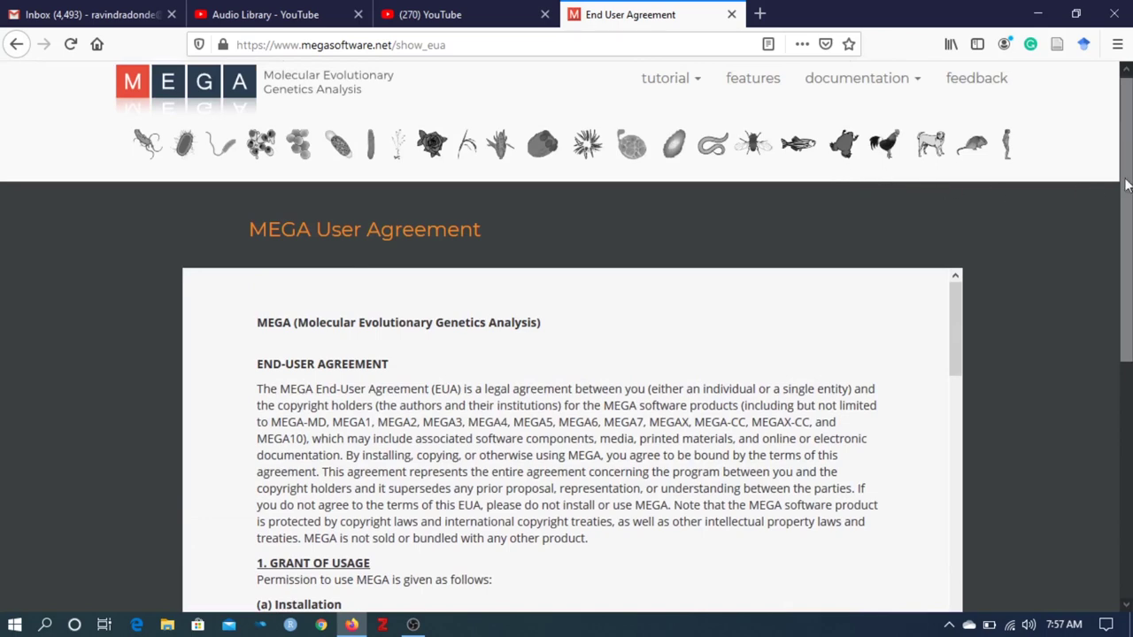
pyautogui.moveTo(1126, 185); pyautogui.dragTo(1125, 285)
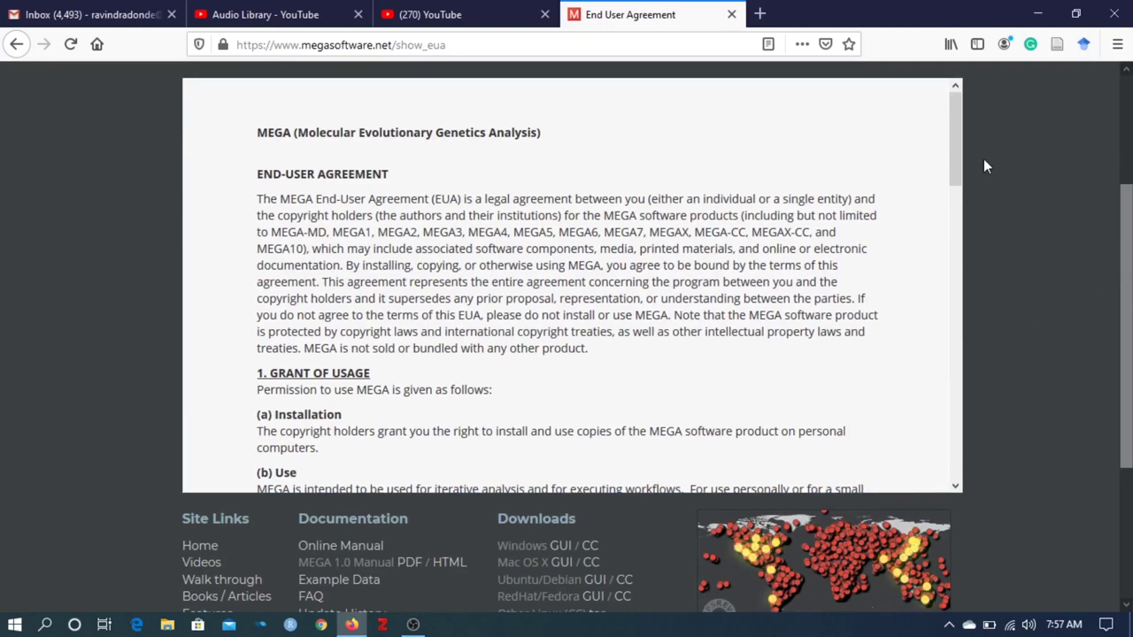
pyautogui.moveTo(955, 154); pyautogui.dragTo(953, 460)
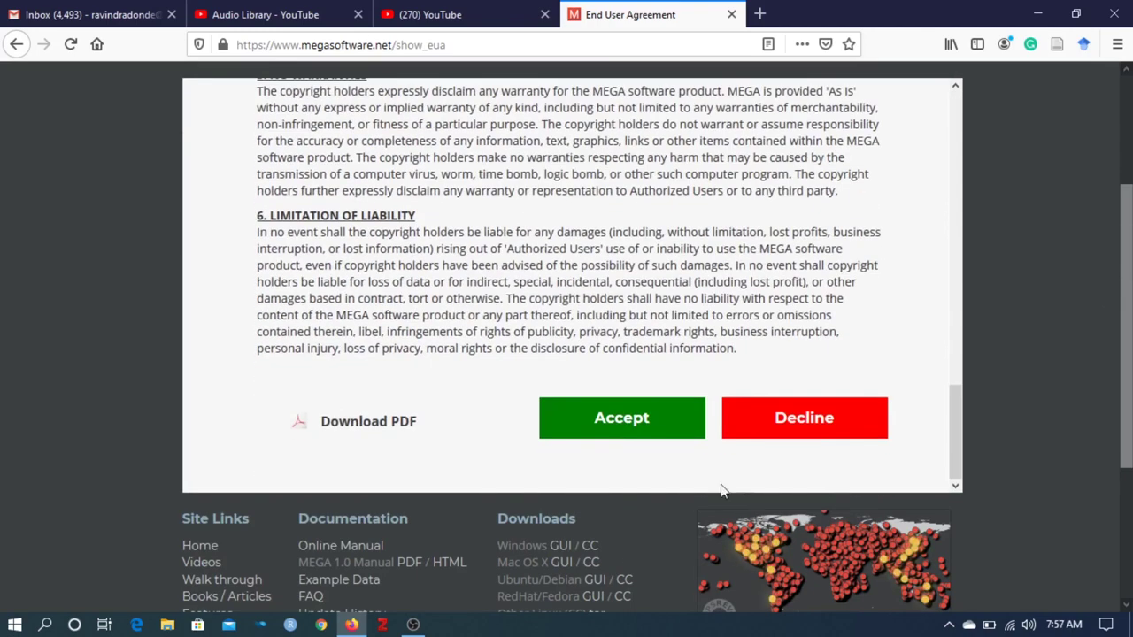
pyautogui.click(593, 422)
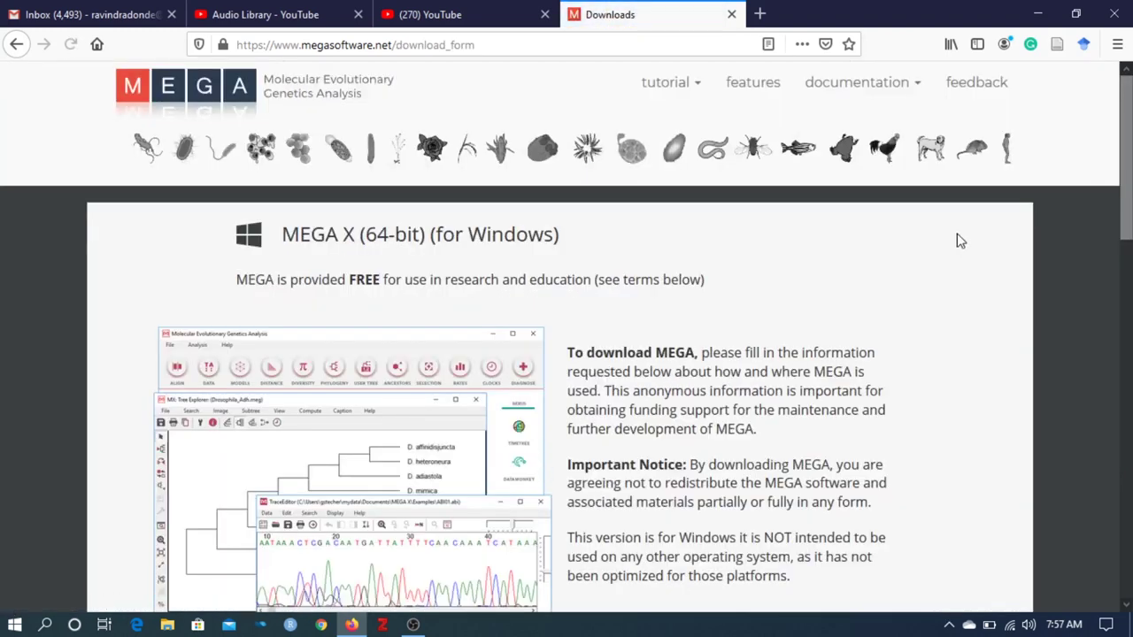
# - Submit the MEGA download form as Researcher at a Research Institute, and decline saving MEGA_X_10.1.7_win64_setup.exe
pyautogui.moveTo(1127, 93); pyautogui.dragTo(1127, 235)
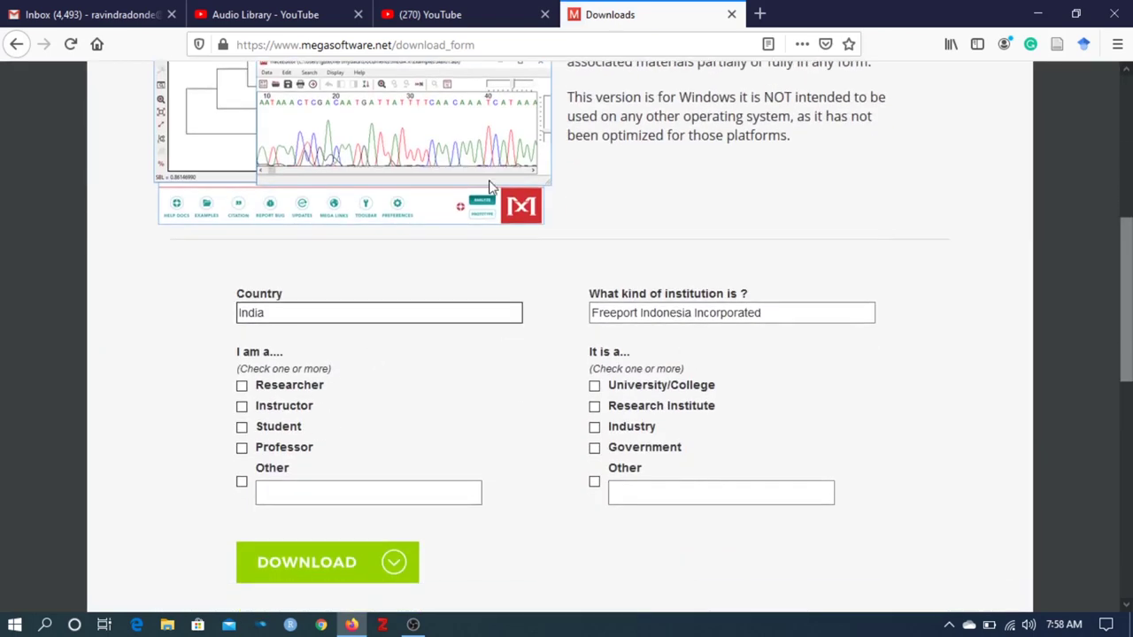
pyautogui.click(388, 560)
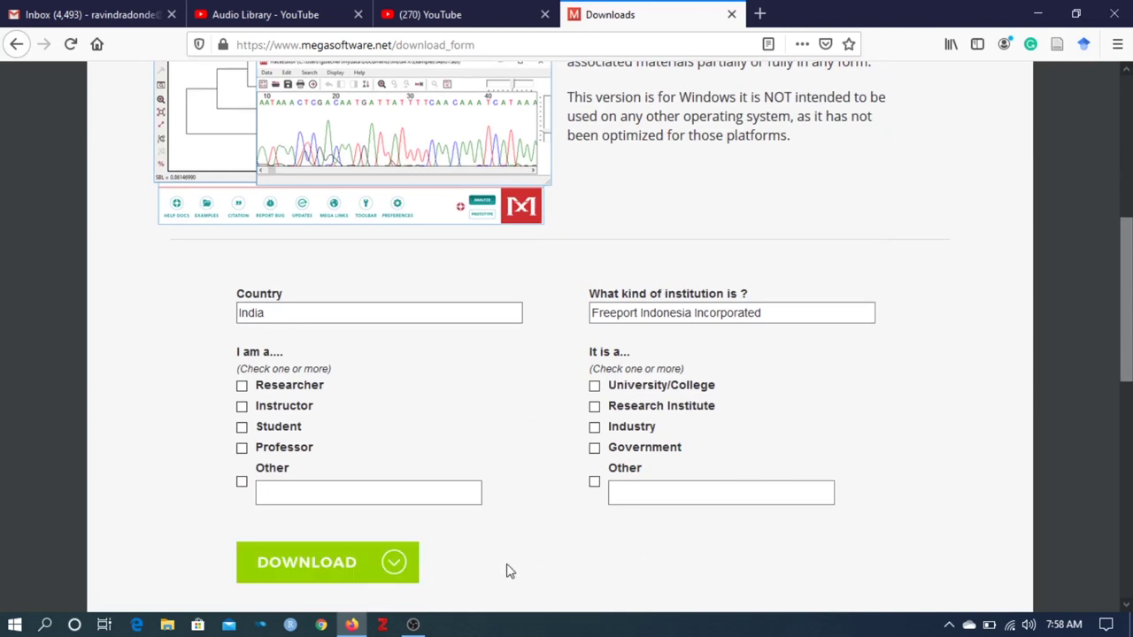
pyautogui.click(243, 388)
pyautogui.click(595, 408)
pyautogui.click(405, 580)
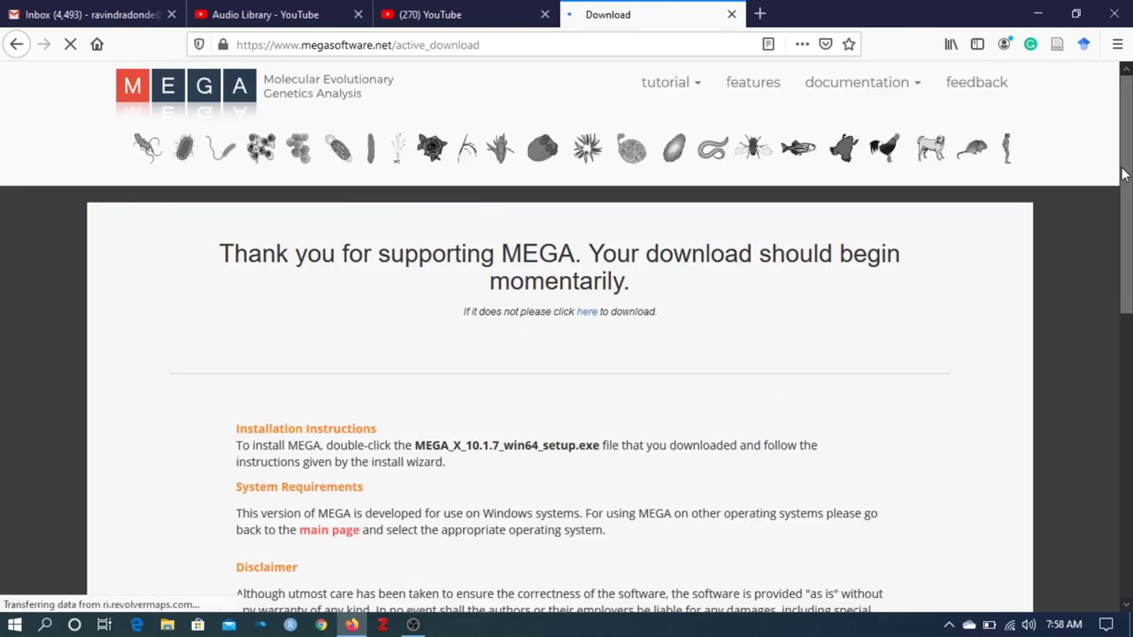
pyautogui.moveTo(1122, 175); pyautogui.dragTo(1126, 282)
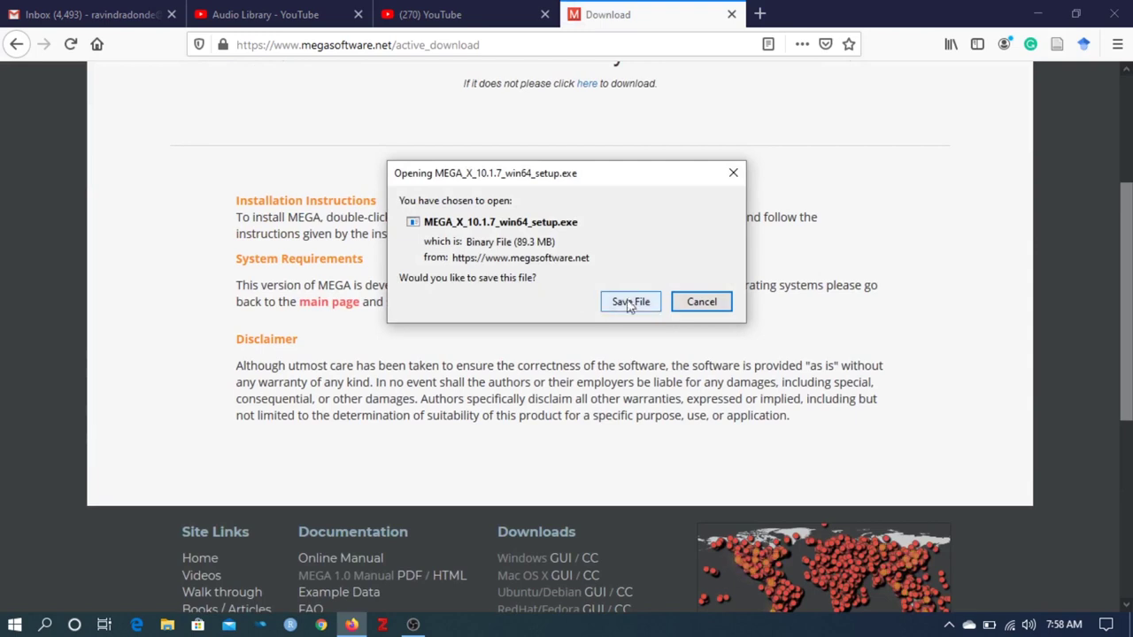
pyautogui.click(723, 307)
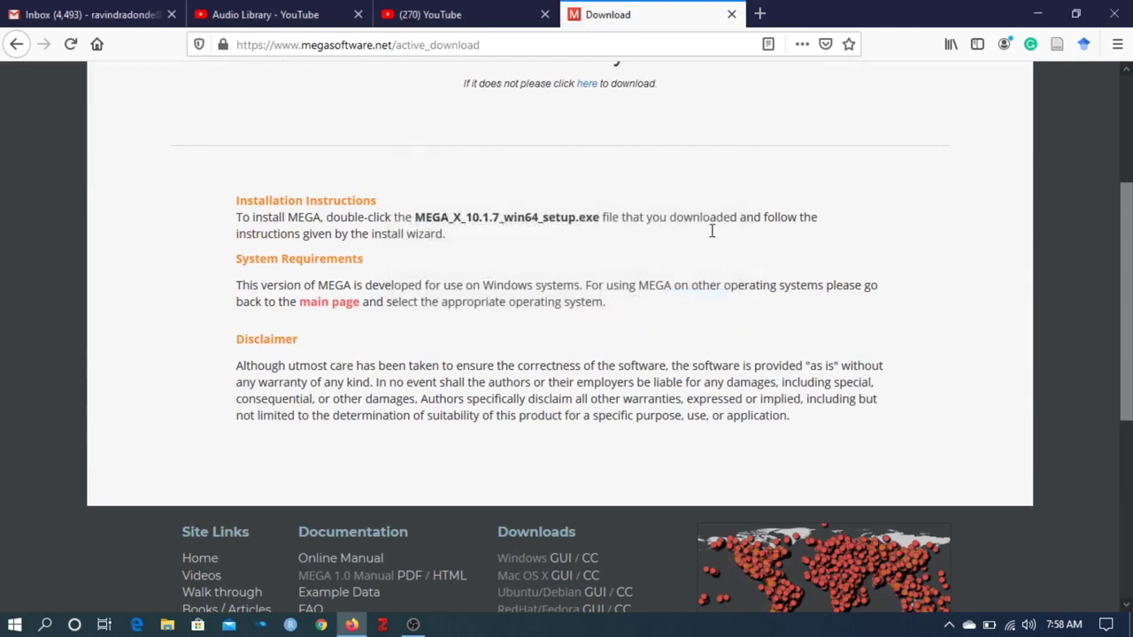
# - Close the MEGA download page and, in PowerMarker, submit a UPGMA tree analysis of PowerMarker.Frequency.1.Nei1983
pyautogui.click(732, 15)
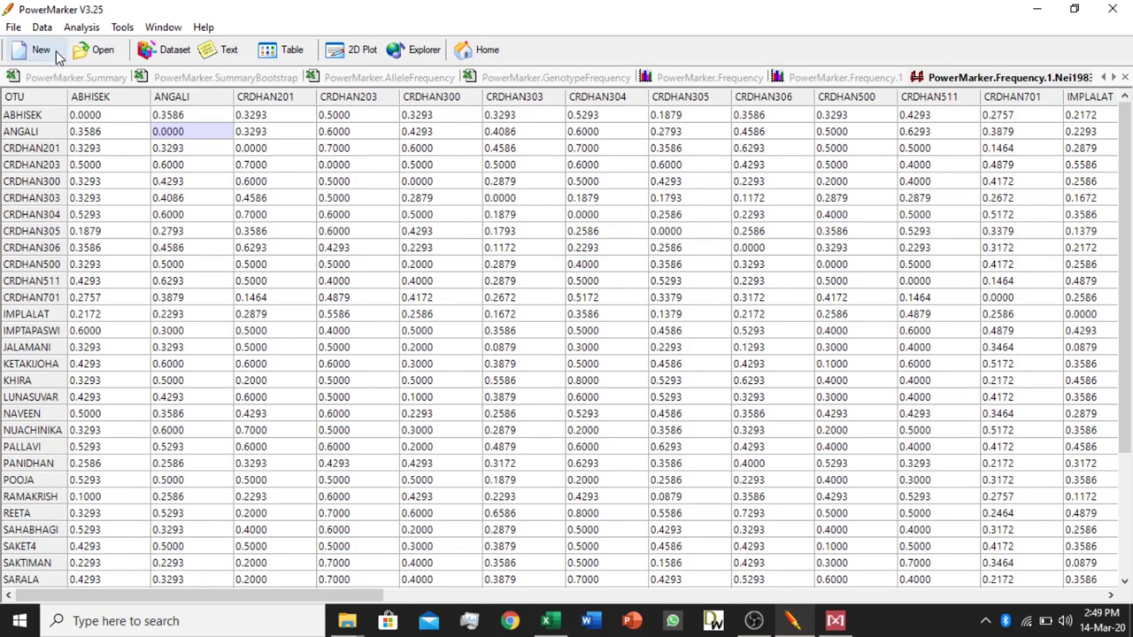
pyautogui.click(81, 27)
pyautogui.moveTo(93, 55)
pyautogui.moveTo(116, 107)
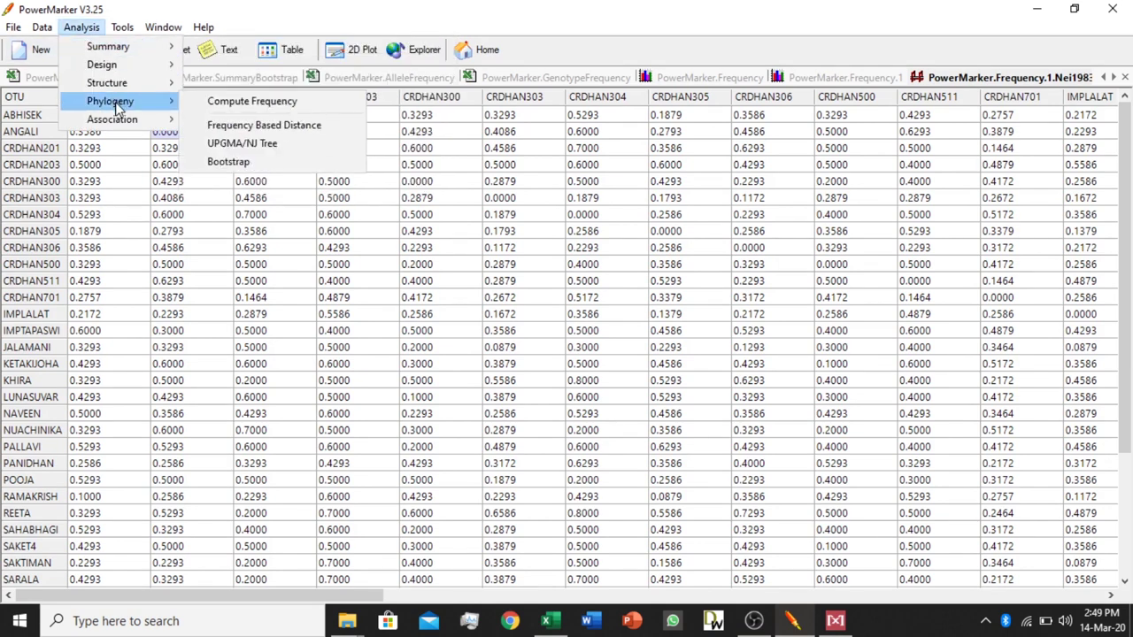
pyautogui.click(262, 146)
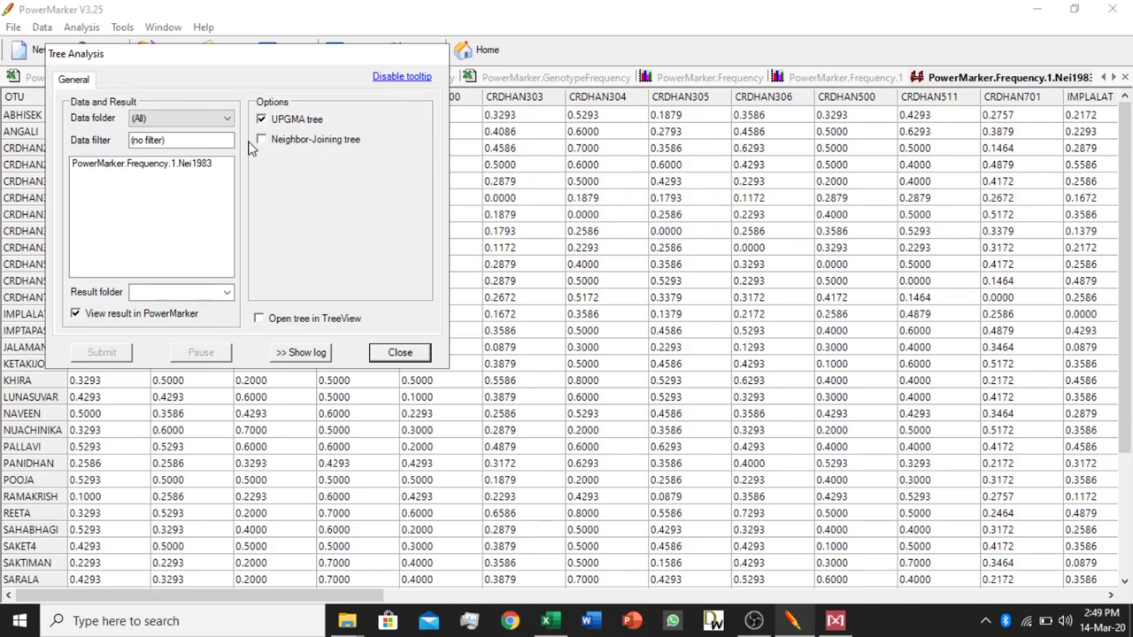
pyautogui.click(186, 168)
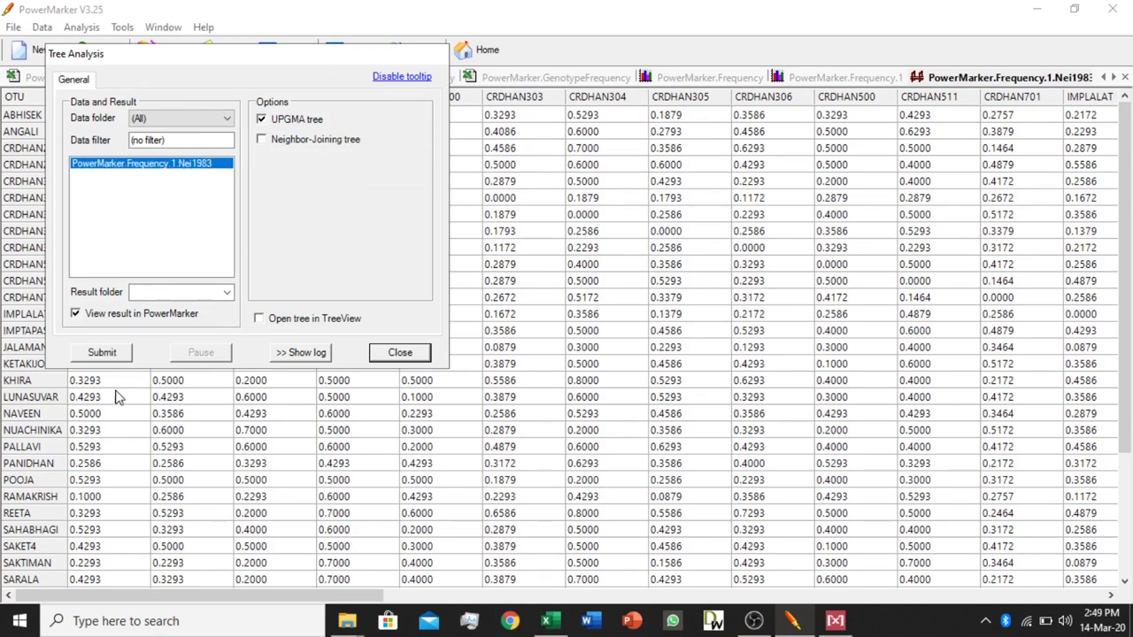
pyautogui.click(102, 353)
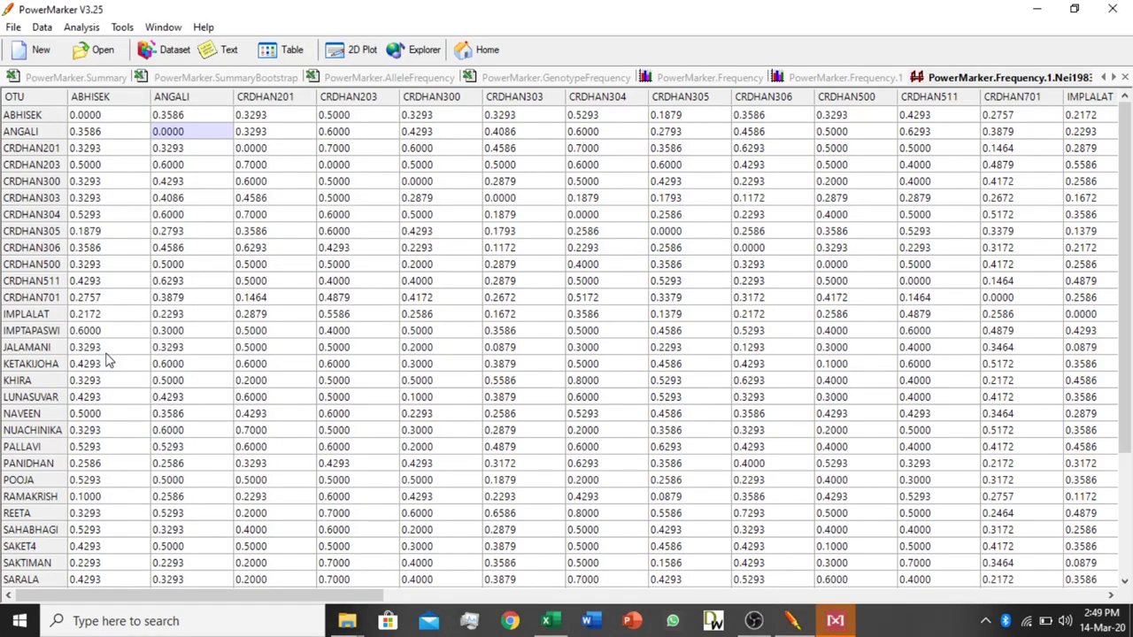
# - Switch to the MEGA X TreeExplorer window with the Nei1983 UPGMA tree and maximize it
pyautogui.click(835, 620)
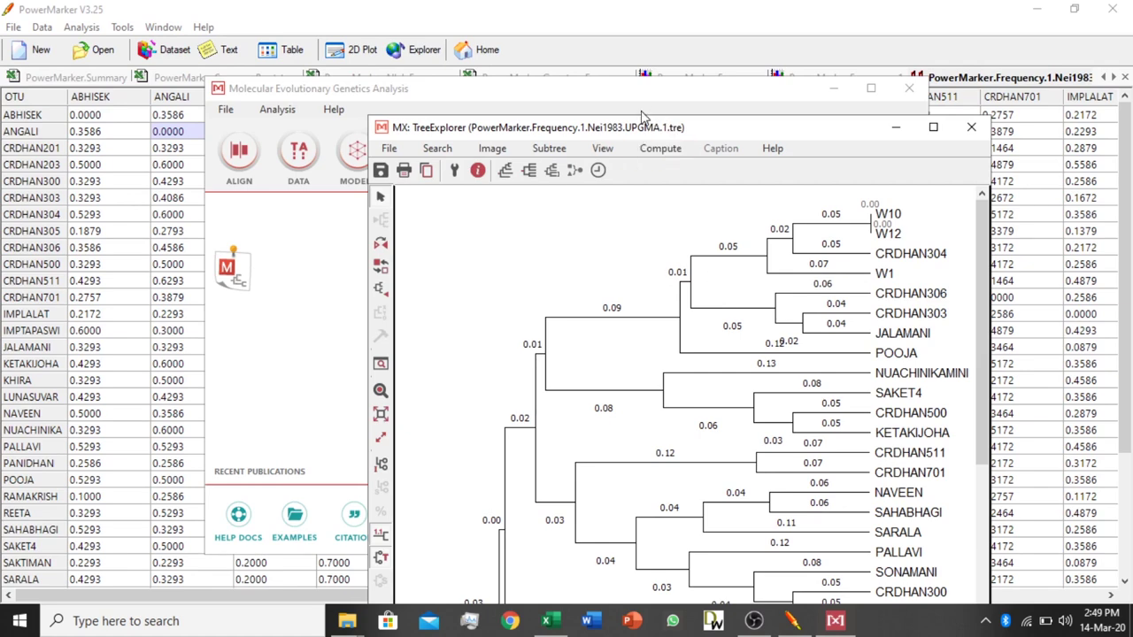
pyautogui.moveTo(705, 131); pyautogui.dragTo(629, 24)
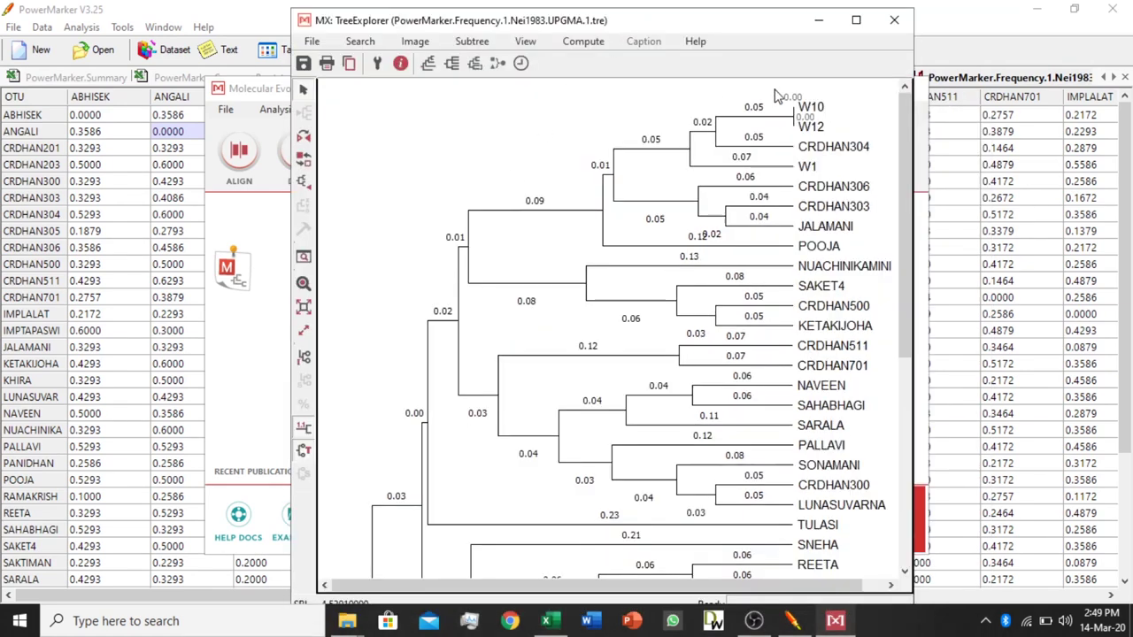
pyautogui.click(856, 21)
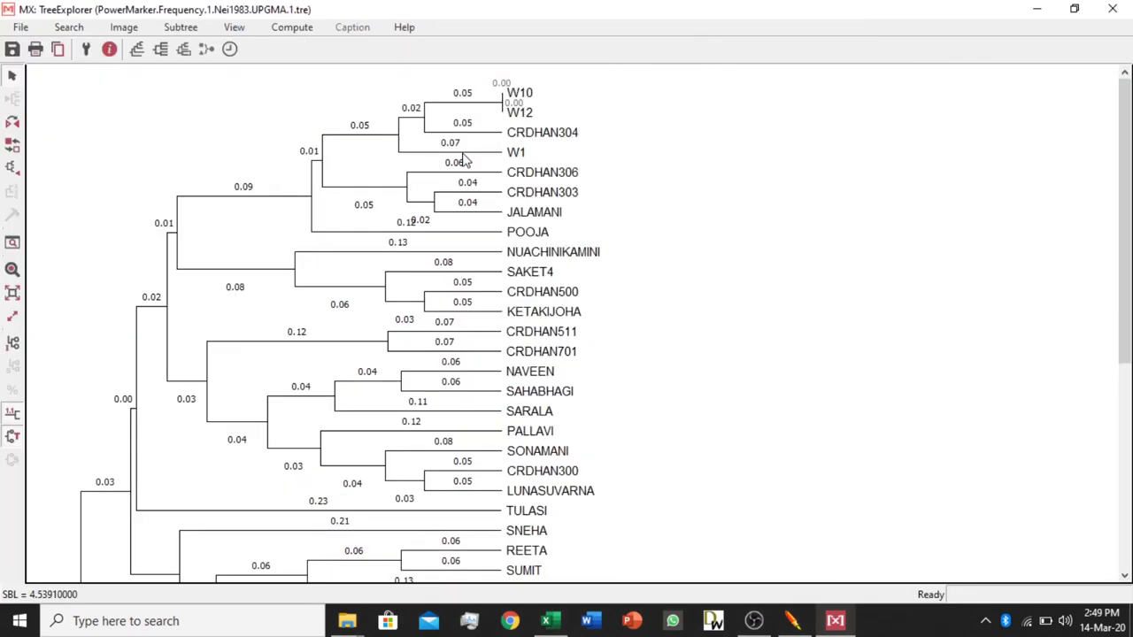
# - Preview the UPGMA tree in Radiation and Circle styles, toggling the circular tree's topology-only display on and off
pyautogui.click(139, 51)
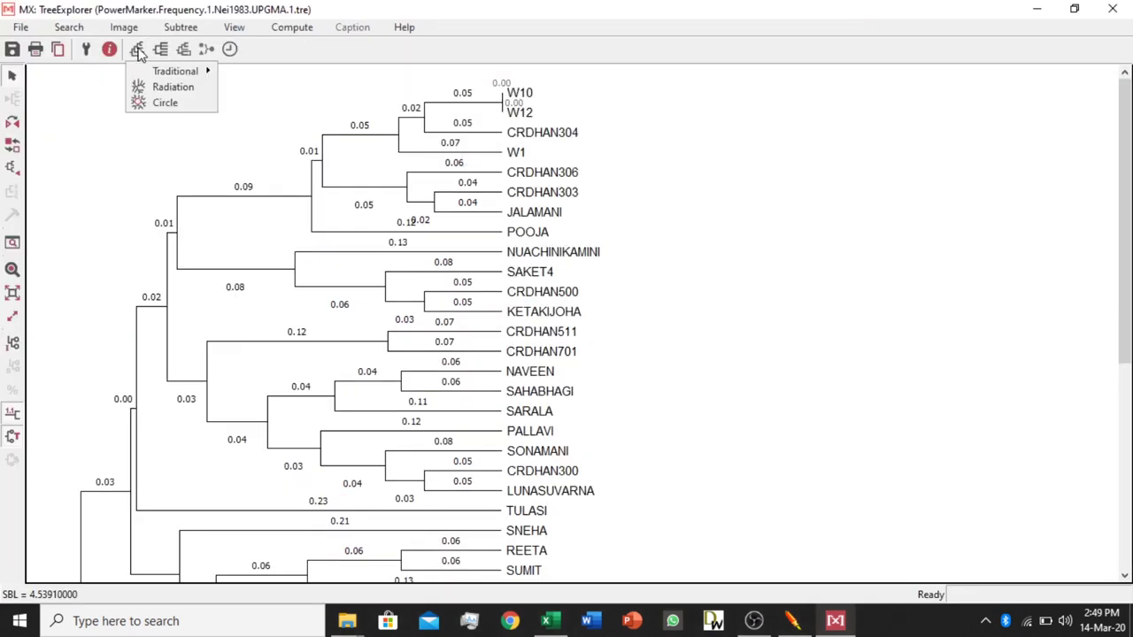
pyautogui.click(158, 89)
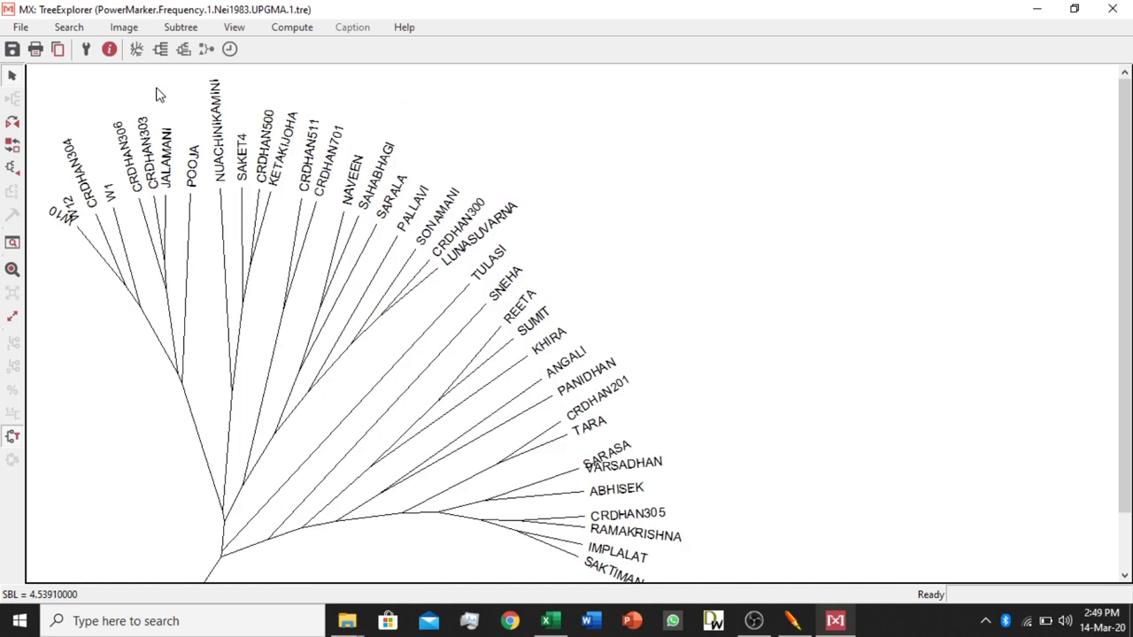
pyautogui.click(137, 51)
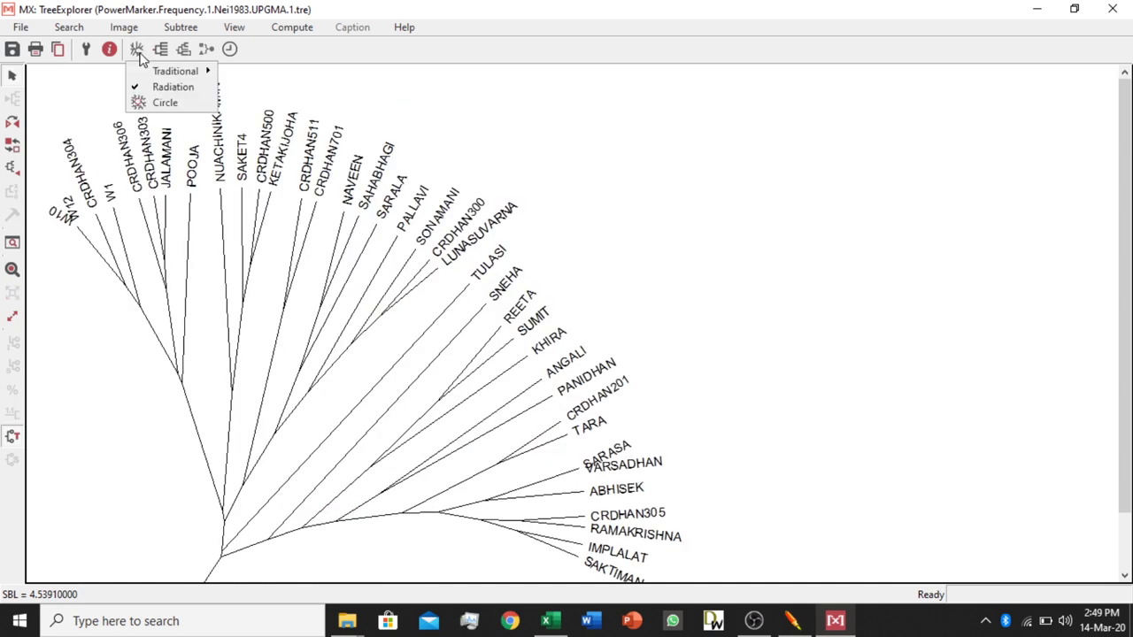
pyautogui.click(158, 103)
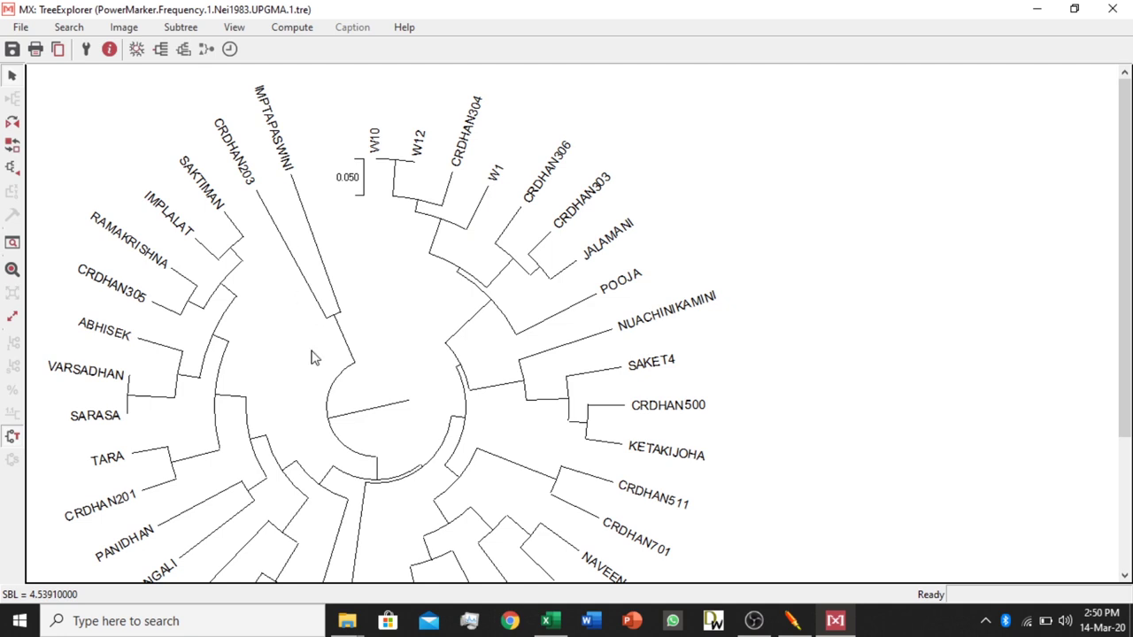
pyautogui.click(161, 50)
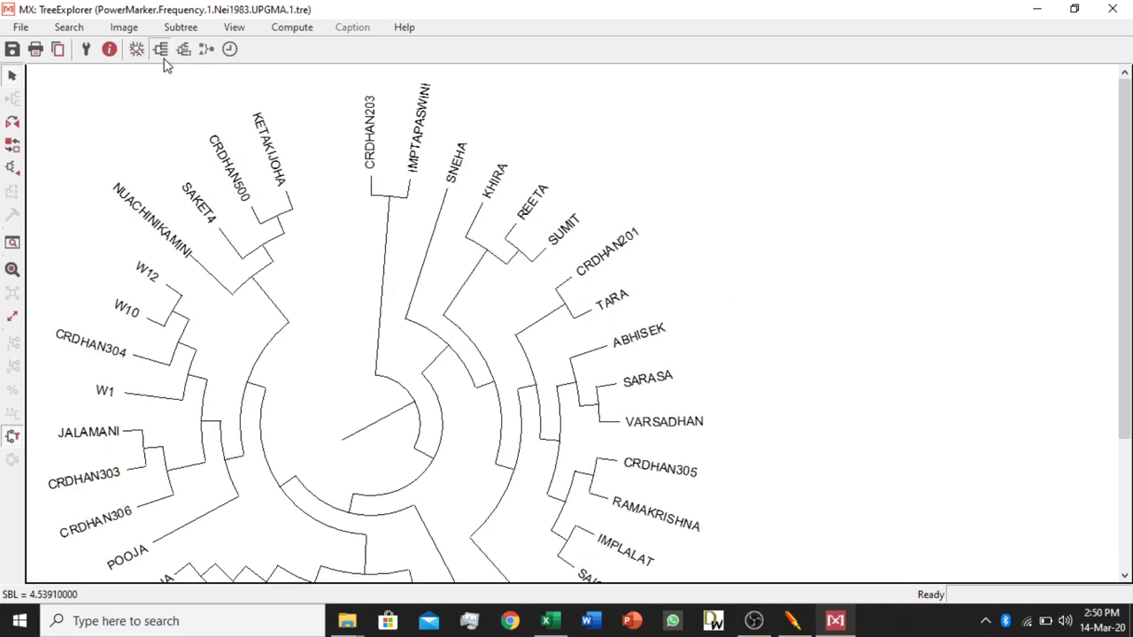
pyautogui.click(163, 64)
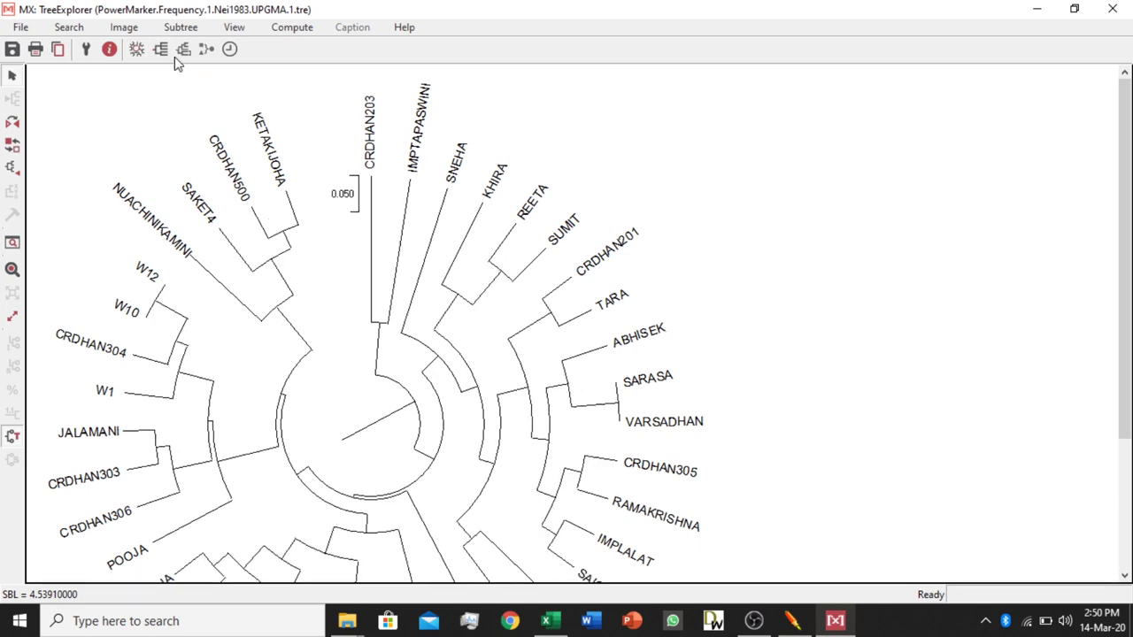
# - Preview the tree in Traditional Straight style with topology only, and return it to Circle style
pyautogui.click(140, 55)
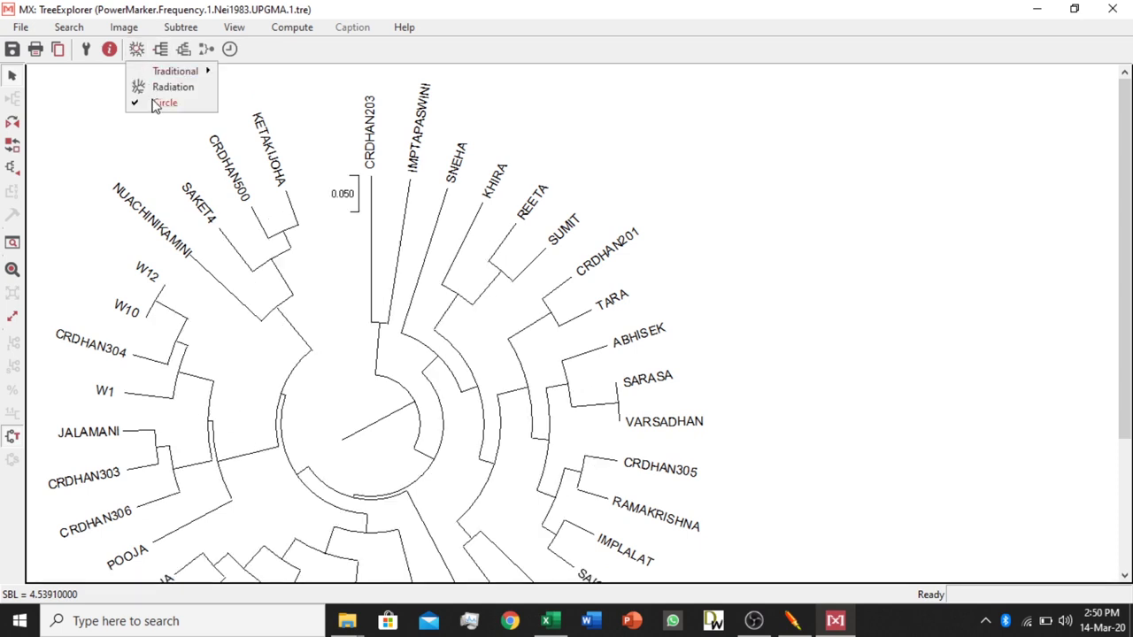
pyautogui.moveTo(191, 73)
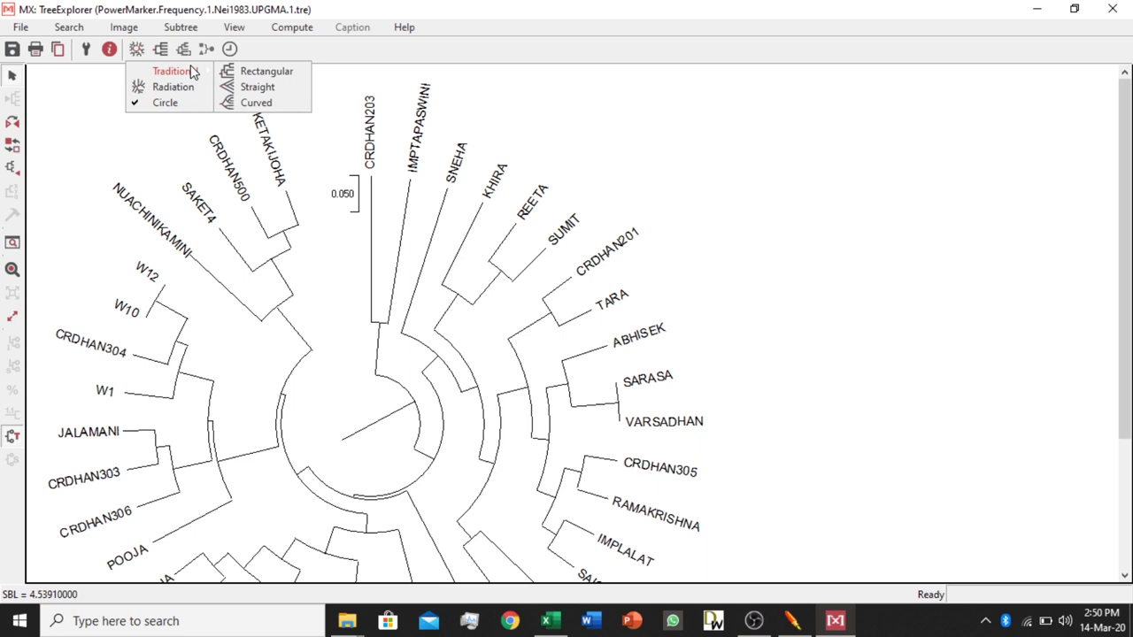
pyautogui.click(264, 90)
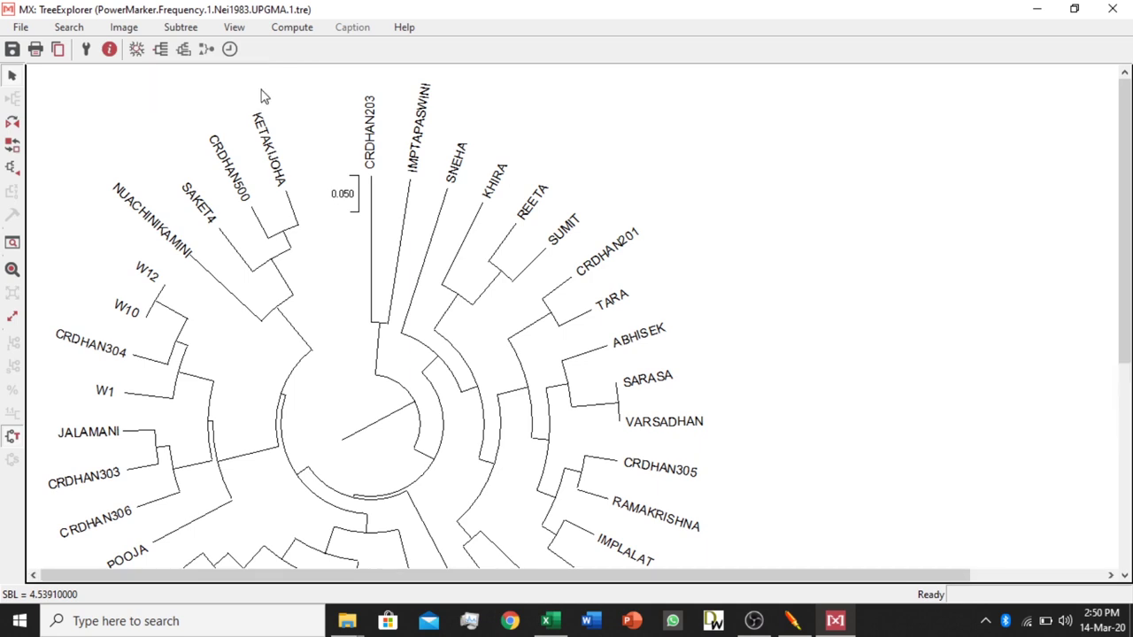
pyautogui.click(154, 54)
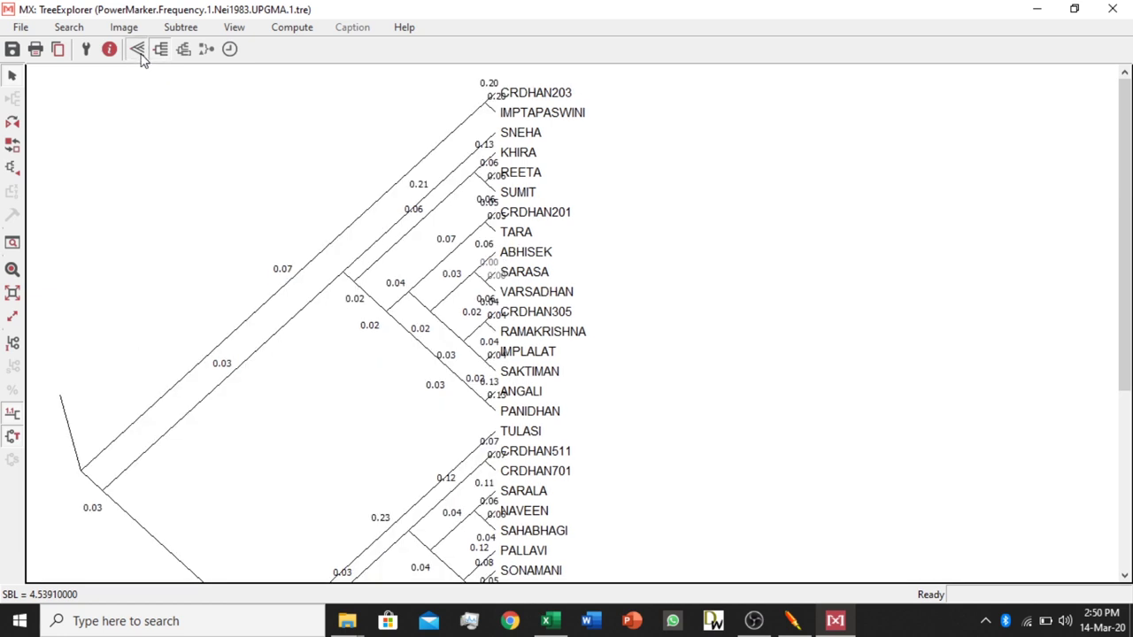
pyautogui.click(139, 51)
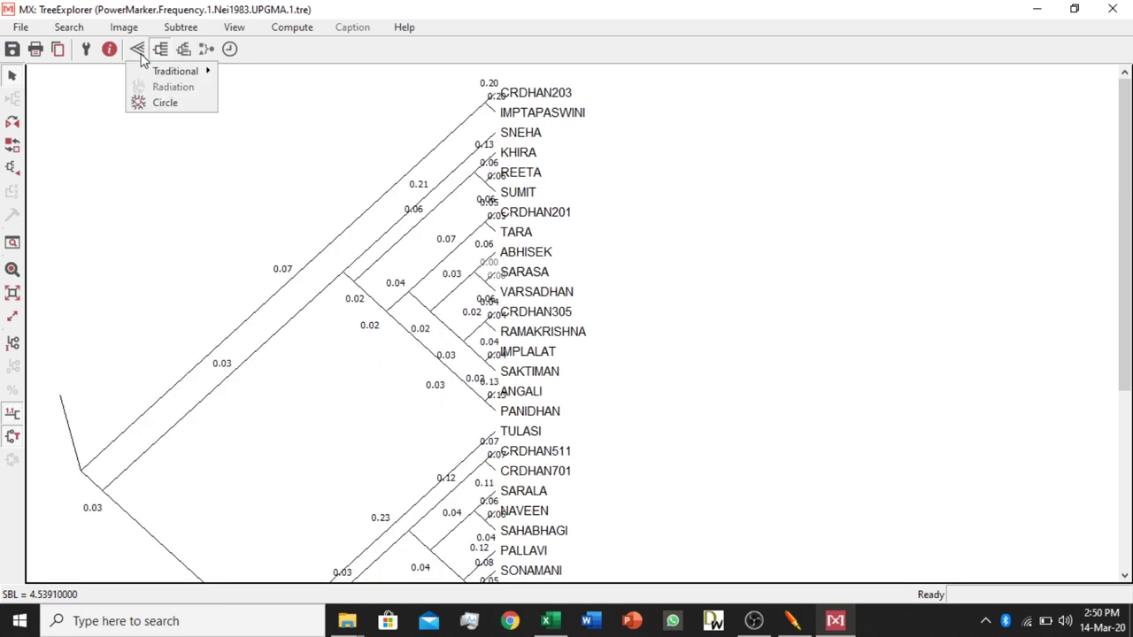
pyautogui.click(157, 104)
# - Set the tree to Traditional Rectangular style and turn off topology-only display
pyautogui.click(136, 50)
pyautogui.moveTo(152, 76)
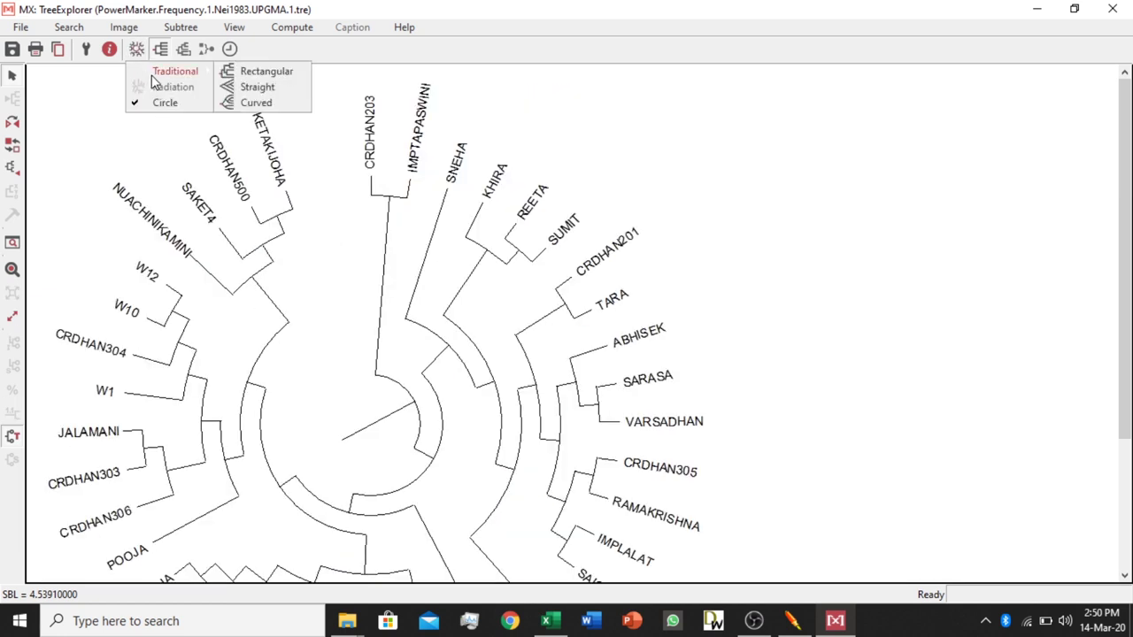
pyautogui.click(262, 71)
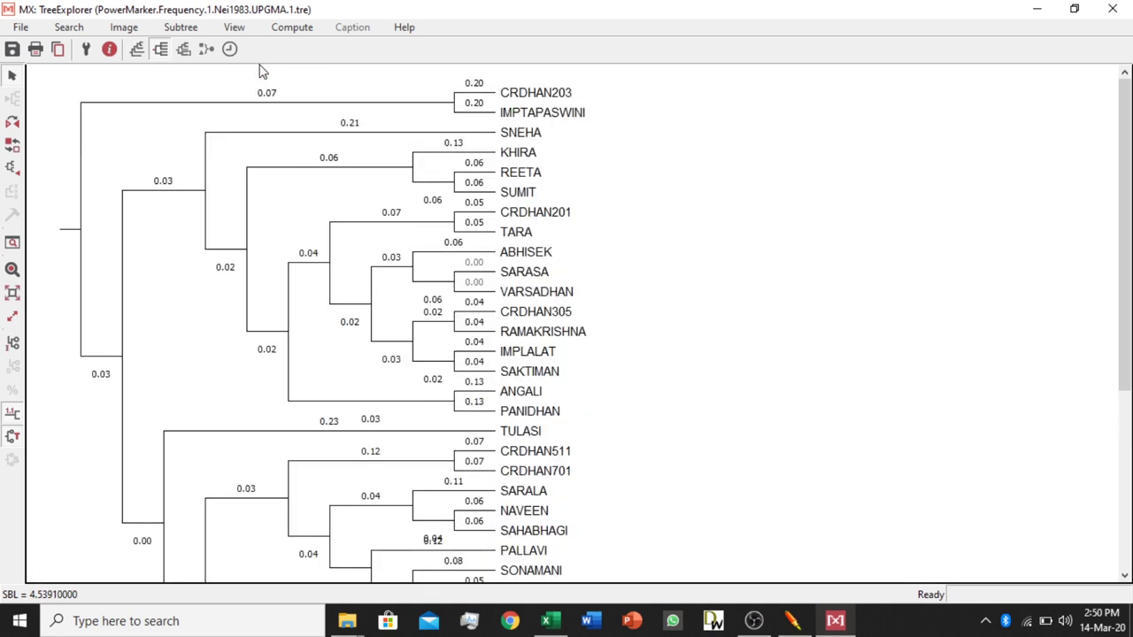
pyautogui.click(161, 50)
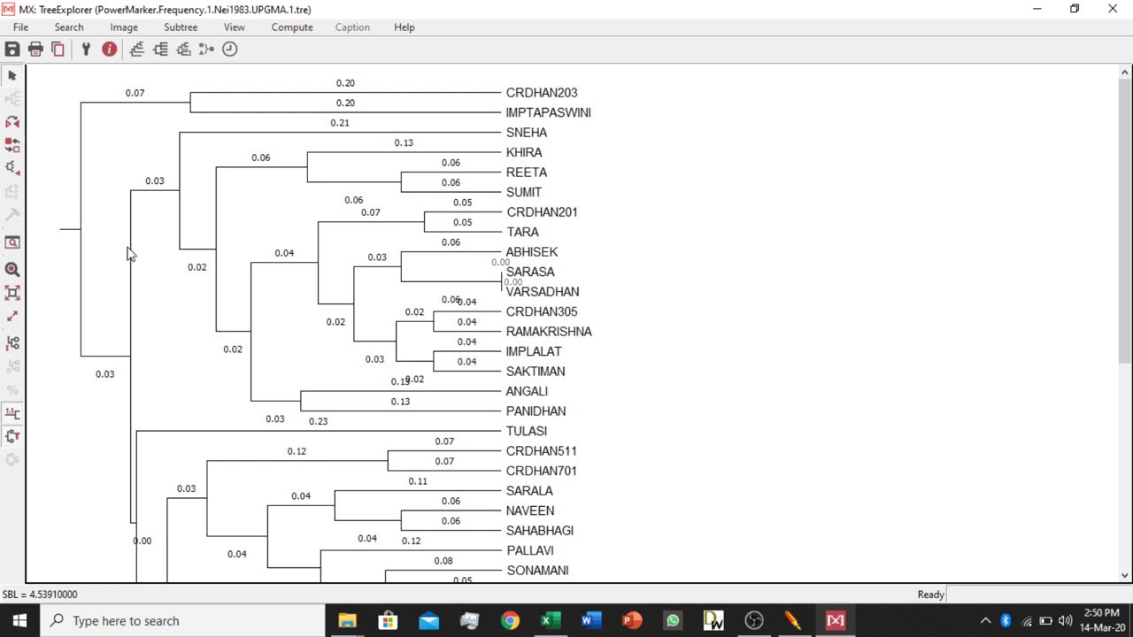
# - Fit the tree to the window, resize it freehand, and fit it to the window again
pyautogui.click(13, 296)
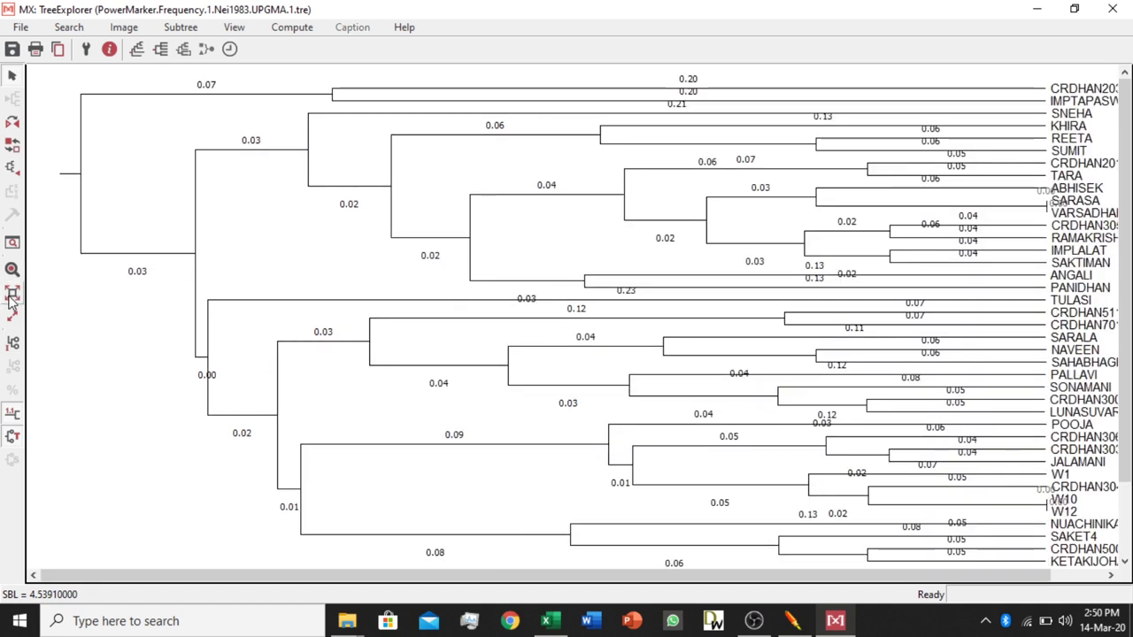
pyautogui.click(11, 332)
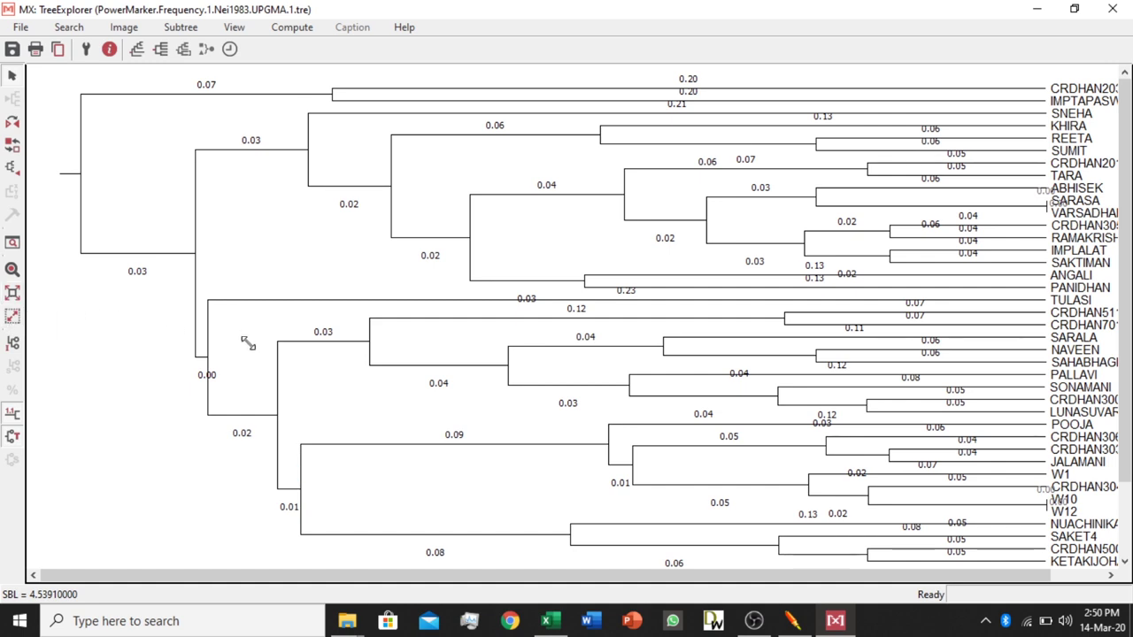
pyautogui.moveTo(232, 342); pyautogui.dragTo(278, 384)
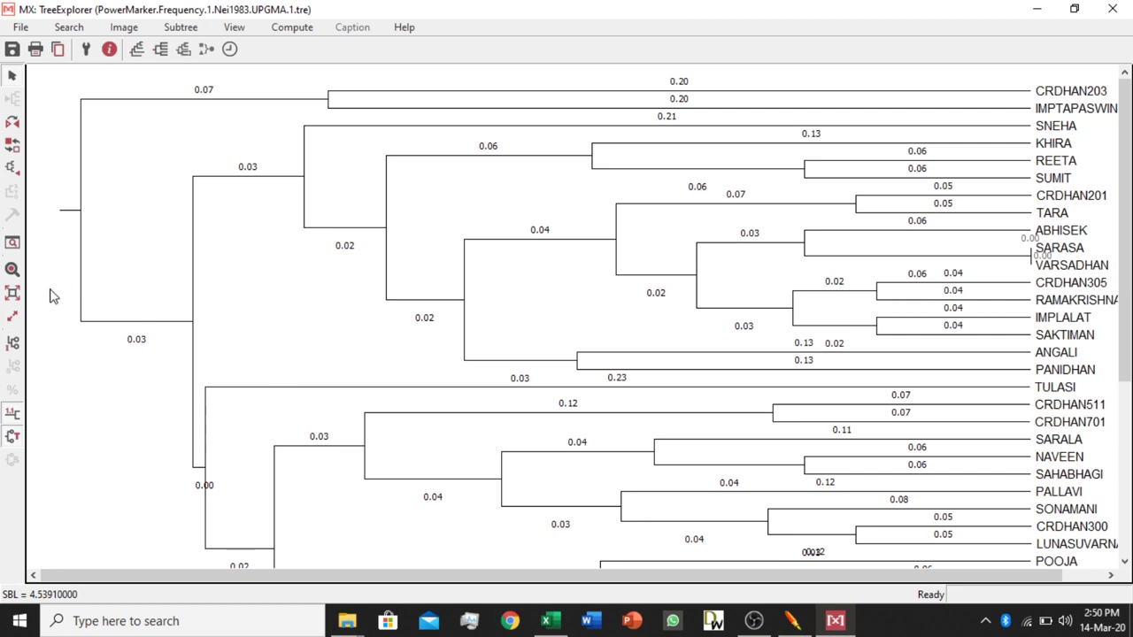
pyautogui.click(13, 293)
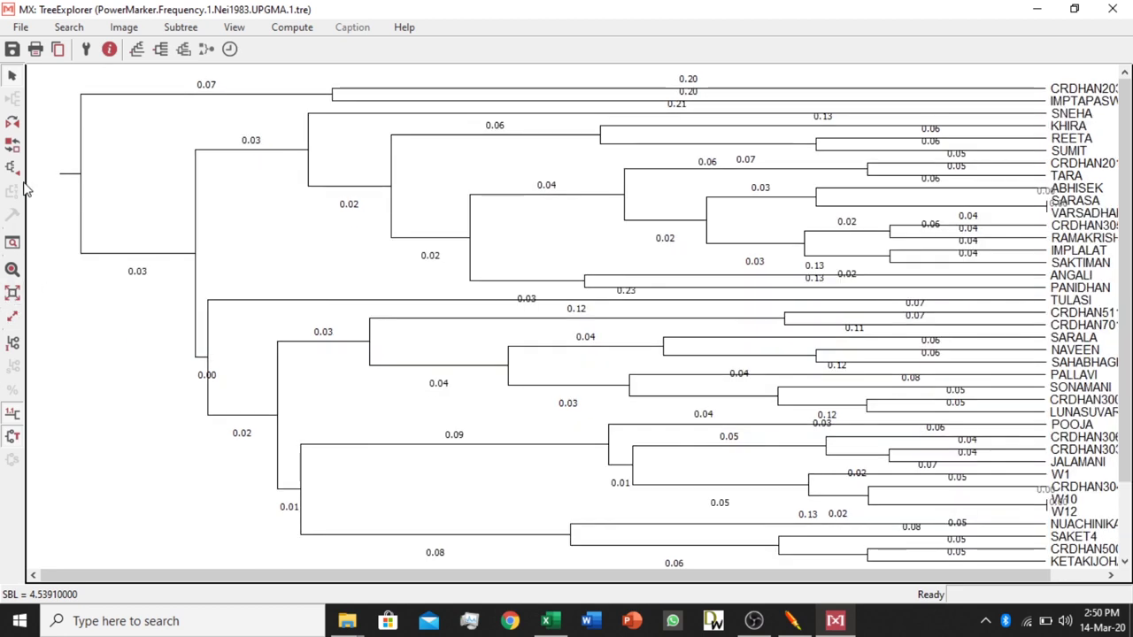
# - Open and cancel the taxa name search, and shrink the tree so its full height and scale bar fit the window
pyautogui.click(13, 271)
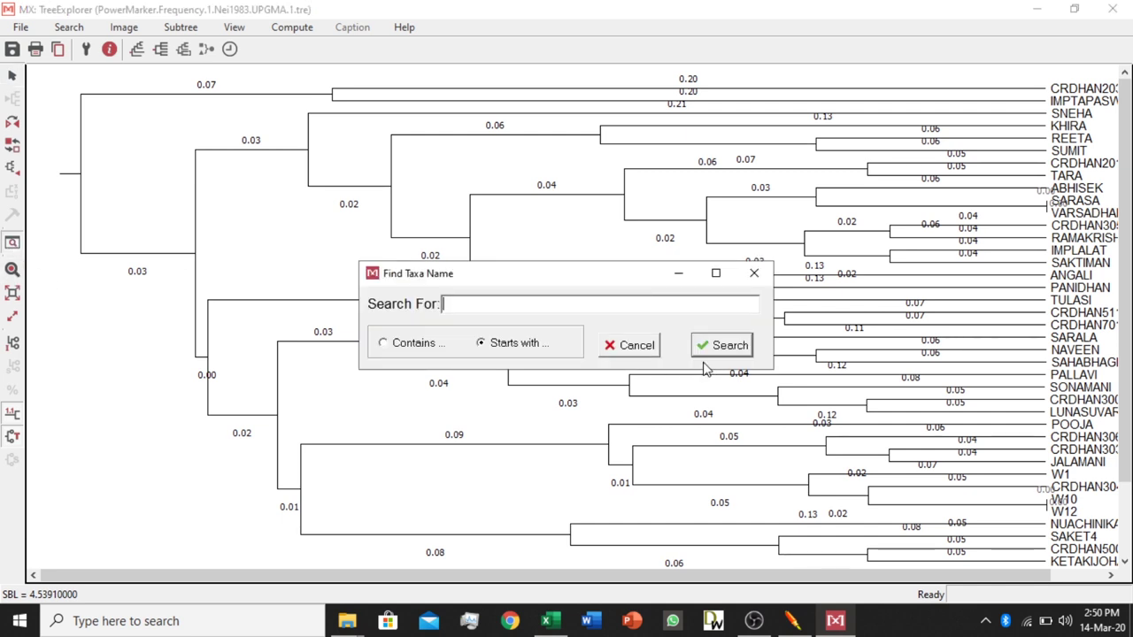
pyautogui.click(634, 346)
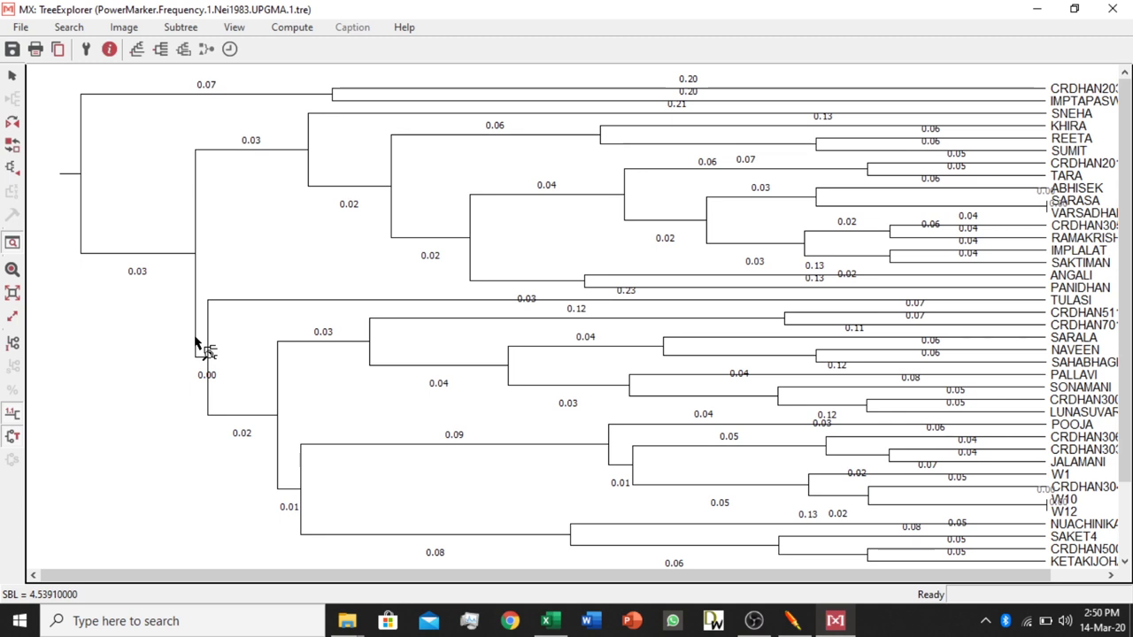
pyautogui.click(13, 320)
pyautogui.click(337, 435)
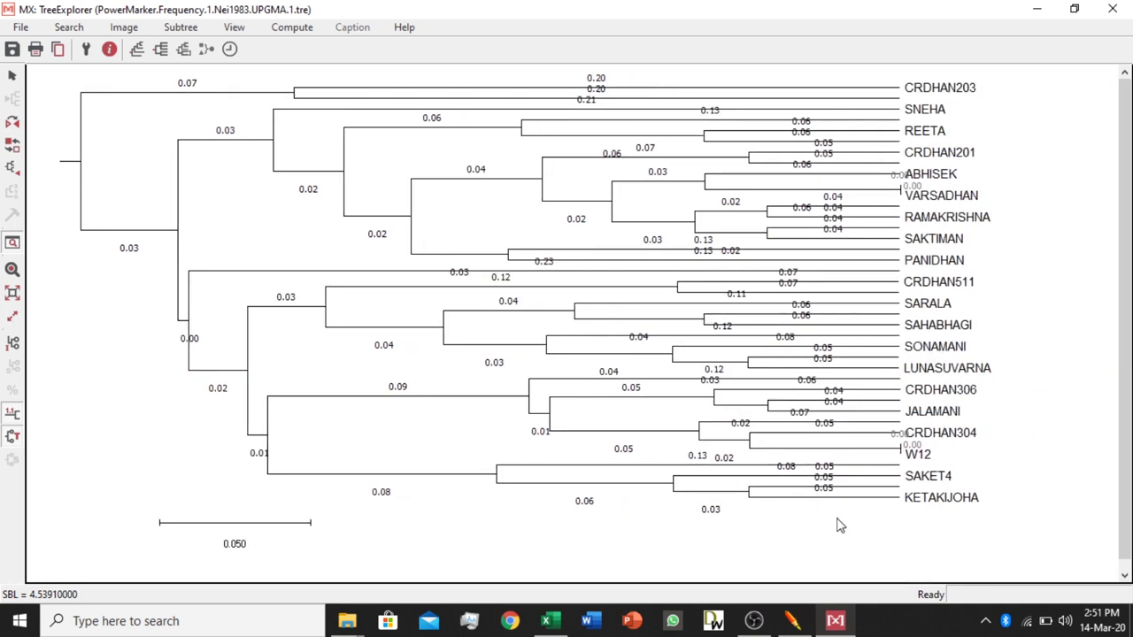
# - Resize the tree to be narrower and taller, and look through it down to the scale bar and back
pyautogui.click(13, 317)
pyautogui.moveTo(1022, 508); pyautogui.dragTo(653, 575)
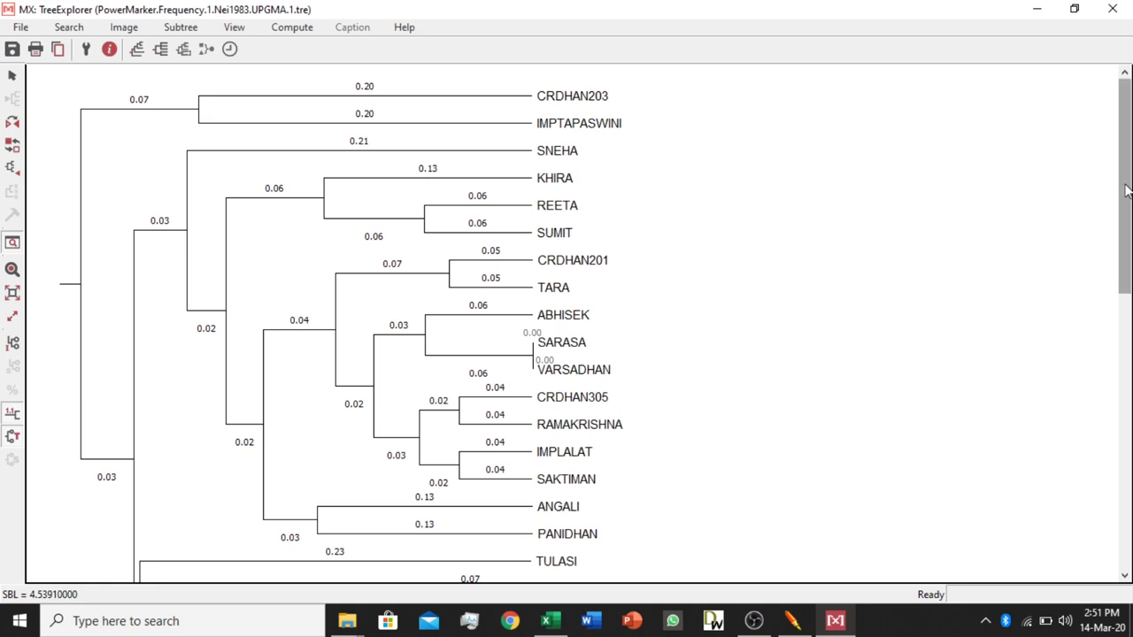
pyautogui.moveTo(1126, 191); pyautogui.dragTo(1121, 528)
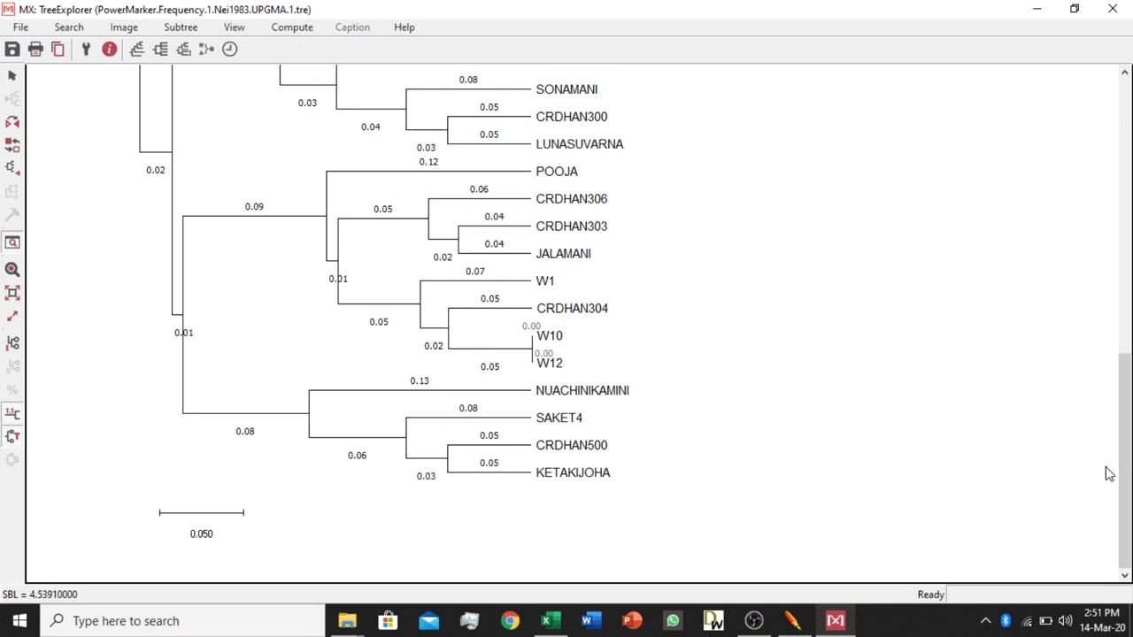
pyautogui.moveTo(1125, 467); pyautogui.dragTo(1070, 182)
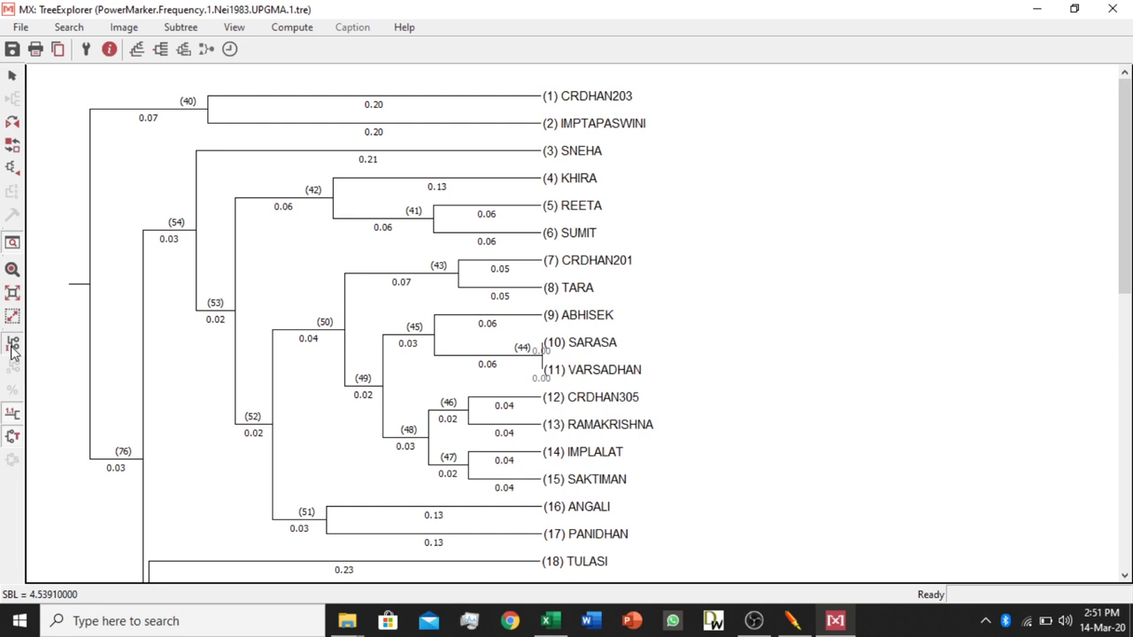
# - Hide the node IDs and branch lengths, and shrink the tree until its full height fits the window
pyautogui.click(13, 348)
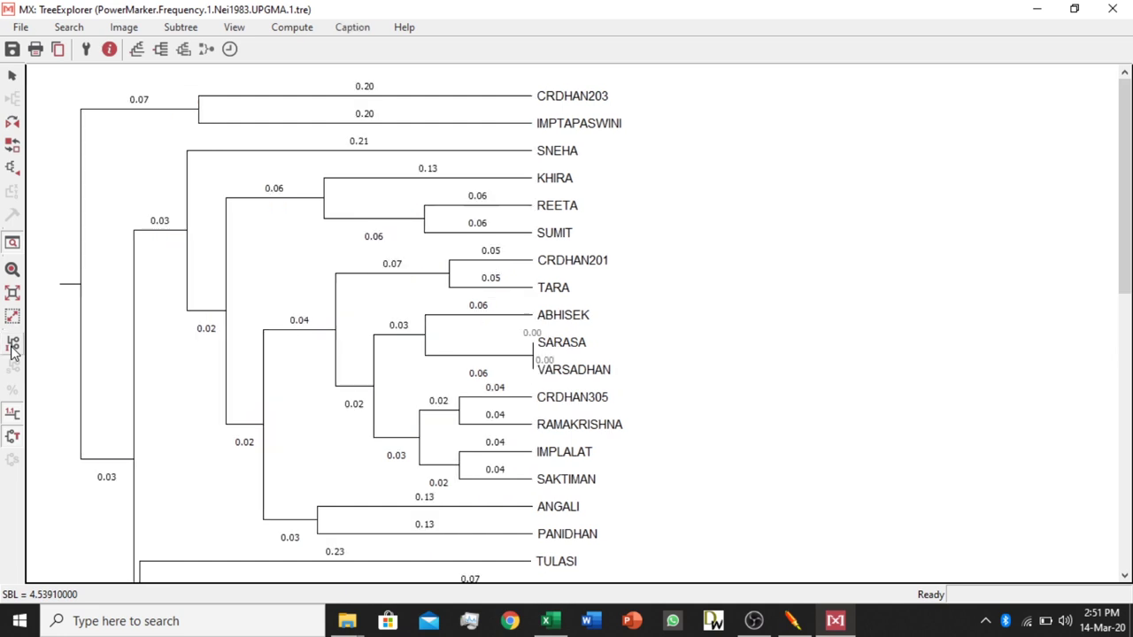
pyautogui.click(12, 432)
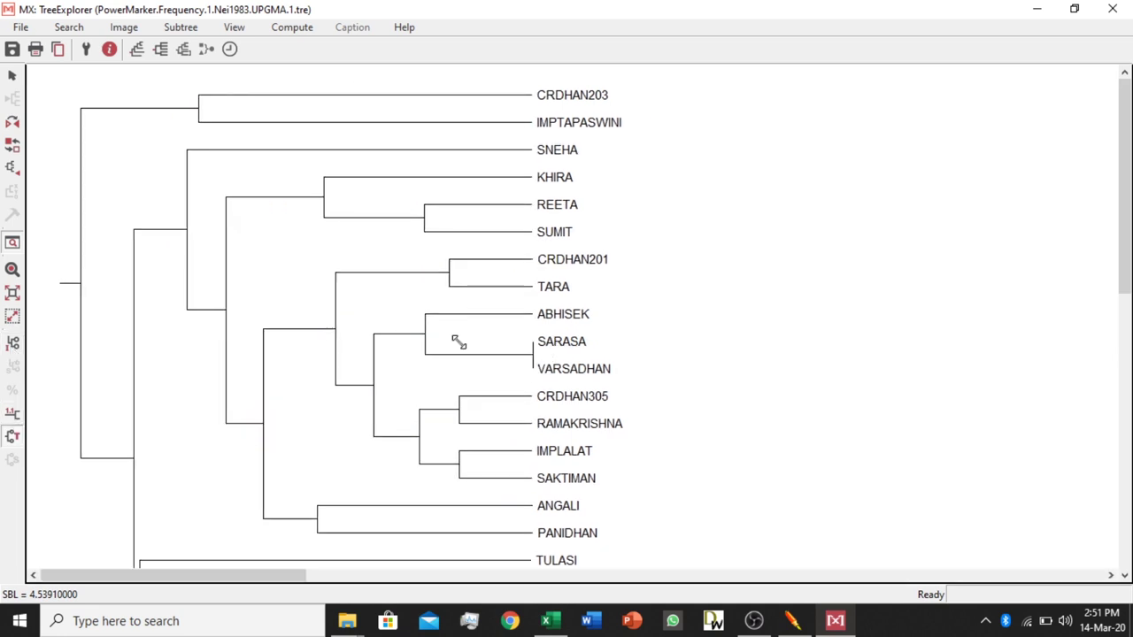
pyautogui.moveTo(460, 342); pyautogui.dragTo(386, 272)
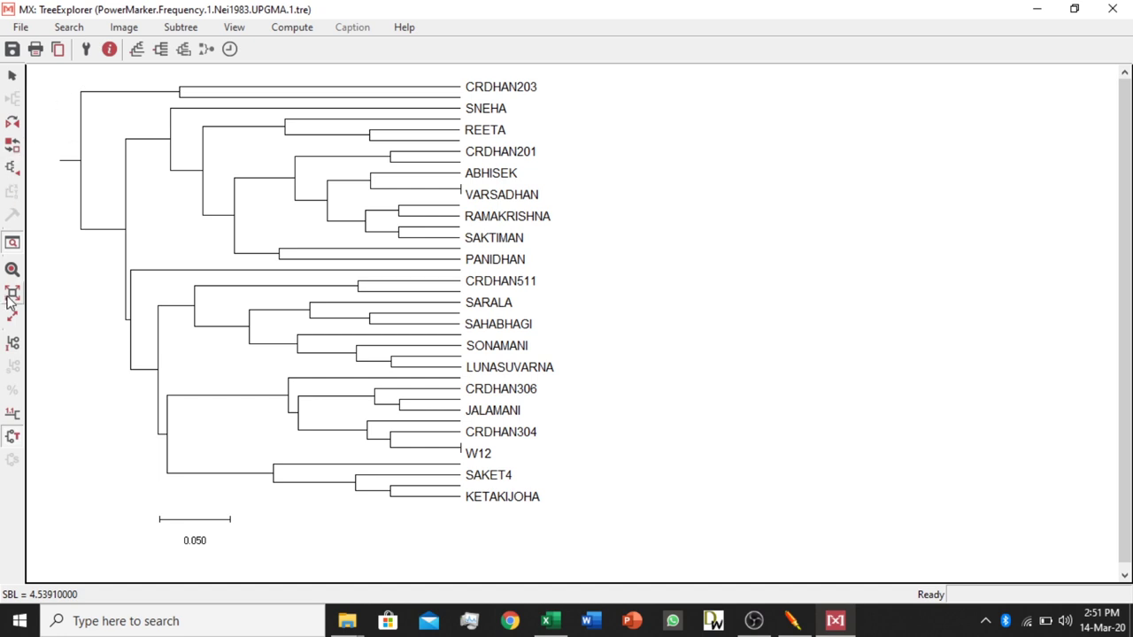
# - Hide and redisplay the taxon names, and set their font to Arial Bold, size 12
pyautogui.click(14, 438)
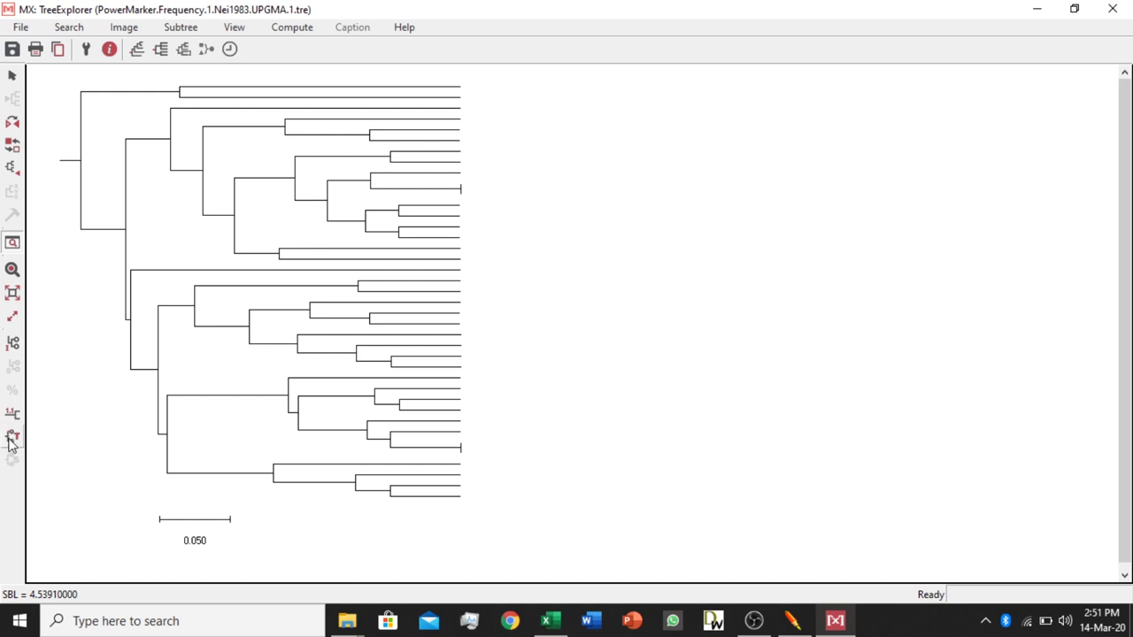
pyautogui.click(13, 437)
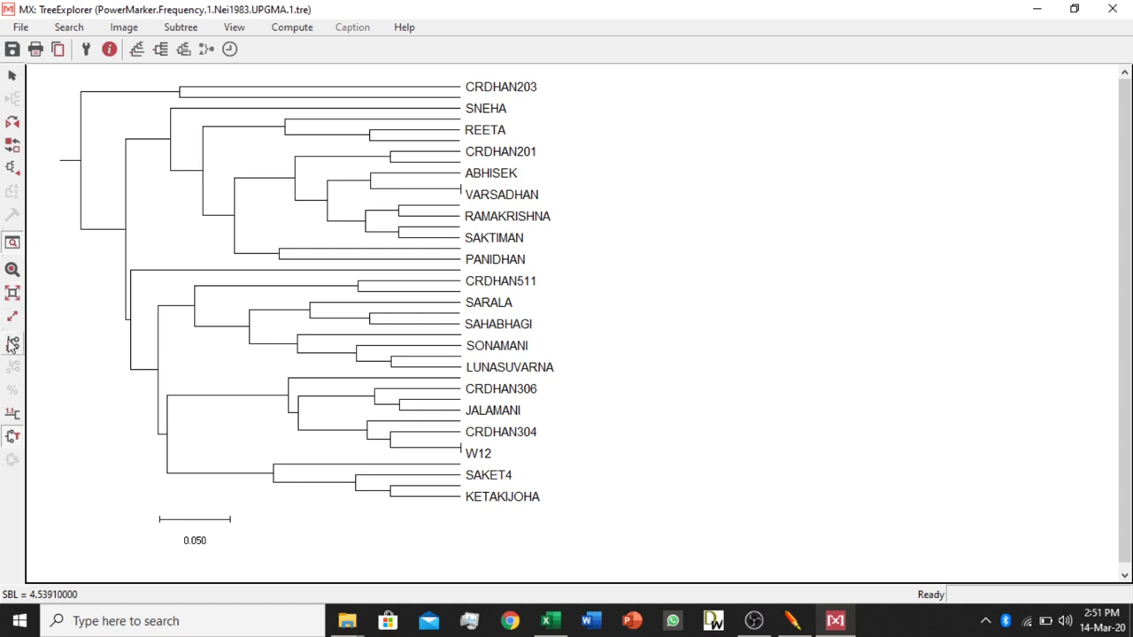
pyautogui.click(77, 56)
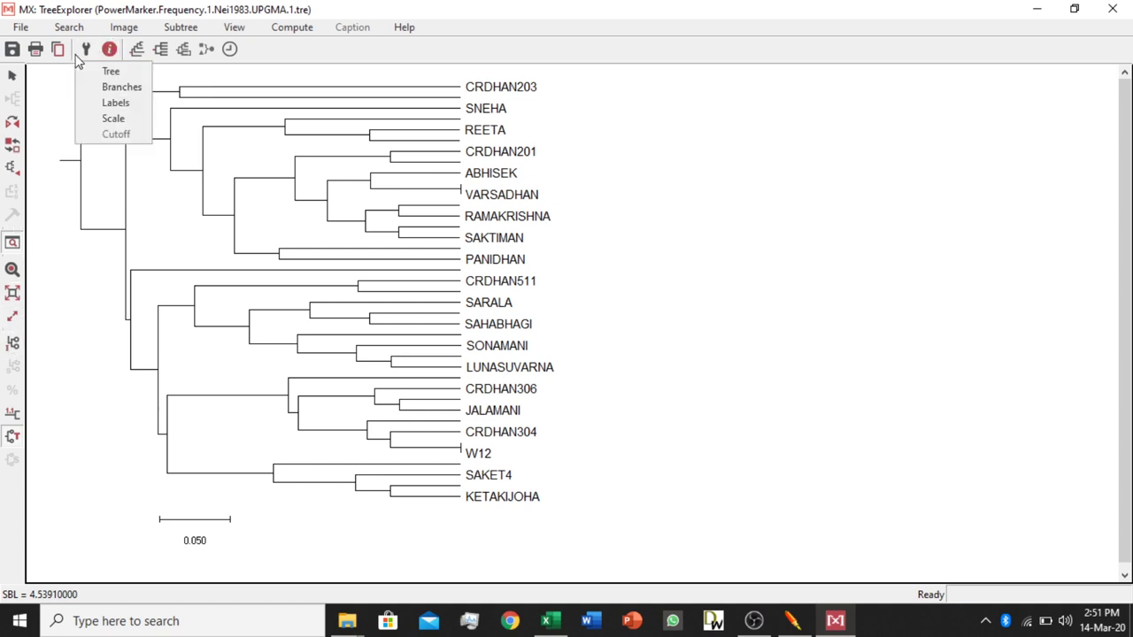
pyautogui.click(116, 104)
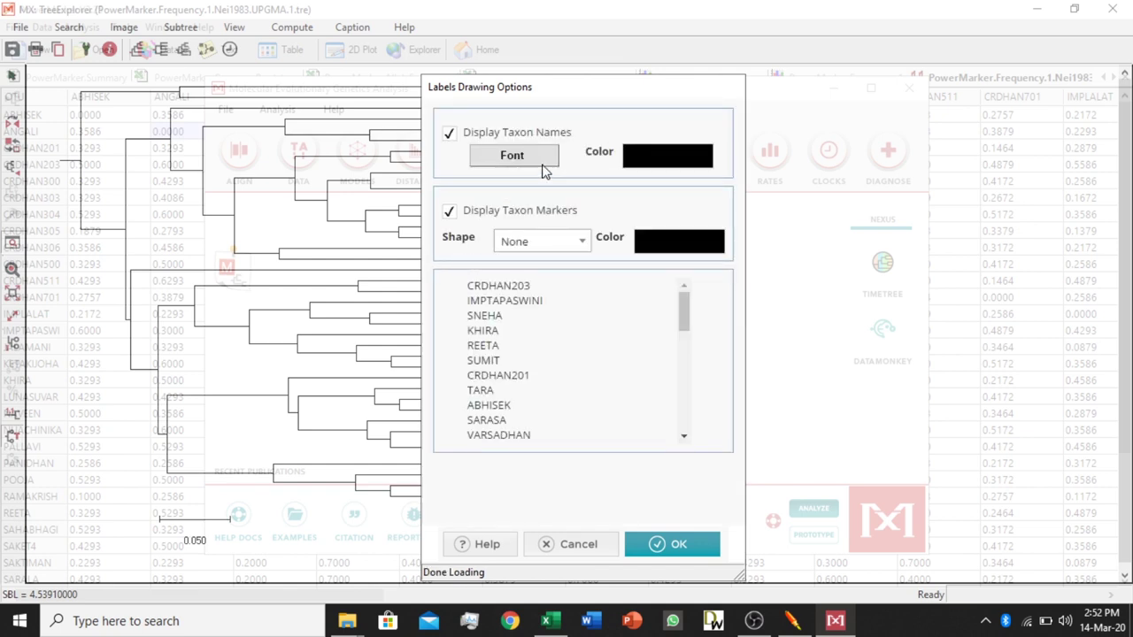
pyautogui.click(542, 164)
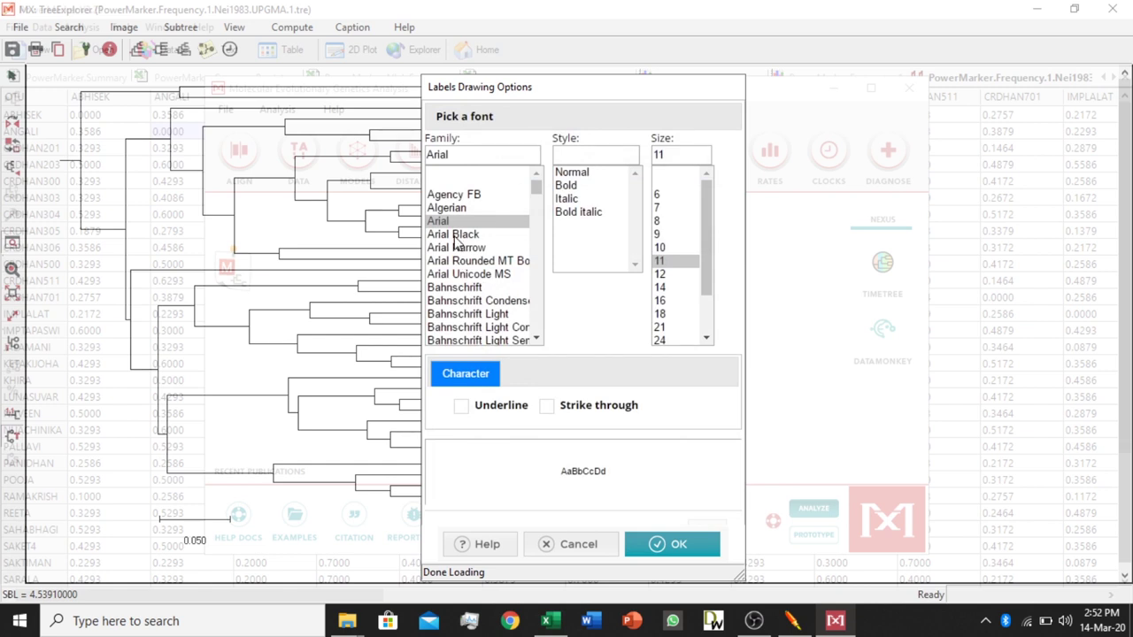
pyautogui.click(567, 185)
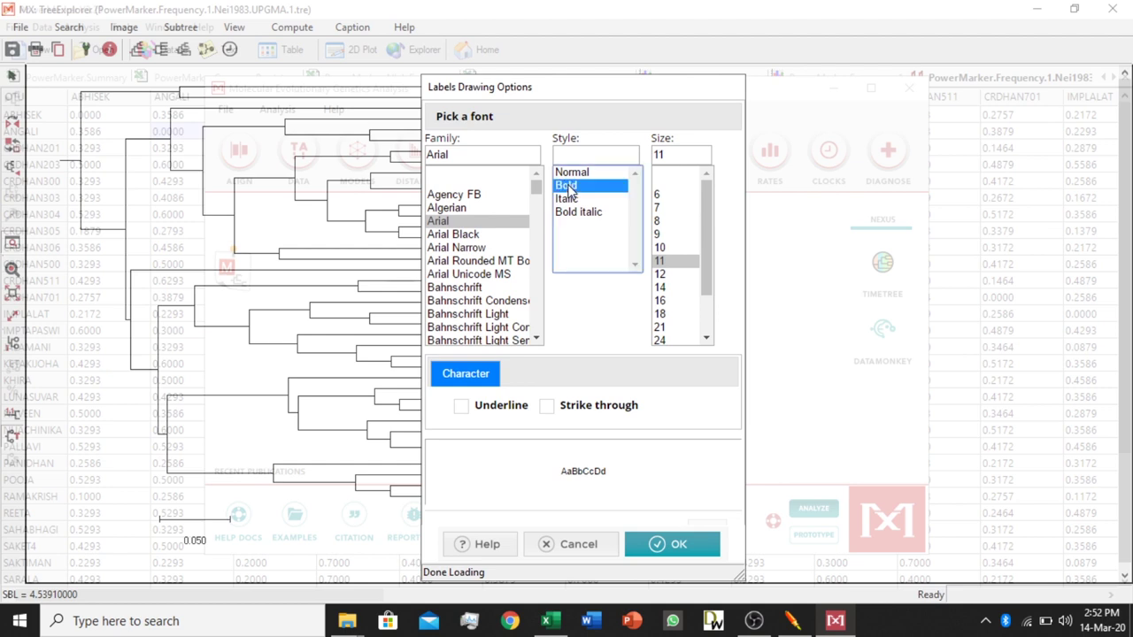
pyautogui.click(661, 276)
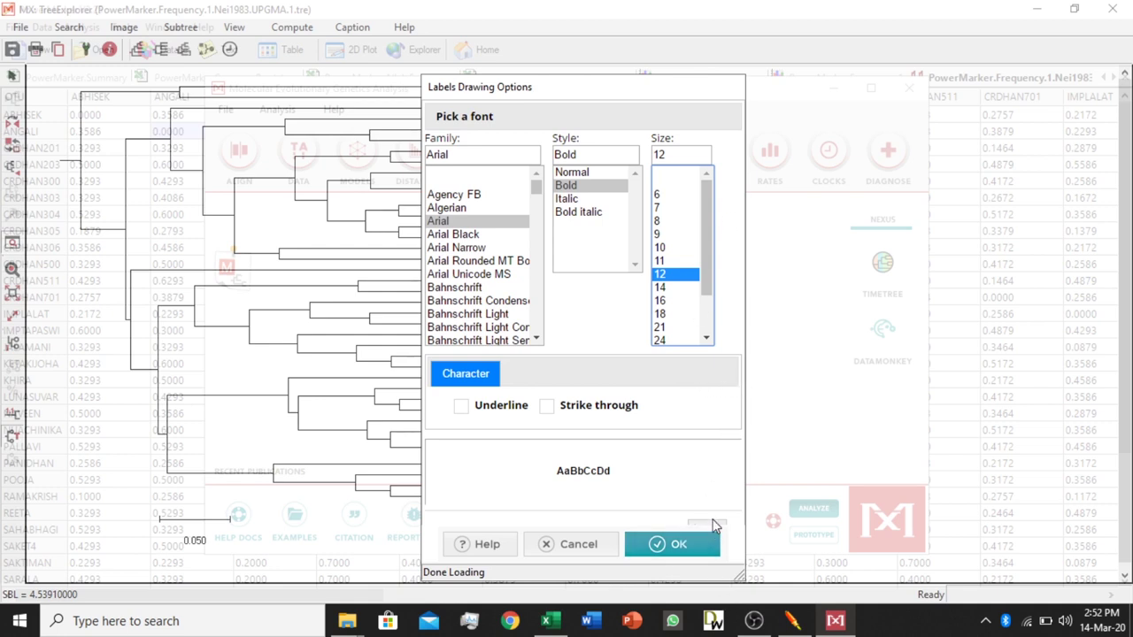
pyautogui.click(722, 477)
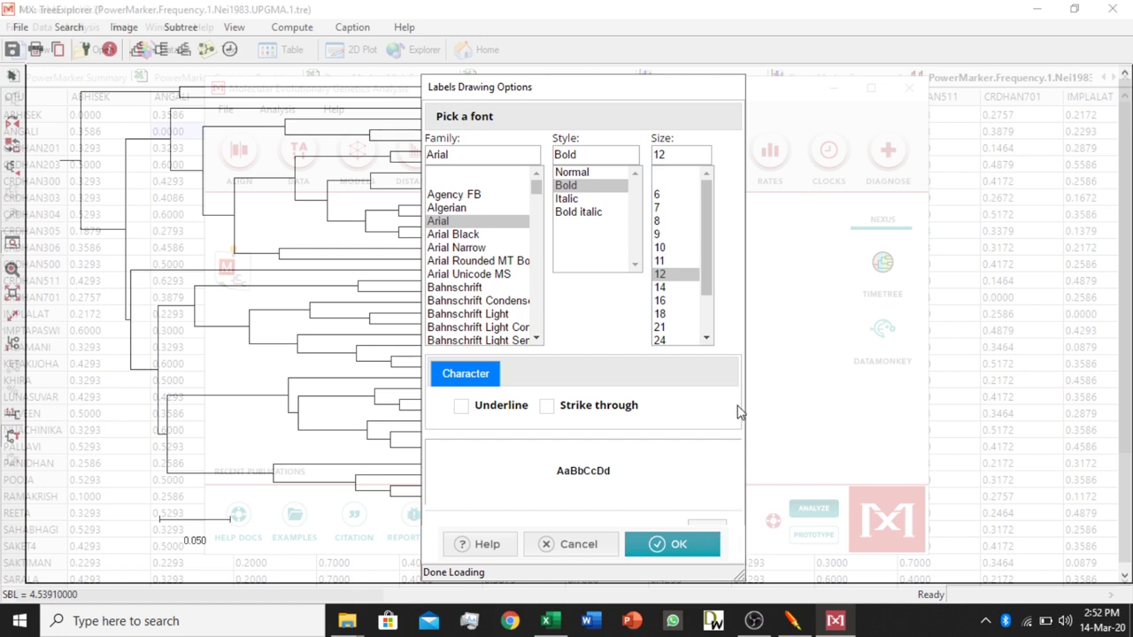
pyautogui.click(673, 545)
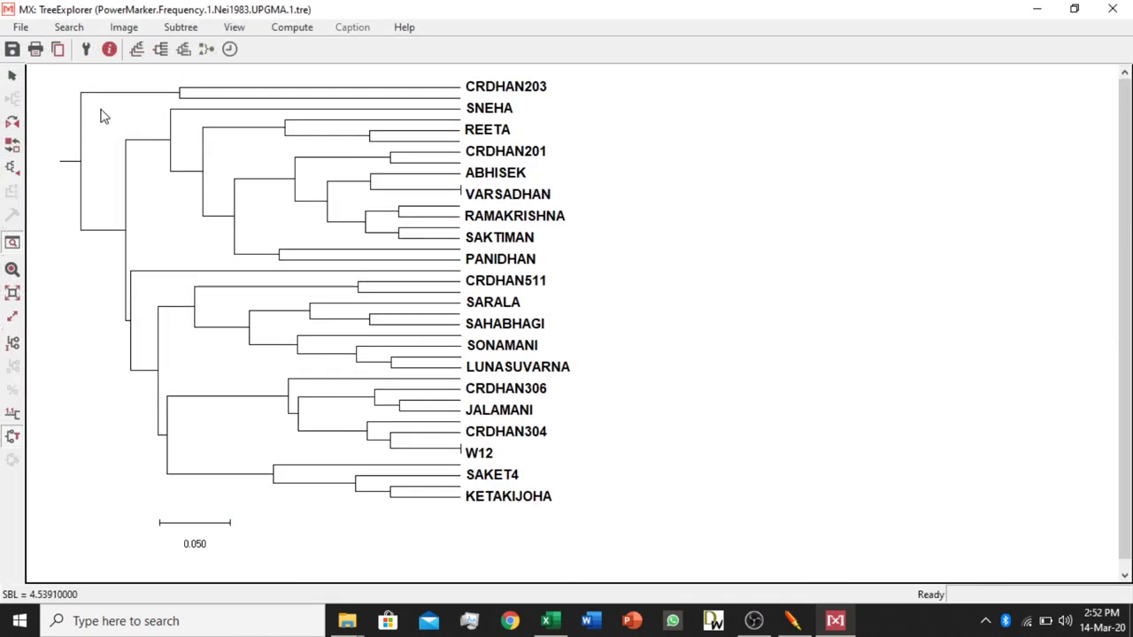
# - For the subtree containing CRDHAN203, choose the branch line option that includes its stem and set the line width to 3 pt
pyautogui.click(179, 96)
pyautogui.click(13, 215)
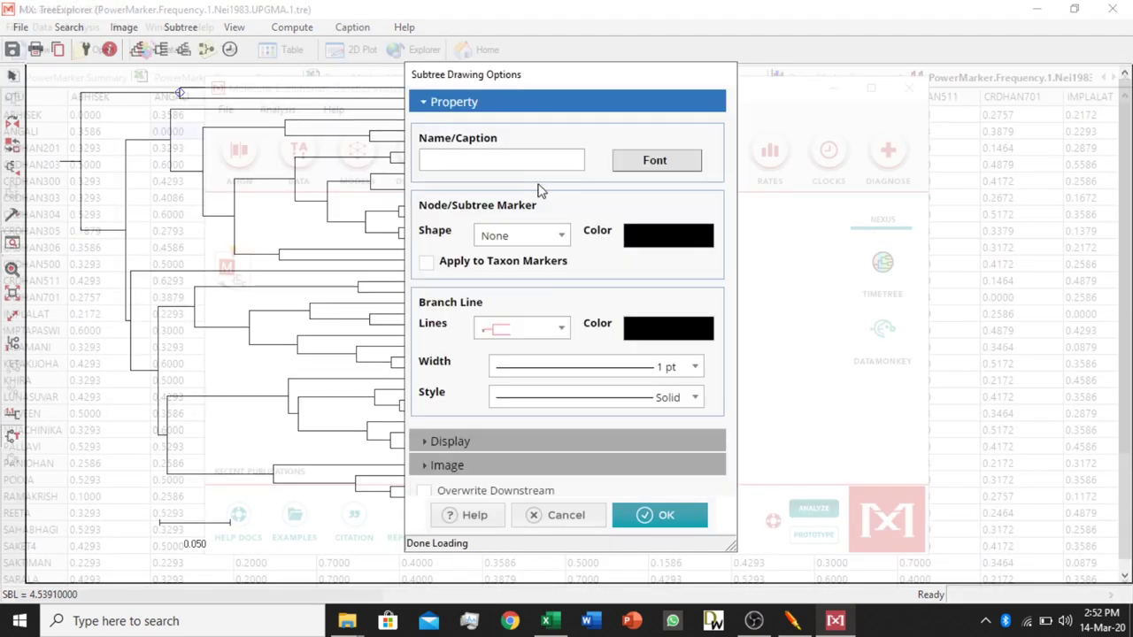
pyautogui.click(557, 329)
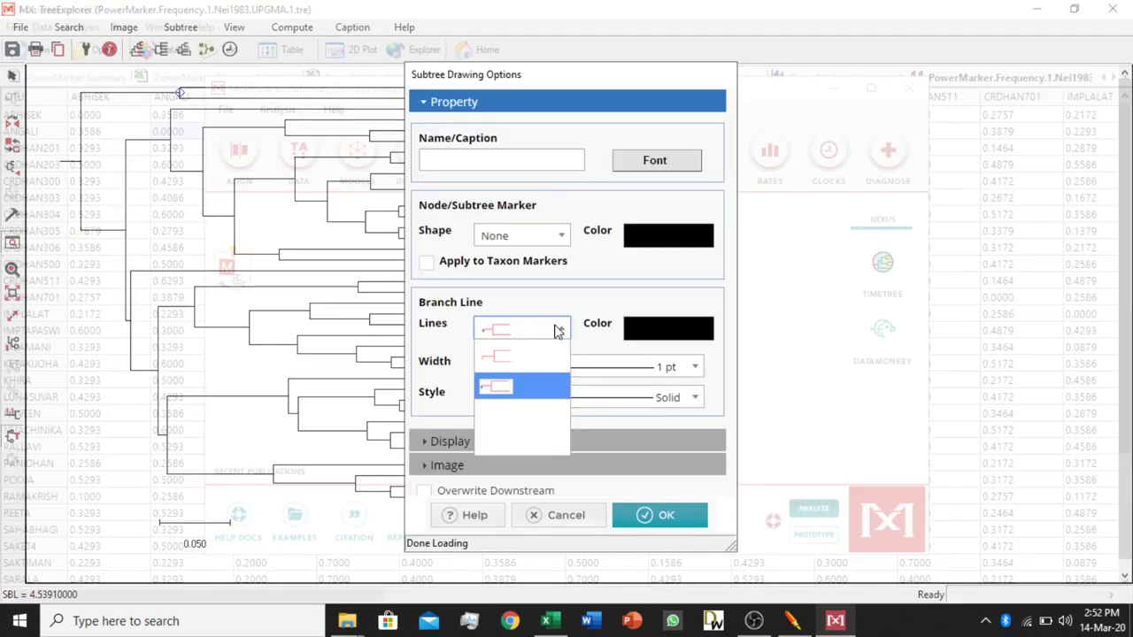
pyautogui.click(515, 359)
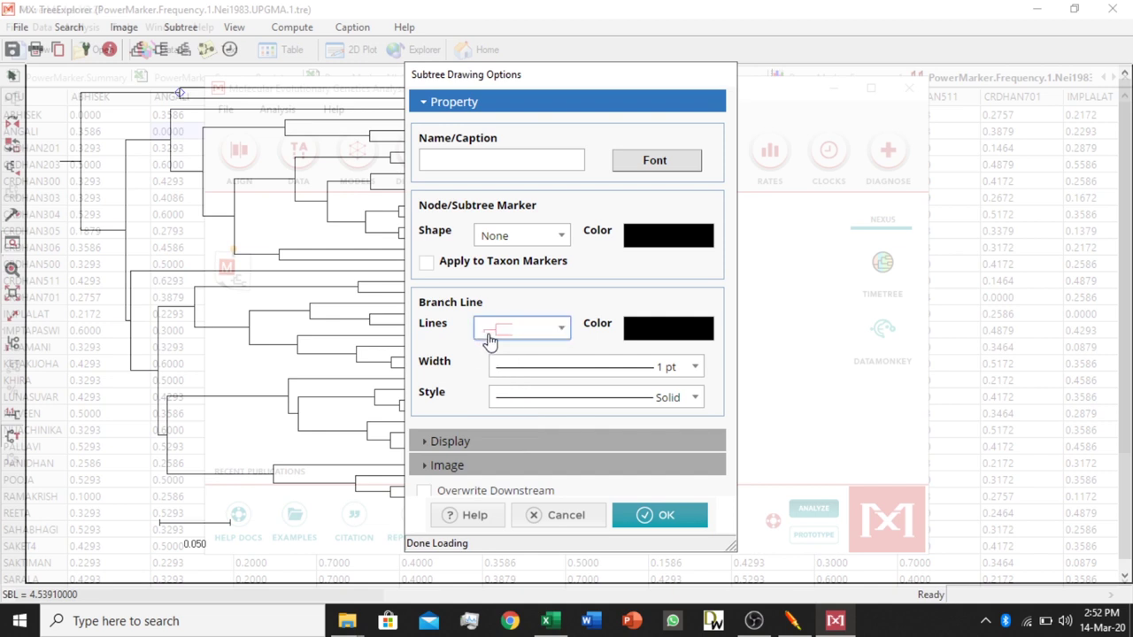
pyautogui.click(608, 374)
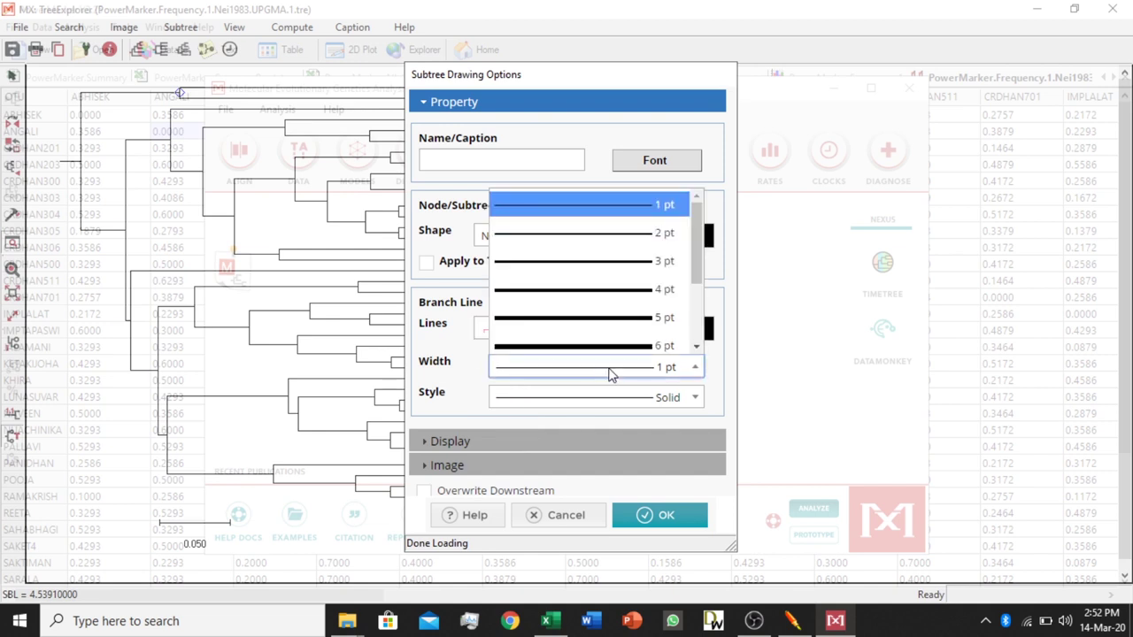
pyautogui.click(605, 262)
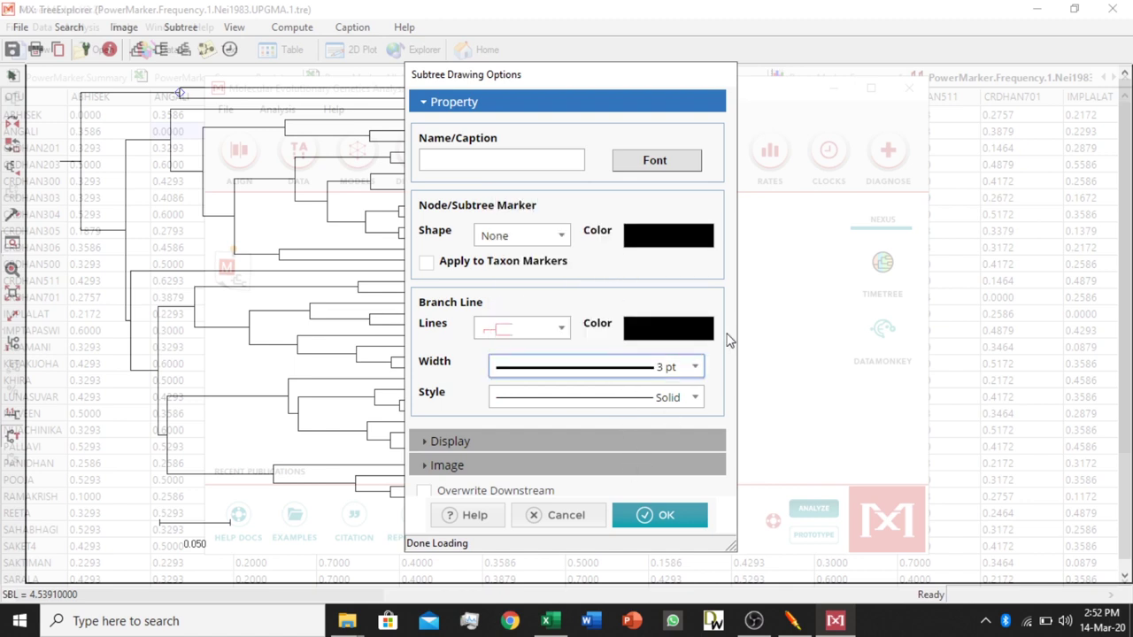
# - Review the subtree's image options, disable its bracket and caption display, and apply the subtree drawing options
pyautogui.click(563, 467)
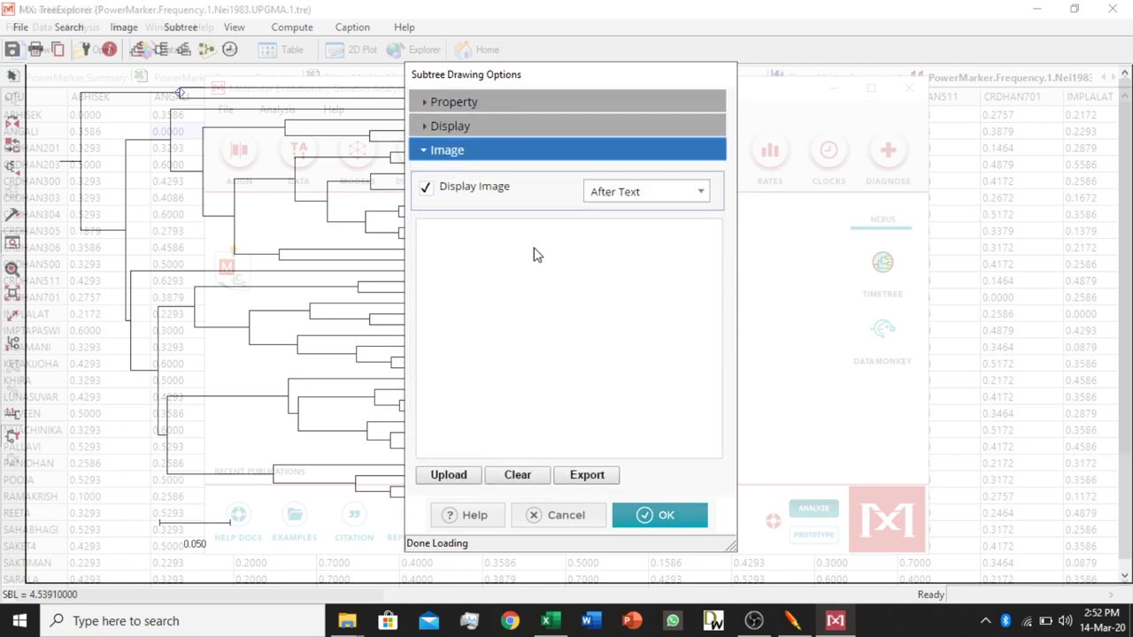
pyautogui.click(474, 131)
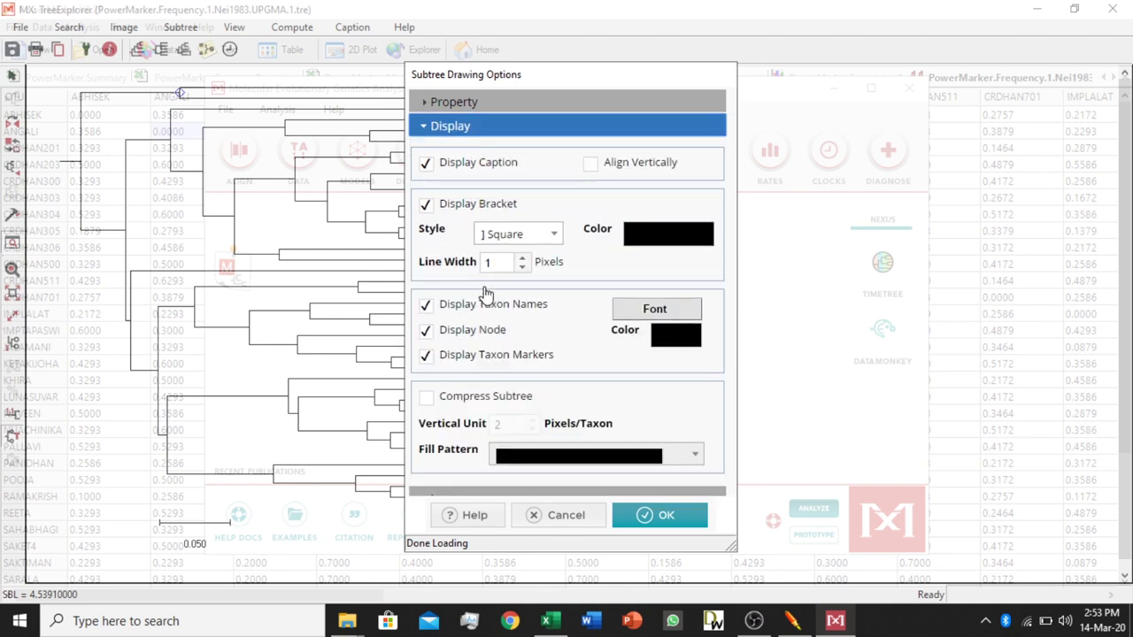
pyautogui.click(426, 207)
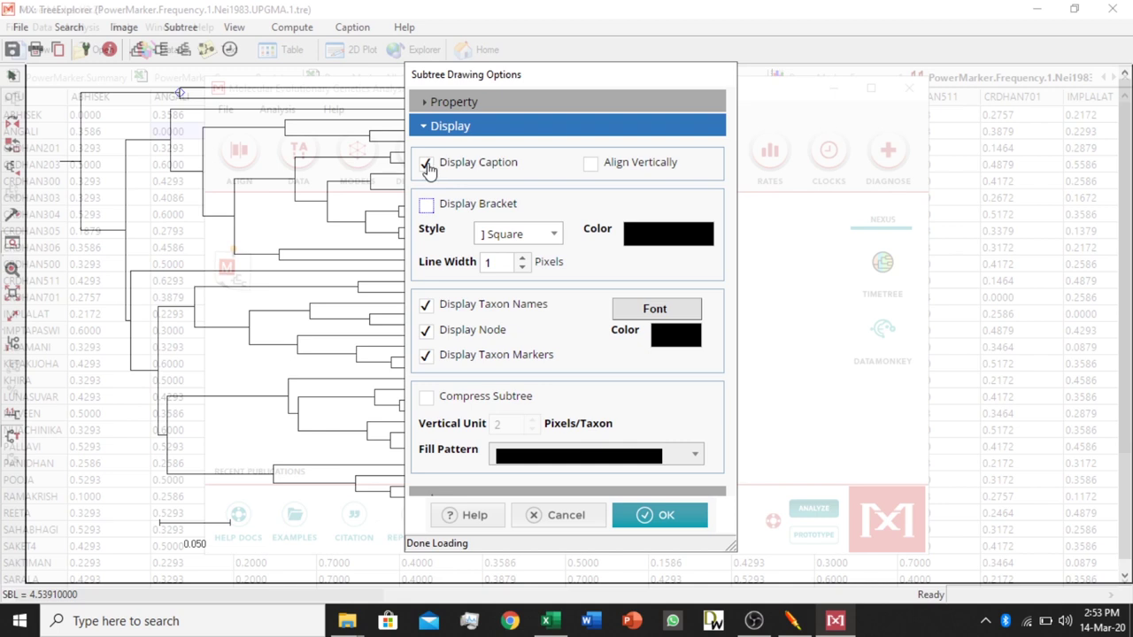
pyautogui.click(427, 166)
pyautogui.click(660, 513)
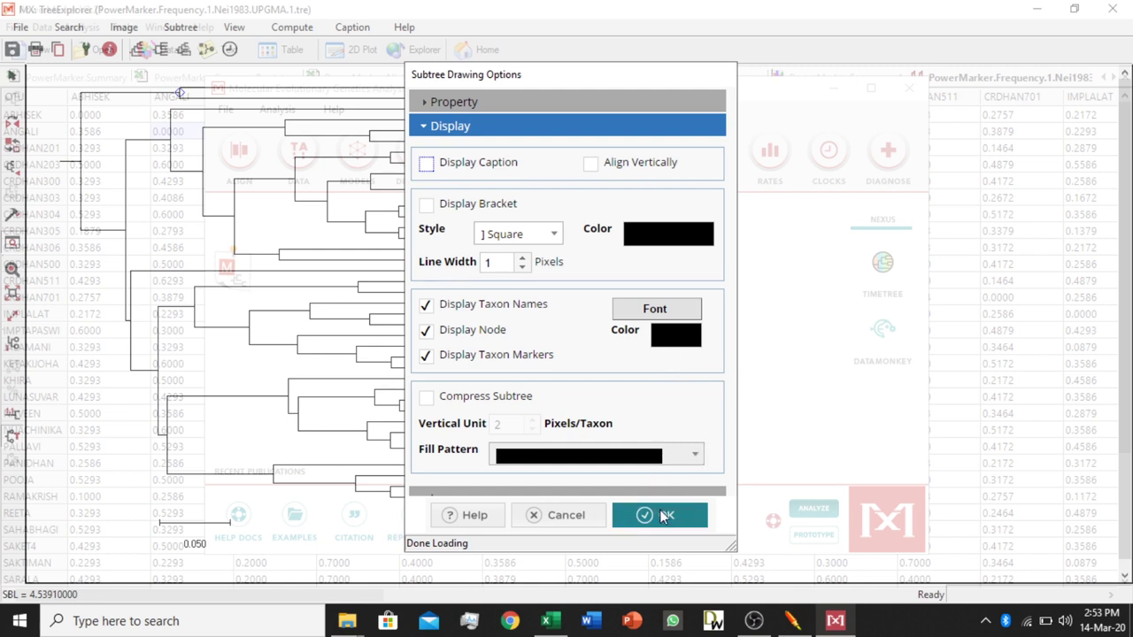
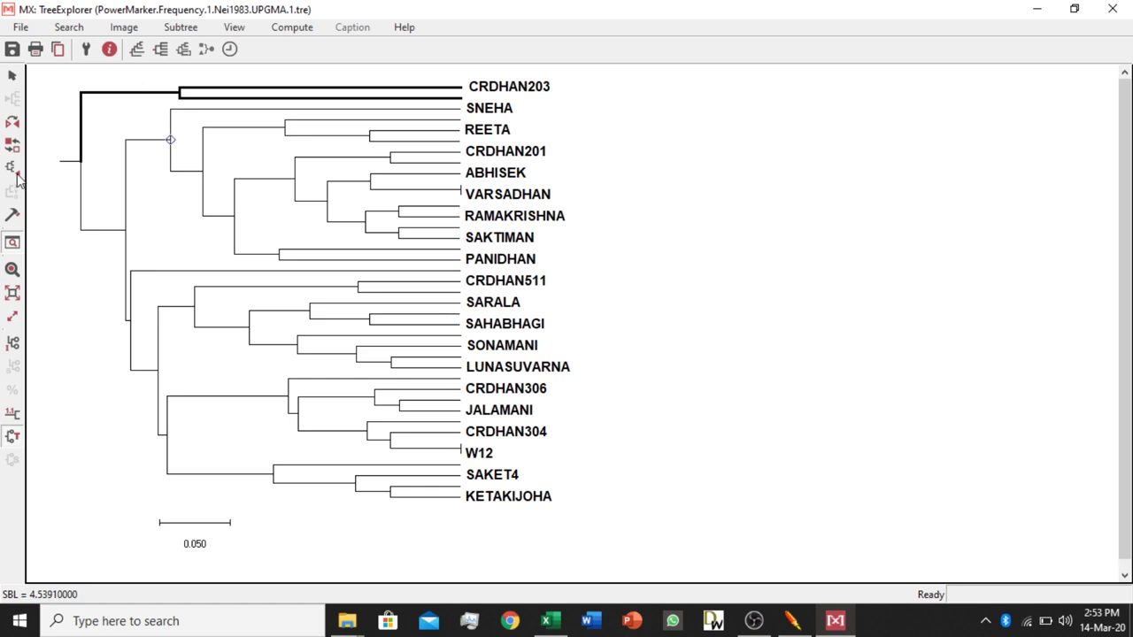
# - Format the SNEHA-to-PANIDHAN subtree's branch lines, including its stem, in red with a 3 pt width
pyautogui.click(14, 215)
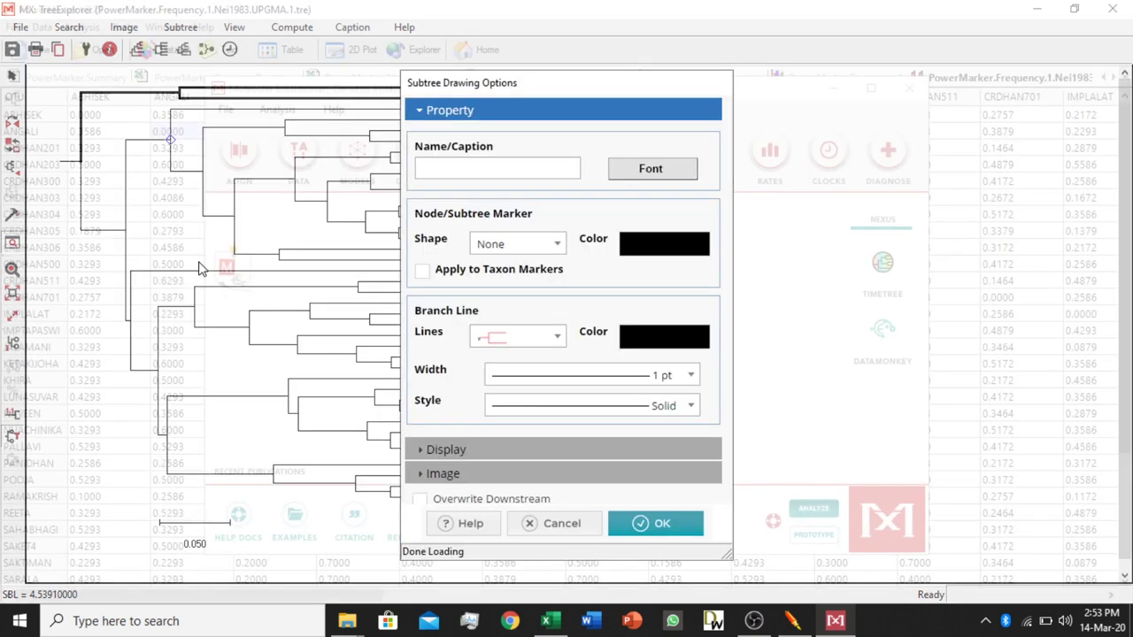
pyautogui.click(563, 340)
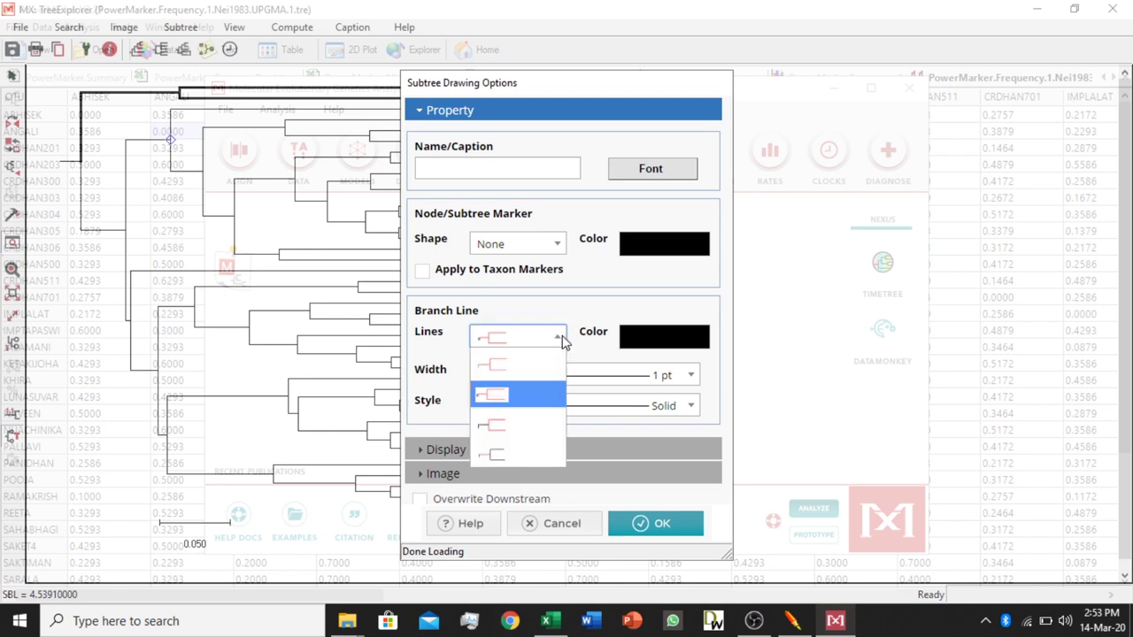
pyautogui.click(528, 370)
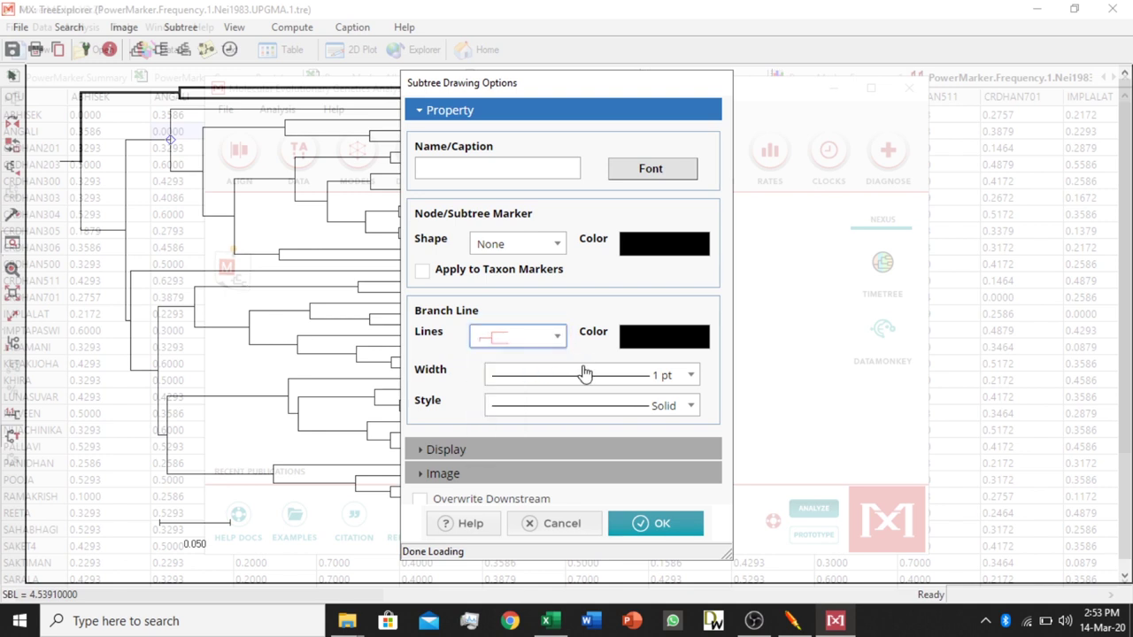
pyautogui.click(641, 342)
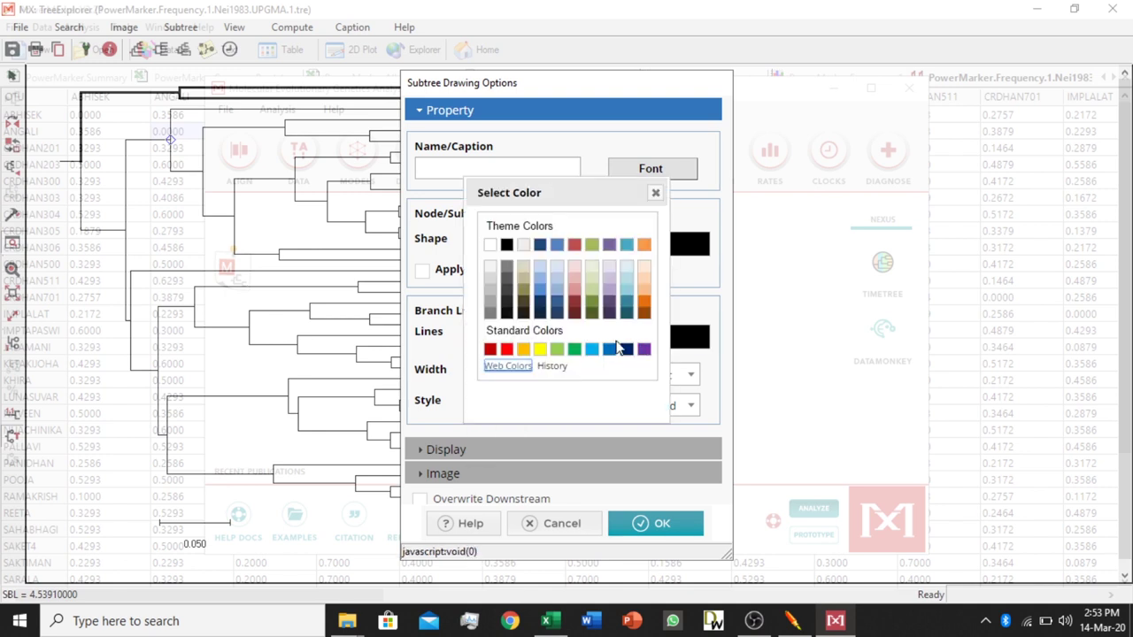
pyautogui.click(506, 349)
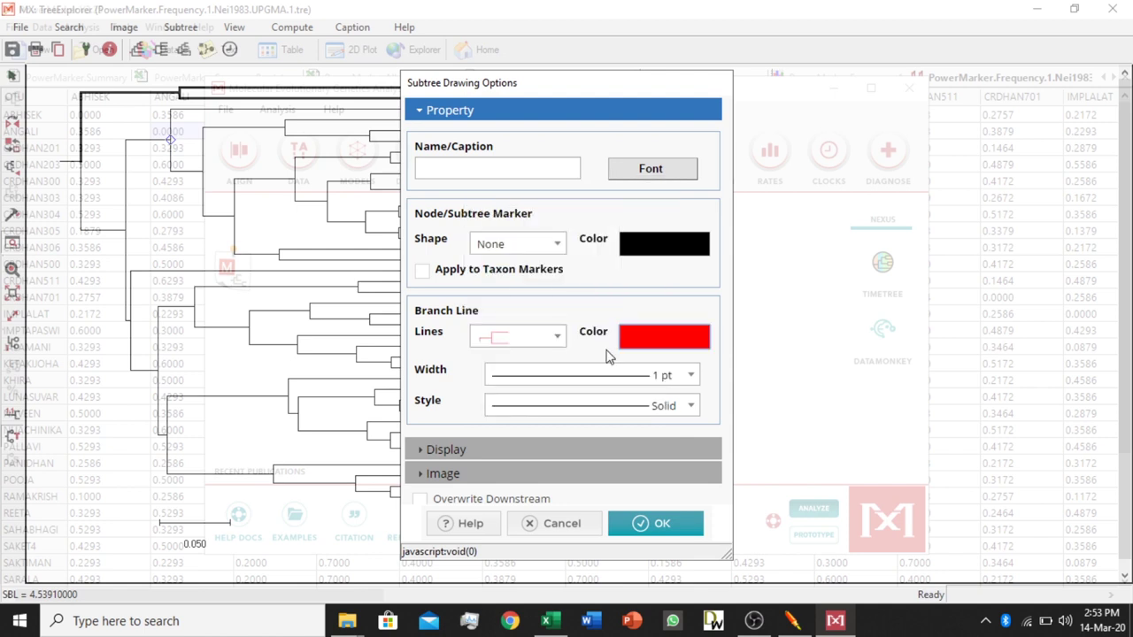
pyautogui.click(633, 377)
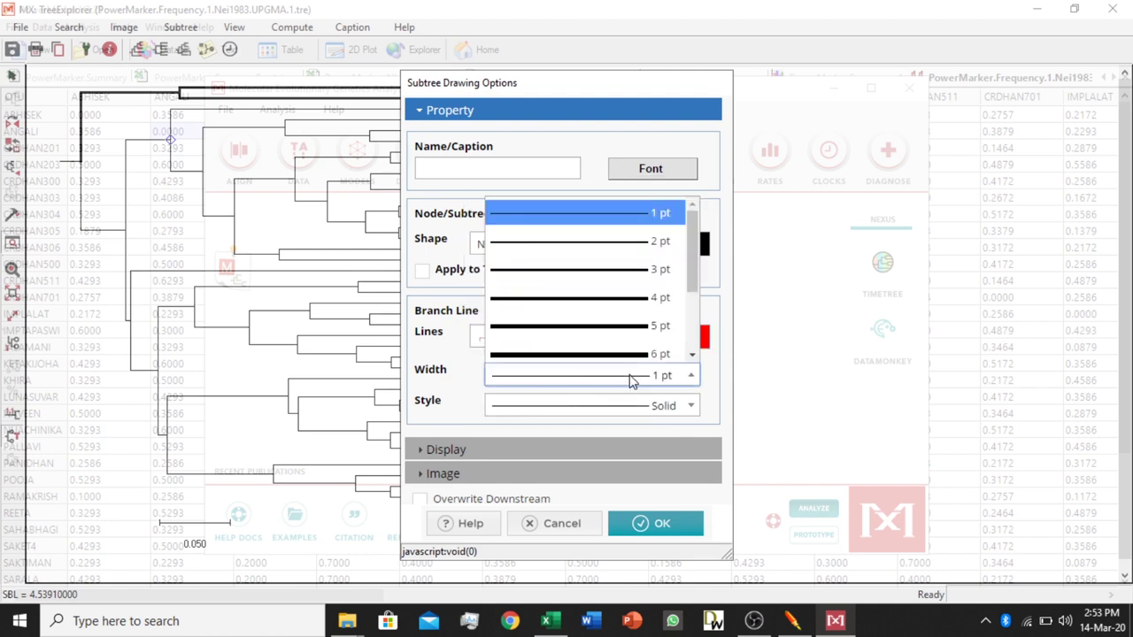
pyautogui.click(620, 269)
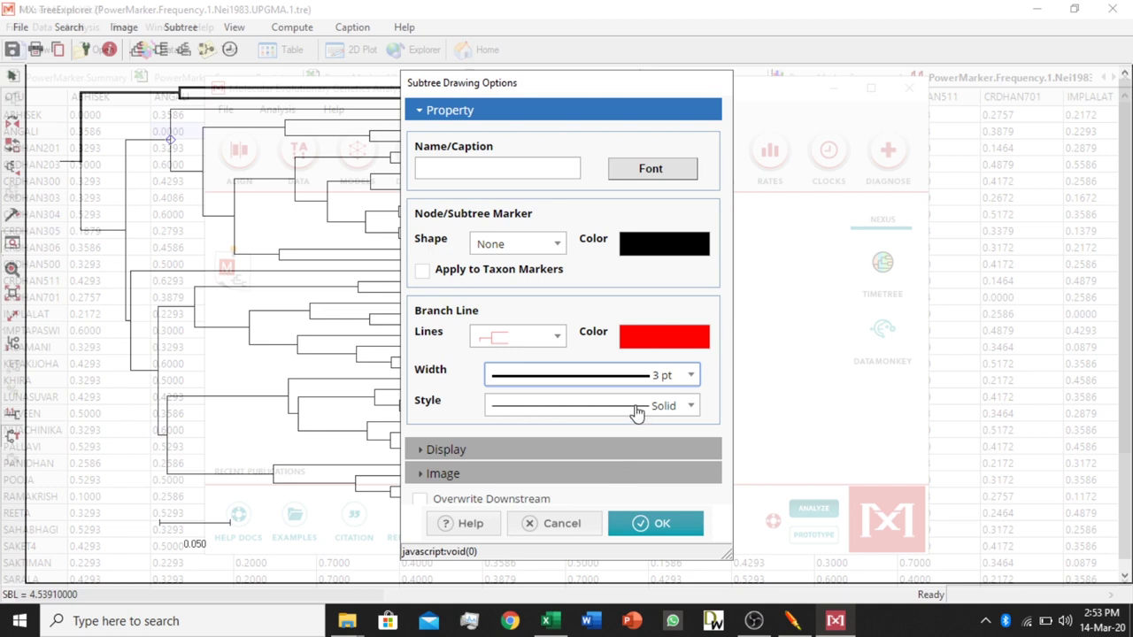
# - Turn off the bracket and caption display for the SNEHA-to-PANIDHAN subtree and apply its drawing options
pyautogui.click(493, 481)
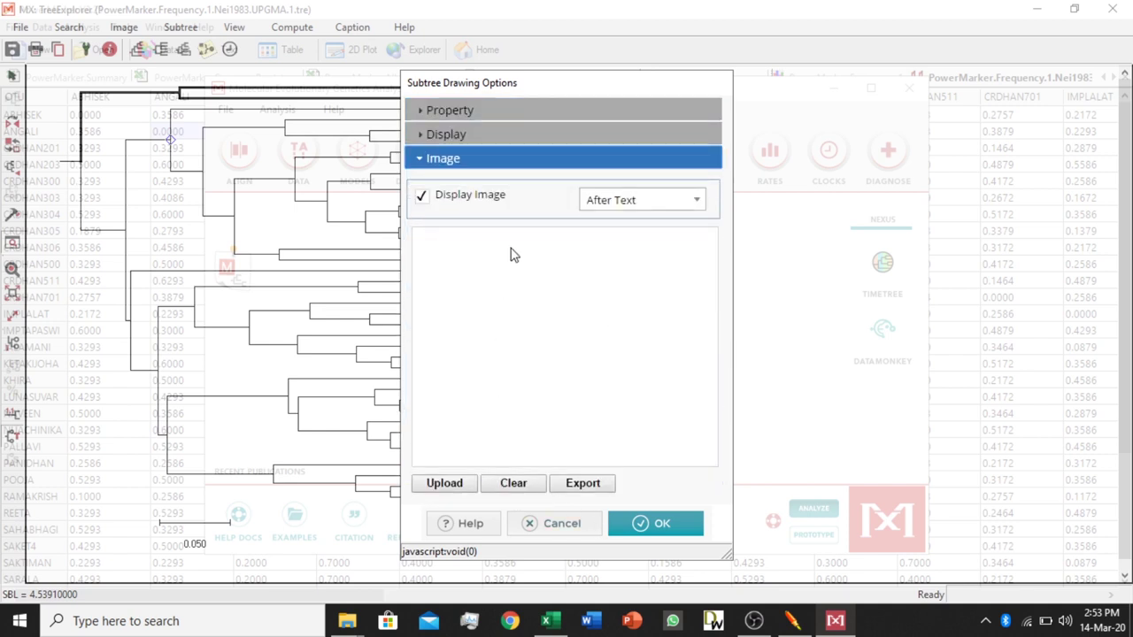
pyautogui.click(448, 134)
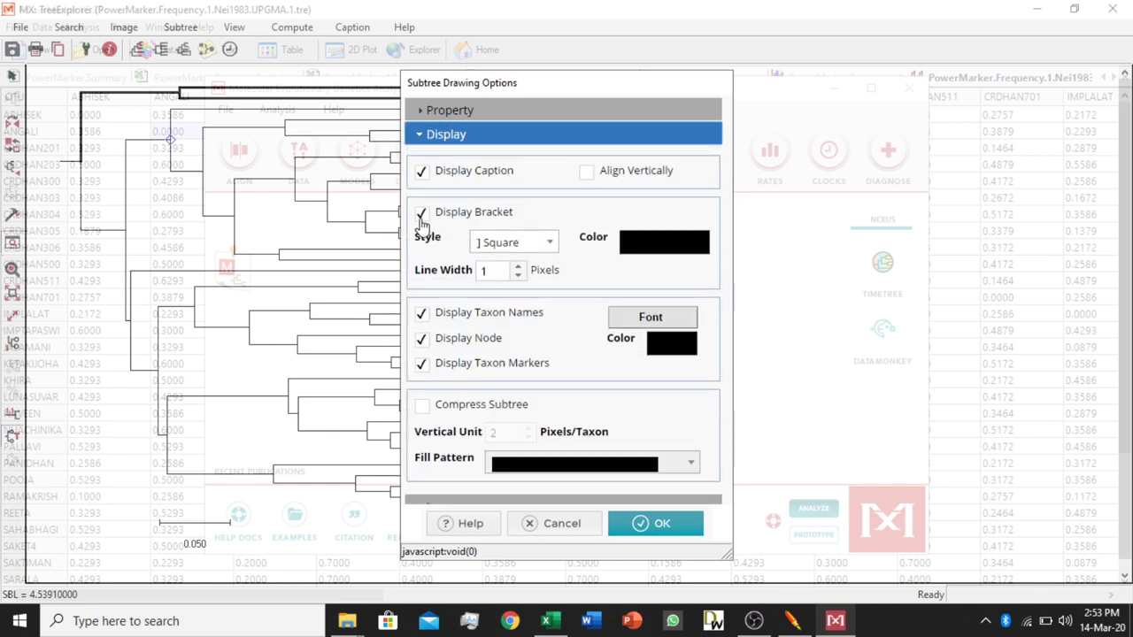
pyautogui.click(422, 209)
pyautogui.click(422, 171)
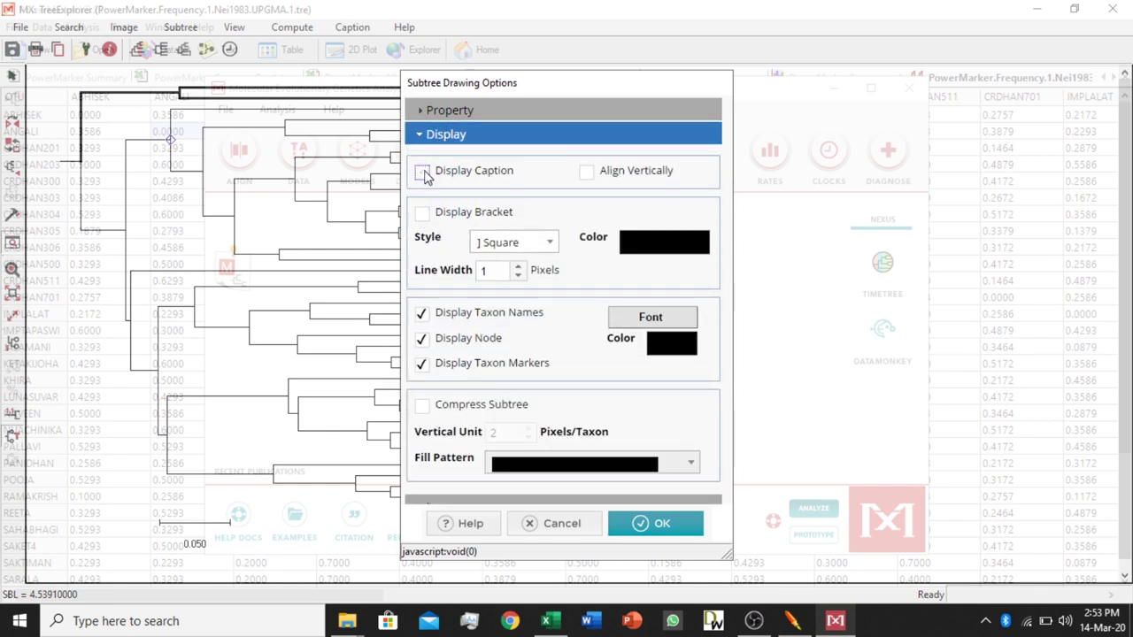
pyautogui.click(635, 523)
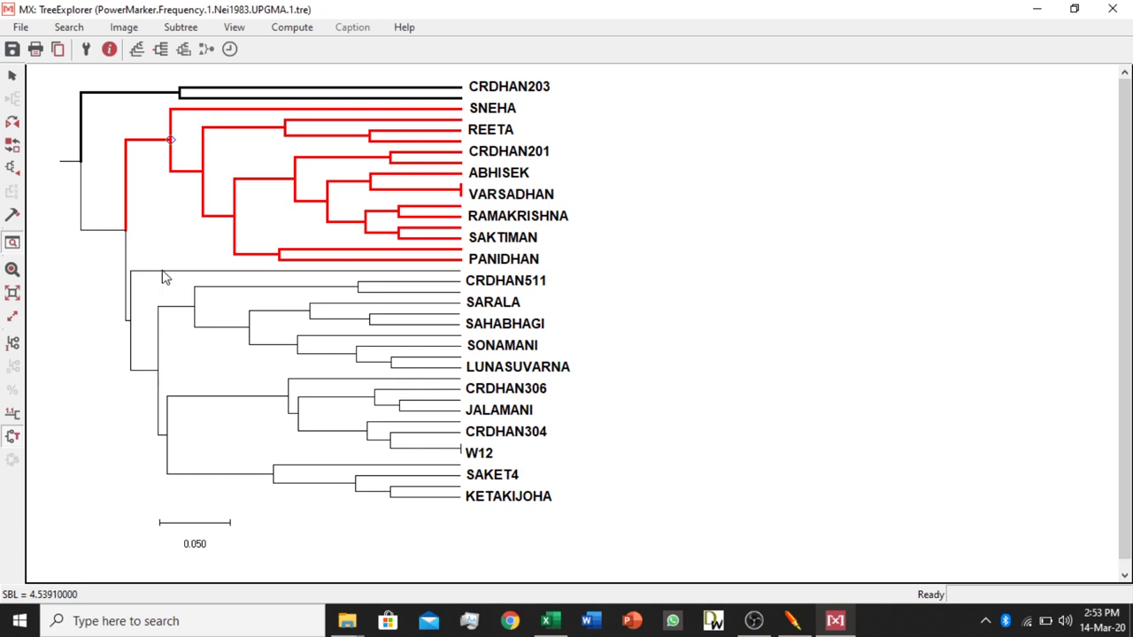
# - Format the single unlabelled branch between PANIDHAN and CRDHAN511, including its stem, in standard green with a 3 pt width
pyautogui.click(163, 274)
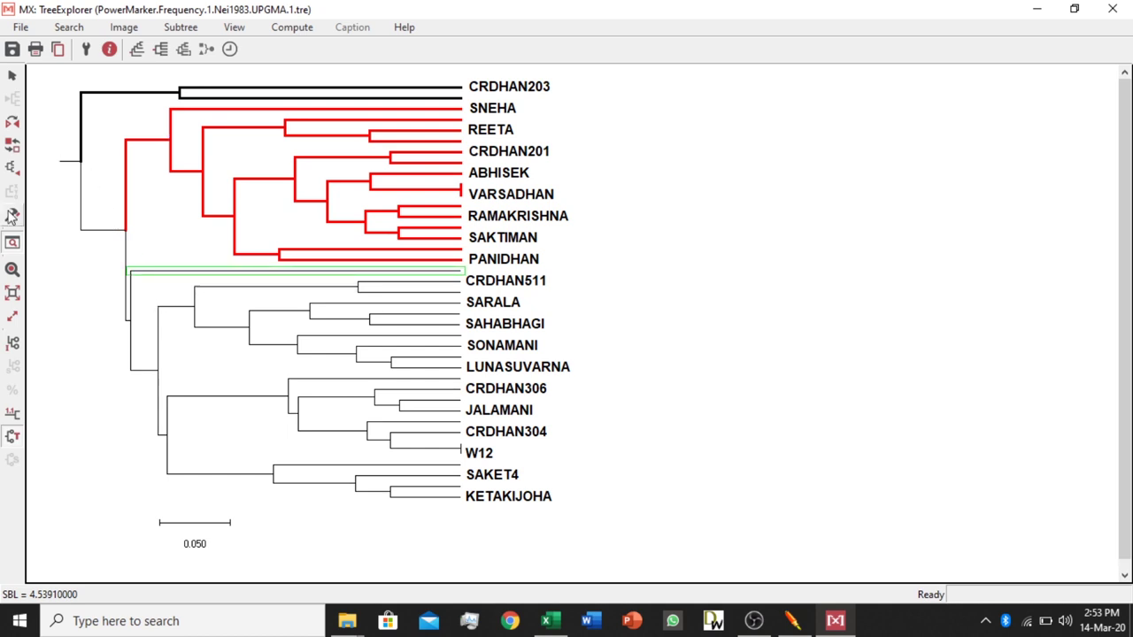
pyautogui.click(11, 218)
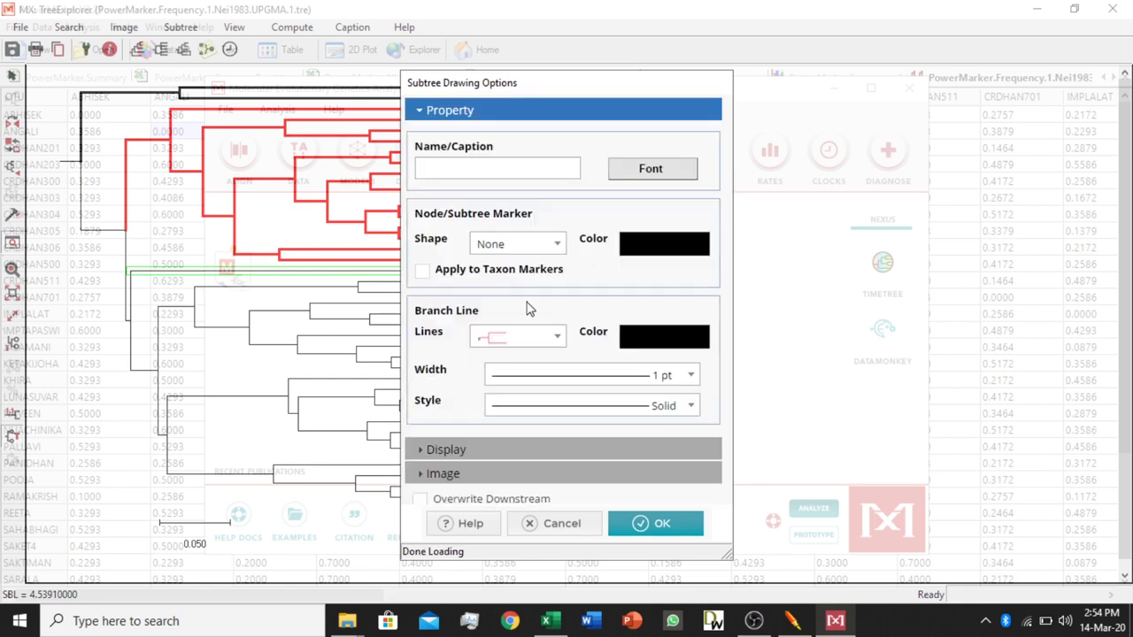
pyautogui.click(552, 343)
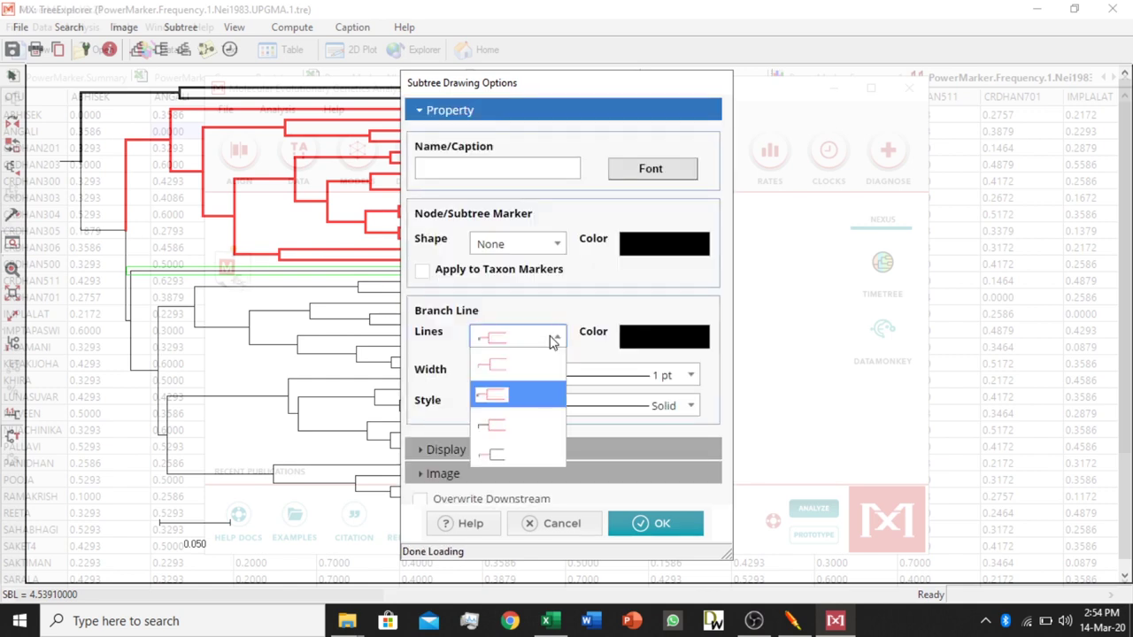
pyautogui.click(496, 370)
pyautogui.click(678, 376)
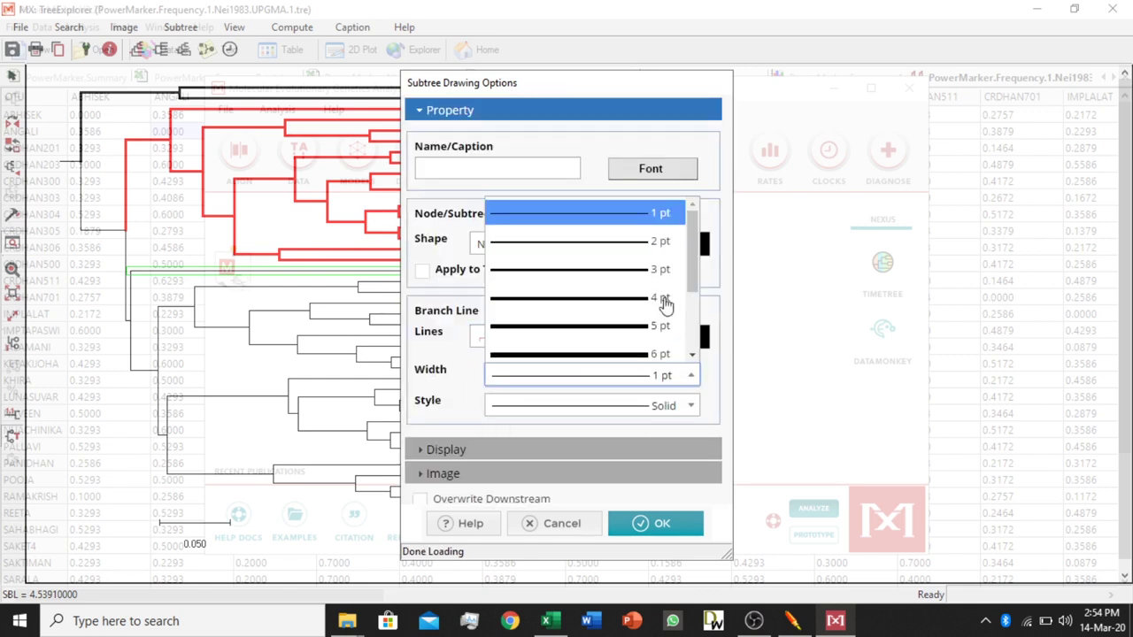
pyautogui.click(649, 269)
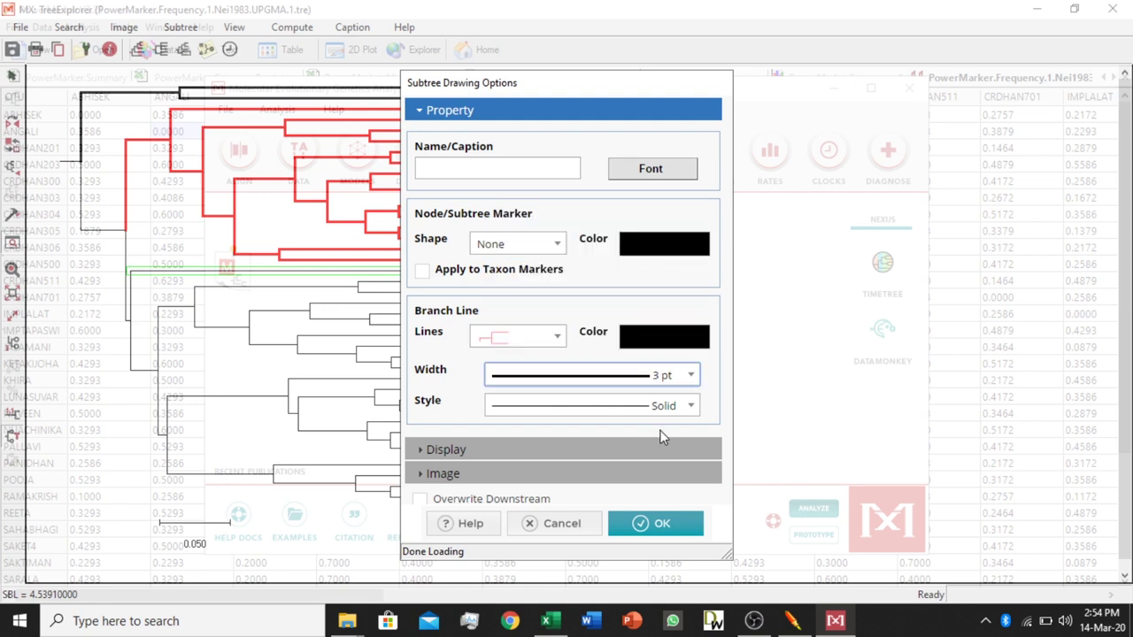
pyautogui.click(662, 338)
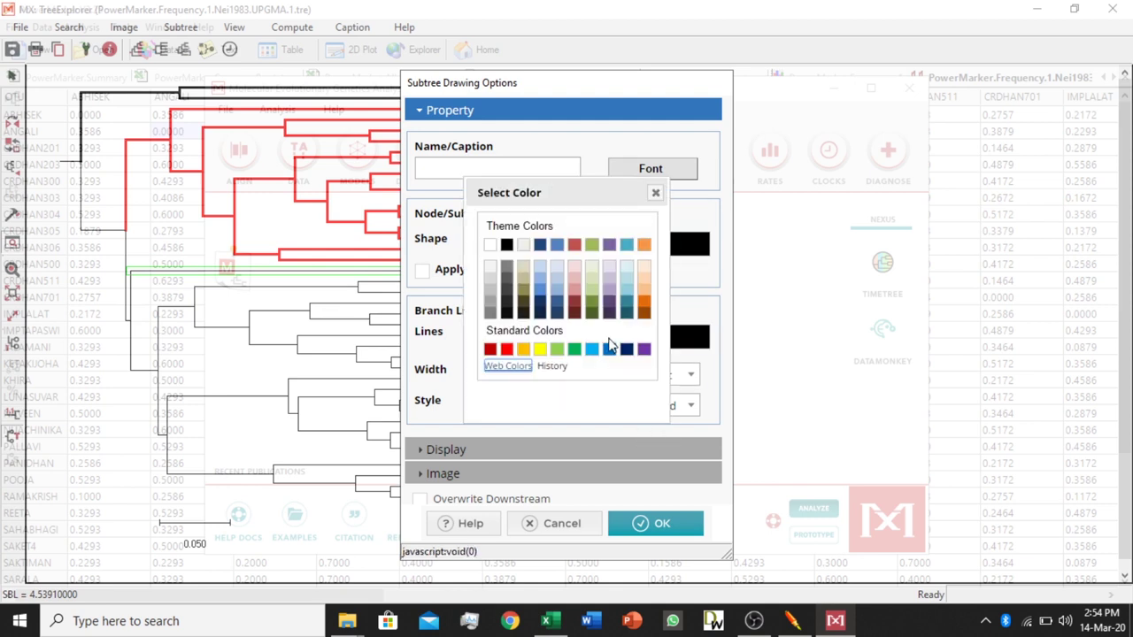
pyautogui.click(574, 350)
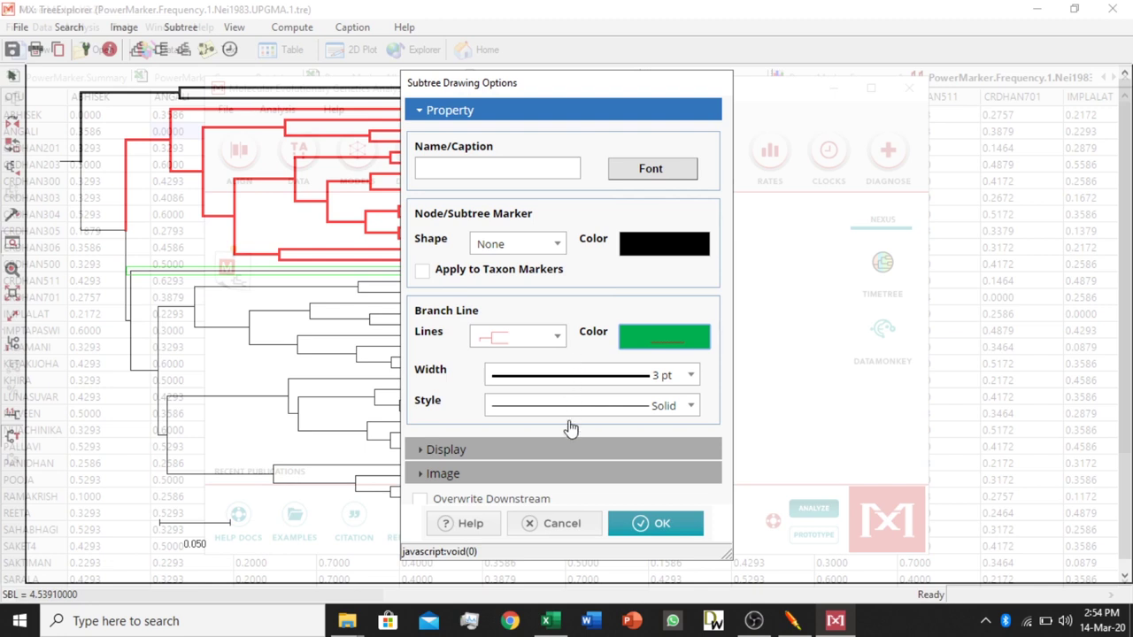
# - Turn off the bracket and caption display for the single branch below PANIDHAN and apply its drawing options
pyautogui.click(563, 450)
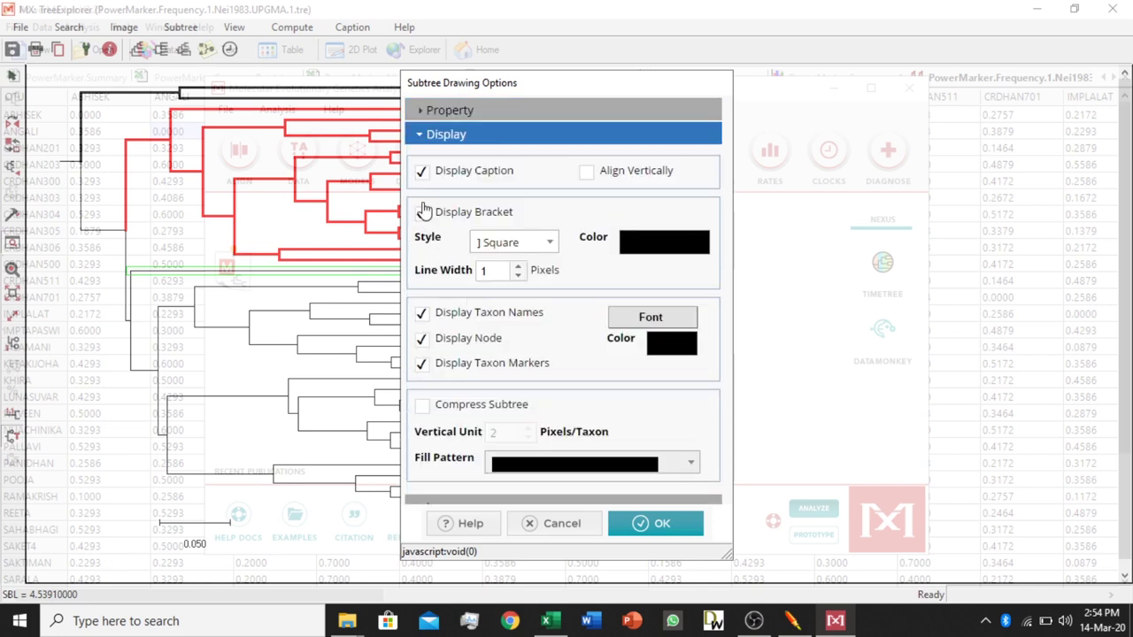
pyautogui.click(423, 215)
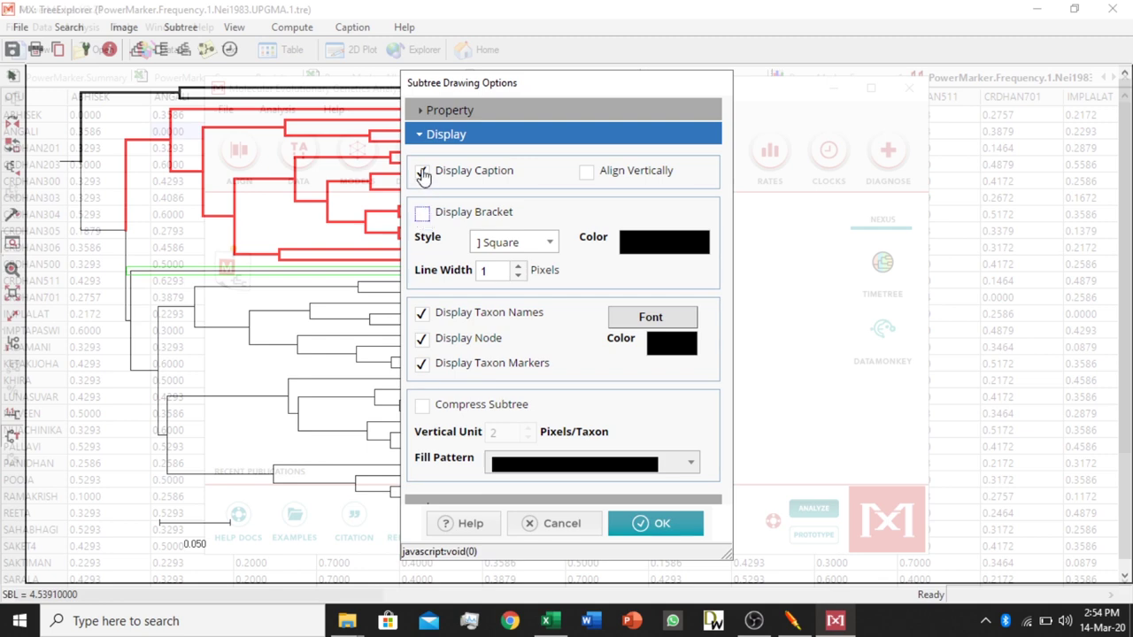
pyautogui.click(423, 173)
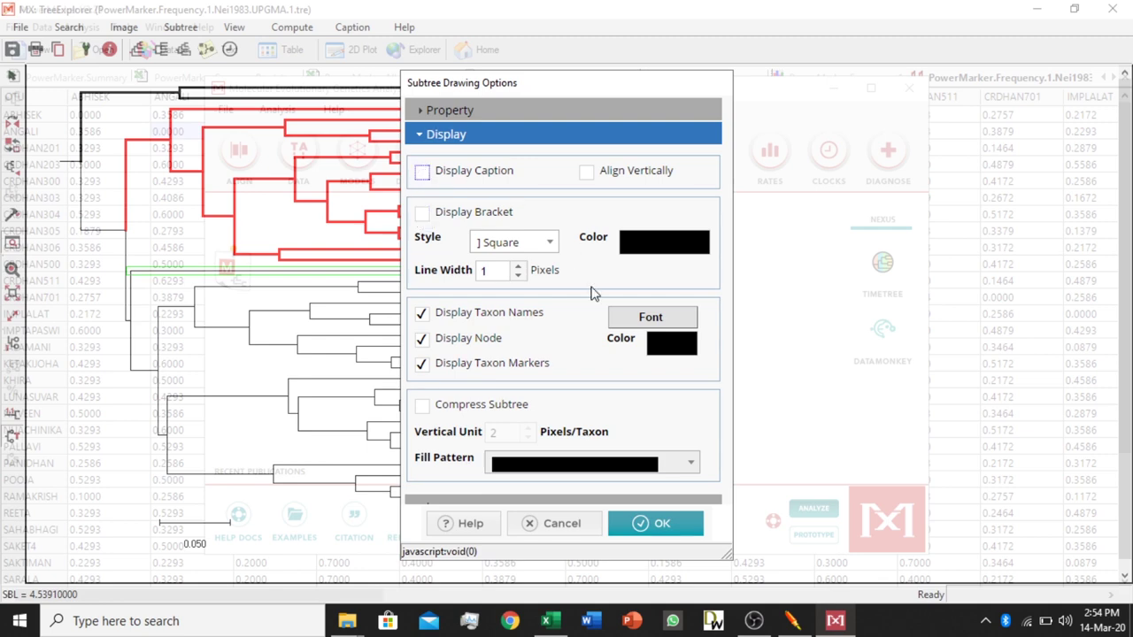
pyautogui.click(652, 525)
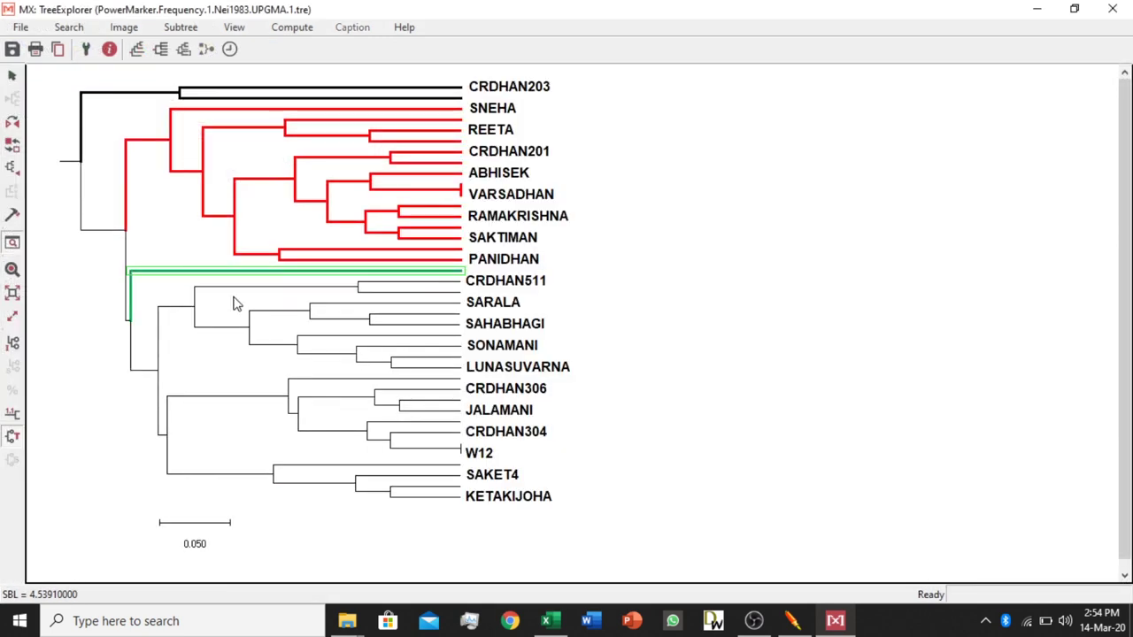
pyautogui.click(196, 308)
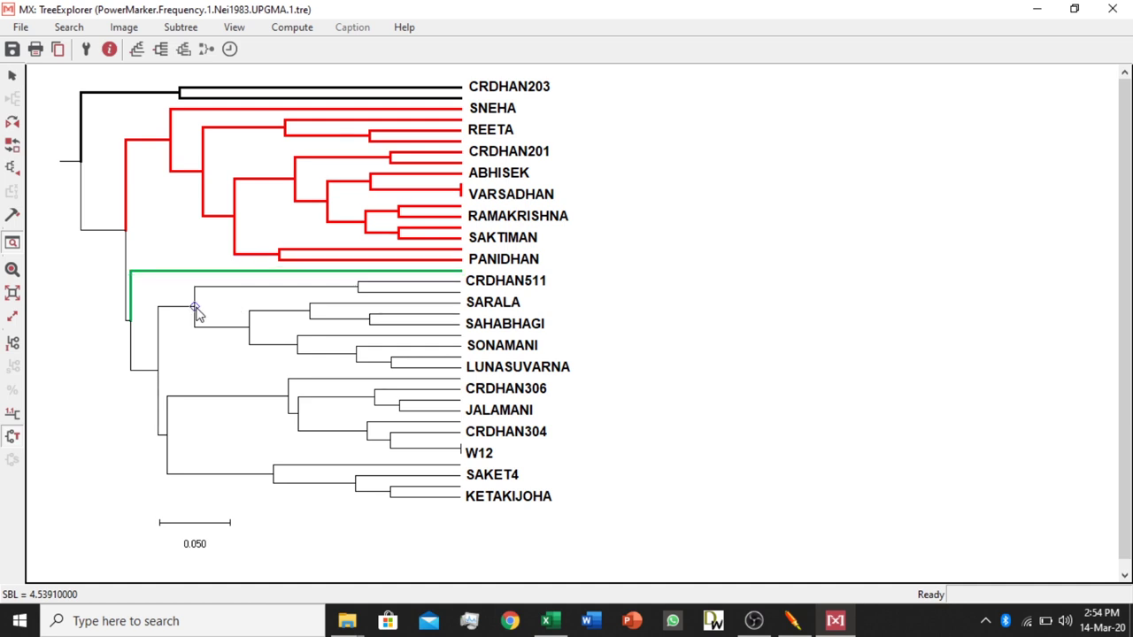
pyautogui.click(13, 218)
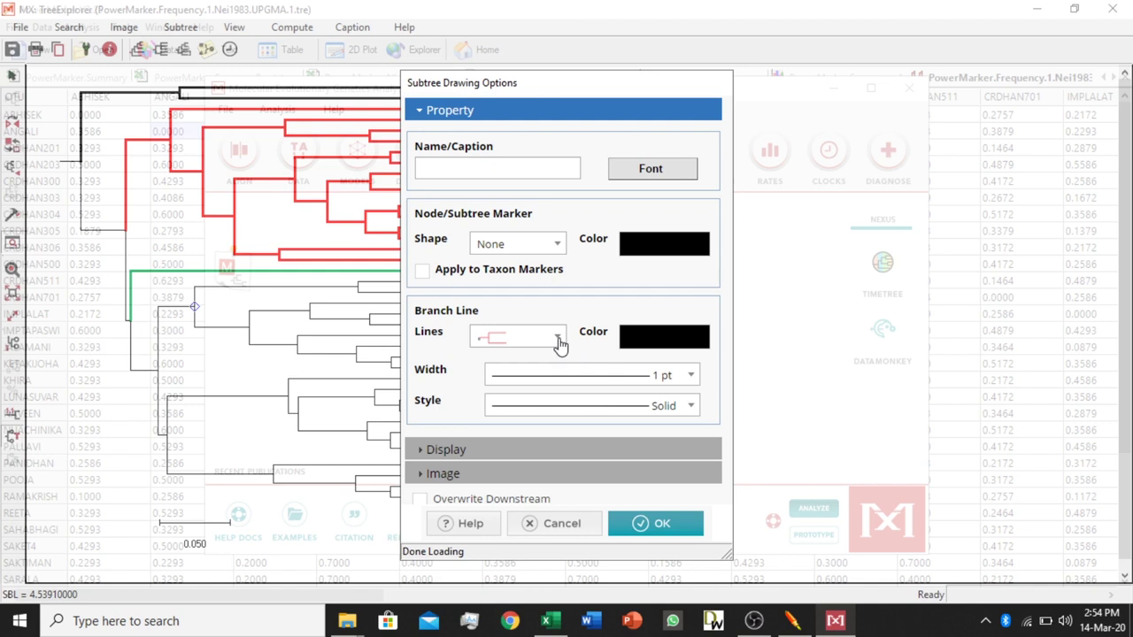
pyautogui.click(558, 336)
pyautogui.click(537, 382)
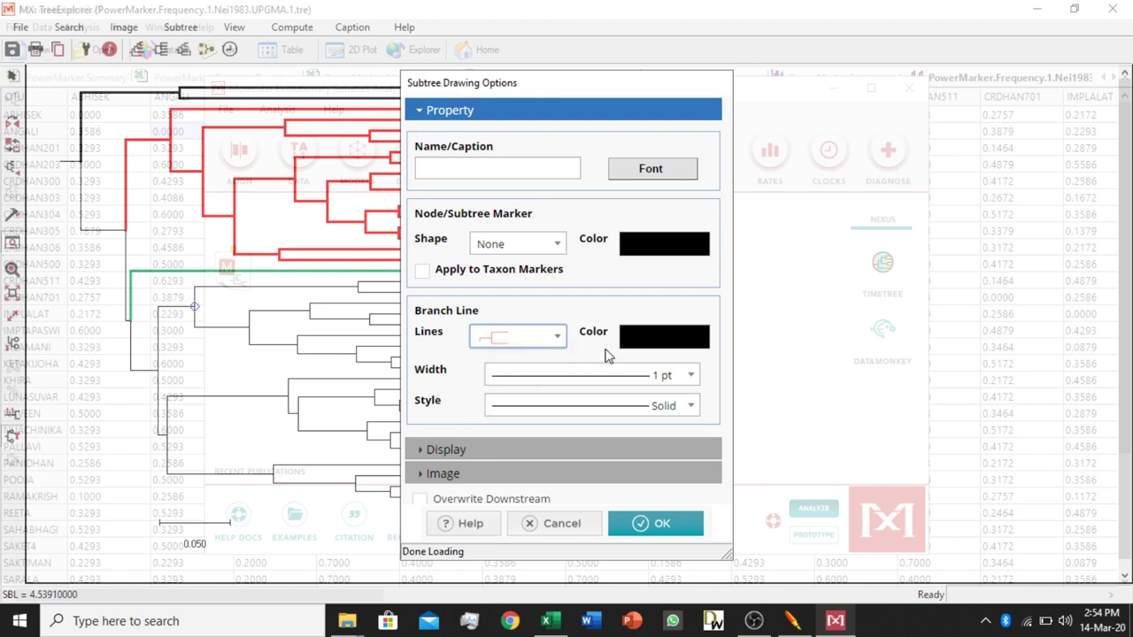
pyautogui.click(636, 347)
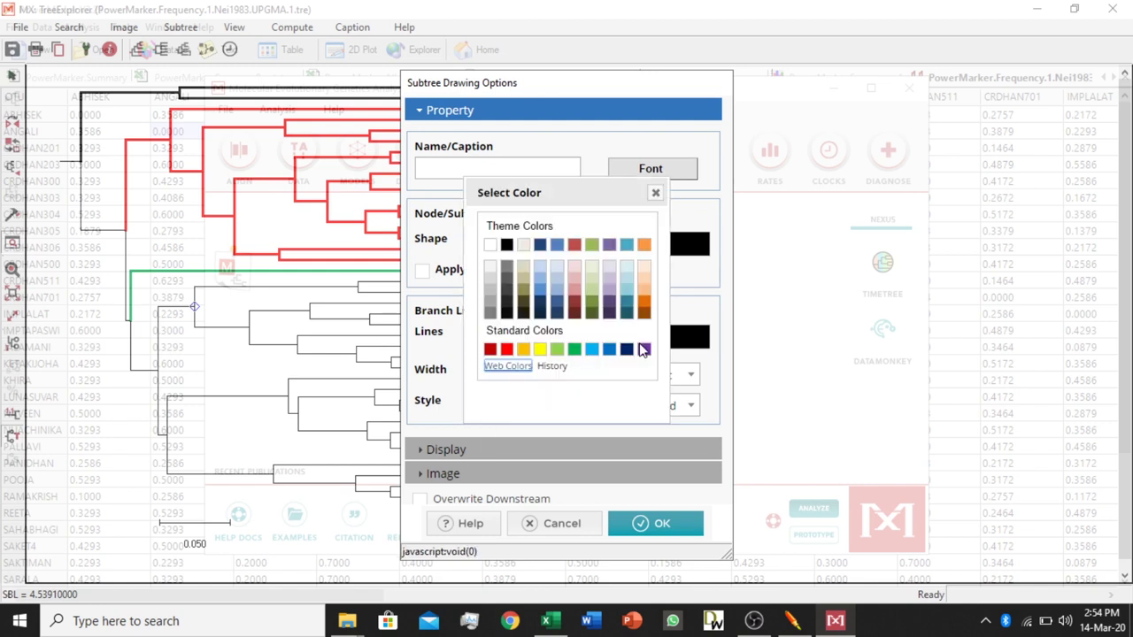
pyautogui.click(592, 349)
pyautogui.click(588, 379)
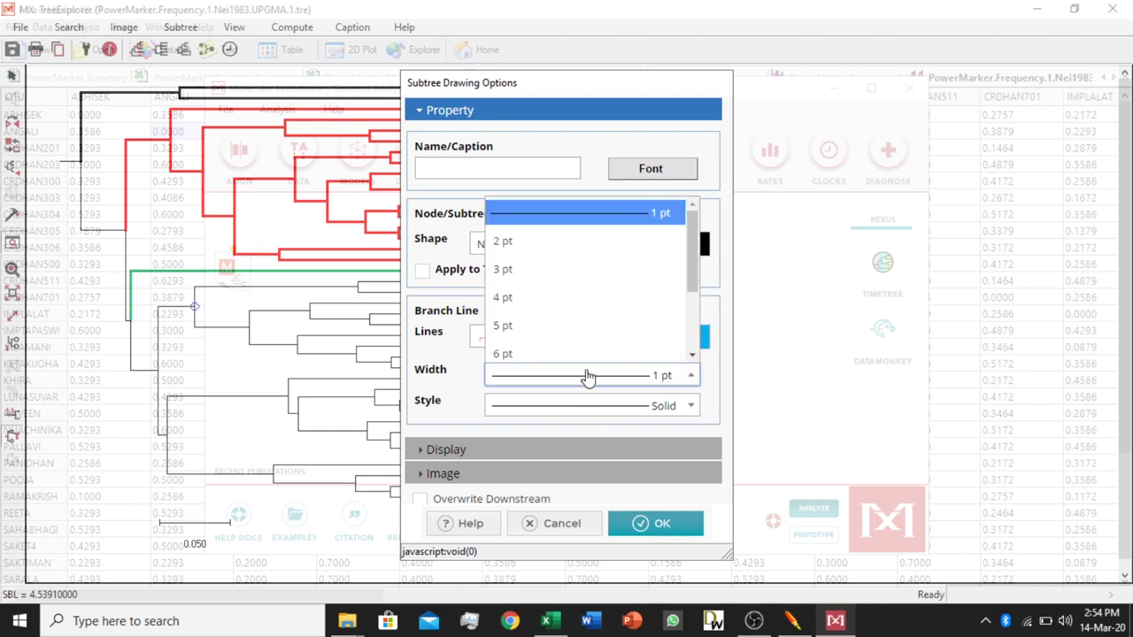
pyautogui.click(575, 277)
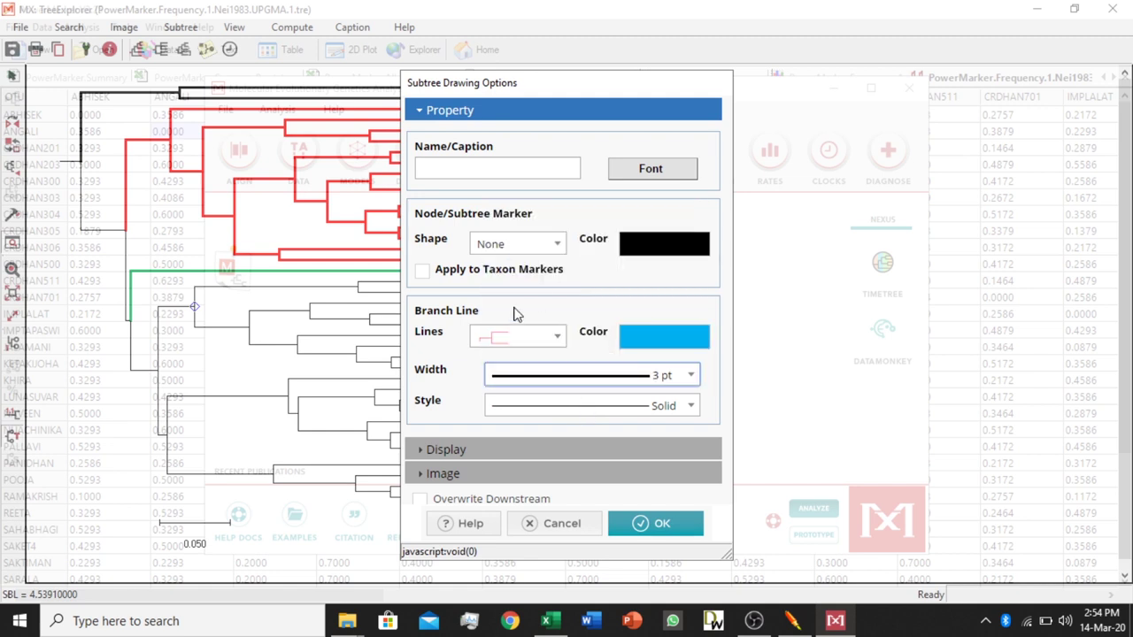
# - Turn off the bracket and caption display for the CRDHAN511-to-LUNASUVARNA subtree and apply its drawing options
pyautogui.click(503, 454)
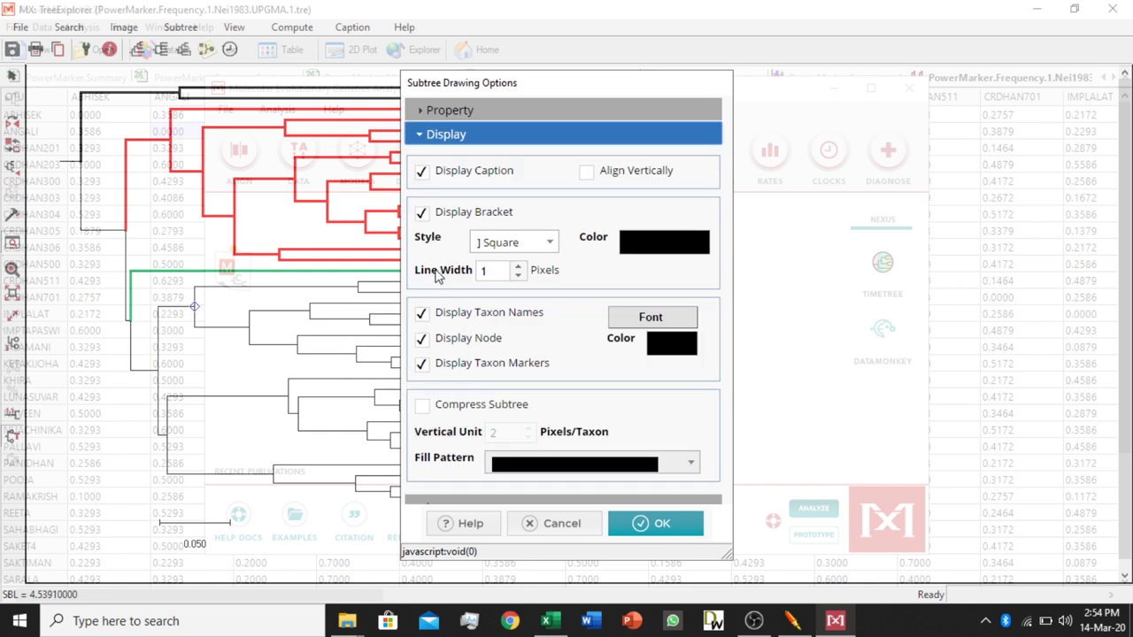
pyautogui.click(423, 218)
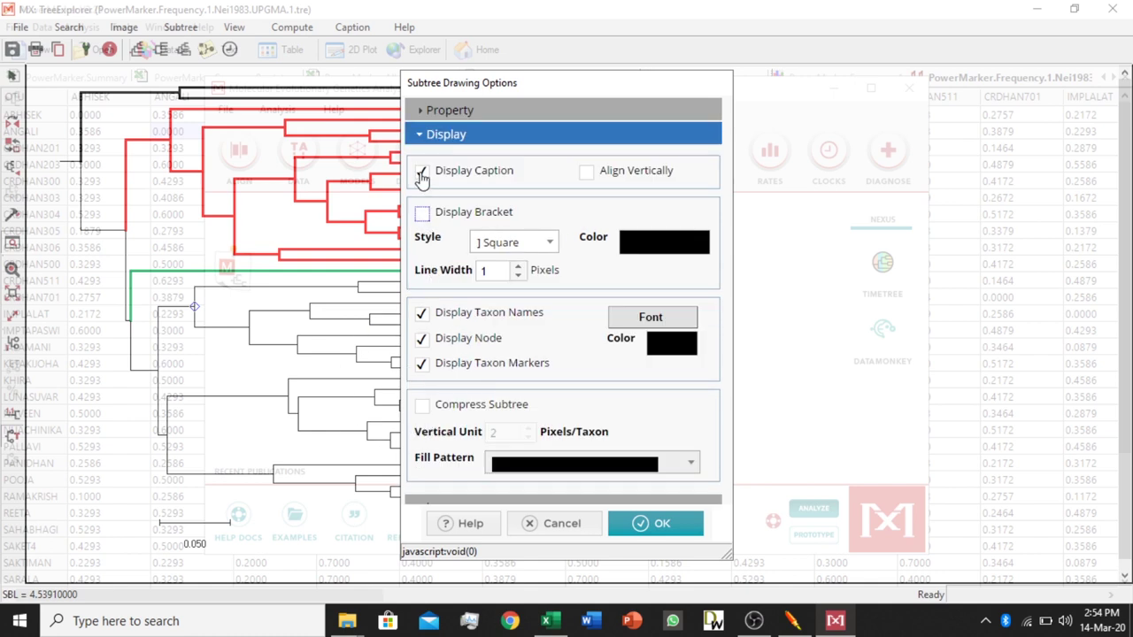
pyautogui.click(422, 173)
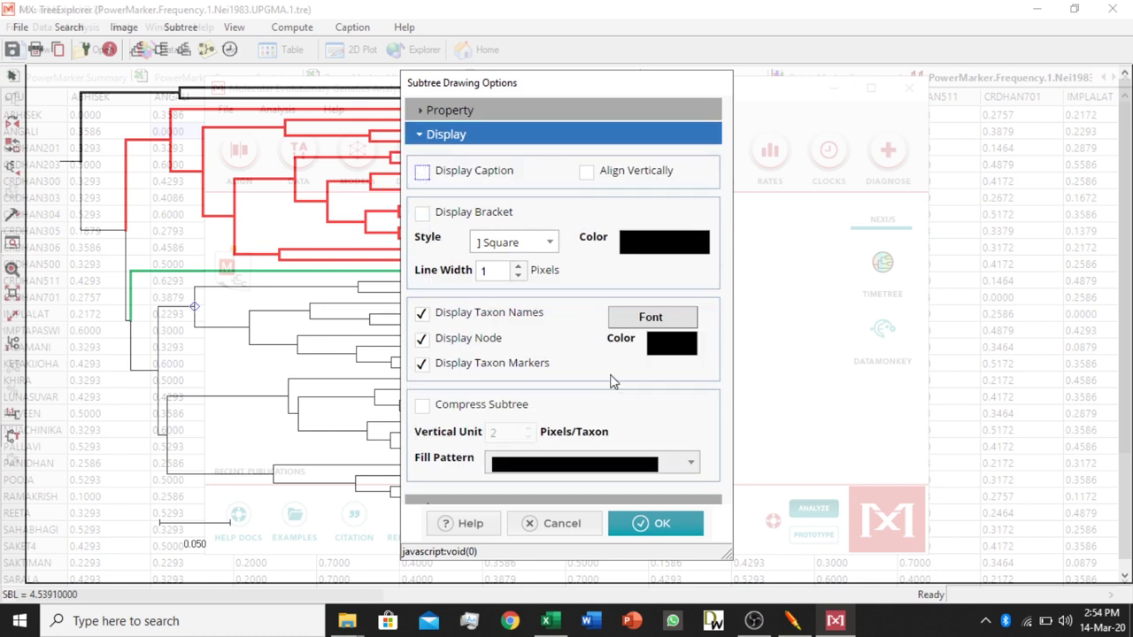
pyautogui.click(663, 523)
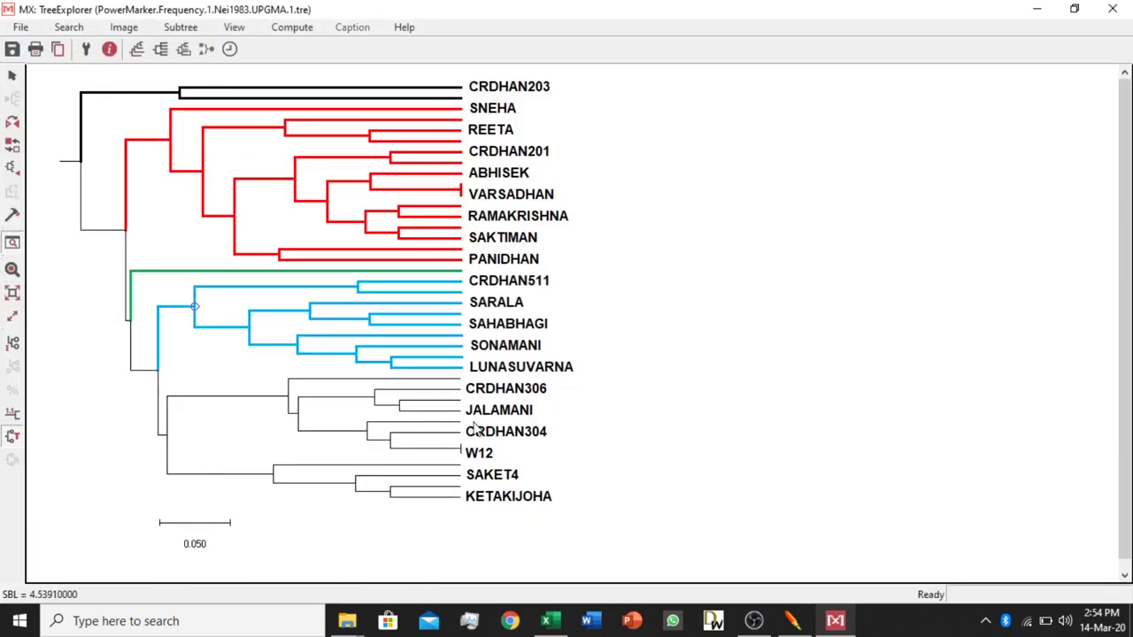
# - Format the CRDHAN306-to-W12 subtree's branch lines, including its stem, with a 3 pt width
pyautogui.click(289, 398)
pyautogui.click(12, 219)
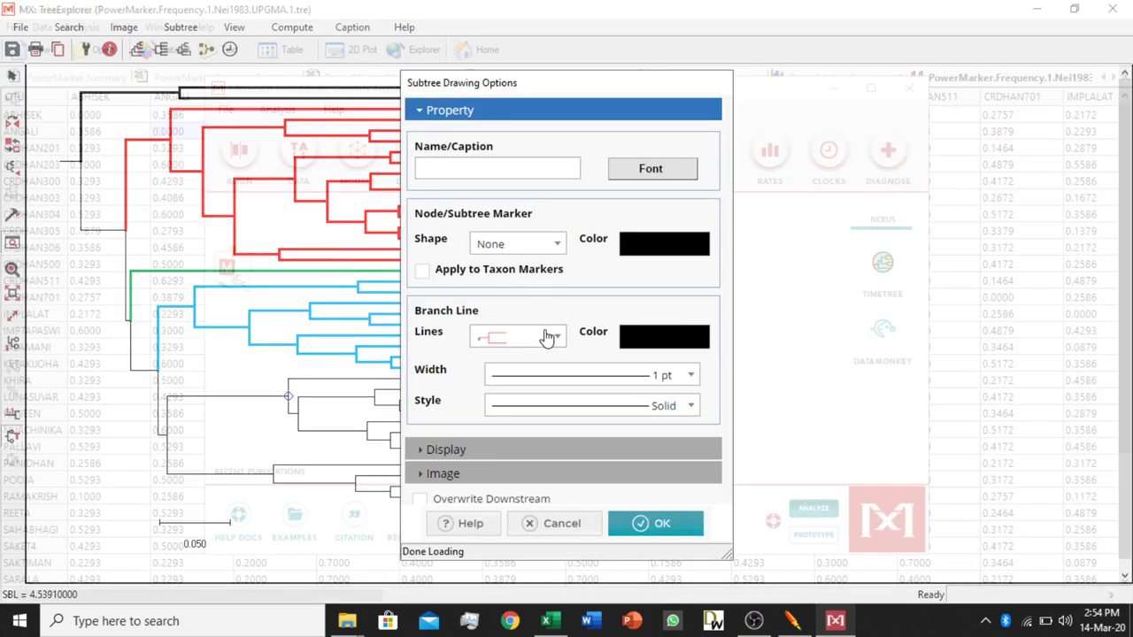
pyautogui.click(563, 344)
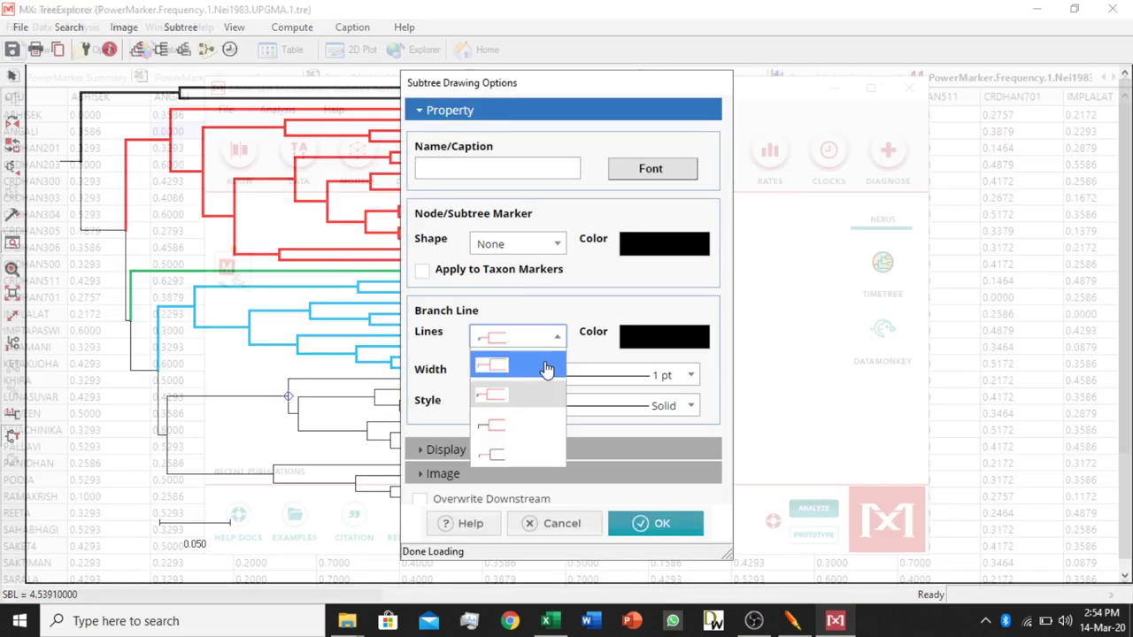
pyautogui.click(551, 366)
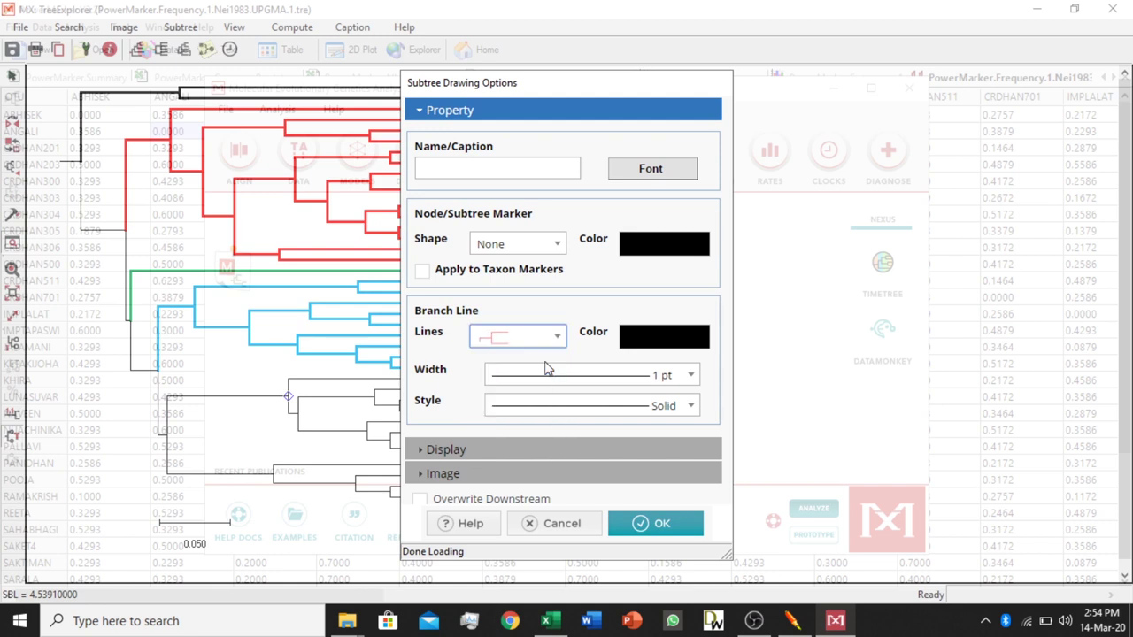
pyautogui.click(625, 376)
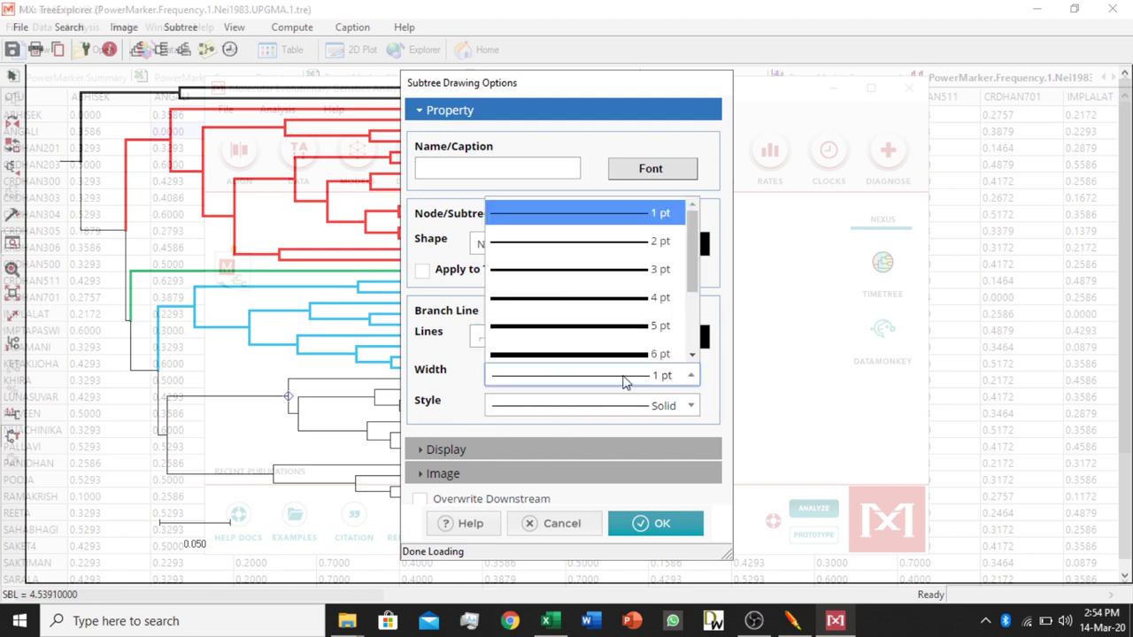
pyautogui.click(608, 268)
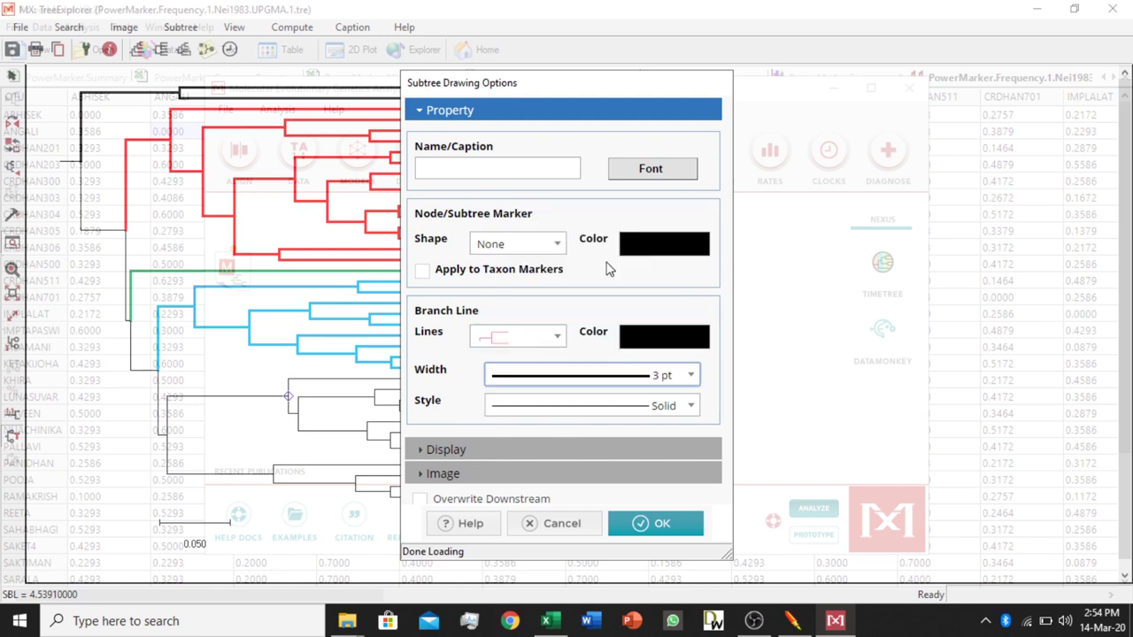
# - Turn off the bracket and caption display for the CRDHAN306-to-W12 subtree and apply its drawing options
pyautogui.click(542, 450)
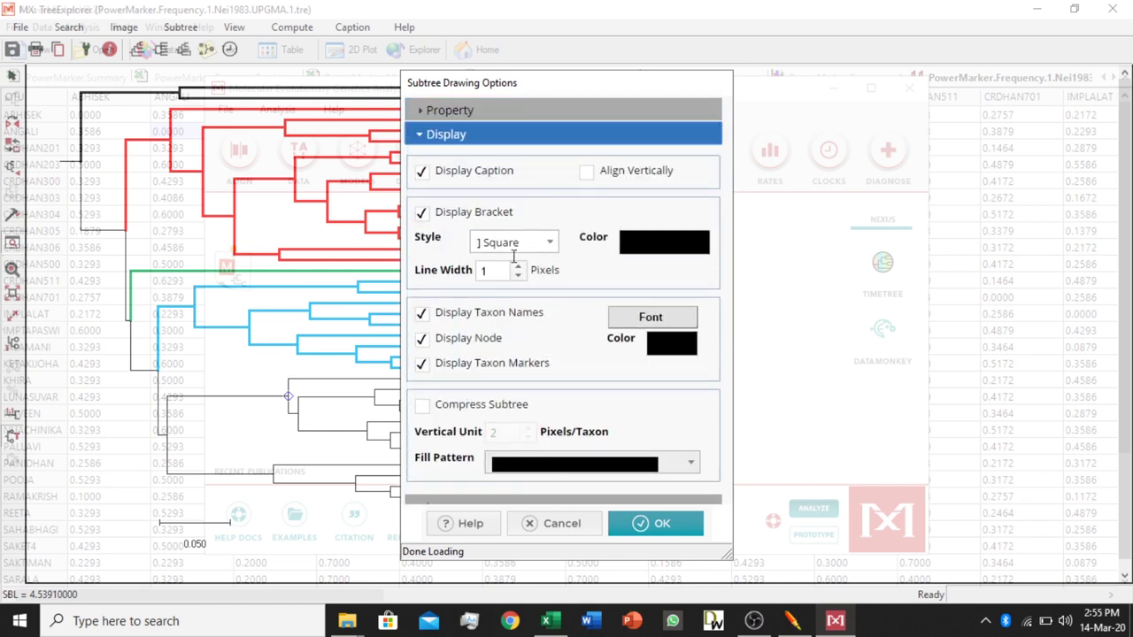
pyautogui.click(423, 214)
pyautogui.click(424, 171)
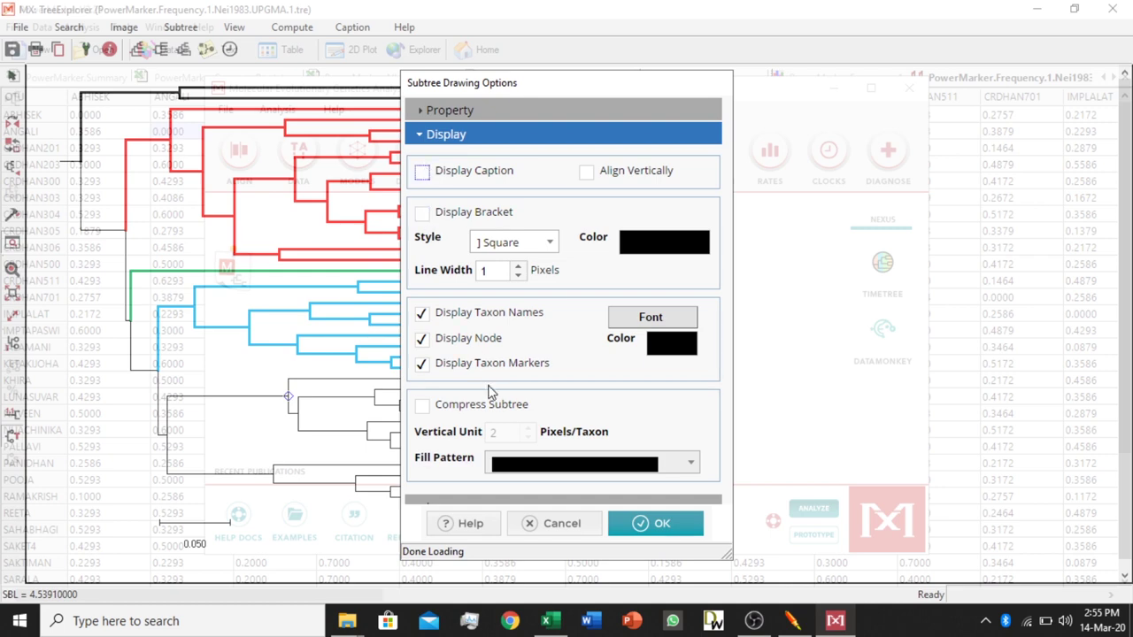
pyautogui.click(666, 524)
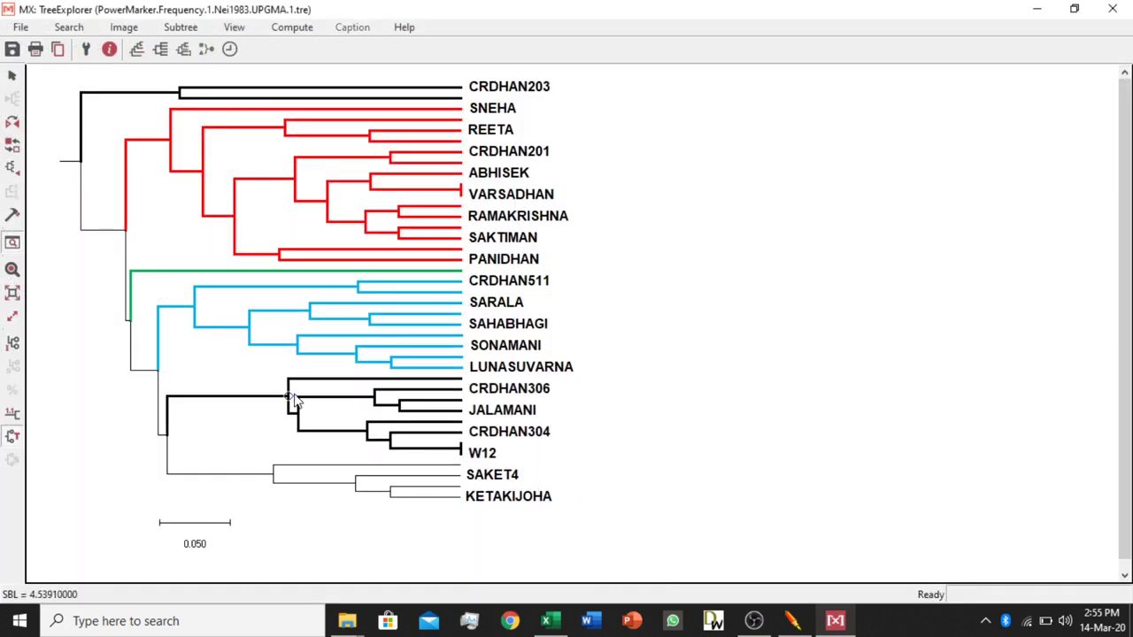
# - Colour the CRDHAN306-to-W12 subtree's branch lines in standard orange and apply the change
pyautogui.click(13, 216)
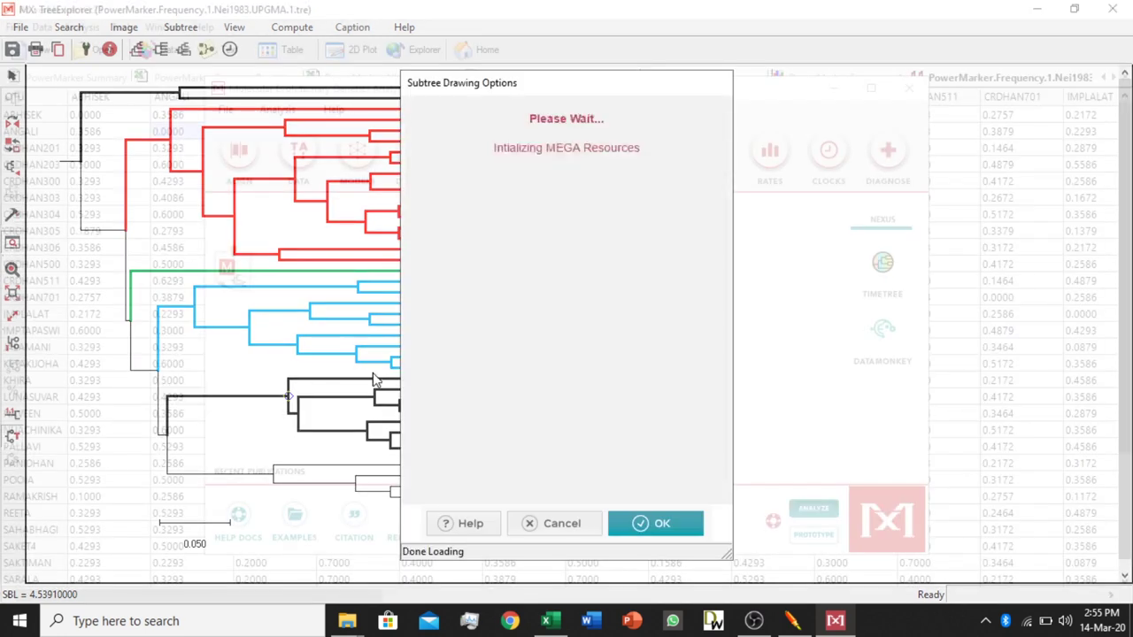
pyautogui.click(670, 336)
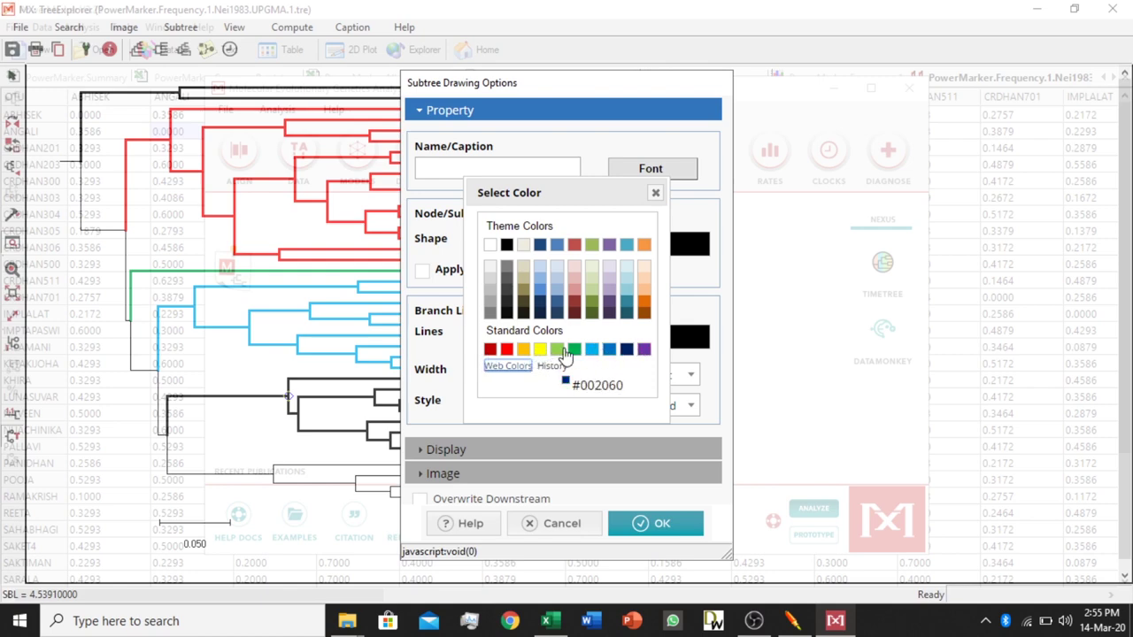
pyautogui.click(523, 350)
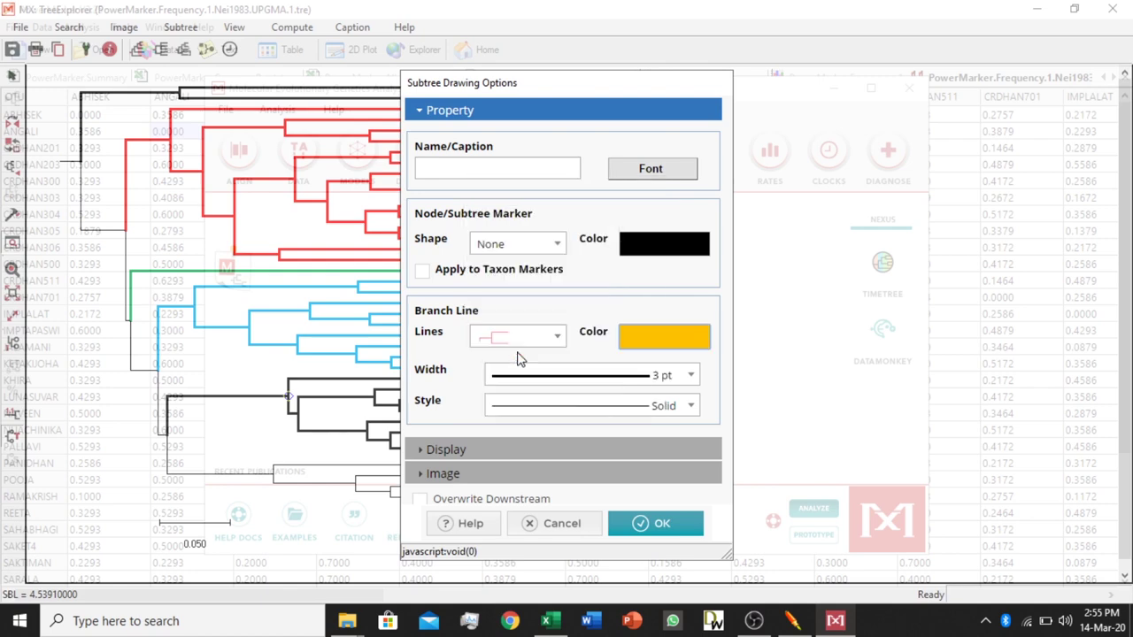
pyautogui.click(663, 523)
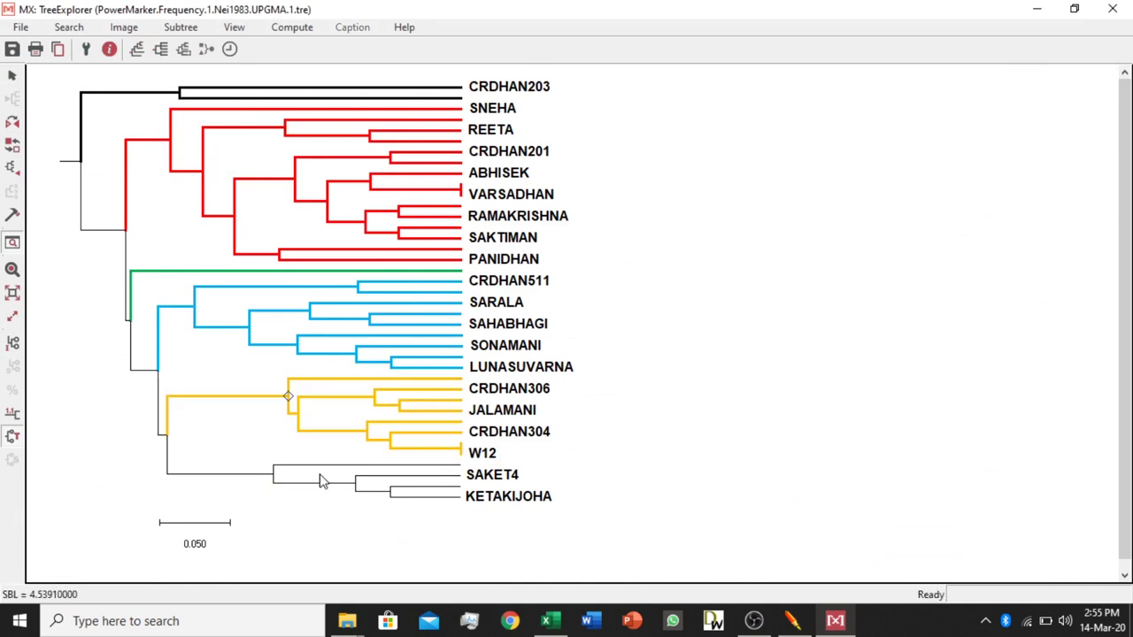
# - Format the SAKET4-to-KETAKIJOHA subtree's branch lines, including its stem, in standard dark red with a 3 pt width
pyautogui.click(274, 476)
pyautogui.click(13, 215)
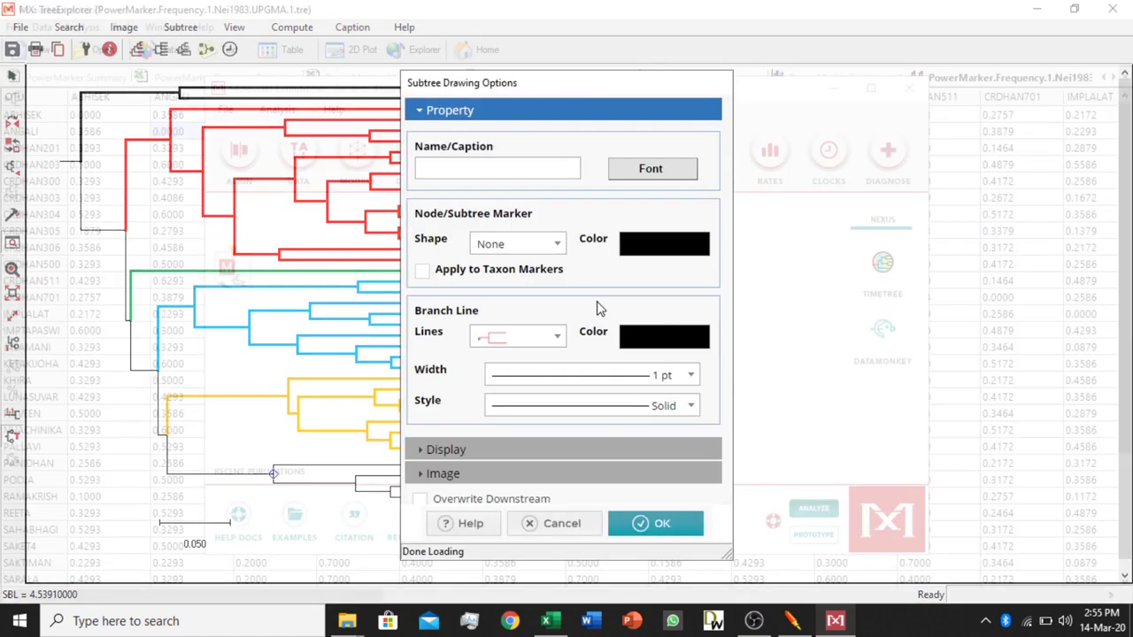
pyautogui.click(655, 336)
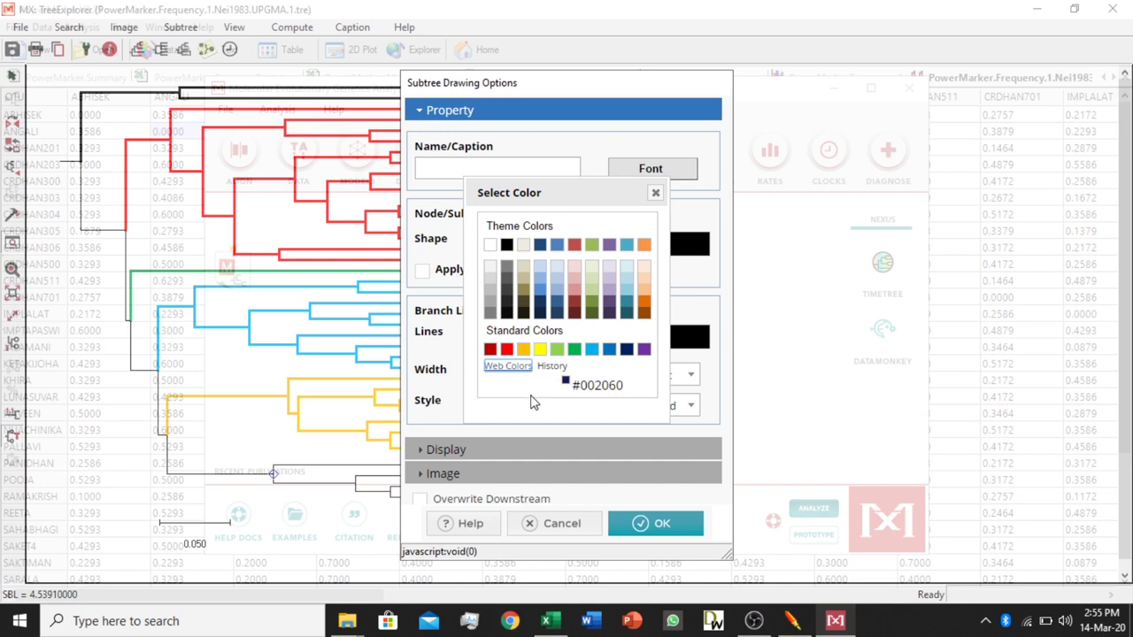
pyautogui.click(489, 349)
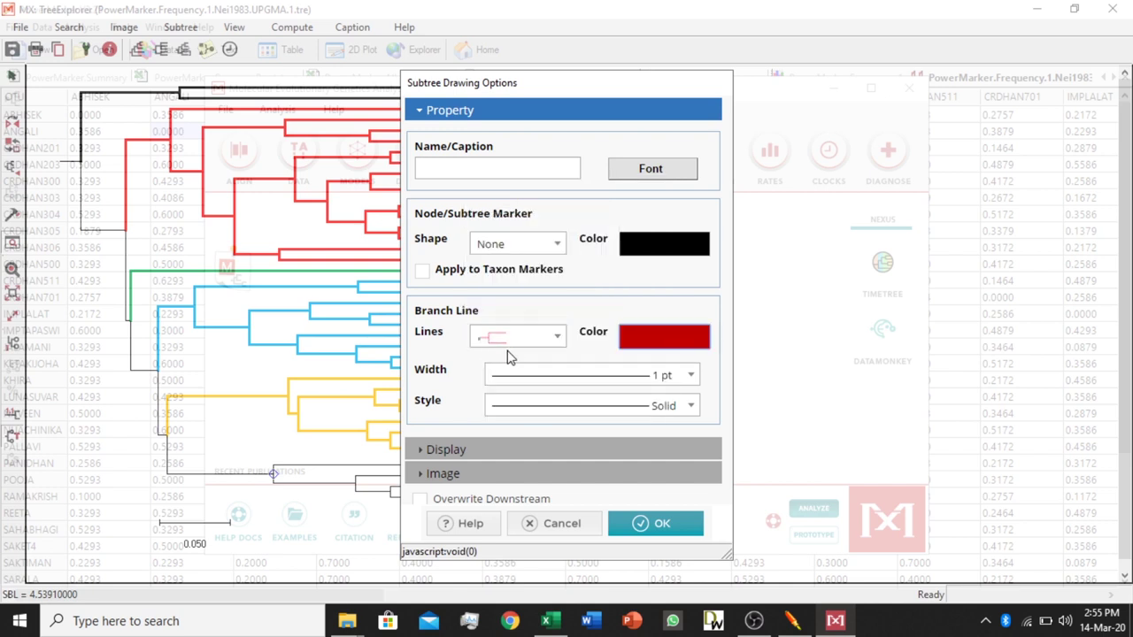
pyautogui.click(521, 343)
pyautogui.click(511, 370)
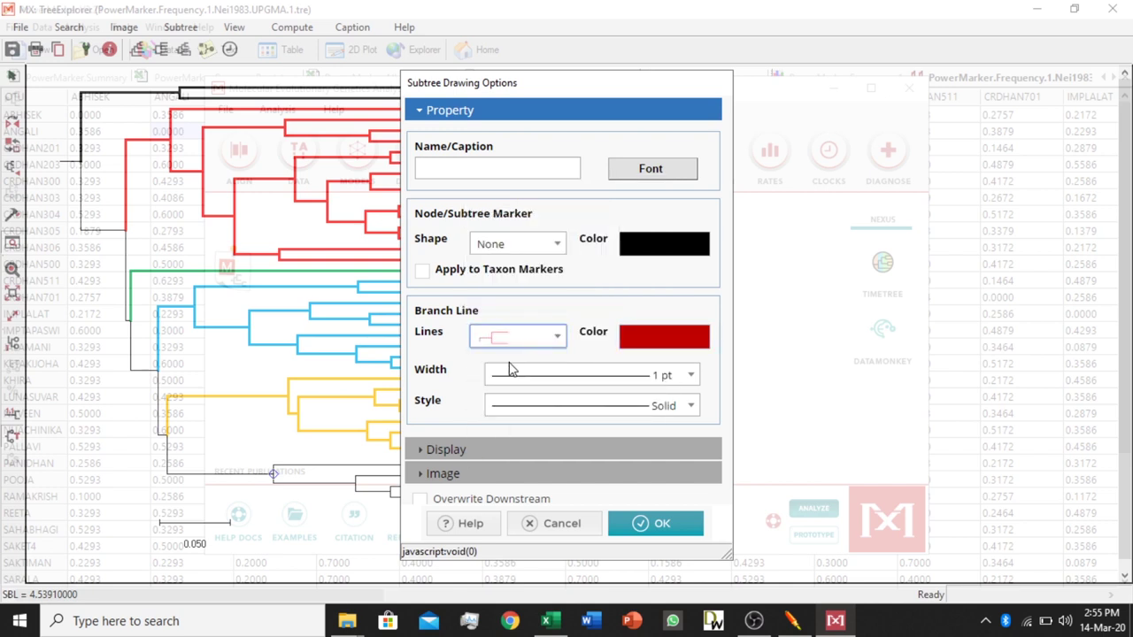
pyautogui.click(602, 378)
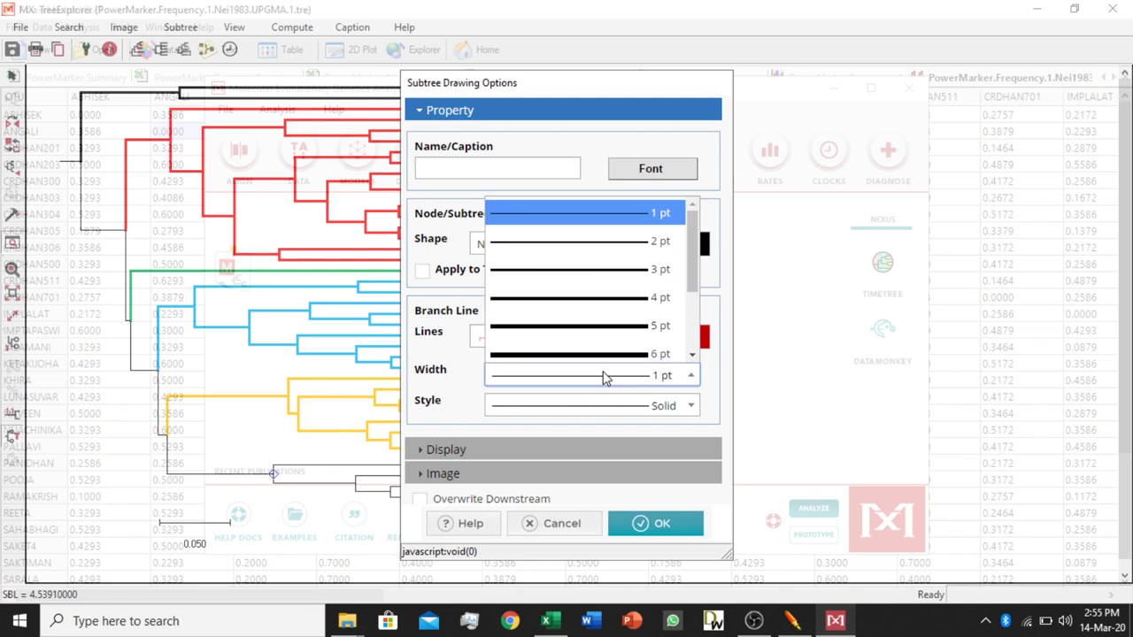
pyautogui.click(590, 269)
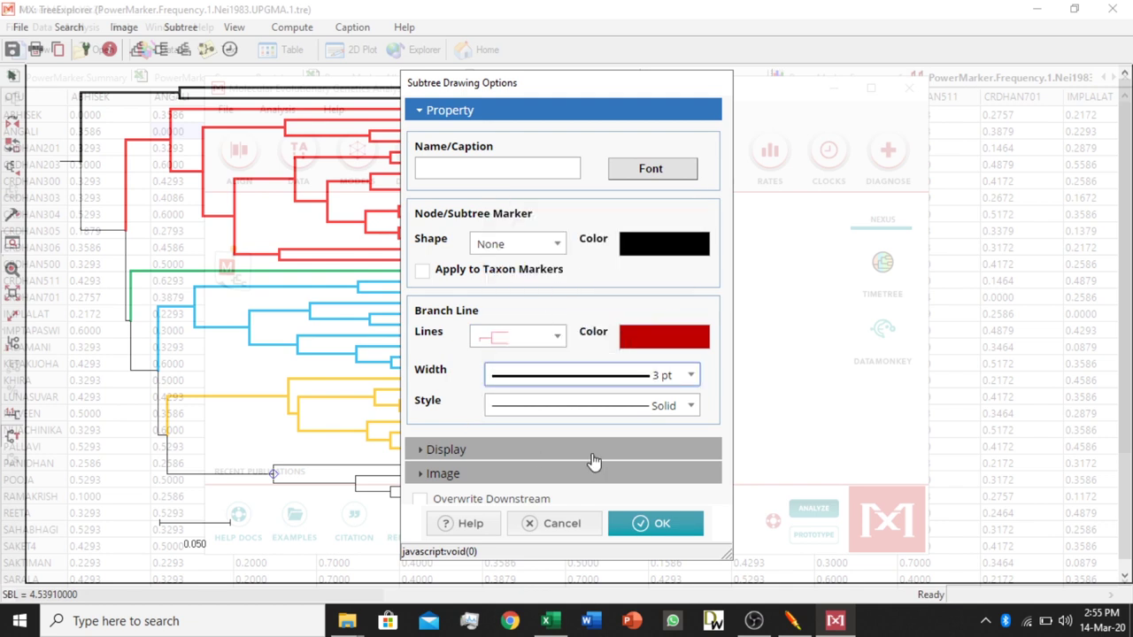
# - Turn off the bracket and caption display for the SAKET4-to-KETAKIJOHA subtree and apply its drawing options
pyautogui.click(448, 452)
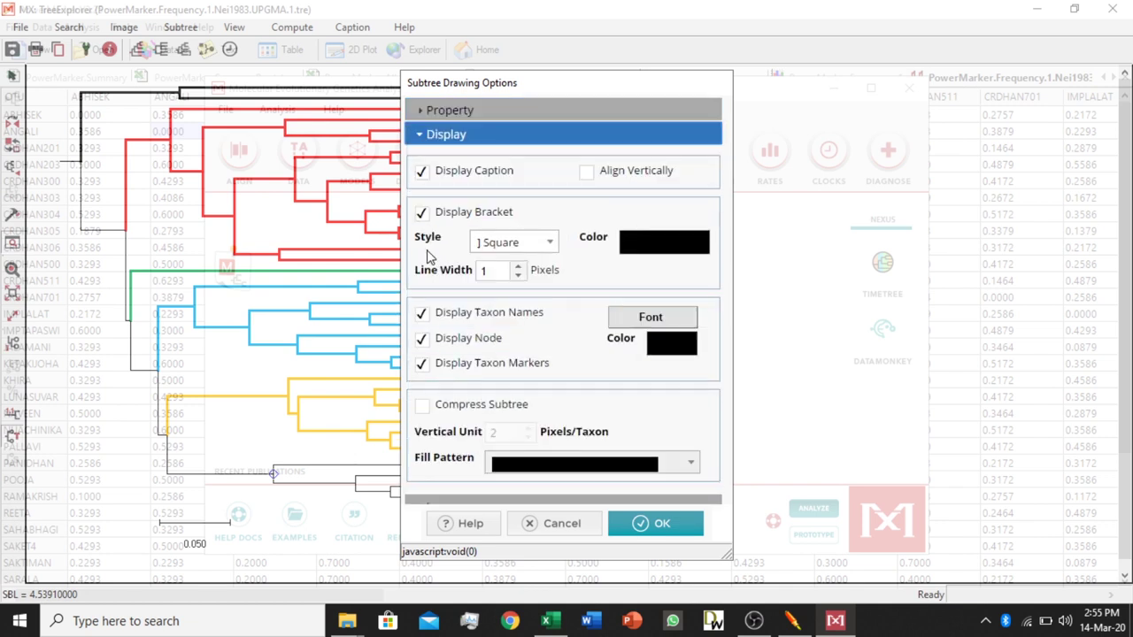
pyautogui.click(423, 215)
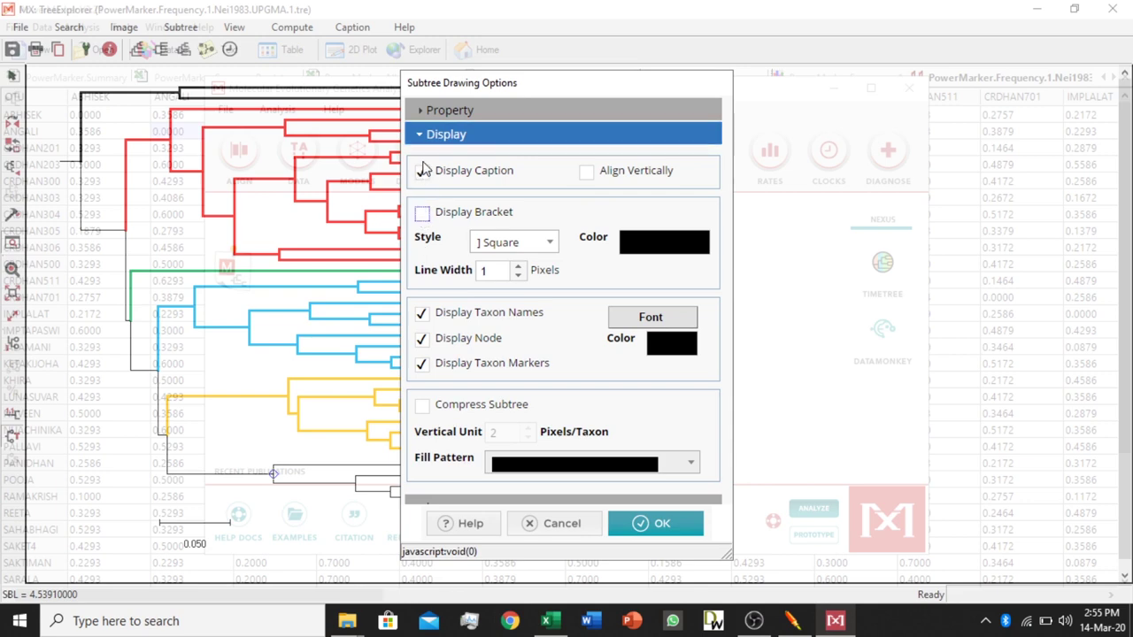
pyautogui.click(422, 172)
pyautogui.click(661, 526)
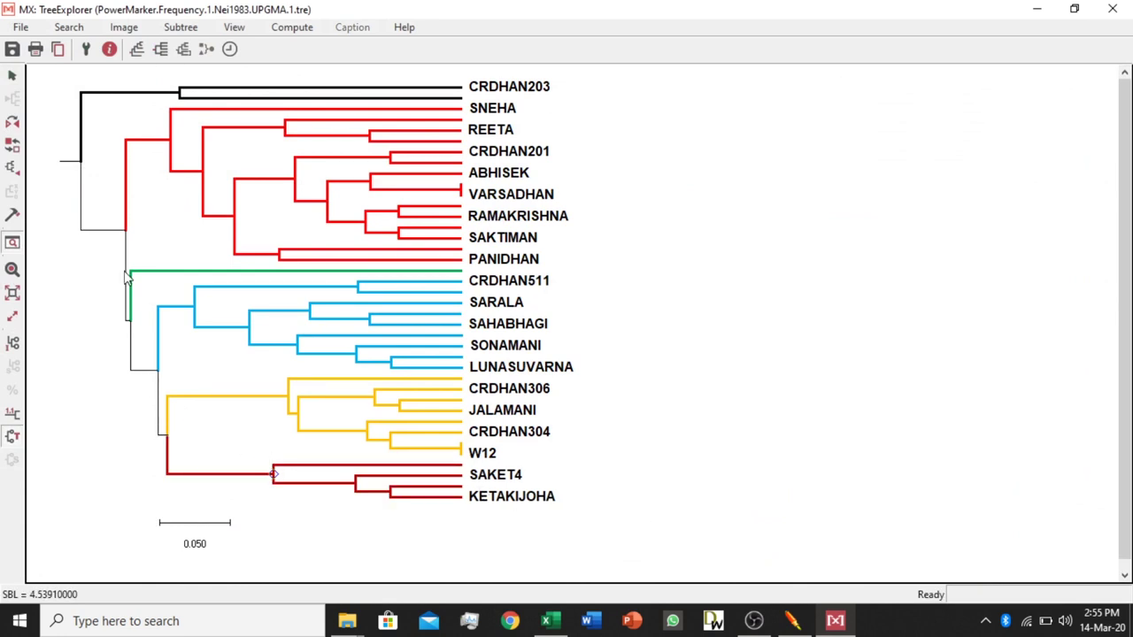
# - Set a 3 pt branch line width for the parent node spanning CRDHAN511 to KETAKIJOHA and apply it
pyautogui.click(80, 163)
pyautogui.click(167, 435)
pyautogui.click(12, 214)
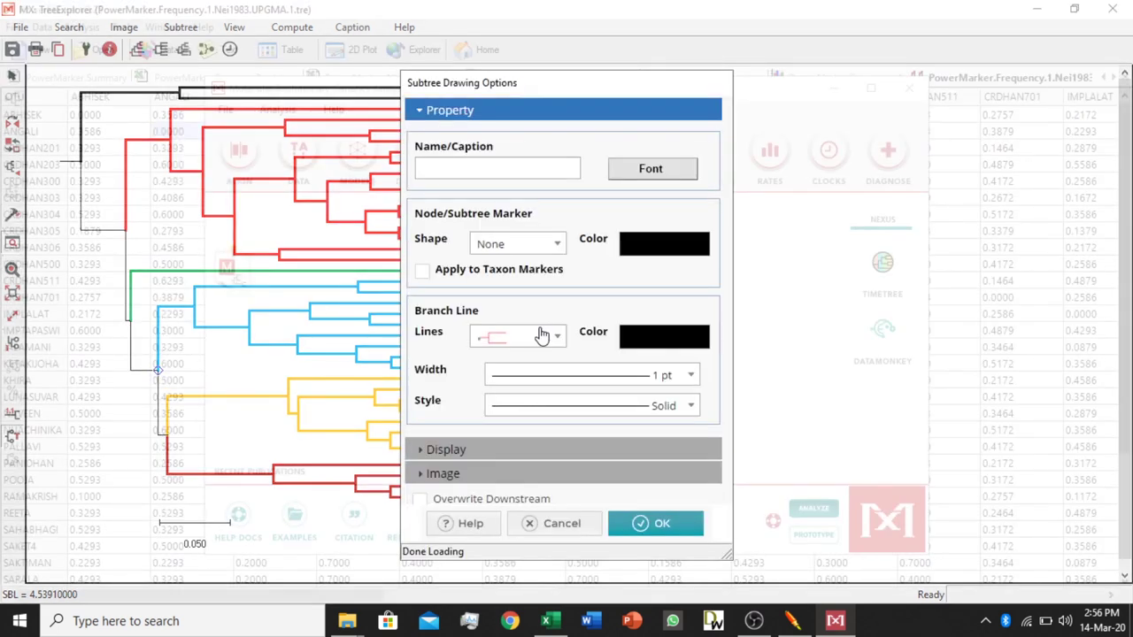
pyautogui.click(628, 375)
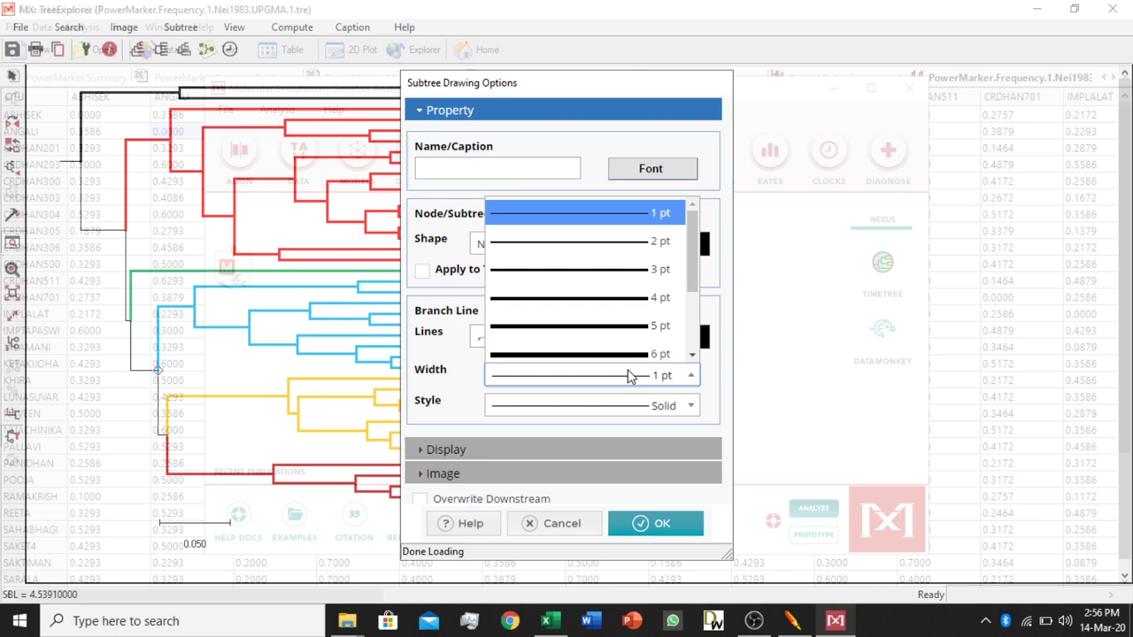
pyautogui.click(627, 271)
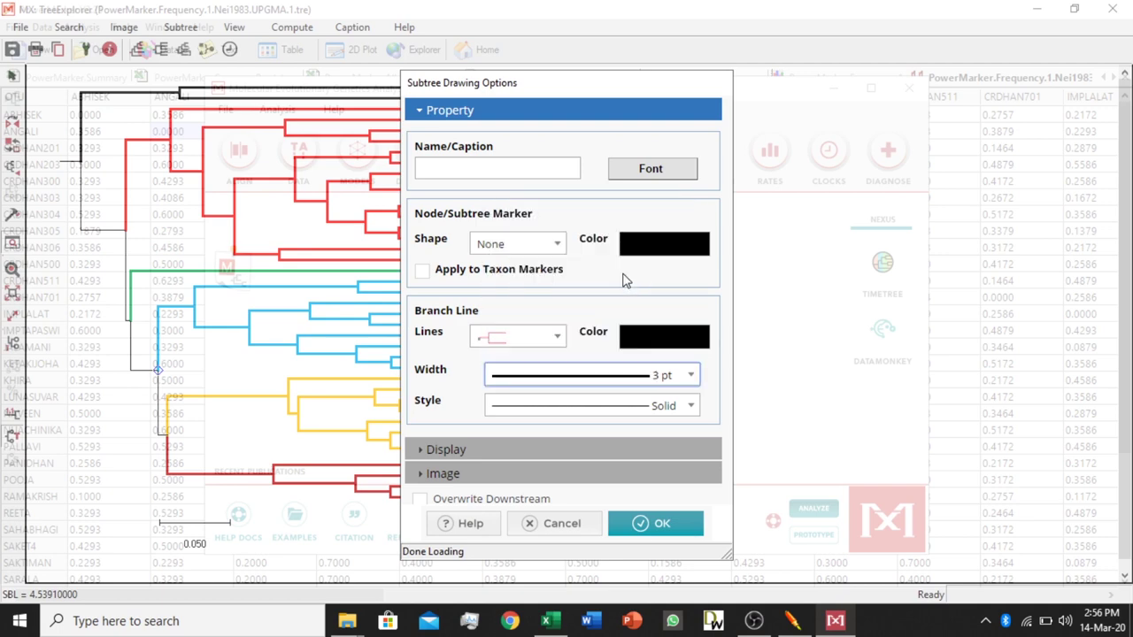
pyautogui.click(660, 523)
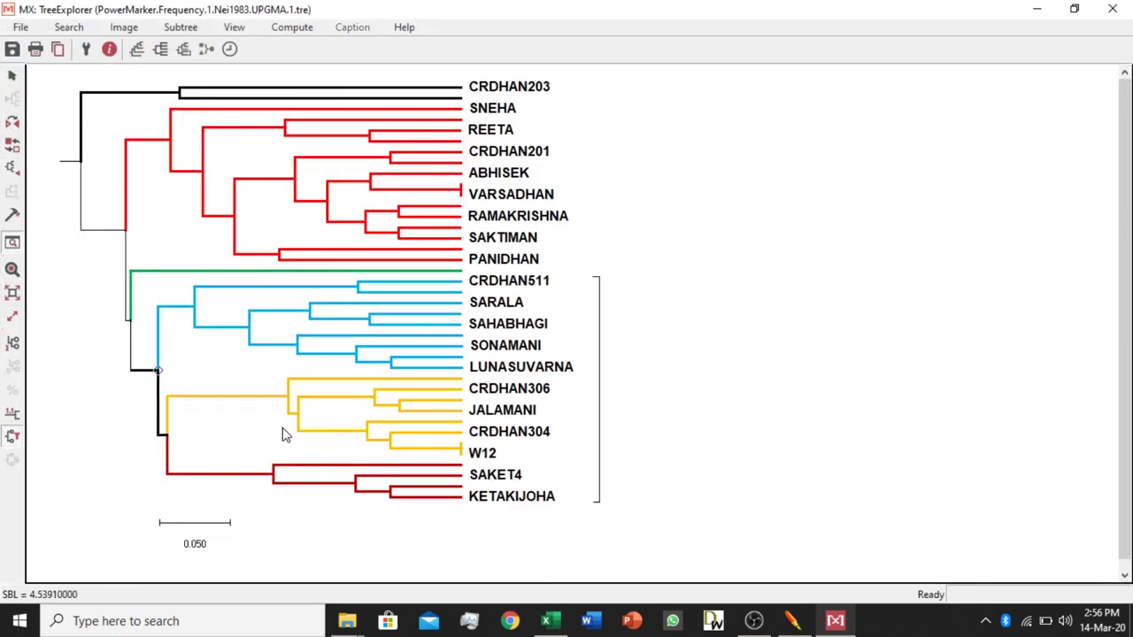
# - Extend the CRDHAN511-to-KETAKIJOHA node's line formatting to its full stem, and turn off its bracket and caption display
pyautogui.click(16, 221)
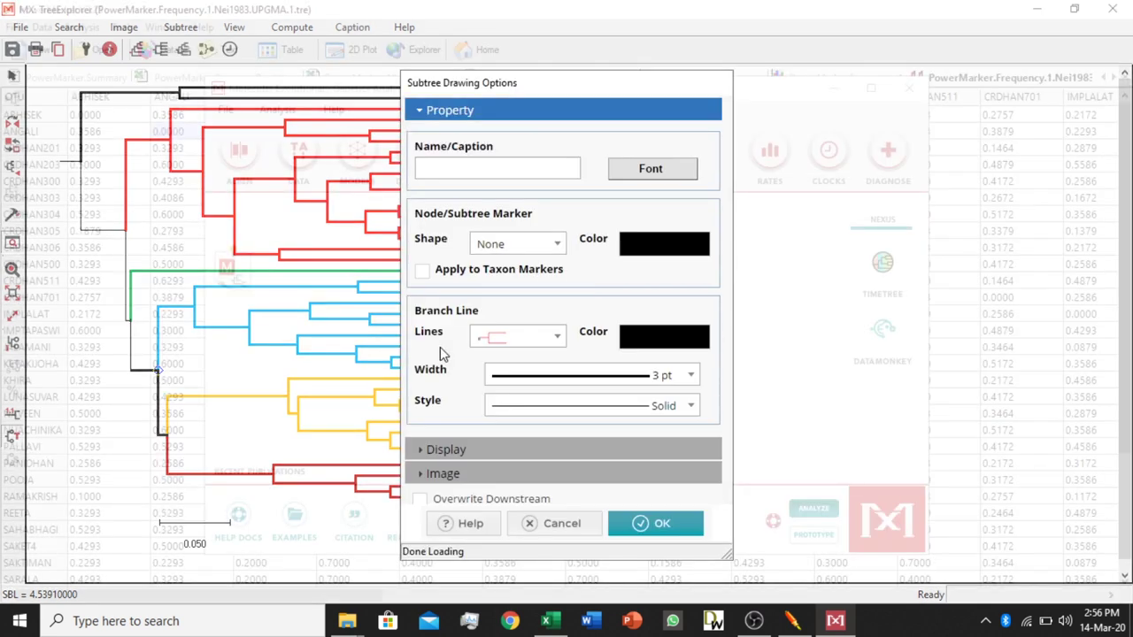
pyautogui.click(545, 341)
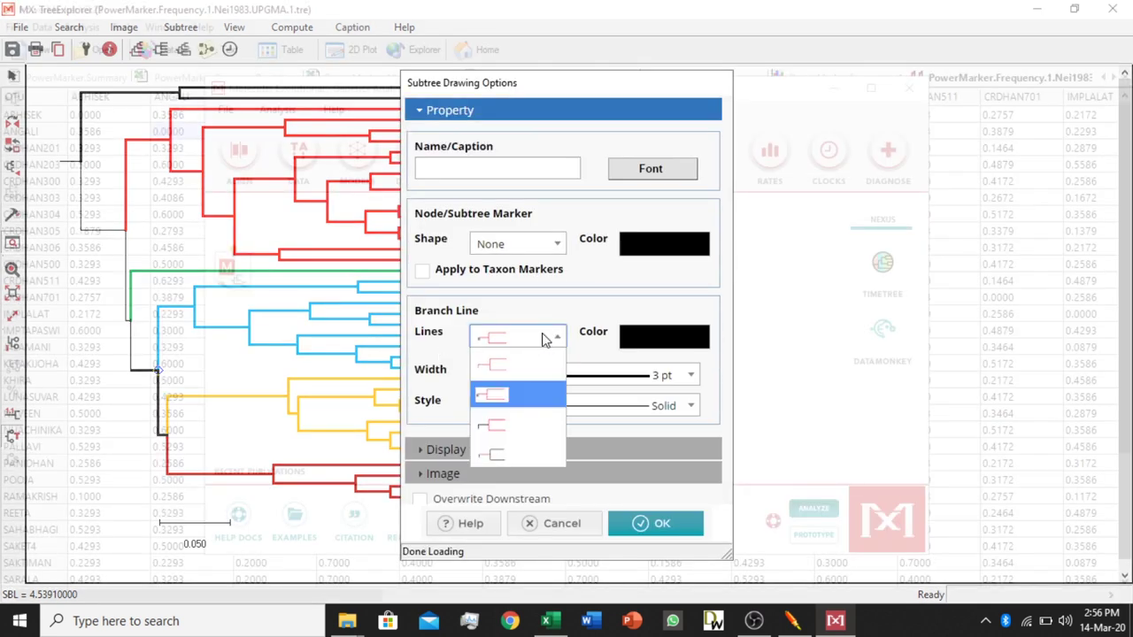
pyautogui.click(507, 382)
pyautogui.click(503, 450)
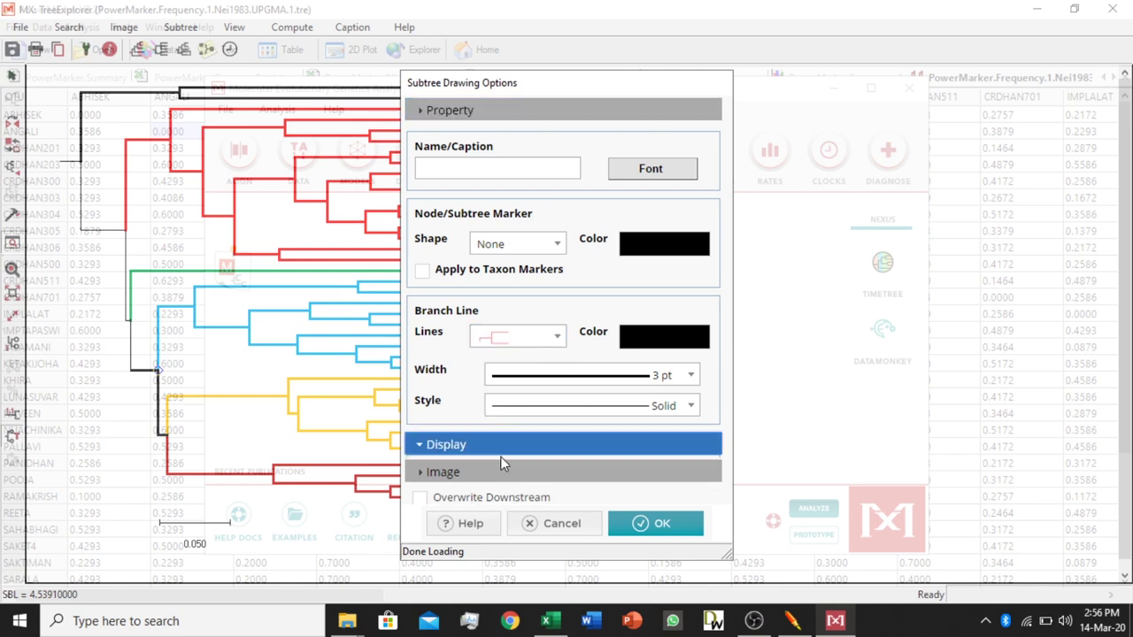
pyautogui.click(423, 214)
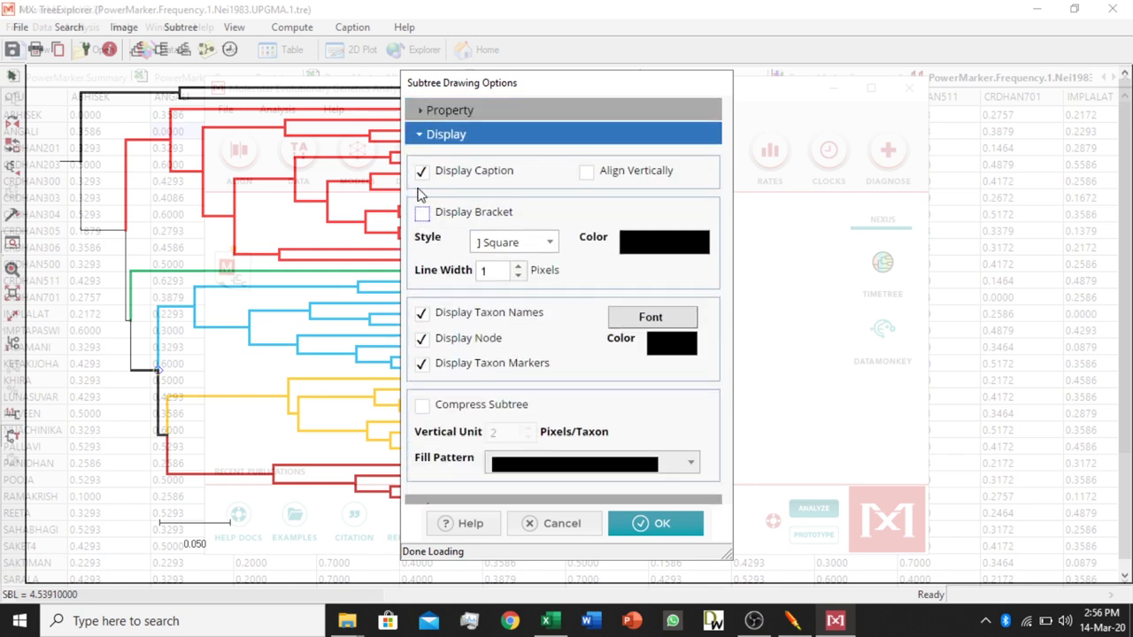
pyautogui.click(421, 171)
pyautogui.moveTo(504, 83); pyautogui.dragTo(335, 97)
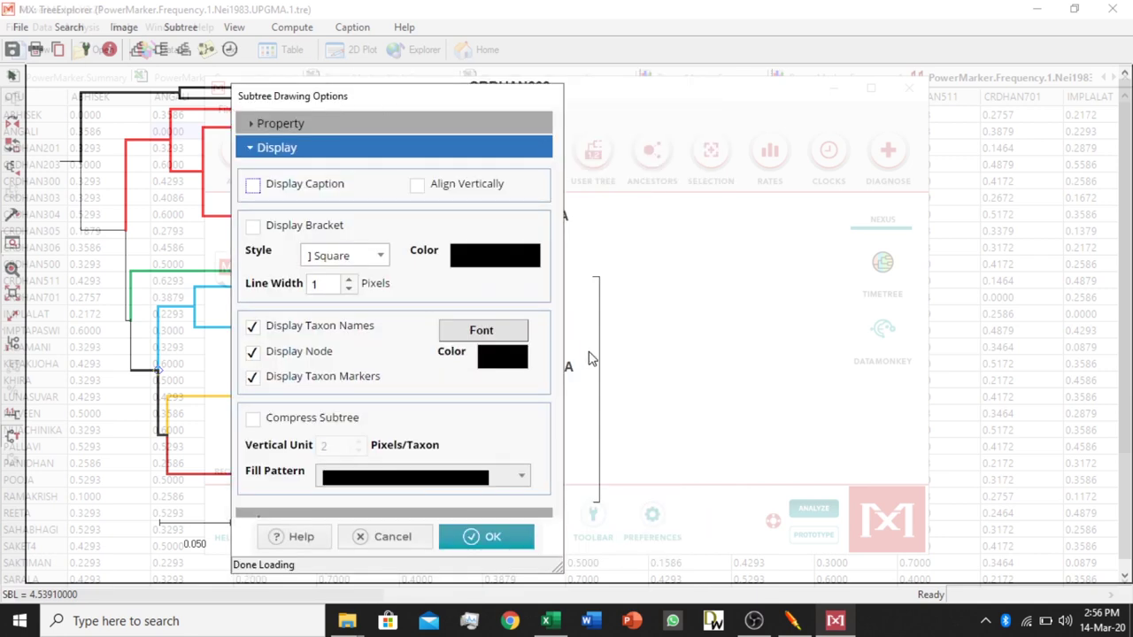
pyautogui.click(485, 537)
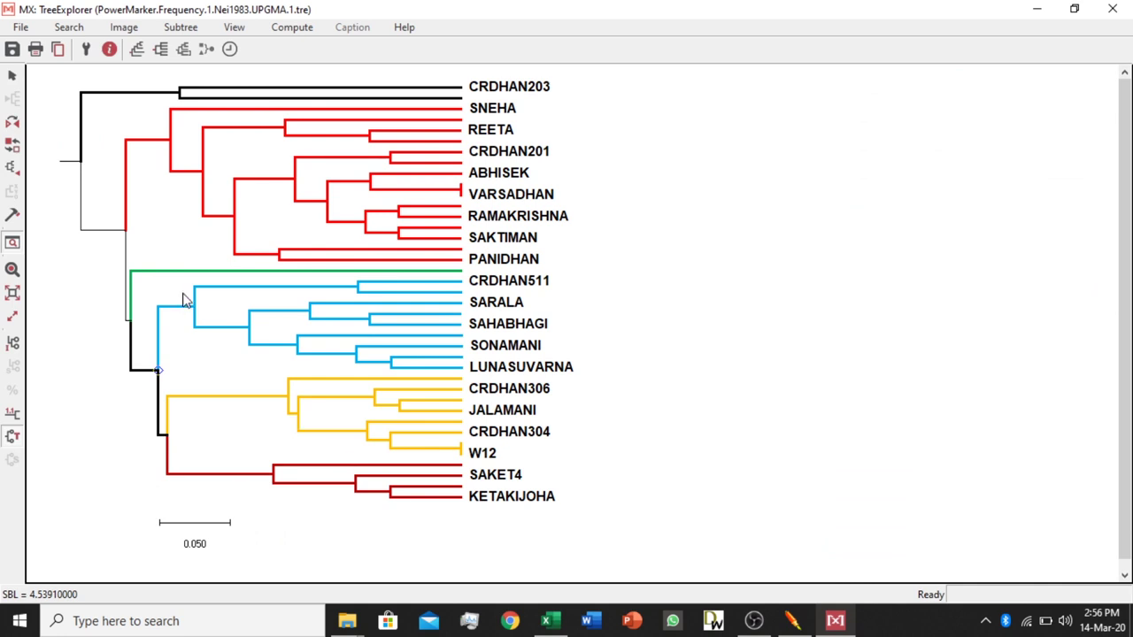
# - Format the branch lines of the parent node spanning SNEHA to KETAKIJOHA with a full stem and 3 pt width
pyautogui.click(124, 232)
pyautogui.click(80, 163)
pyautogui.click(126, 231)
pyautogui.click(12, 214)
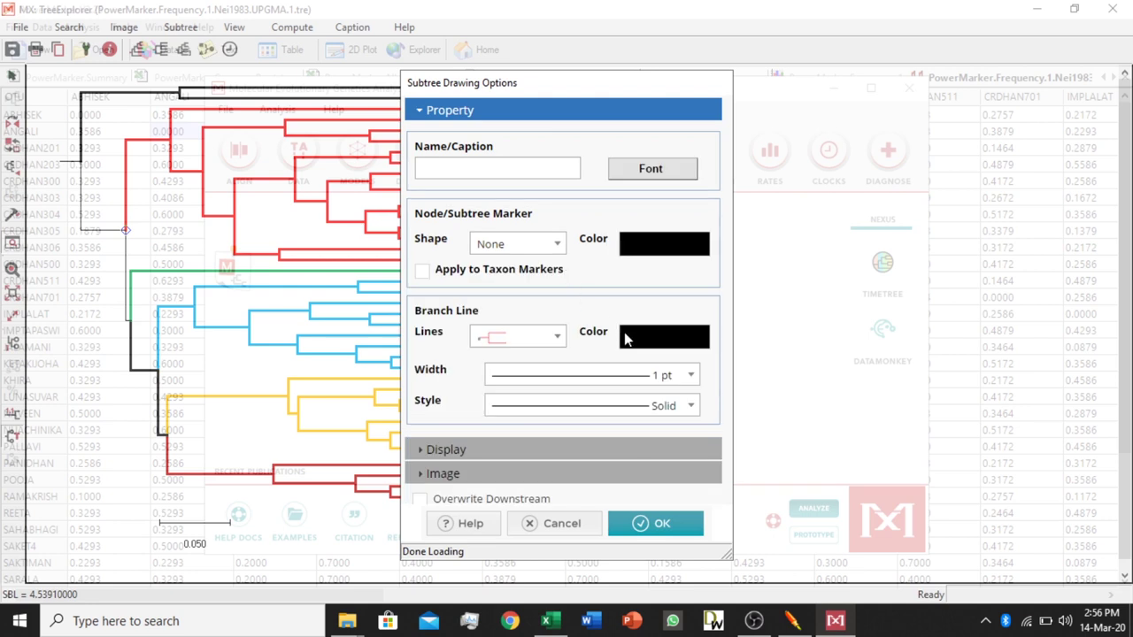
pyautogui.click(550, 340)
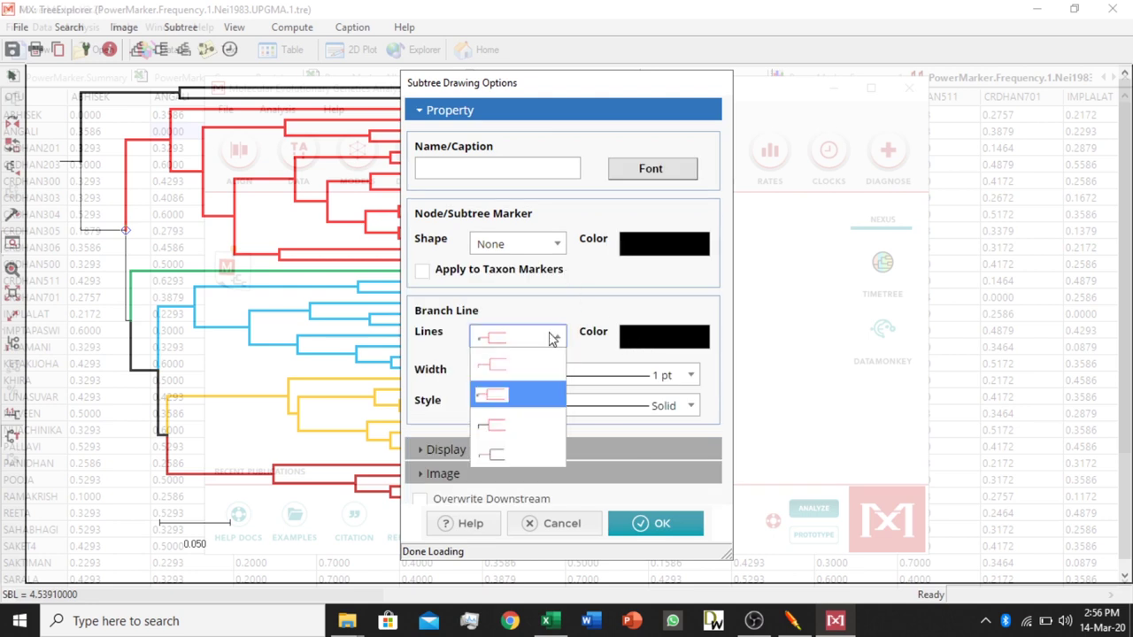
pyautogui.click(515, 372)
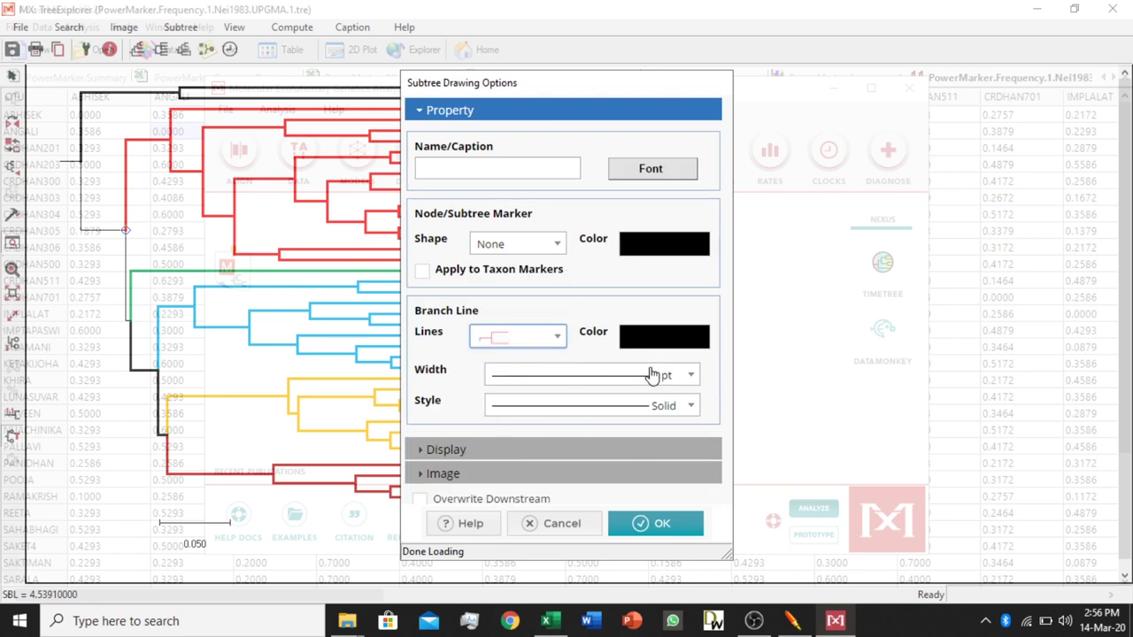
pyautogui.click(656, 378)
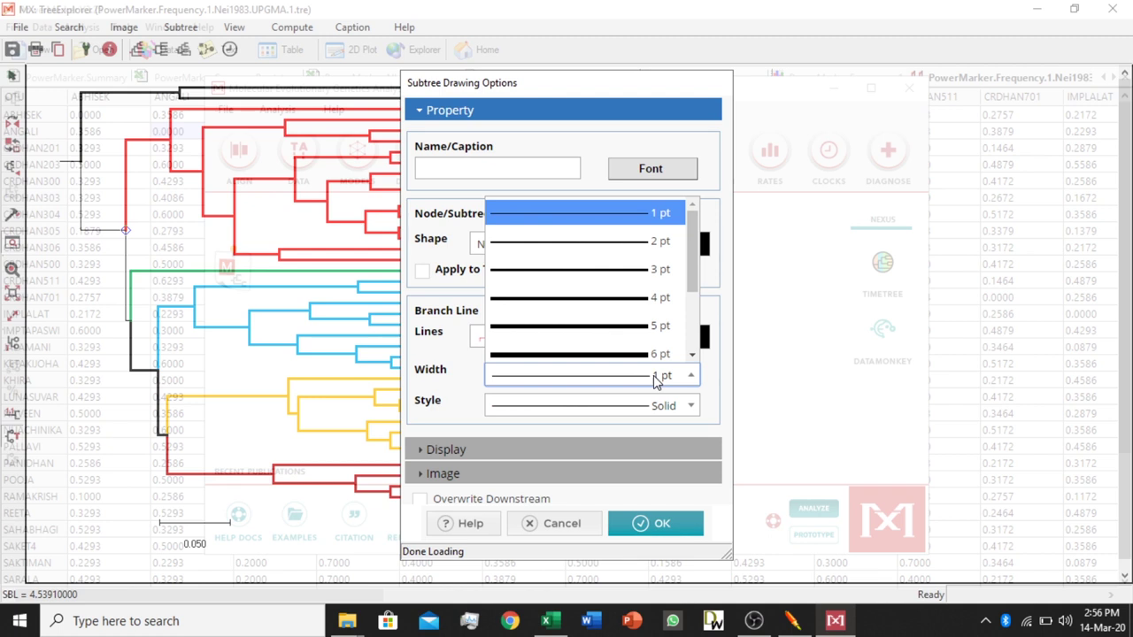
pyautogui.click(616, 272)
# - Turn off the bracket and caption display for the SNEHA-to-KETAKIJOHA node and apply its drawing options
pyautogui.click(481, 452)
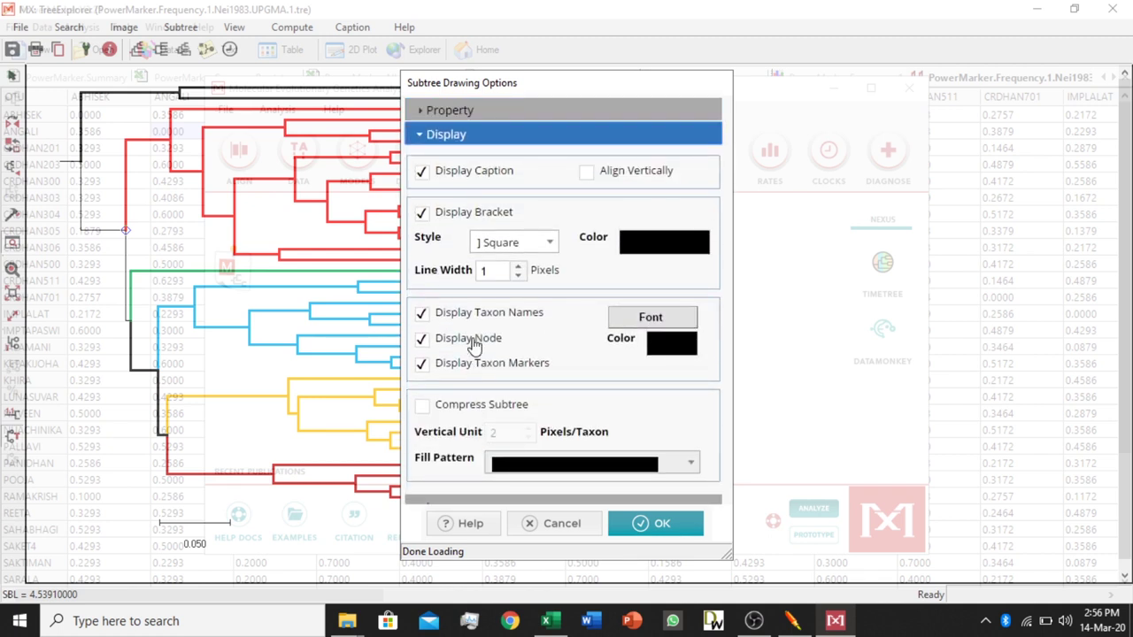
pyautogui.click(421, 213)
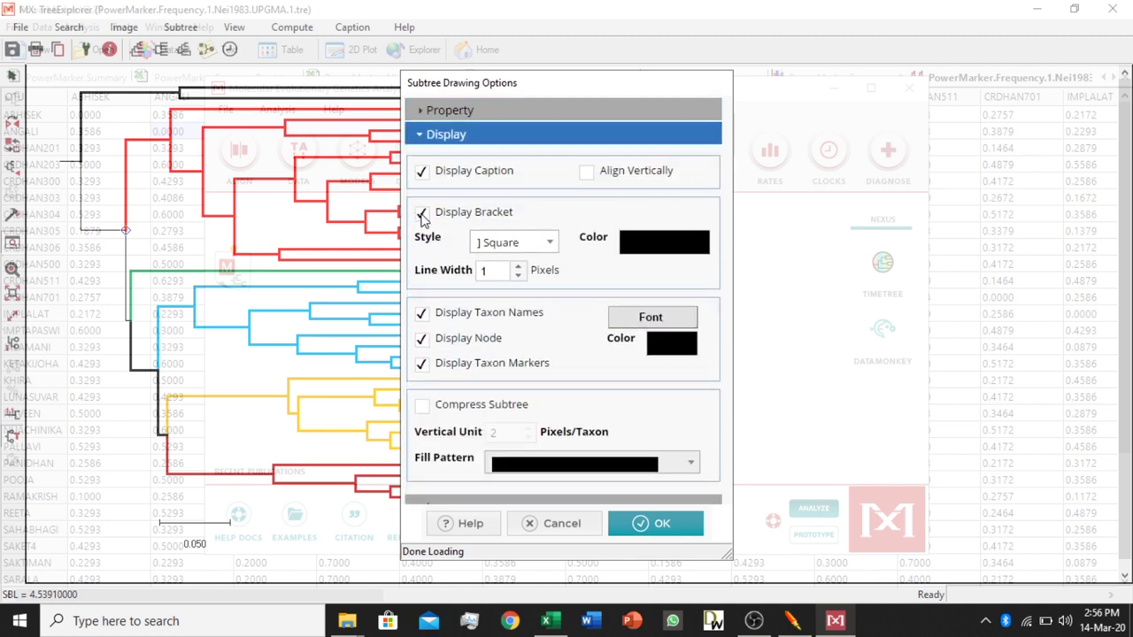
pyautogui.click(422, 173)
pyautogui.click(636, 523)
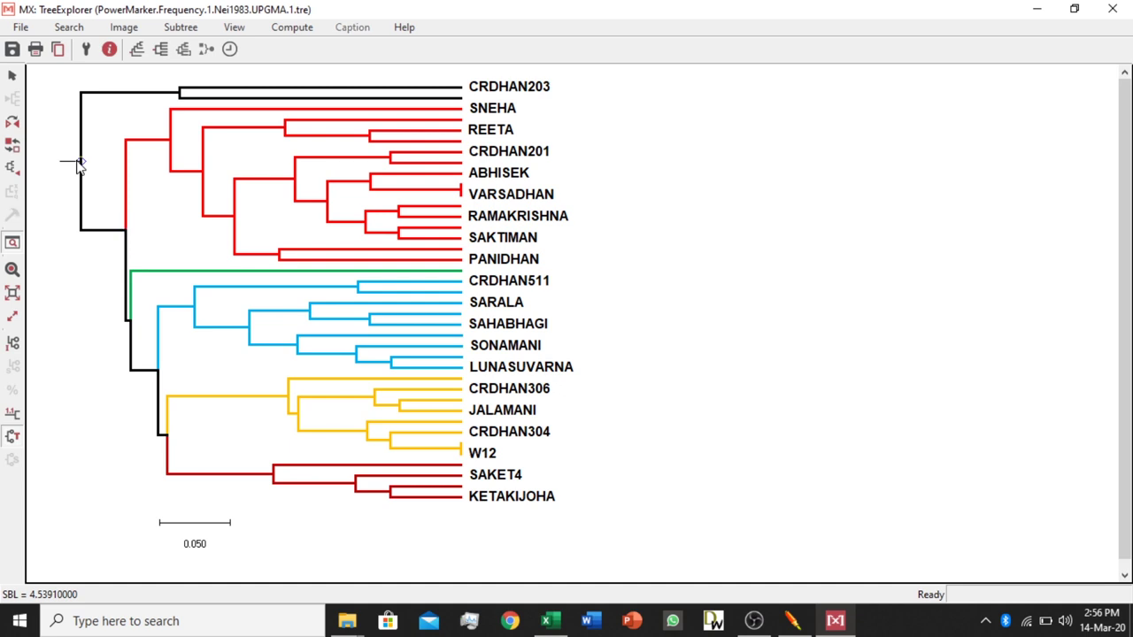
# - Switch the tree to the Radiation layout and shrink it slightly so the taxon labels fit the window
pyautogui.click(142, 50)
pyautogui.moveTo(157, 78)
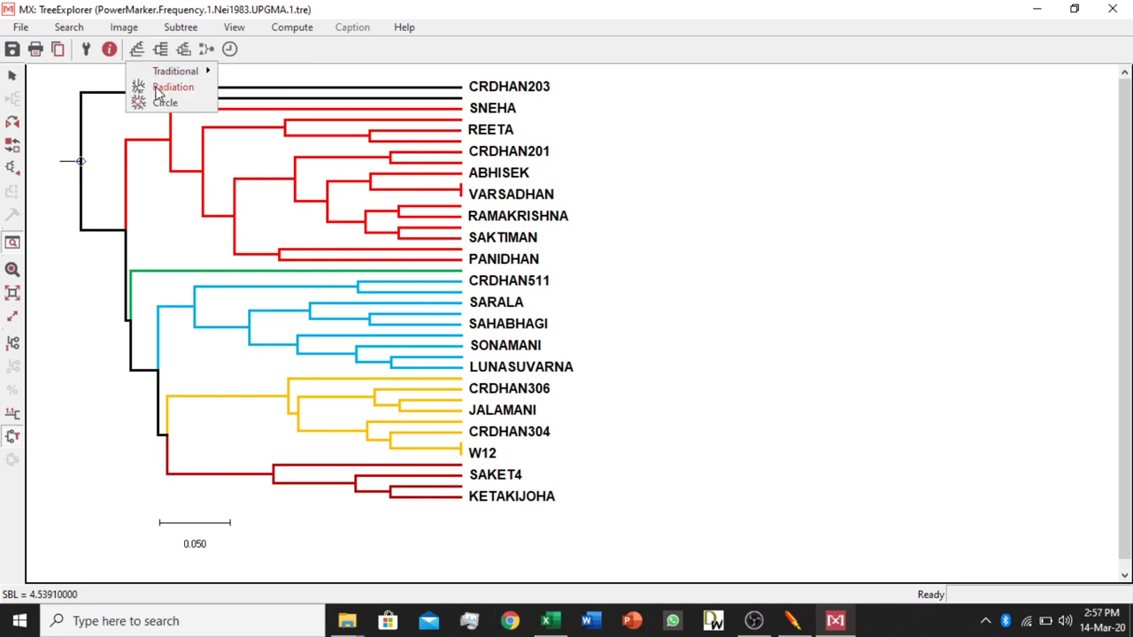
pyautogui.click(159, 89)
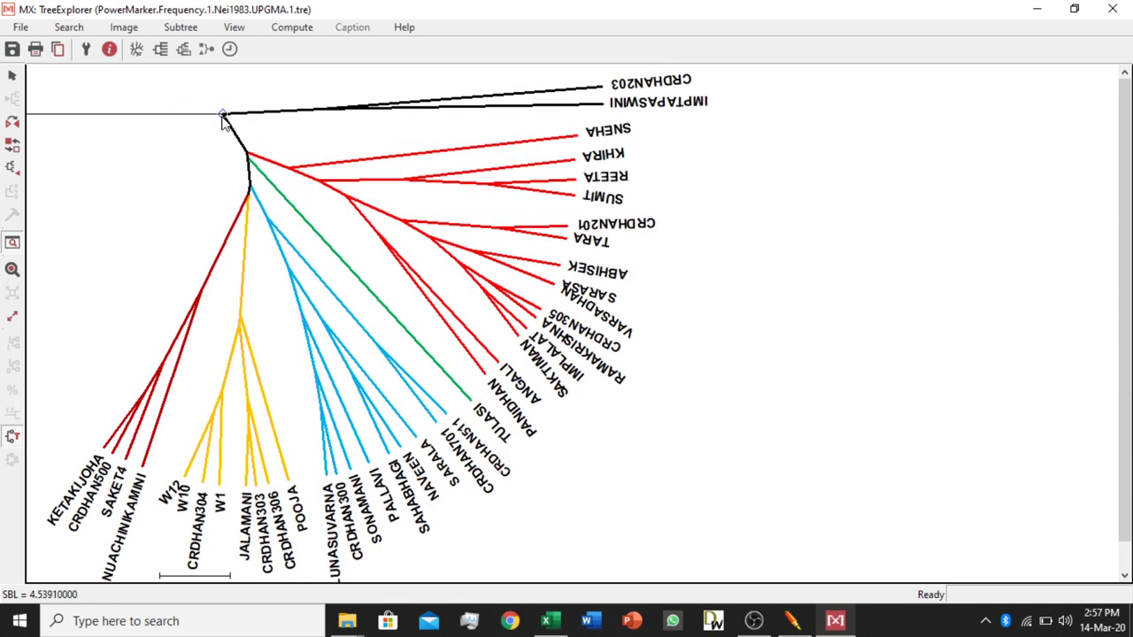
pyautogui.click(13, 316)
pyautogui.moveTo(271, 302); pyautogui.dragTo(255, 292)
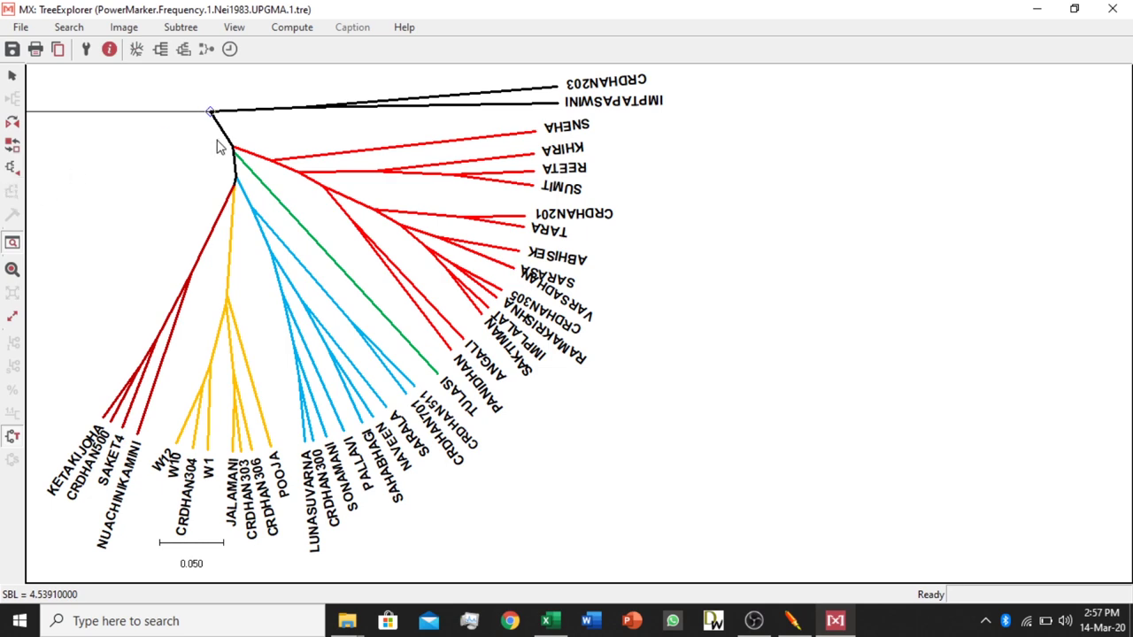
pyautogui.click(236, 155)
pyautogui.click(13, 215)
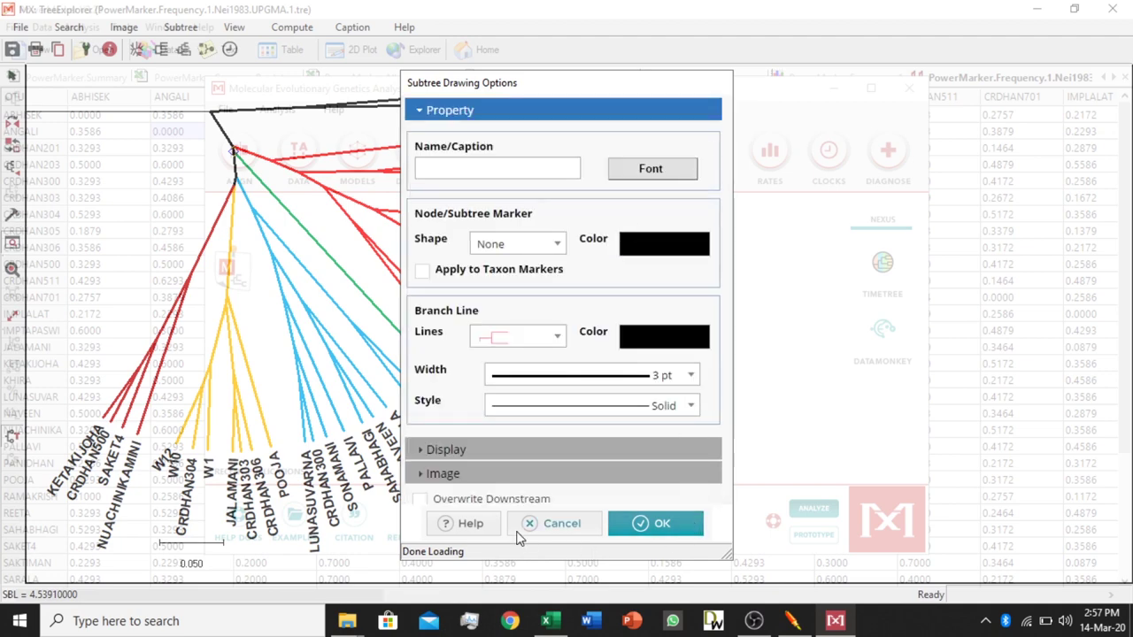
pyautogui.click(547, 529)
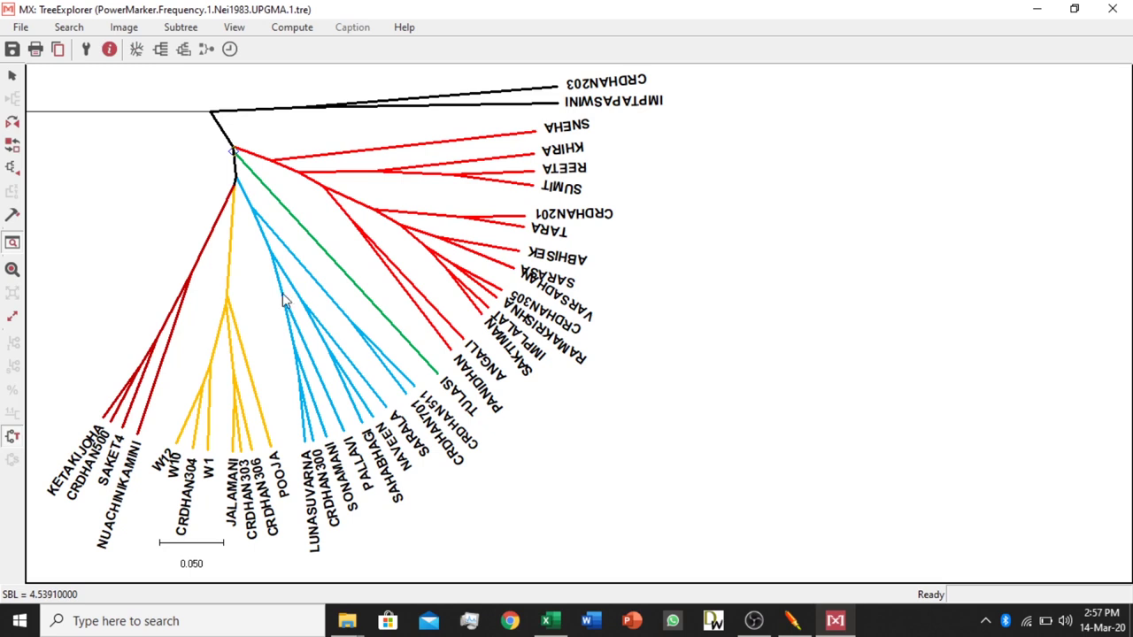
pyautogui.click(240, 159)
# - Switch the tree to the Circle layout and shrink it until the whole circle fits in the window
pyautogui.click(135, 51)
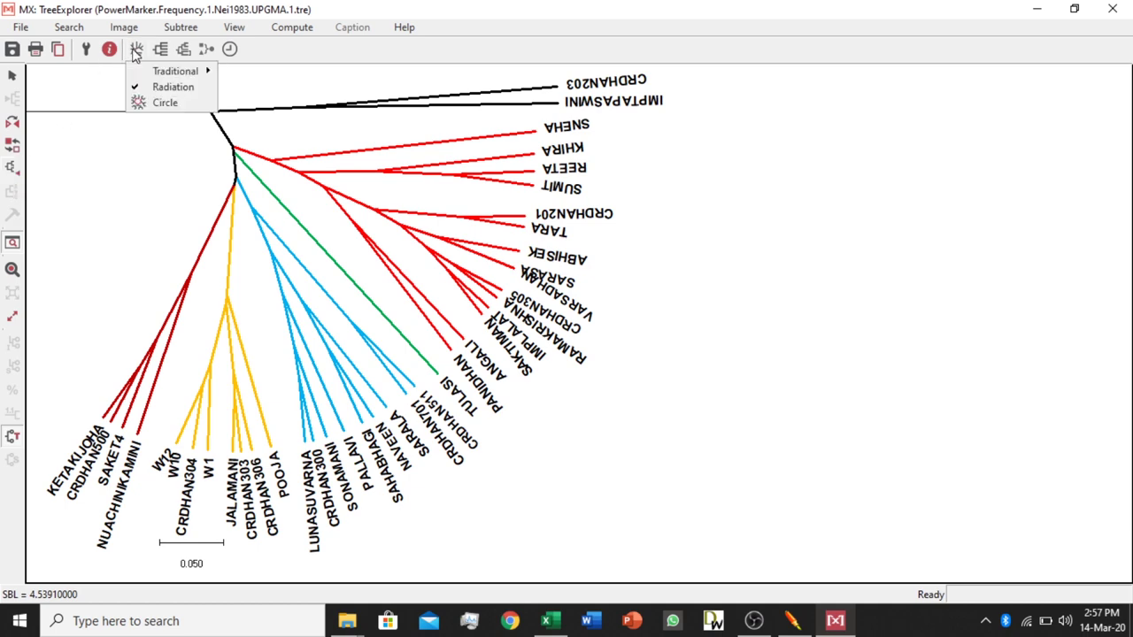
pyautogui.click(160, 105)
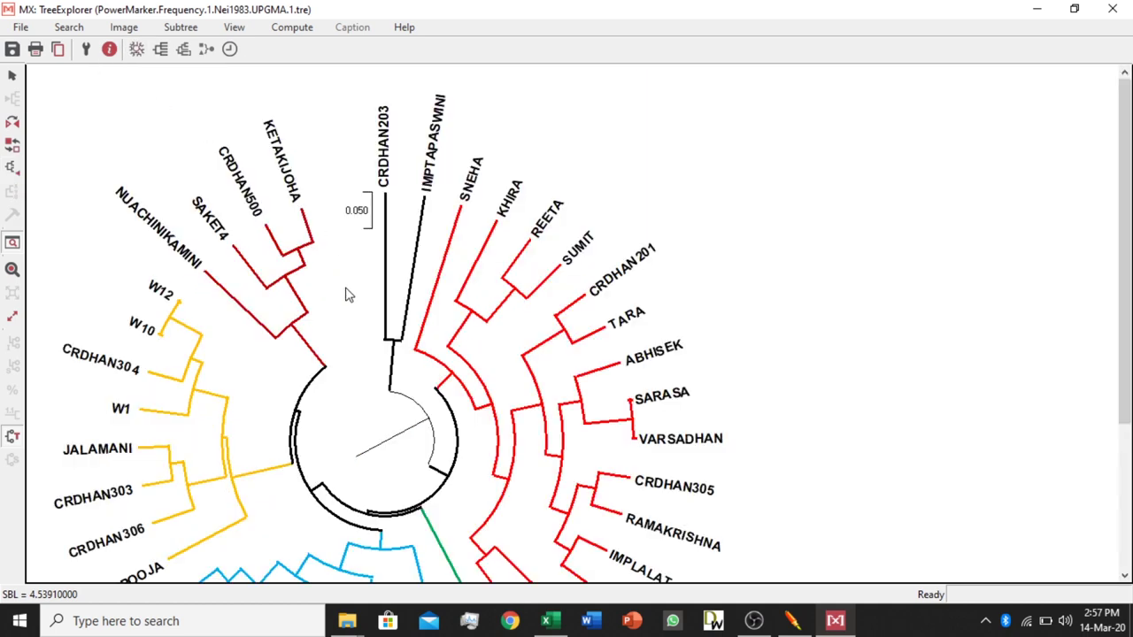
pyautogui.click(12, 316)
pyautogui.moveTo(406, 442); pyautogui.dragTo(389, 385)
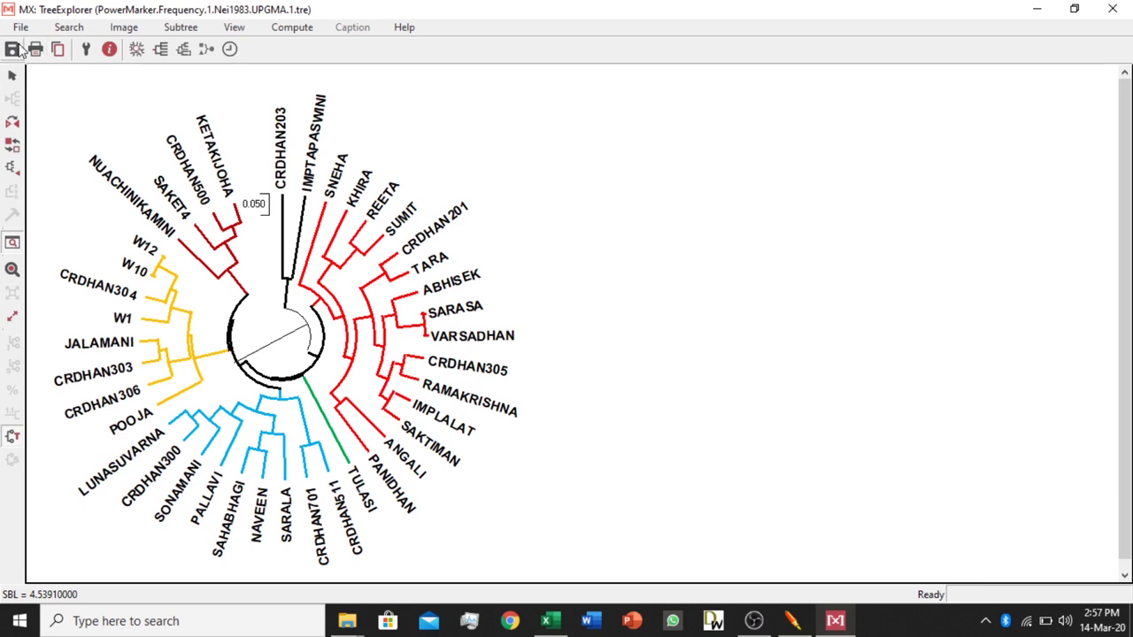
# - Save the current tree session in the Documents folder as T1.mtsx, using the MEGA Tree Sessions type
pyautogui.click(30, 28)
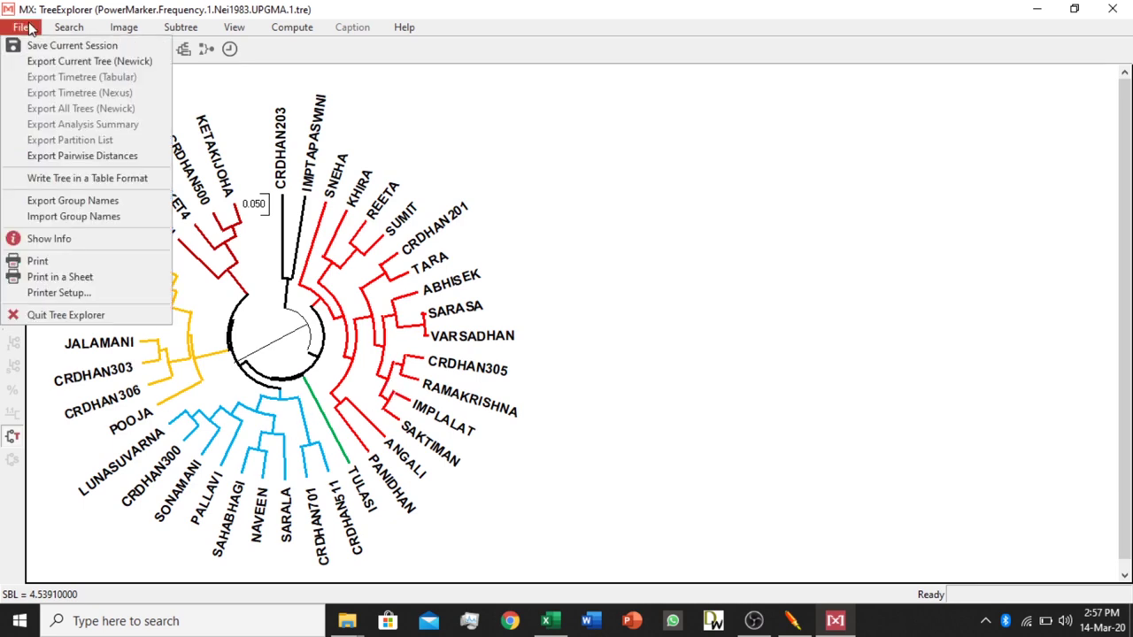
pyautogui.click(539, 156)
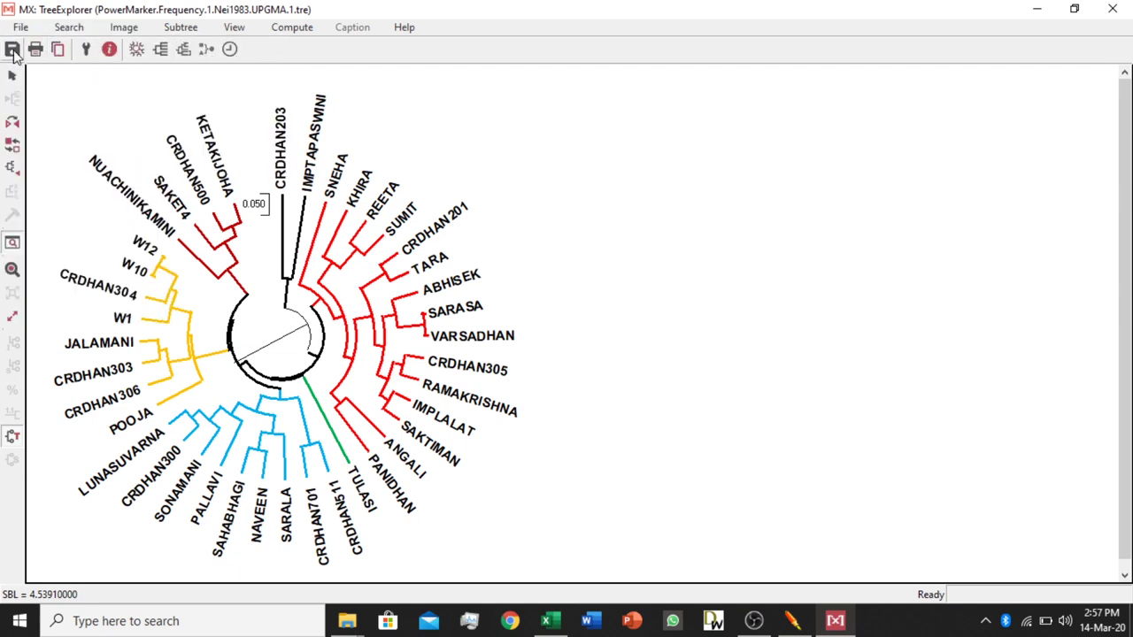
pyautogui.click(12, 50)
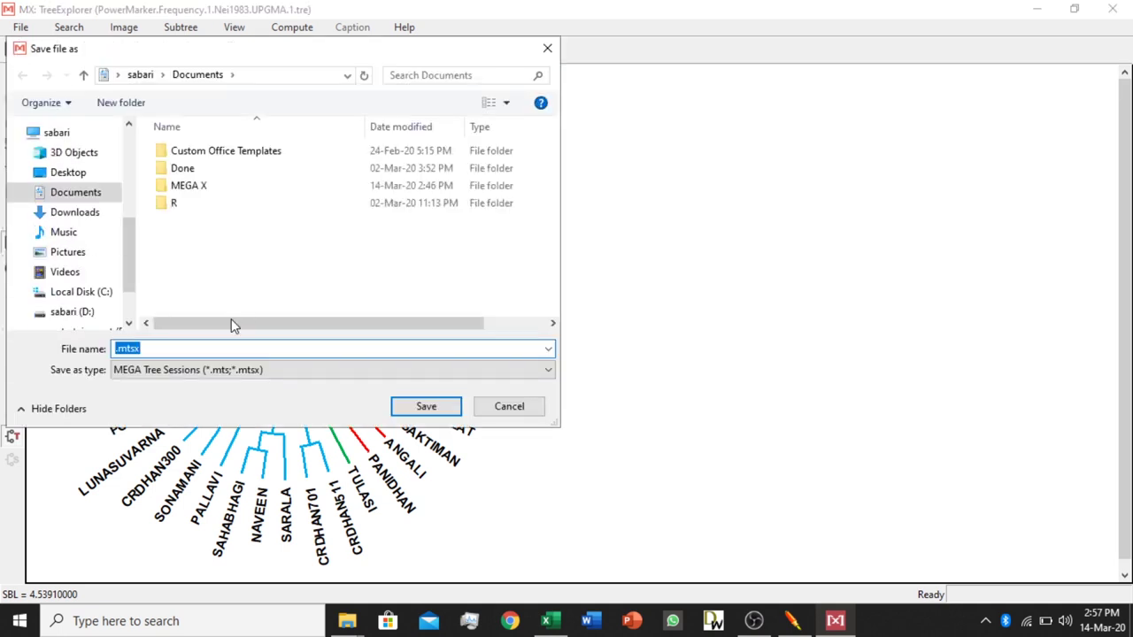
pyautogui.click(115, 348)
pyautogui.write('T1')
pyautogui.click(349, 377)
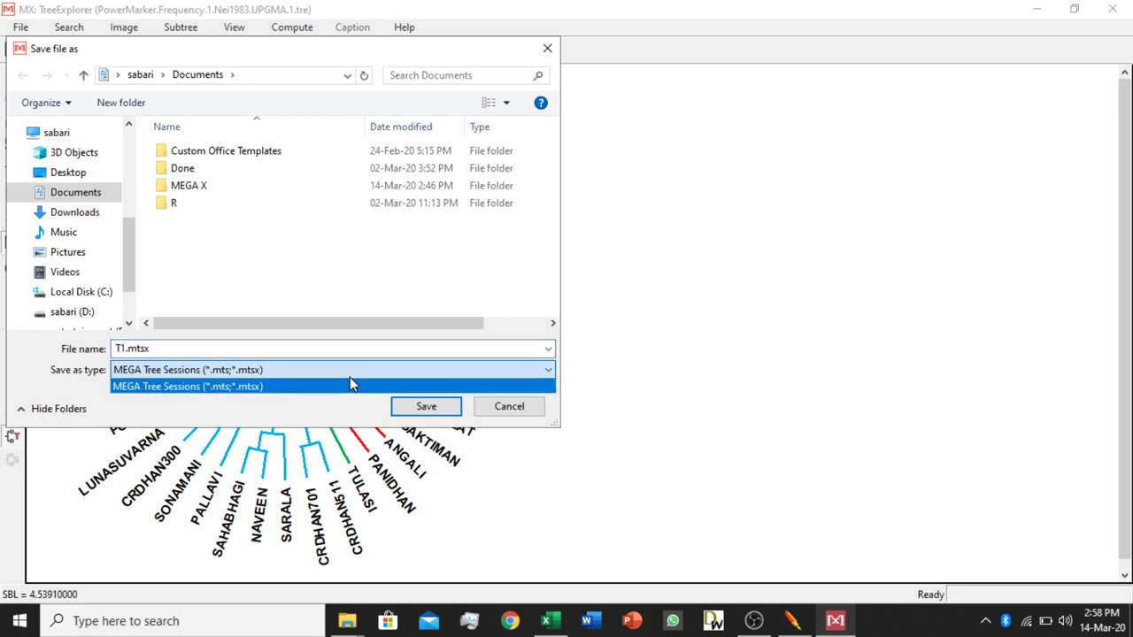
pyautogui.click(349, 384)
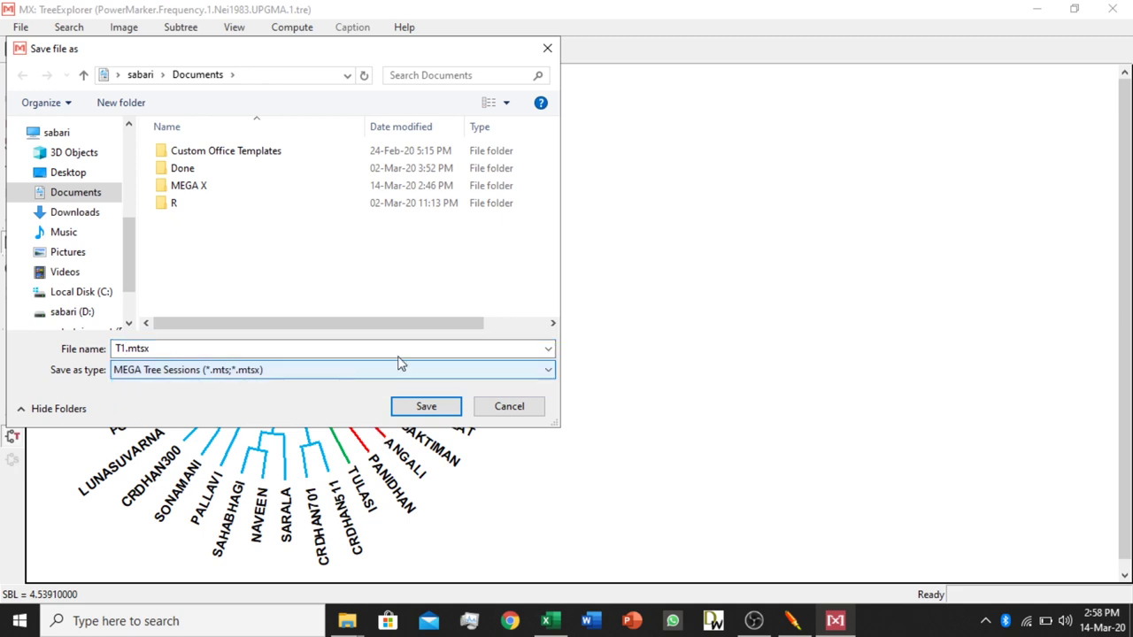
pyautogui.click(426, 406)
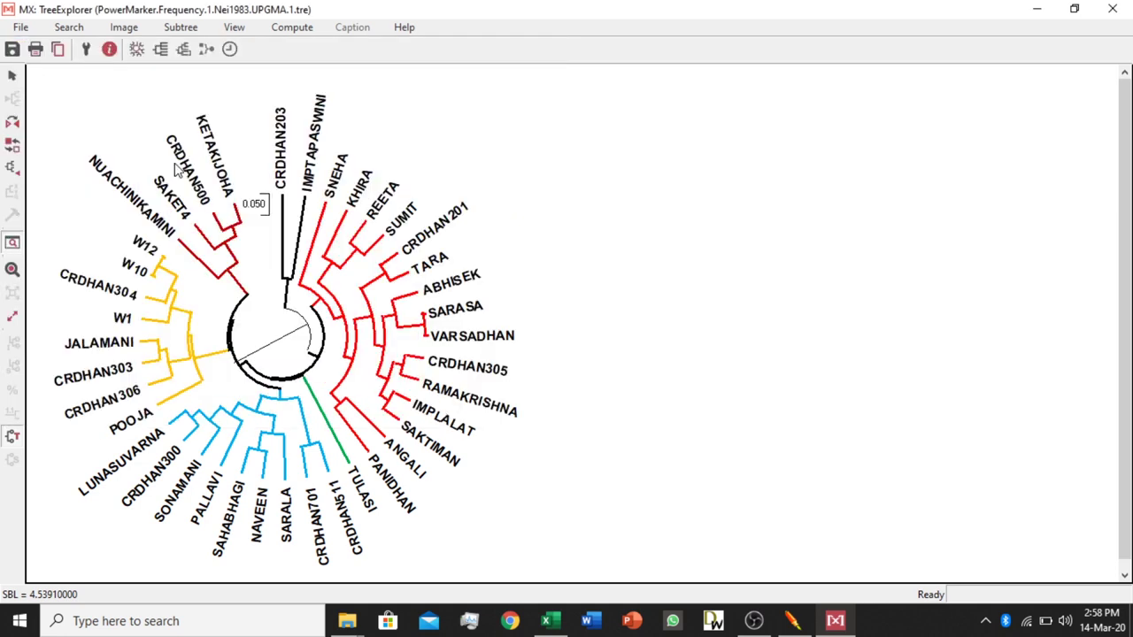
# - Save the tree session again as T1.mtsx in the PowerMarer folder on the Desktop
pyautogui.click(12, 50)
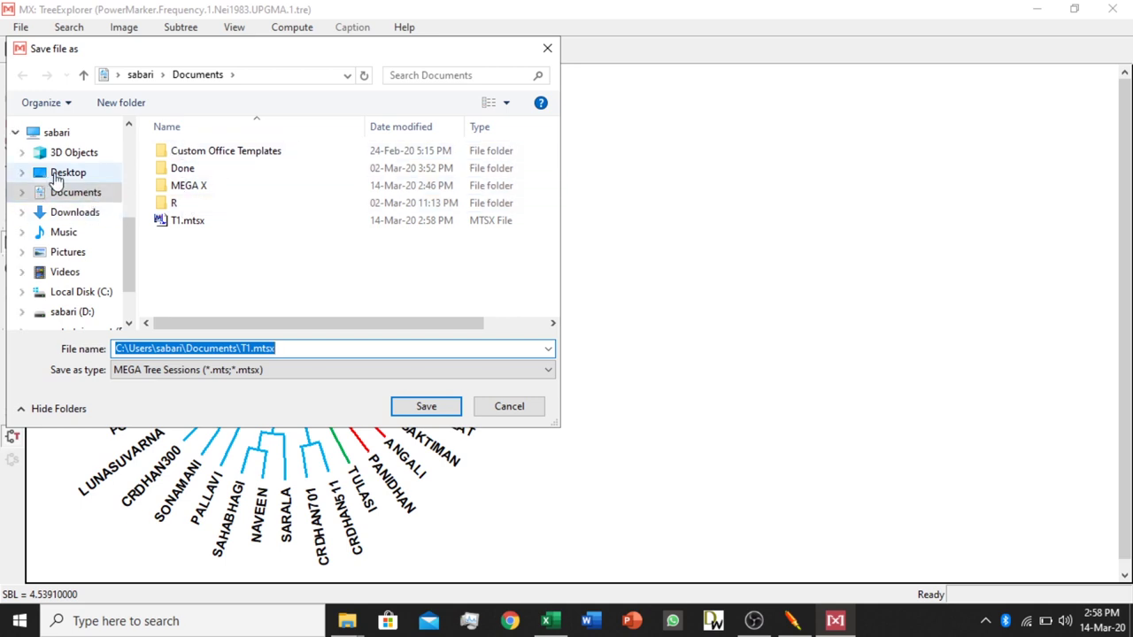
pyautogui.click(56, 175)
pyautogui.click(221, 255)
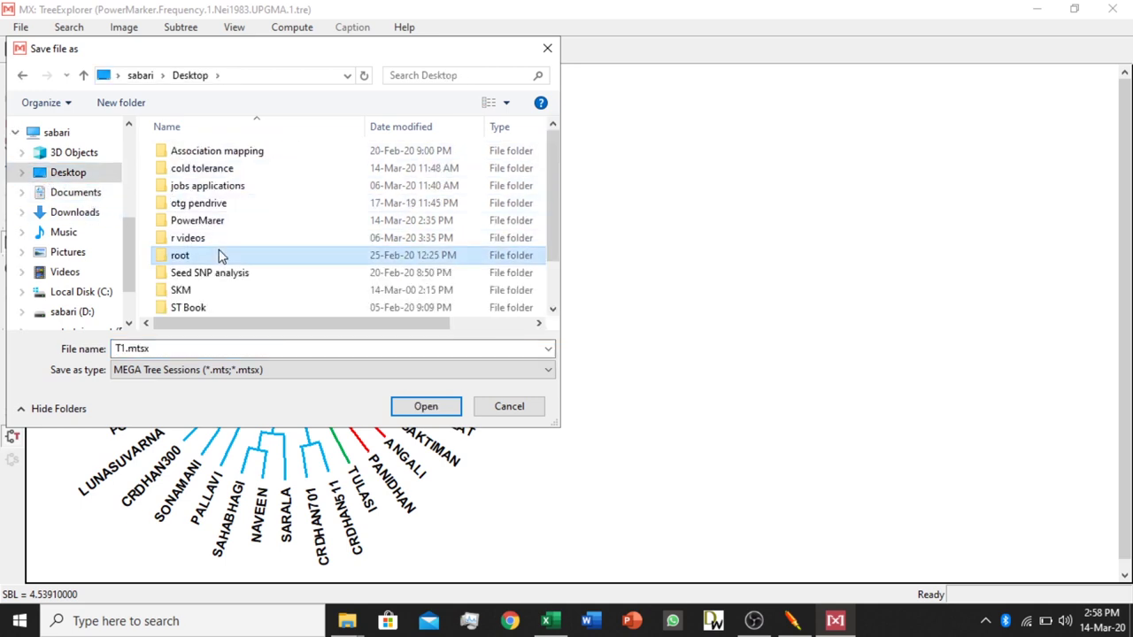
pyautogui.doubleClick(215, 222)
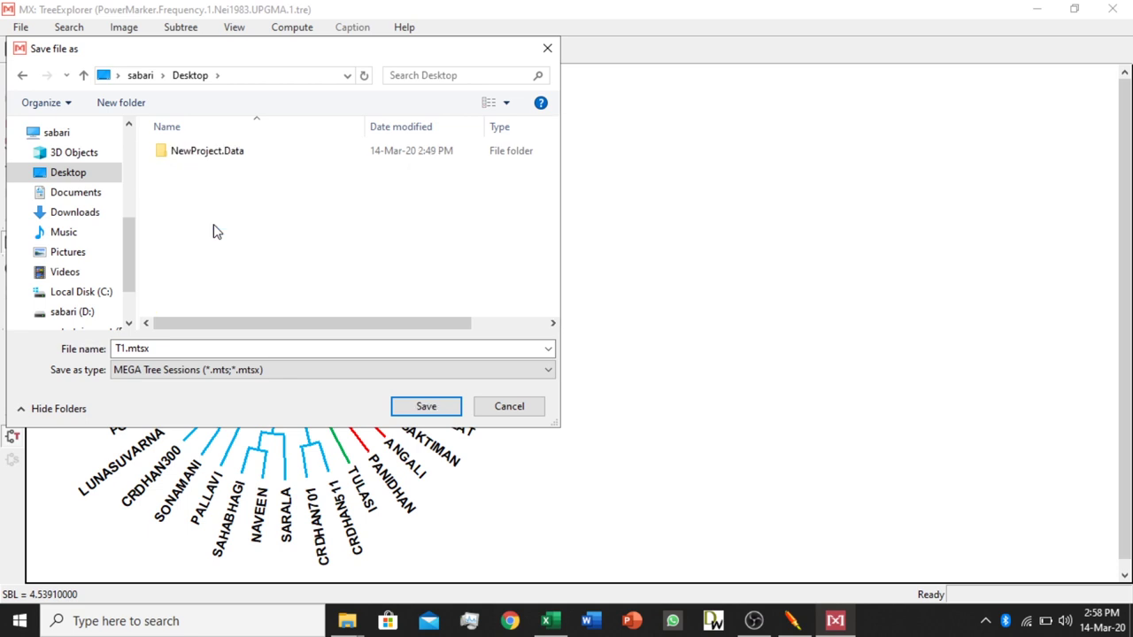
pyautogui.doubleClick(210, 348)
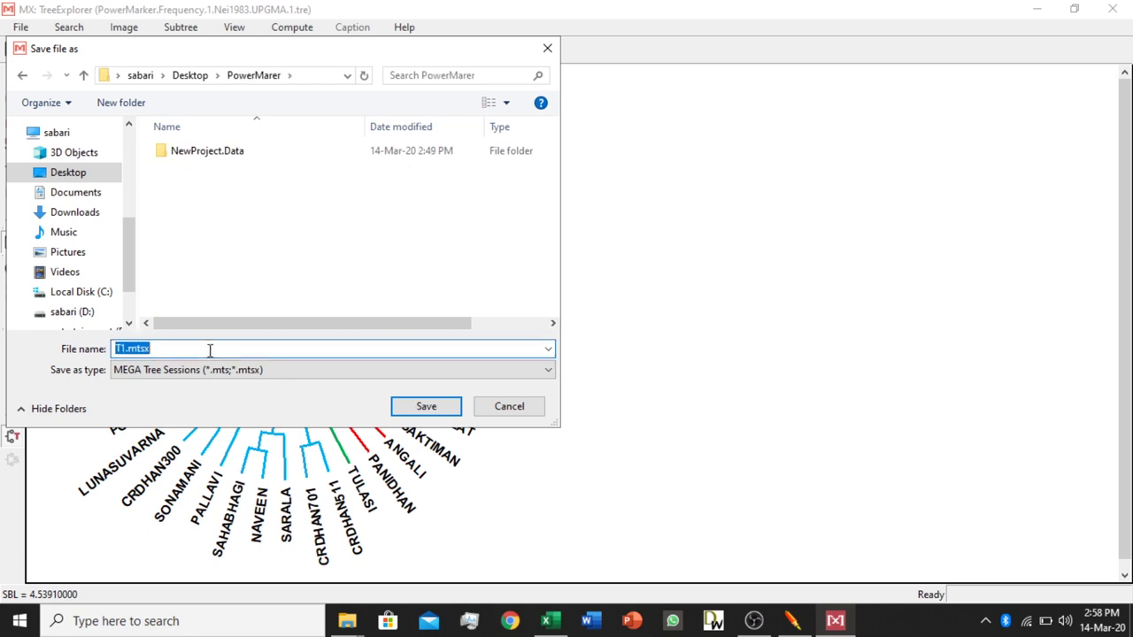
pyautogui.click(428, 407)
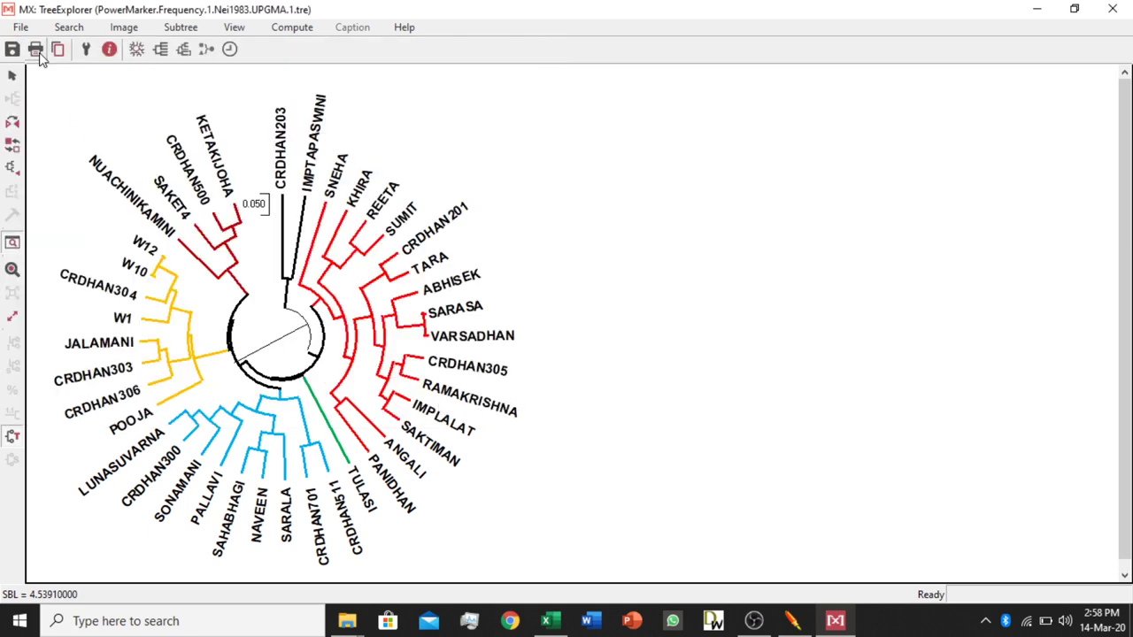
# - In the Radiation layout, try compressing and flipping the subtree that spans TULASI to KETAKIJOHA
pyautogui.click(135, 49)
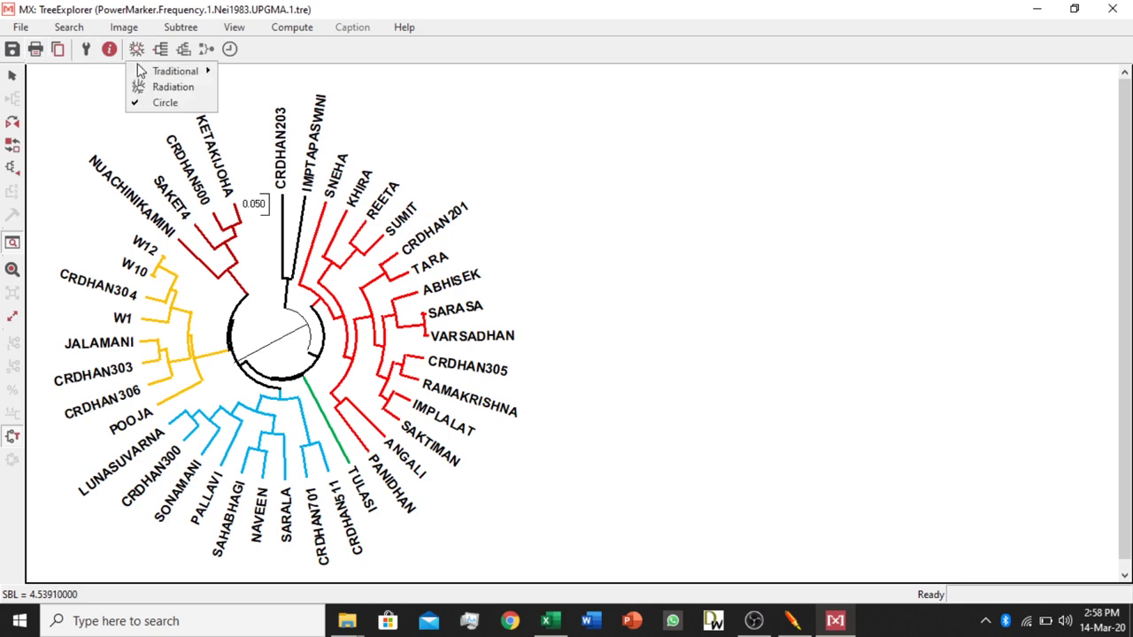
pyautogui.click(147, 87)
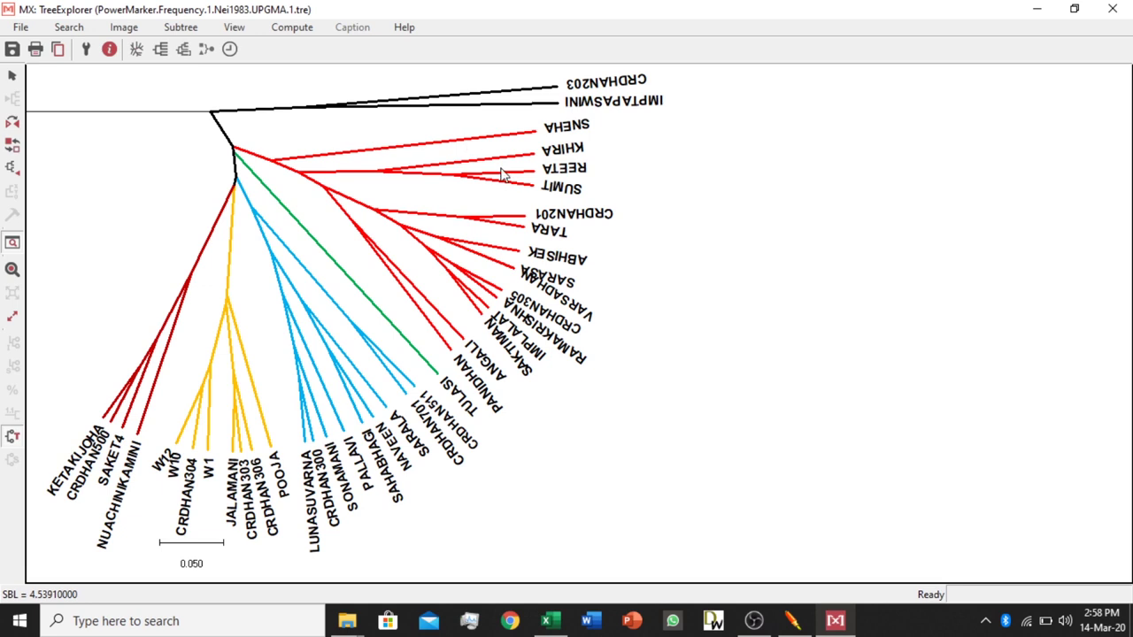
pyautogui.click(234, 155)
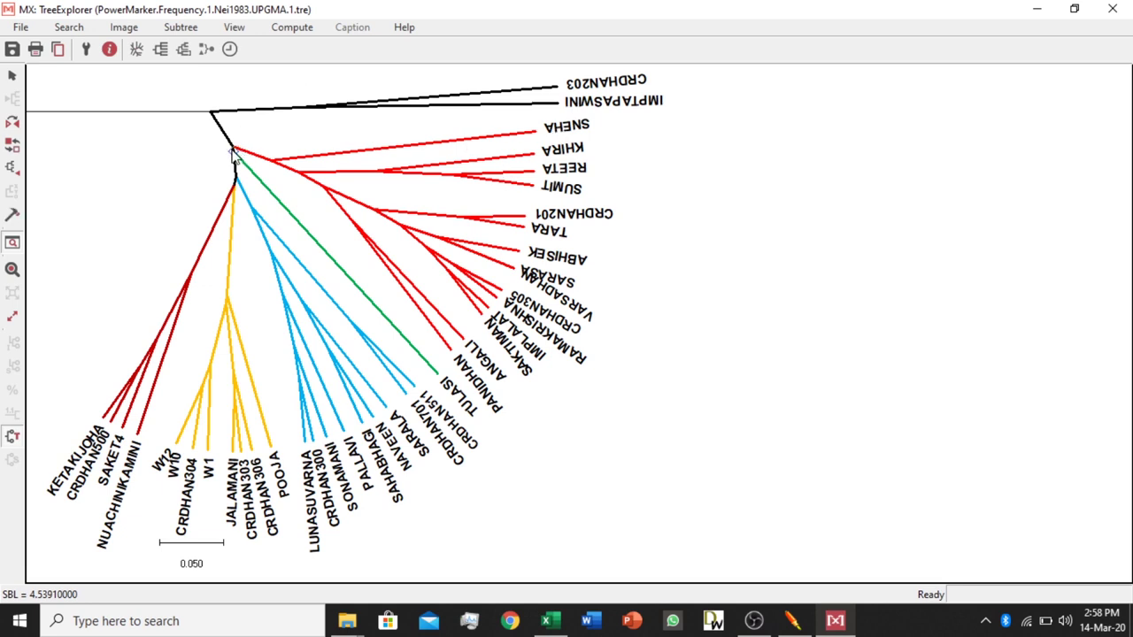
pyautogui.click(14, 168)
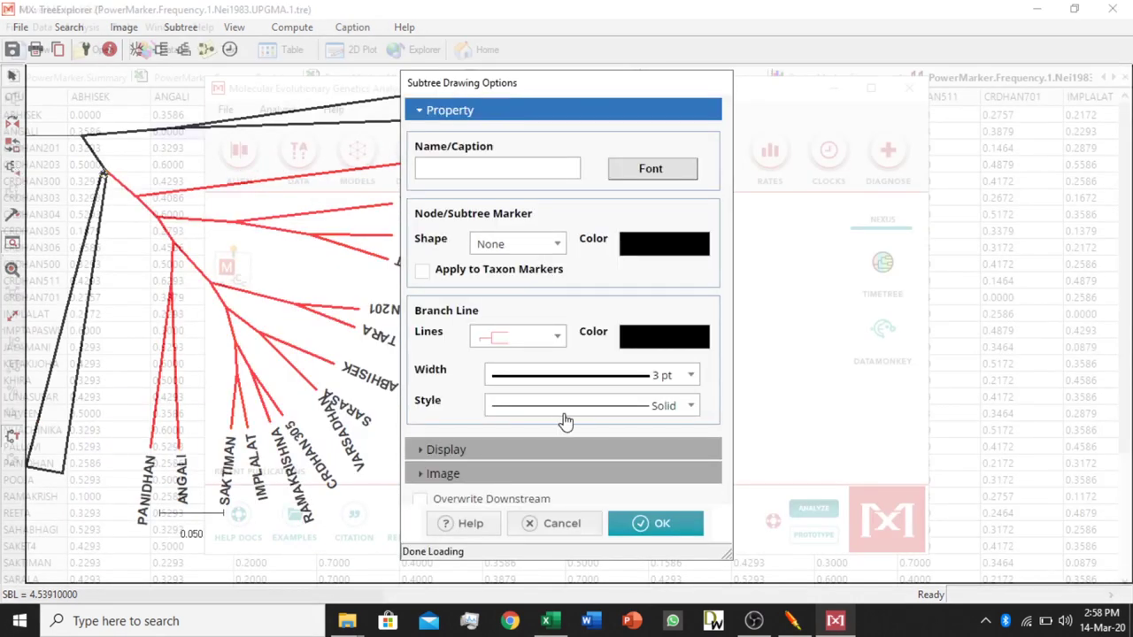
pyautogui.click(565, 525)
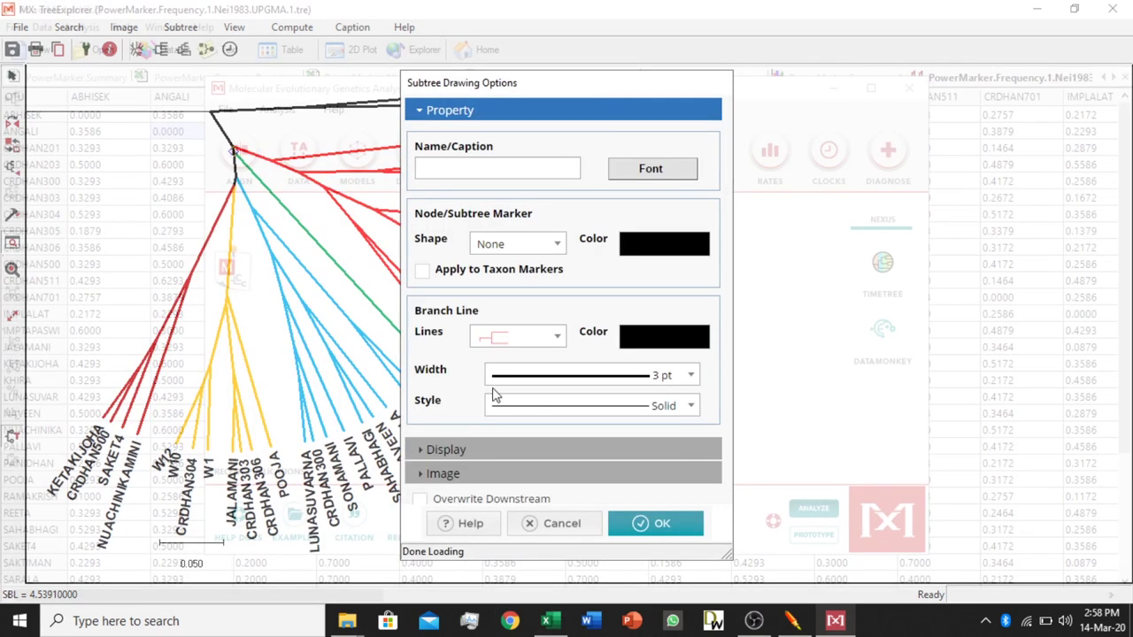
pyautogui.click(585, 523)
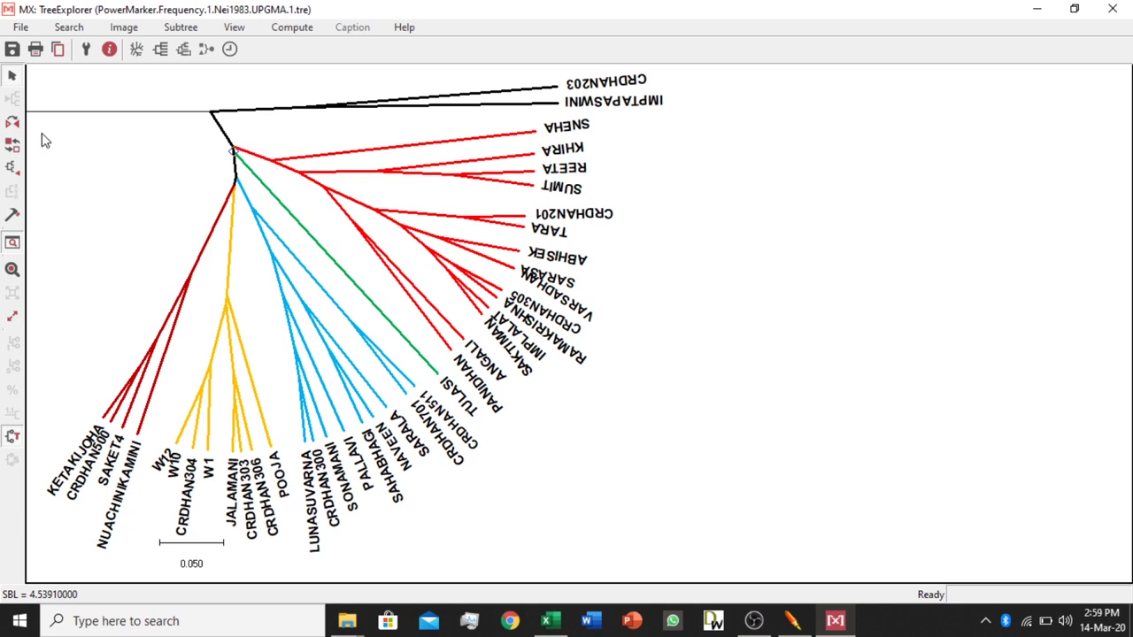
pyautogui.click(14, 146)
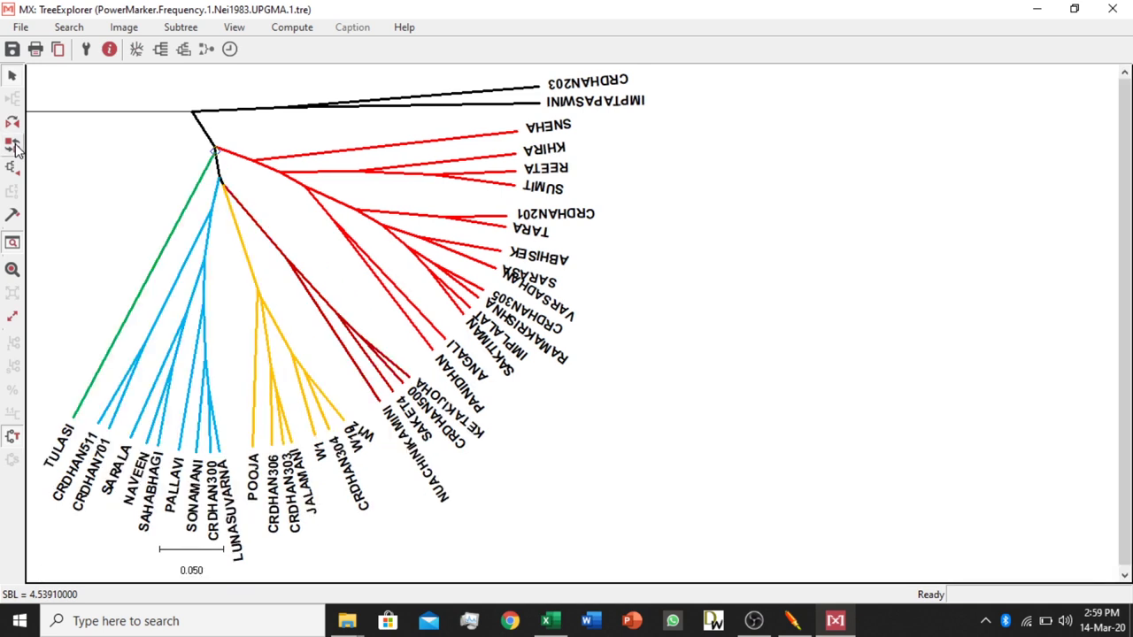
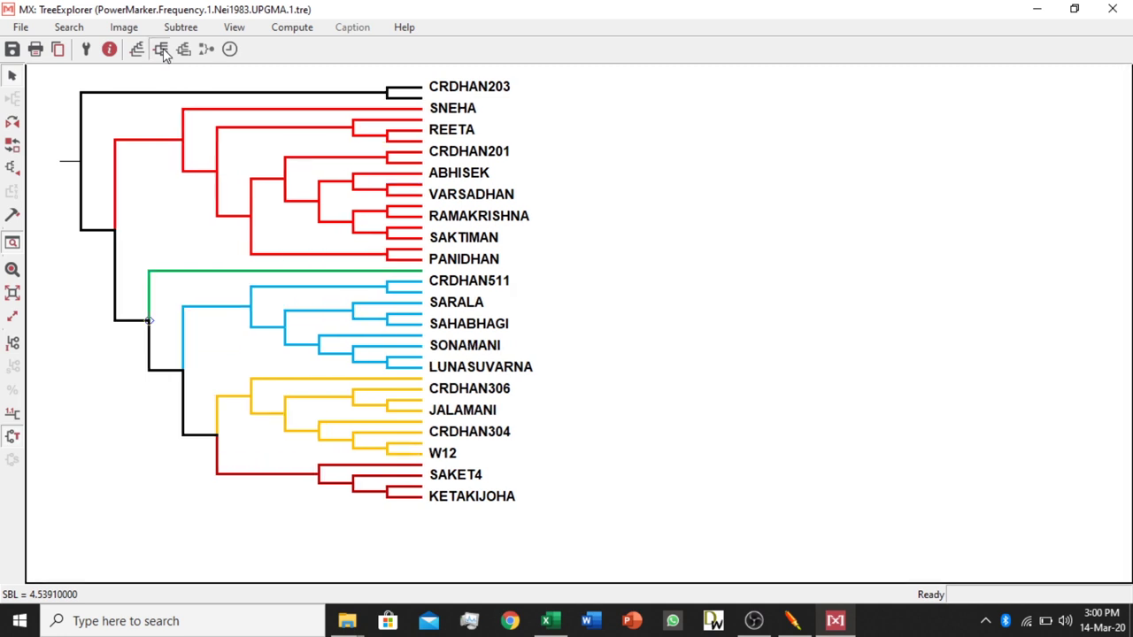
# - Turn off the topology-only display so the rectangular tree is drawn with scaled branch lengths
pyautogui.click(163, 51)
pyautogui.click(163, 51)
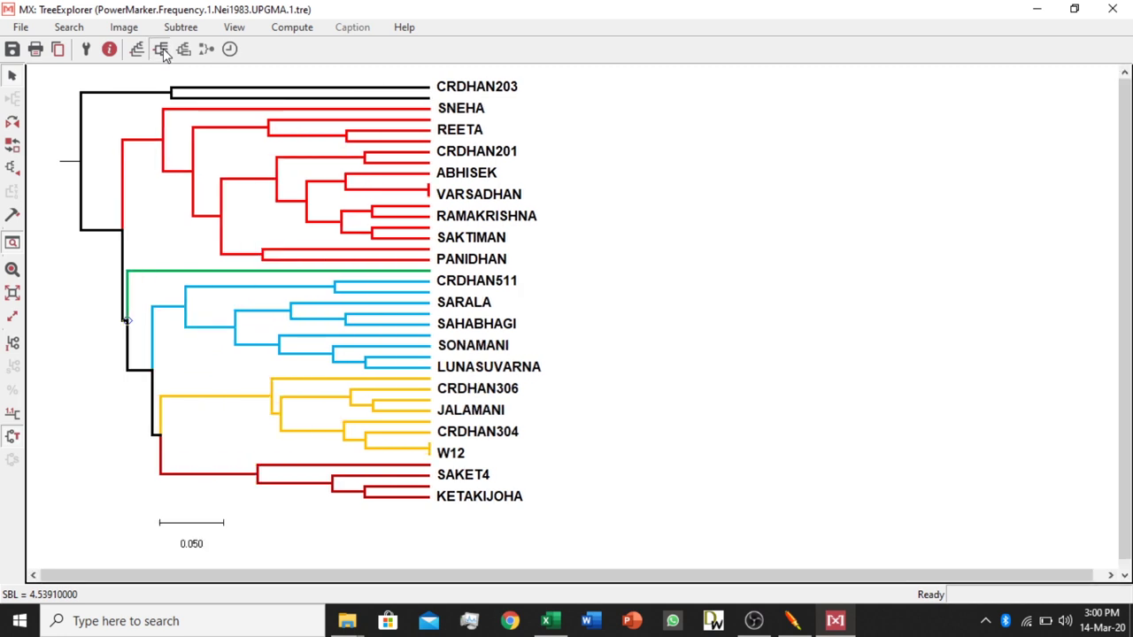
# - Display only the topology of the rectangular tree and save the session as T3.mtsx in the PowerMarer folder
pyautogui.click(163, 51)
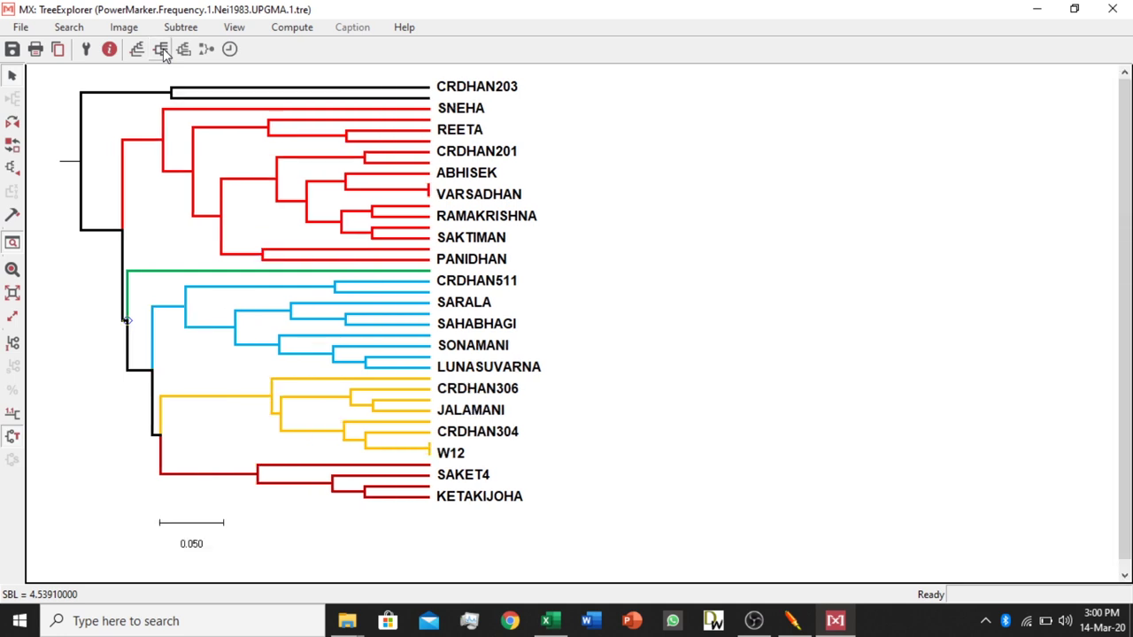
pyautogui.click(163, 52)
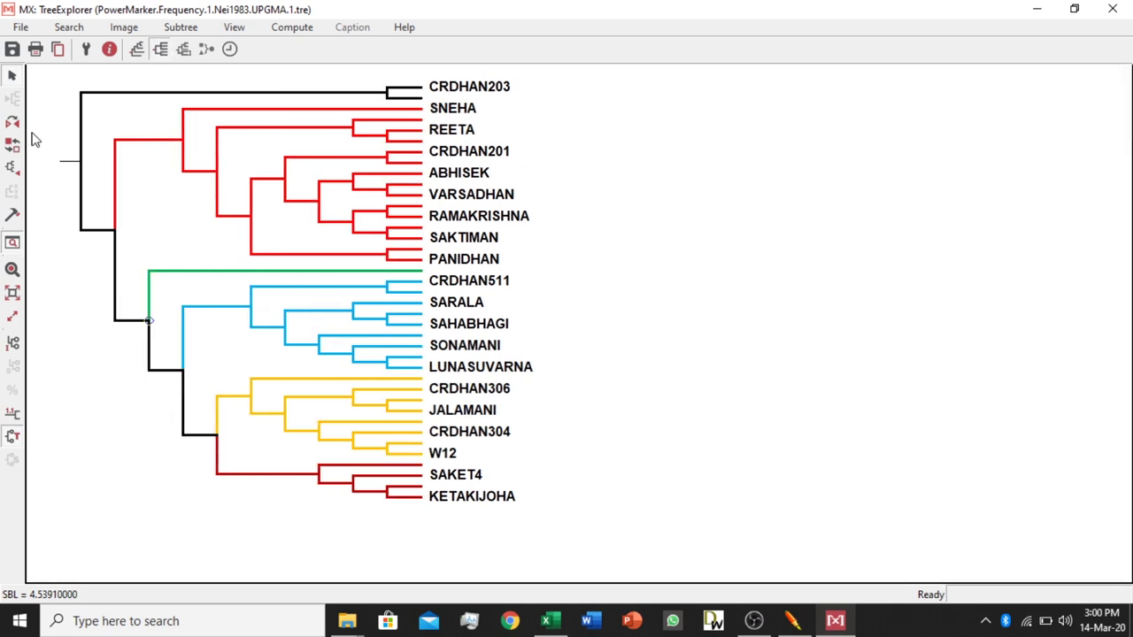
pyautogui.click(13, 50)
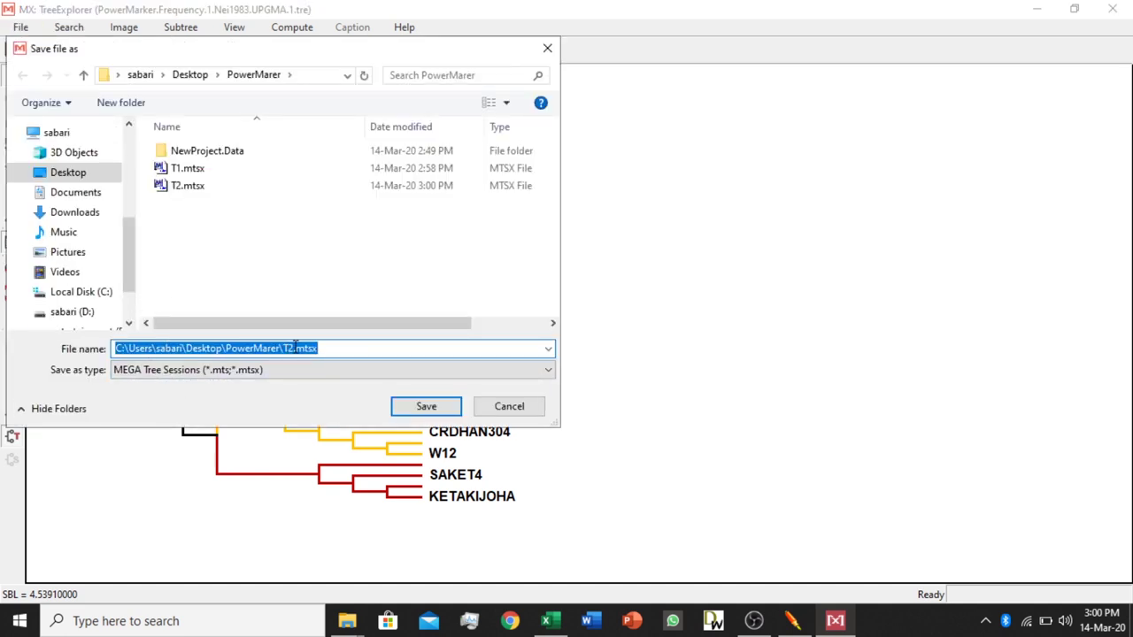
pyautogui.click(295, 348)
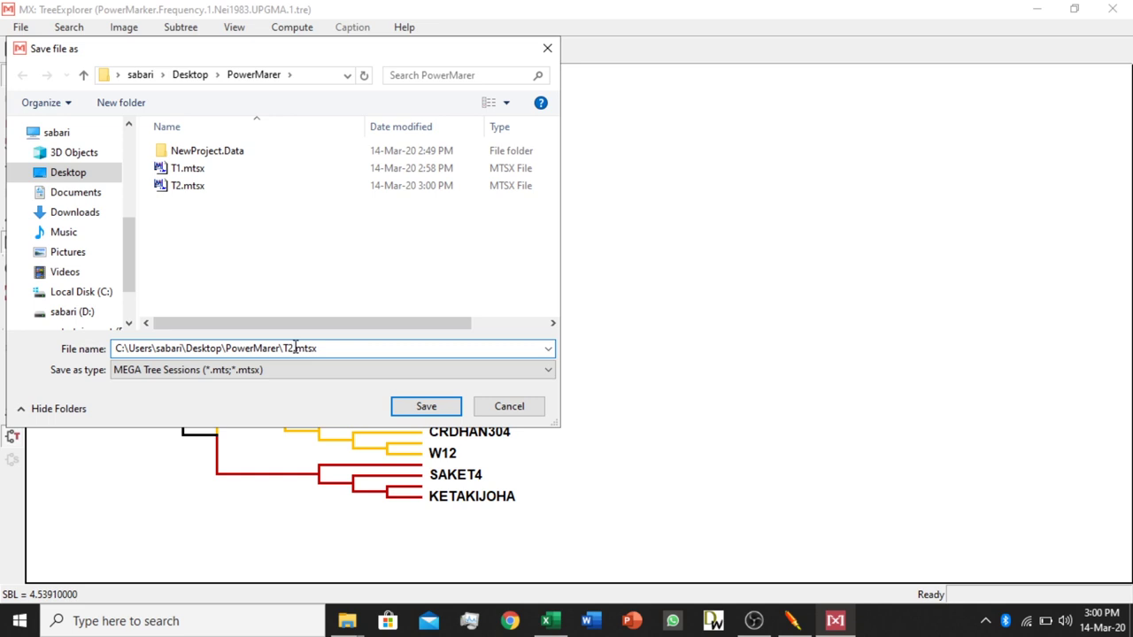
pyautogui.press('BackSpace')
pyautogui.write('3')
pyautogui.click(406, 407)
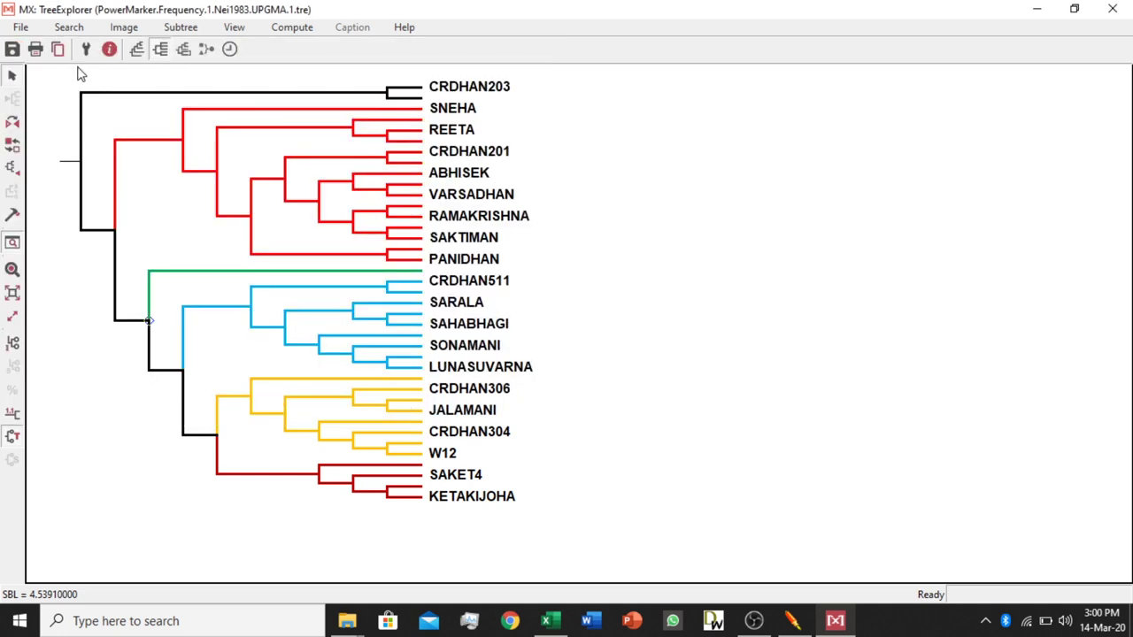
# - Try the Circle layout on the topology-only tree and restore the traditional Rectangular layout
pyautogui.click(137, 50)
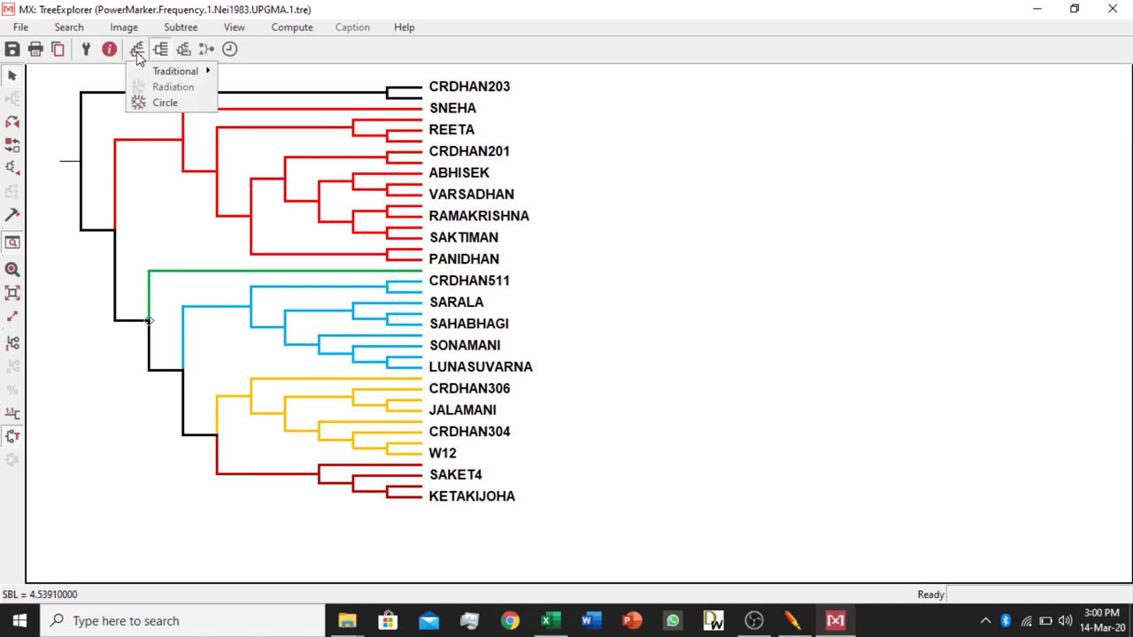
pyautogui.moveTo(158, 77)
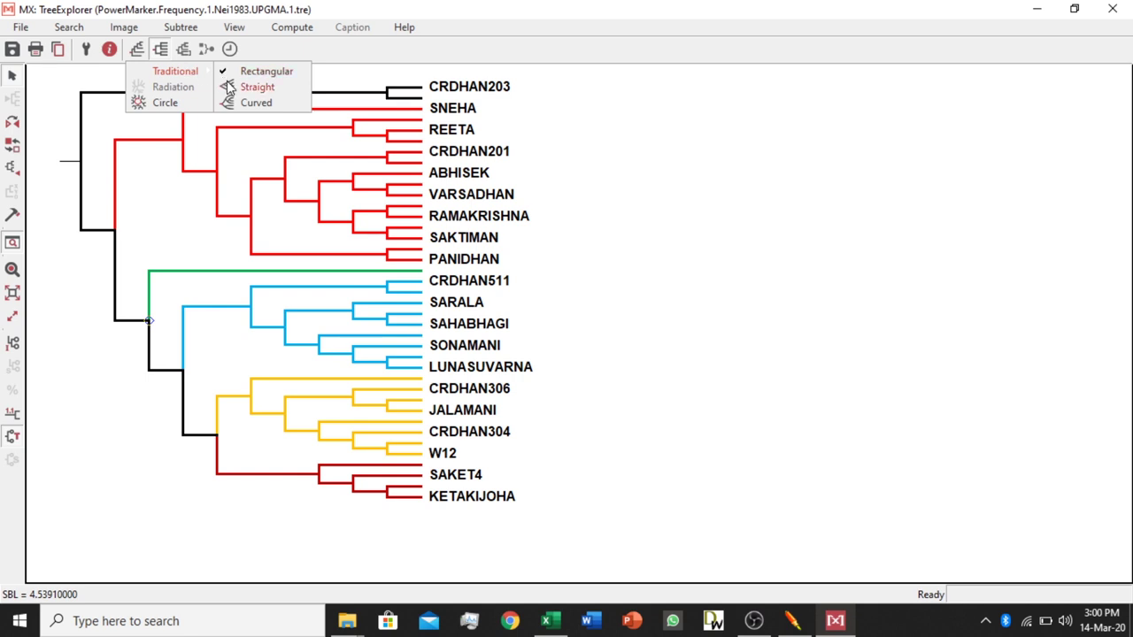
pyautogui.click(609, 219)
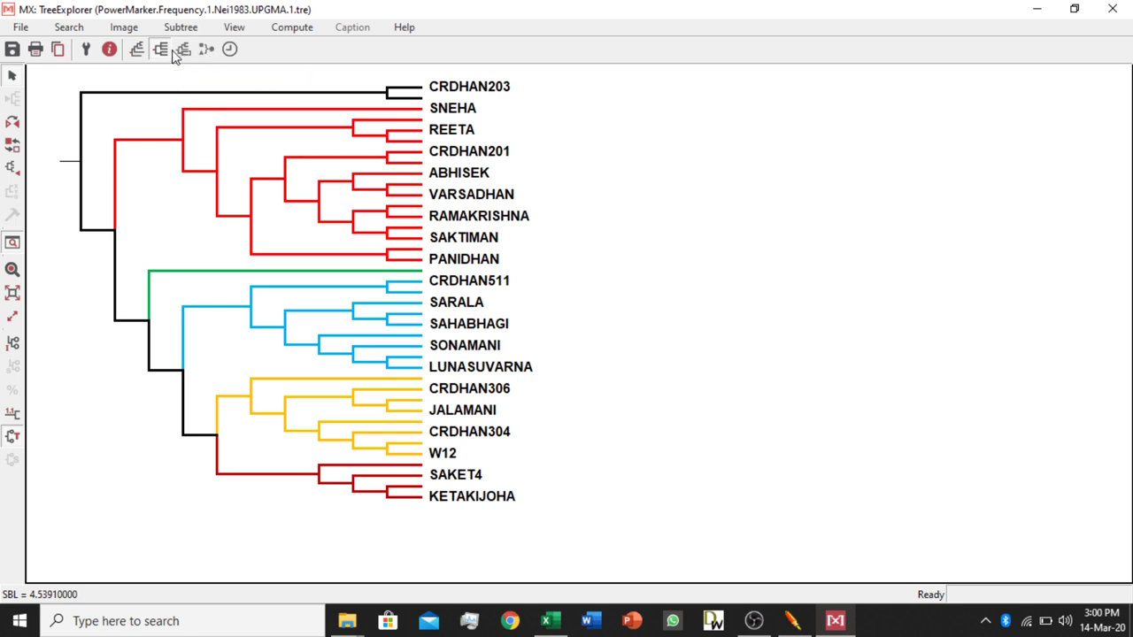
pyautogui.click(137, 50)
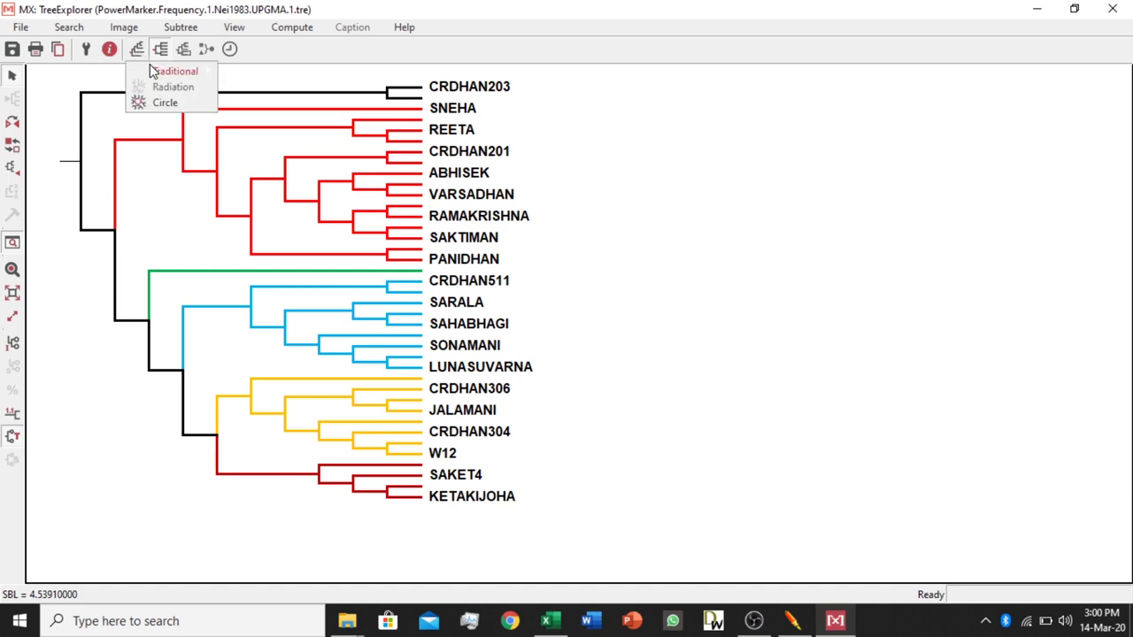
pyautogui.moveTo(156, 75)
pyautogui.click(150, 103)
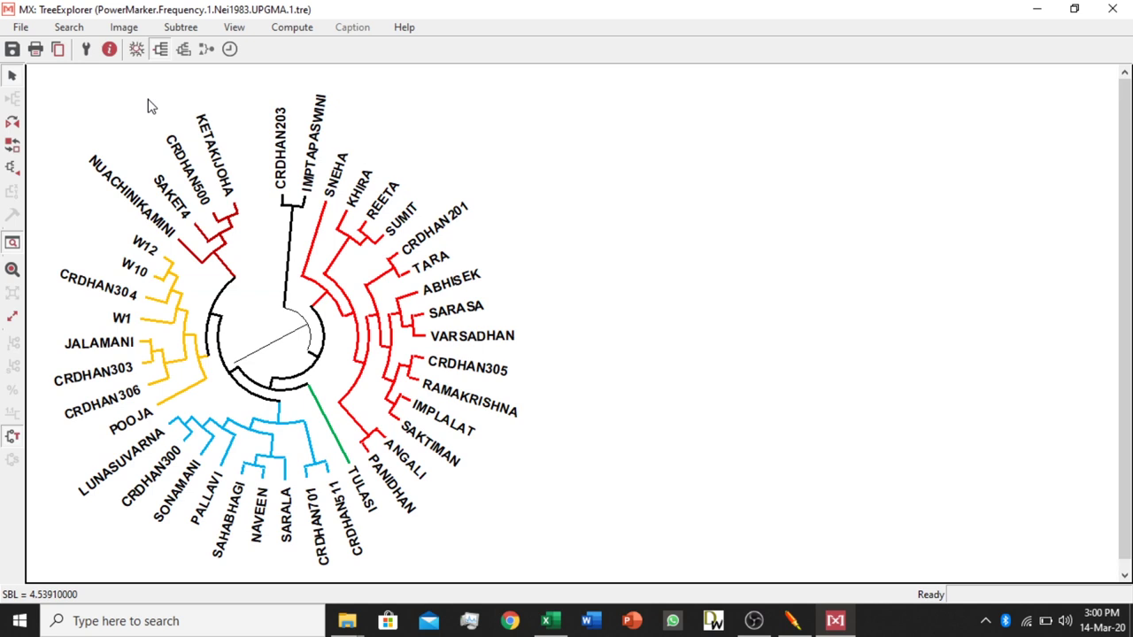
pyautogui.click(137, 50)
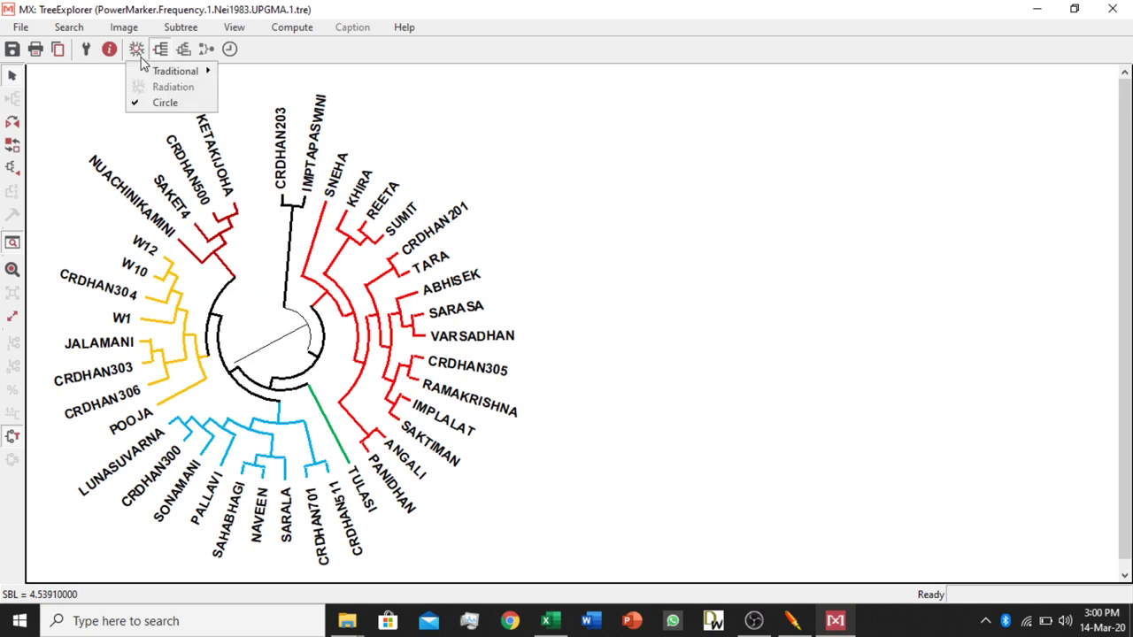
pyautogui.moveTo(147, 71)
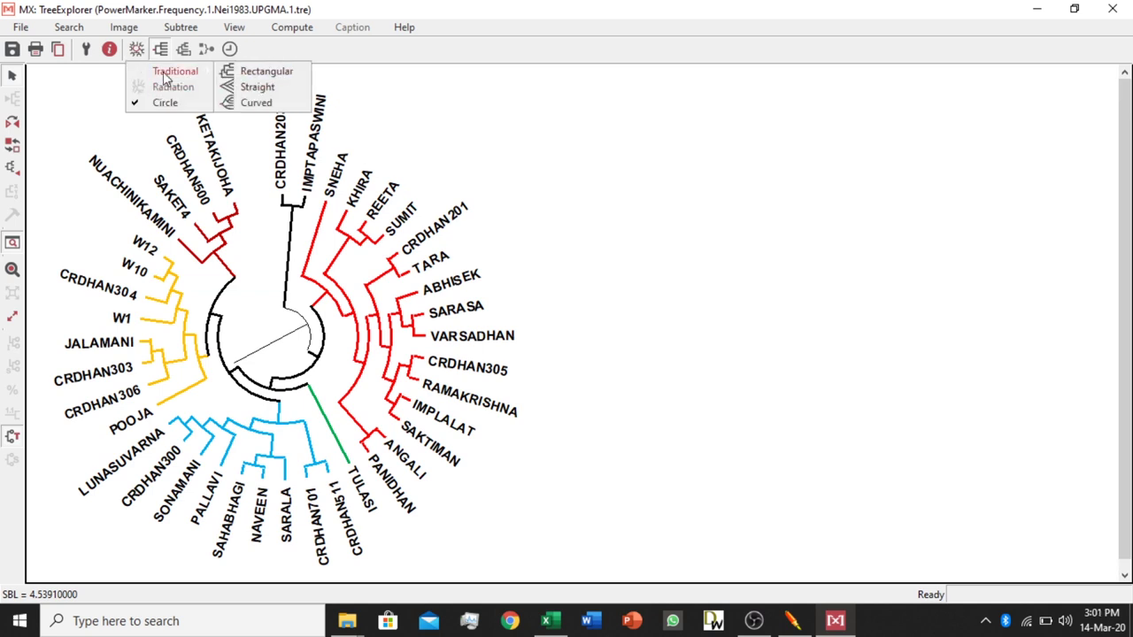
pyautogui.click(517, 252)
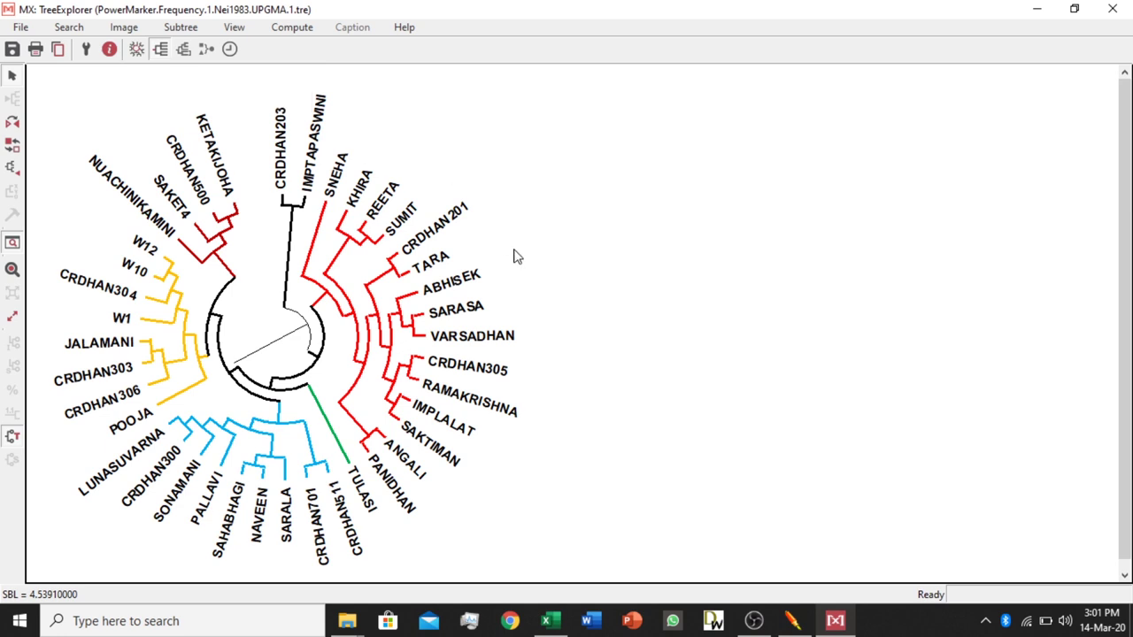
pyautogui.click(139, 51)
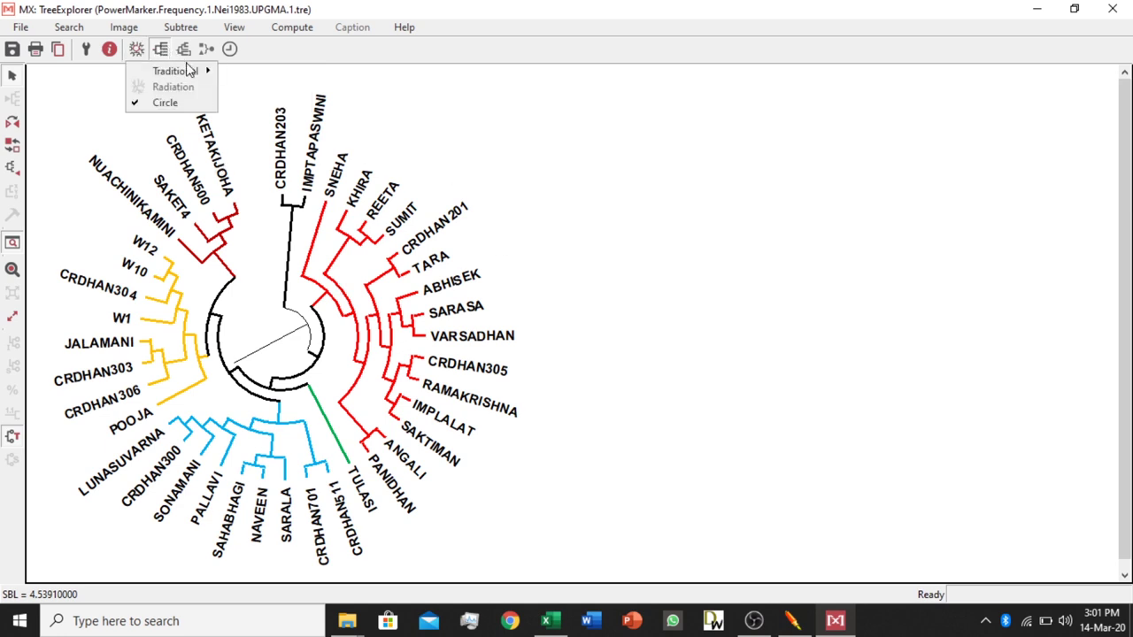
pyautogui.moveTo(181, 71)
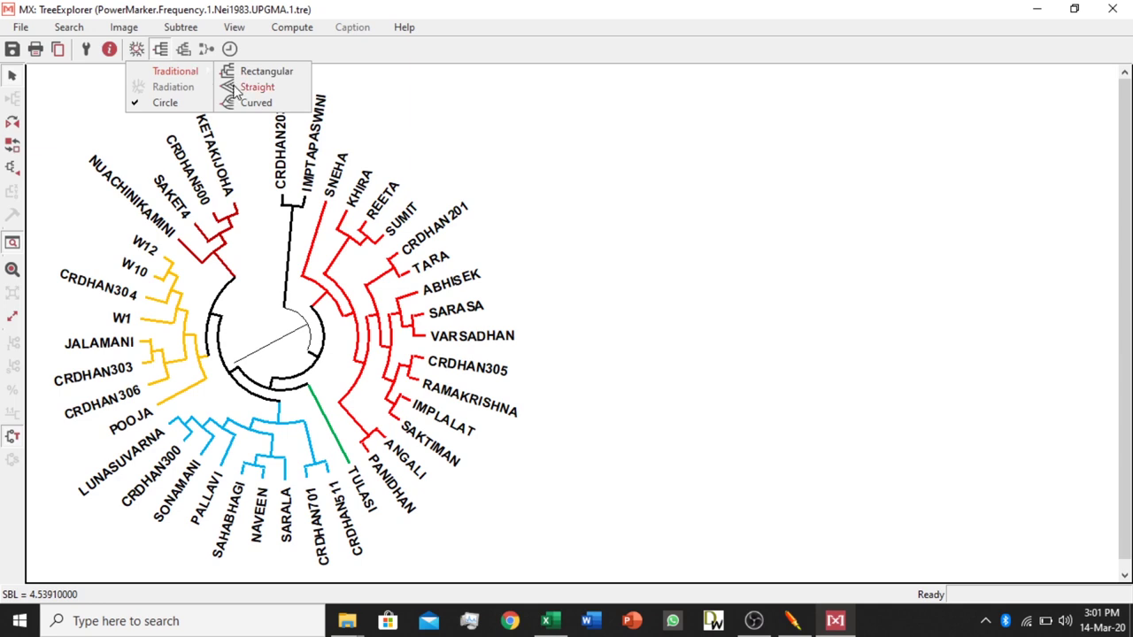
pyautogui.click(248, 72)
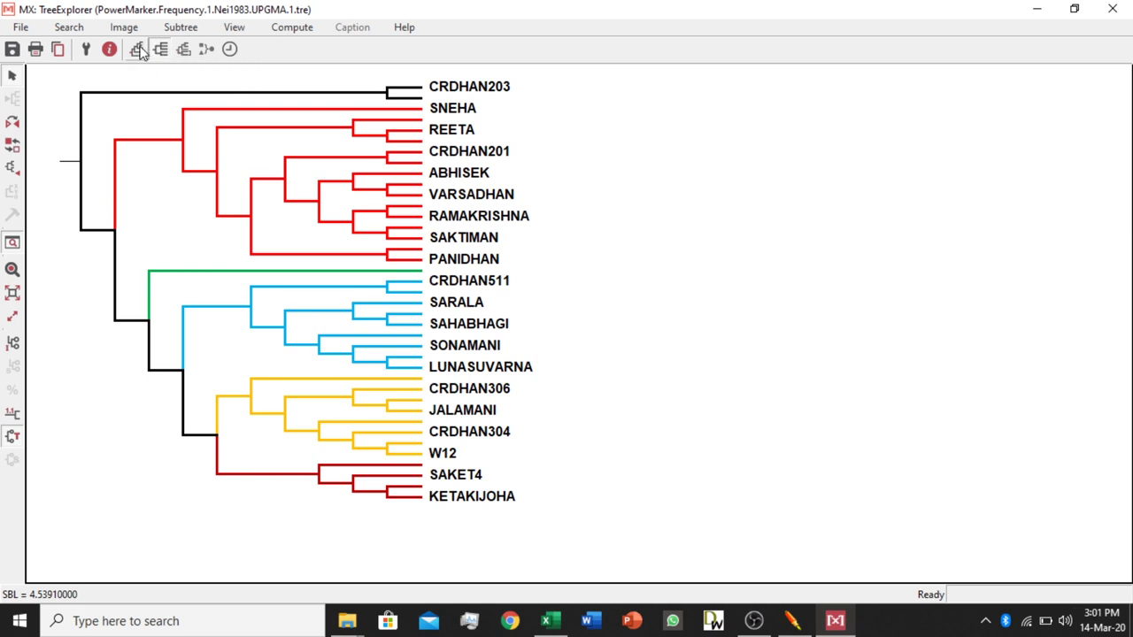
# - Turn off the topology-only display and switch the tree to the Radiation layout
pyautogui.click(139, 51)
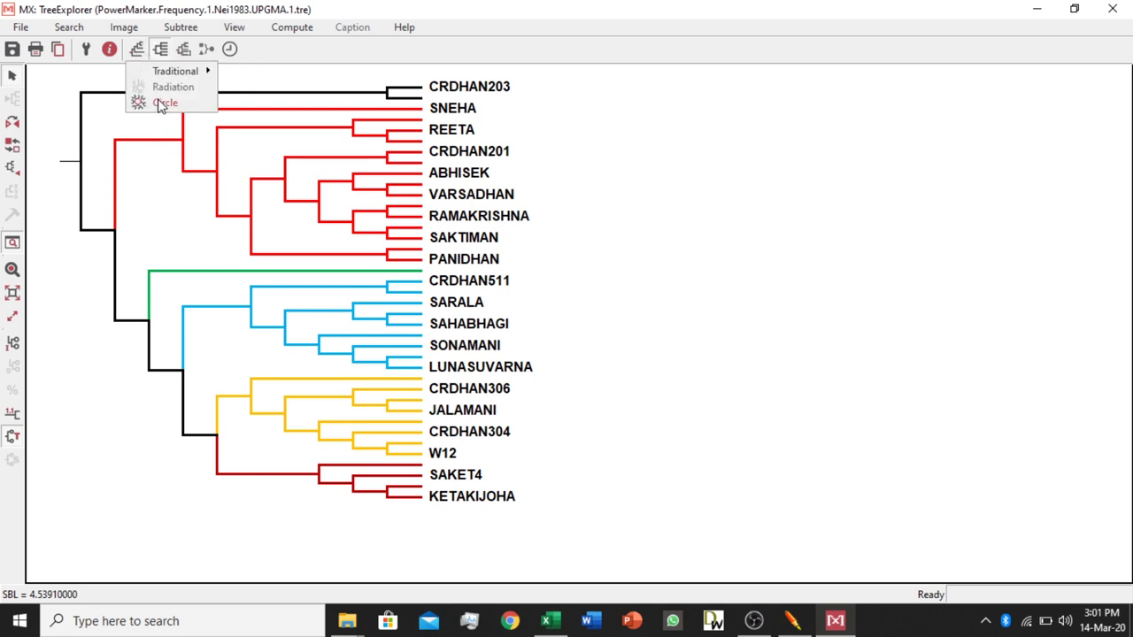
pyautogui.click(69, 161)
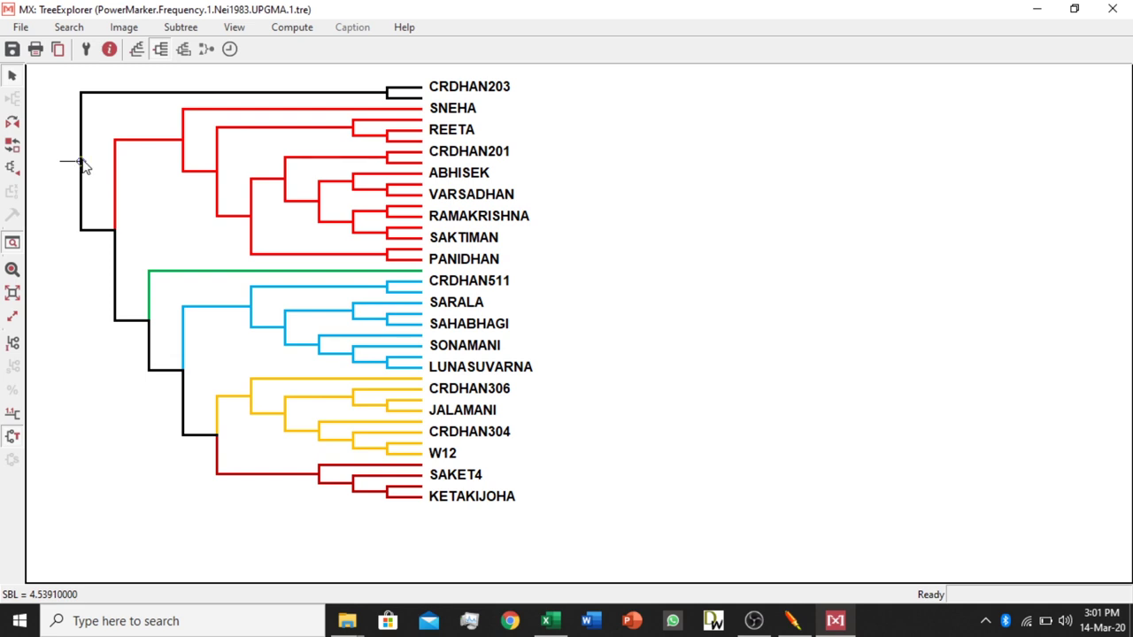
pyautogui.click(137, 50)
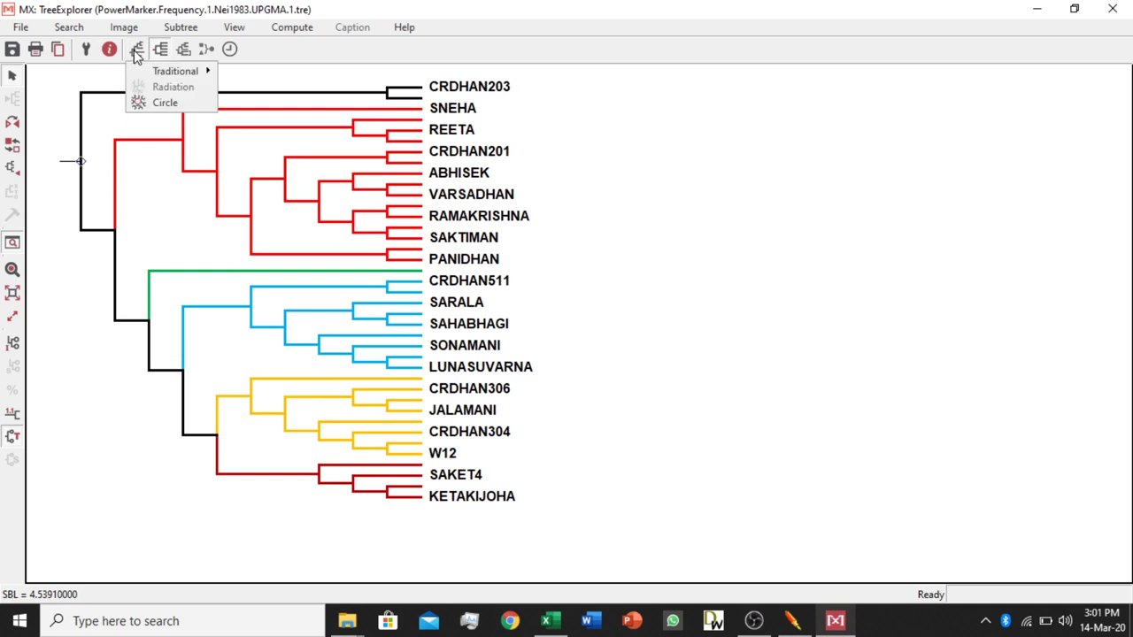
pyautogui.click(167, 89)
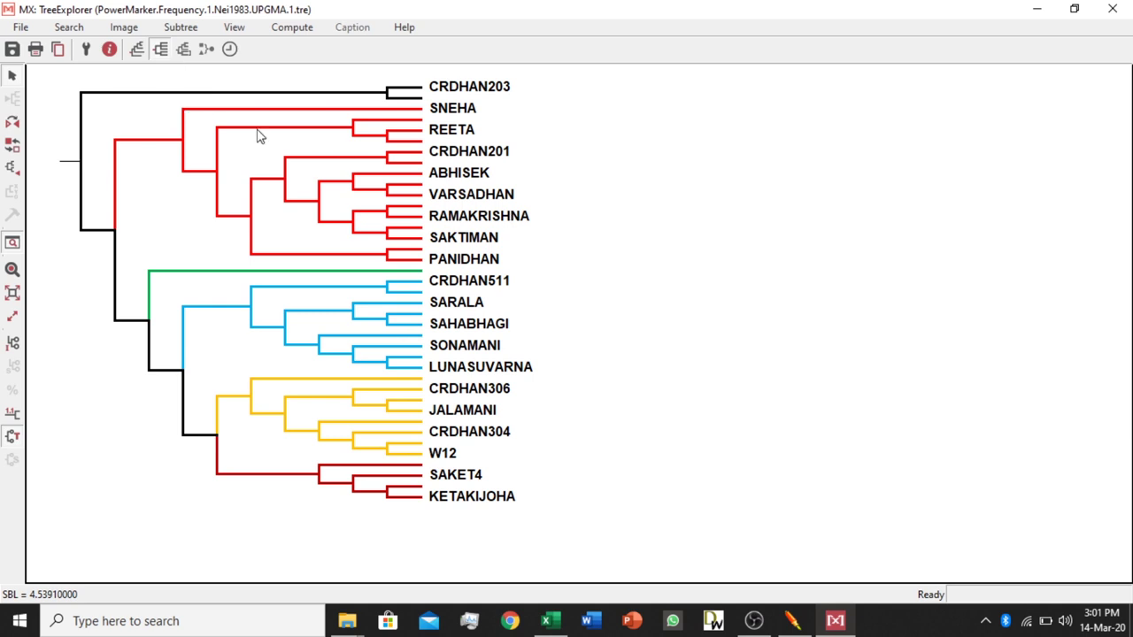
pyautogui.click(159, 50)
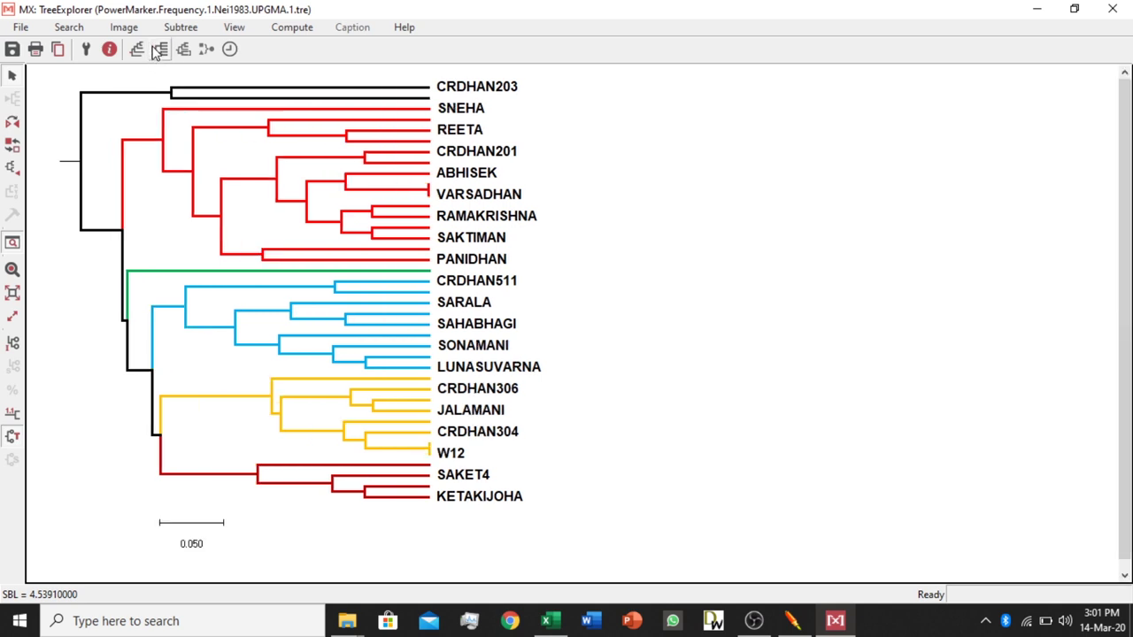
pyautogui.click(137, 50)
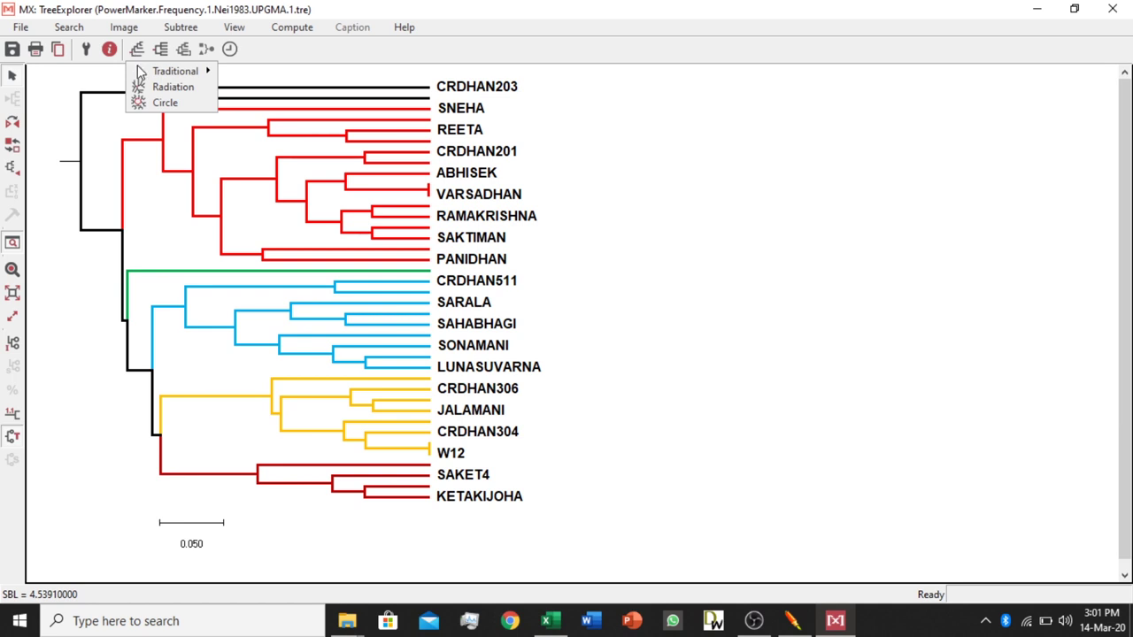
pyautogui.click(158, 88)
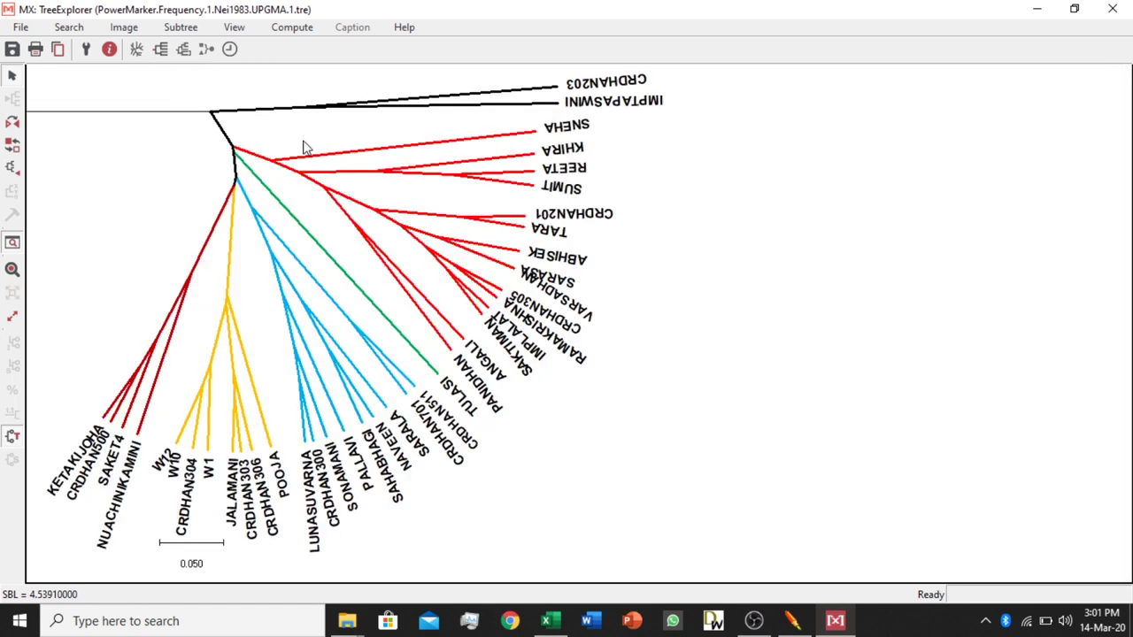
pyautogui.click(232, 147)
pyautogui.click(12, 124)
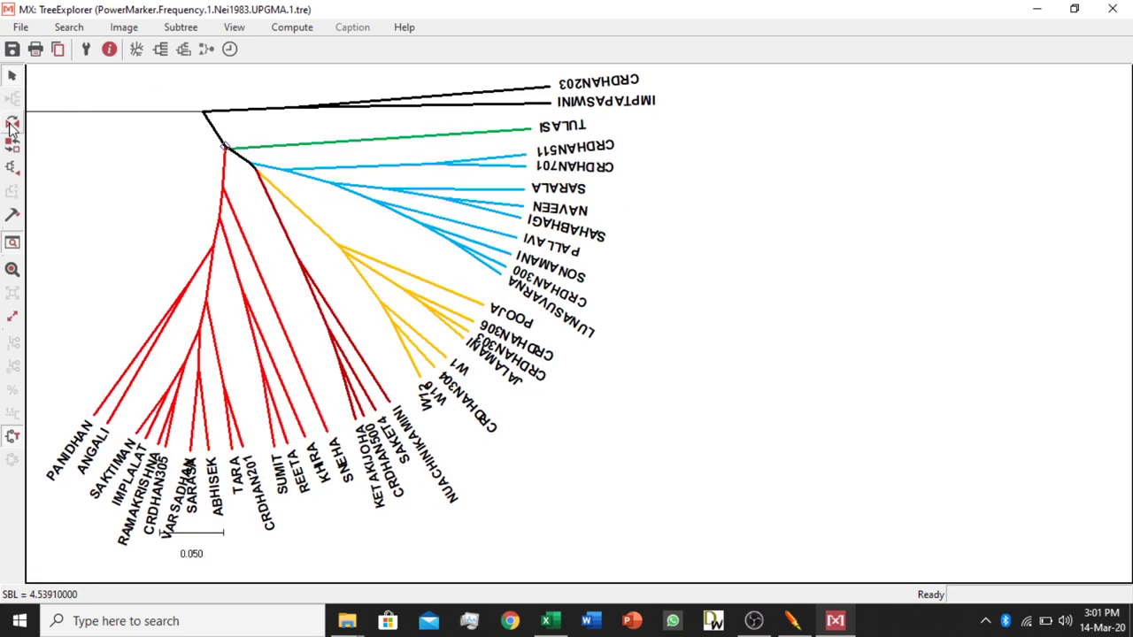
pyautogui.click(12, 126)
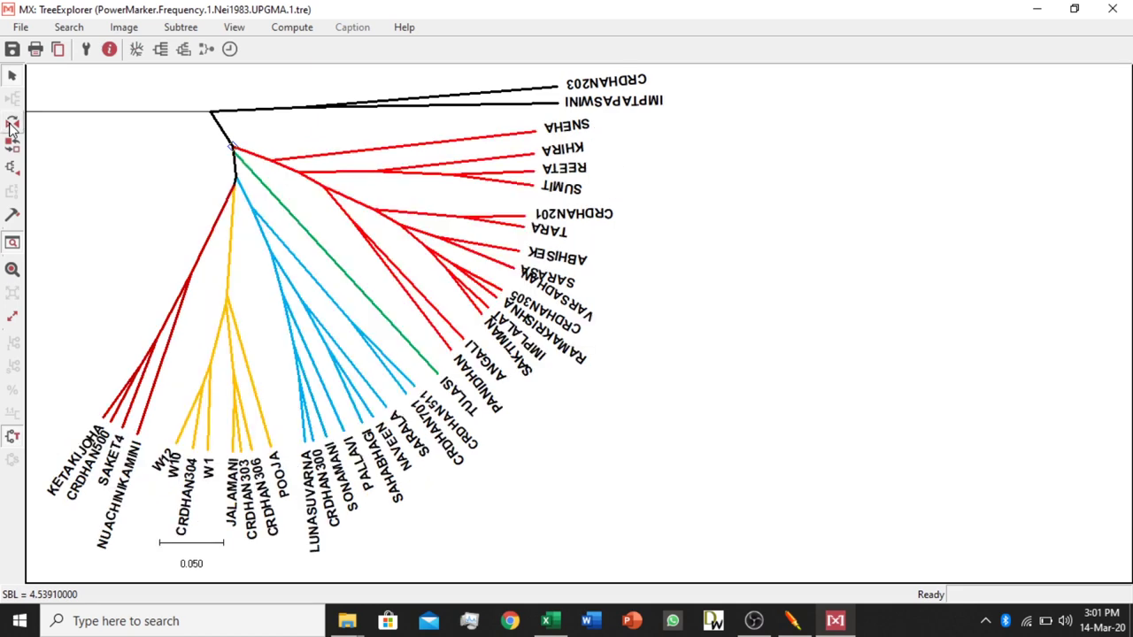
pyautogui.click(11, 126)
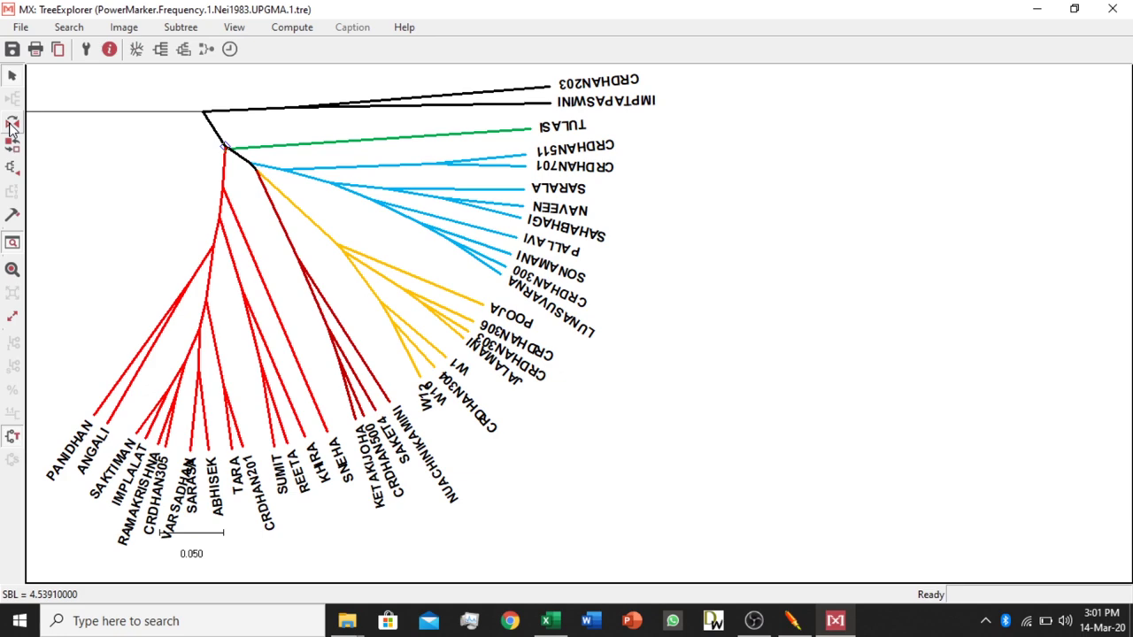
pyautogui.click(11, 125)
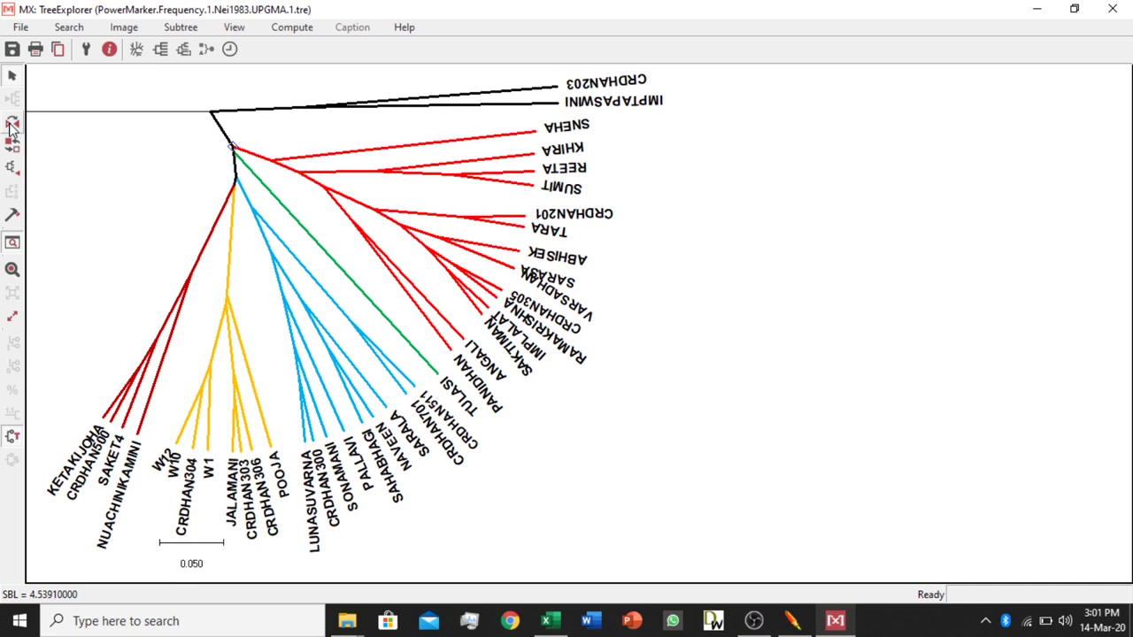
# - Save the Radiation tree session as T4.mtsx in the PowerMarer folder
pyautogui.click(11, 49)
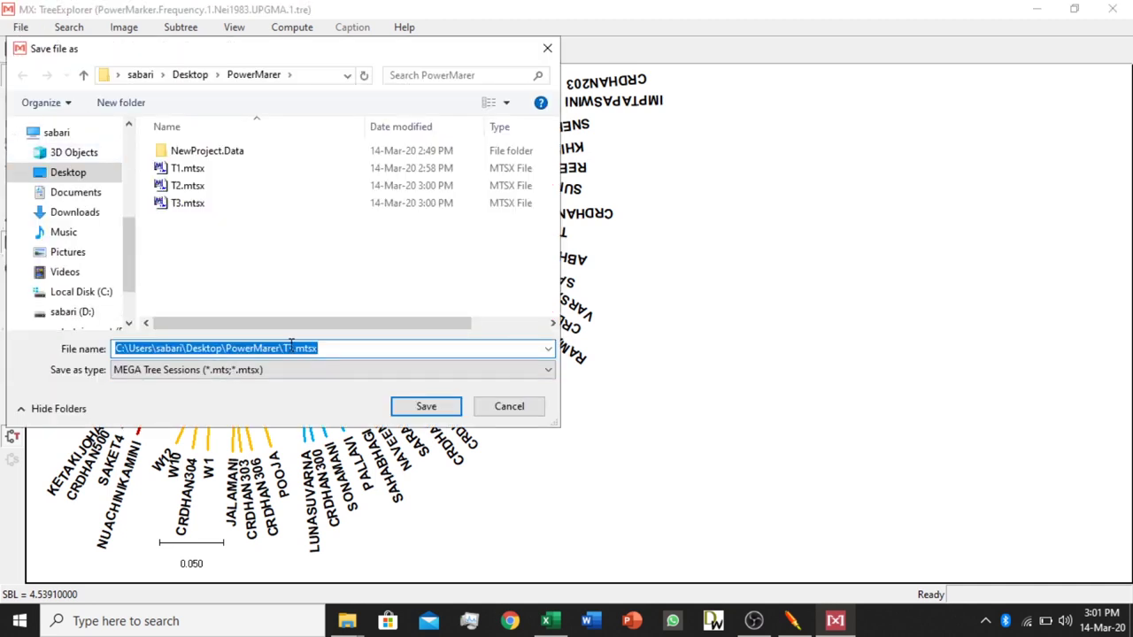
pyautogui.click(290, 348)
pyautogui.press('Delete')
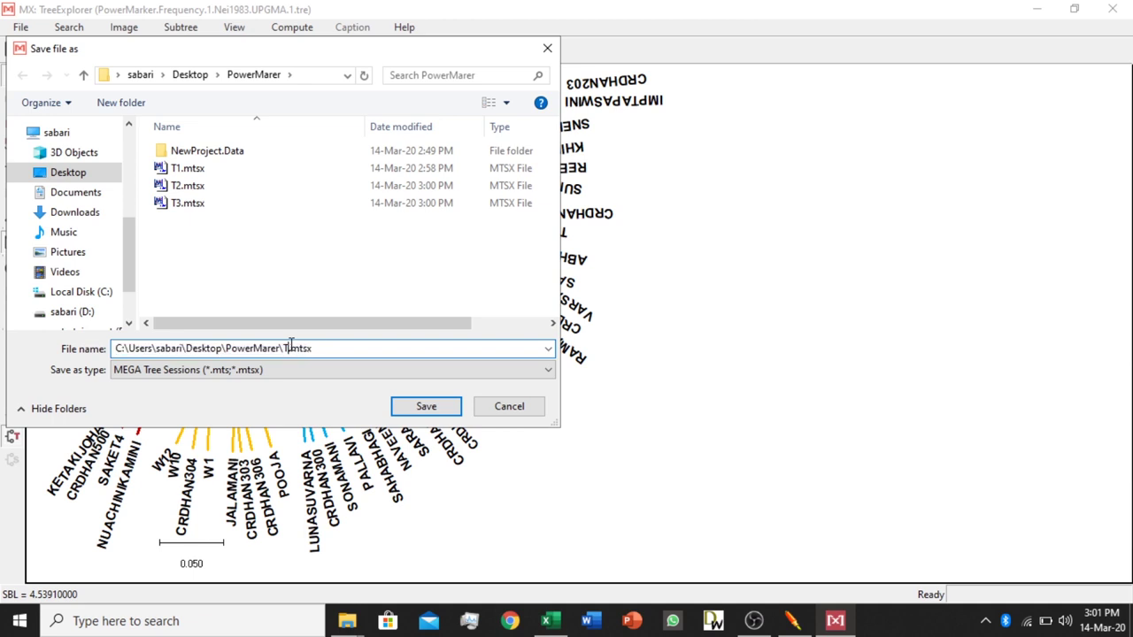
pyautogui.write('4')
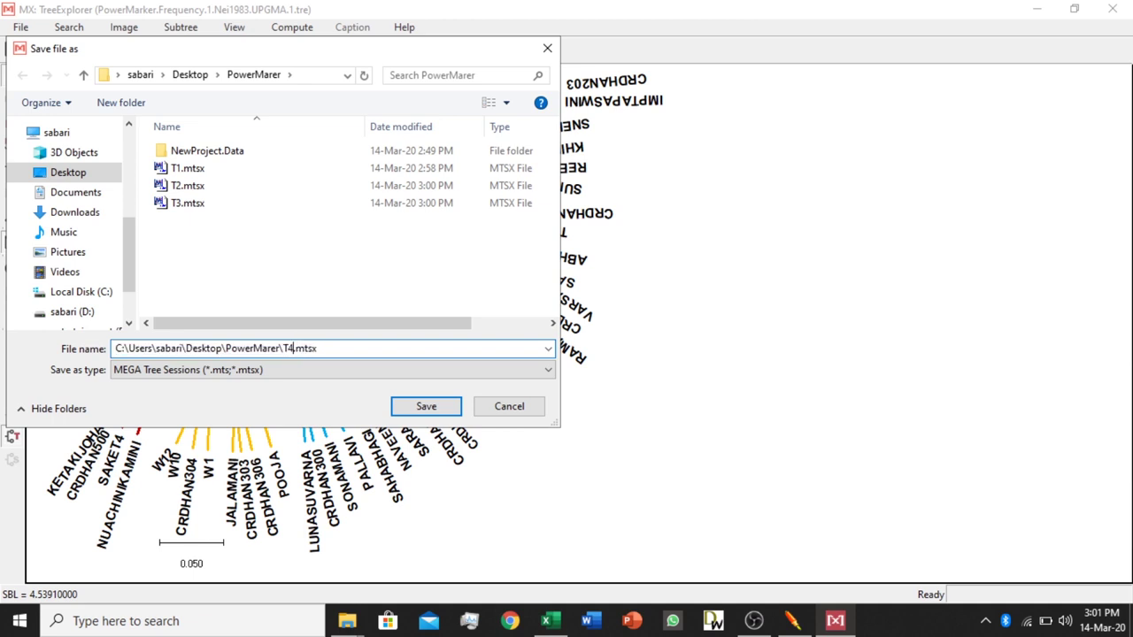
pyautogui.click(445, 415)
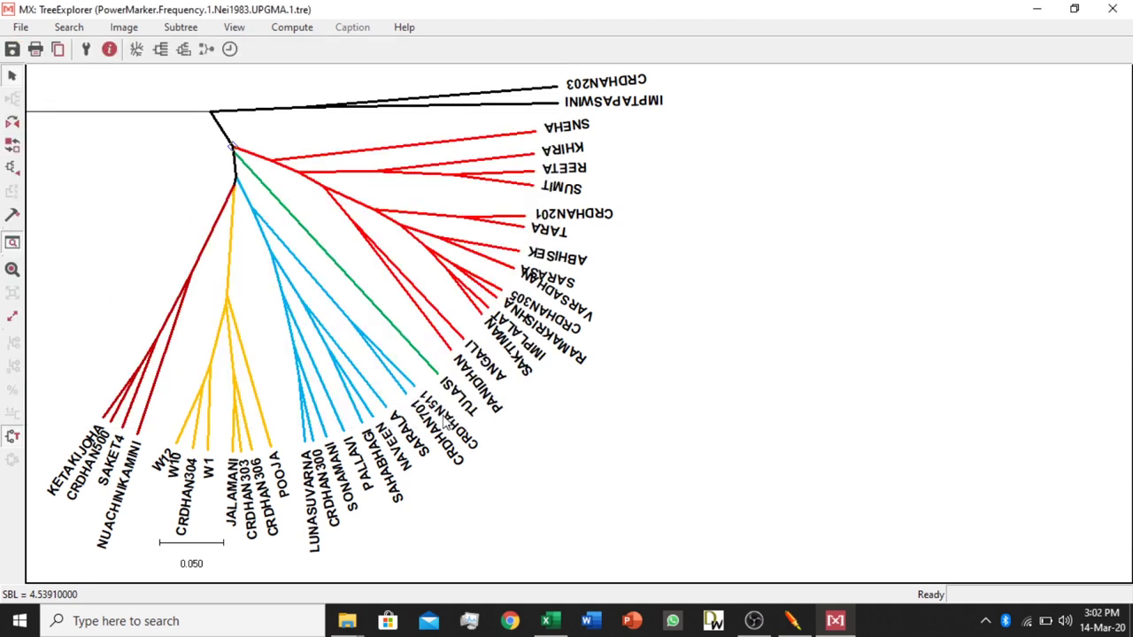
# - Minimise the tree window and close the main MEGA window to return to PowerMarker
pyautogui.click(78, 28)
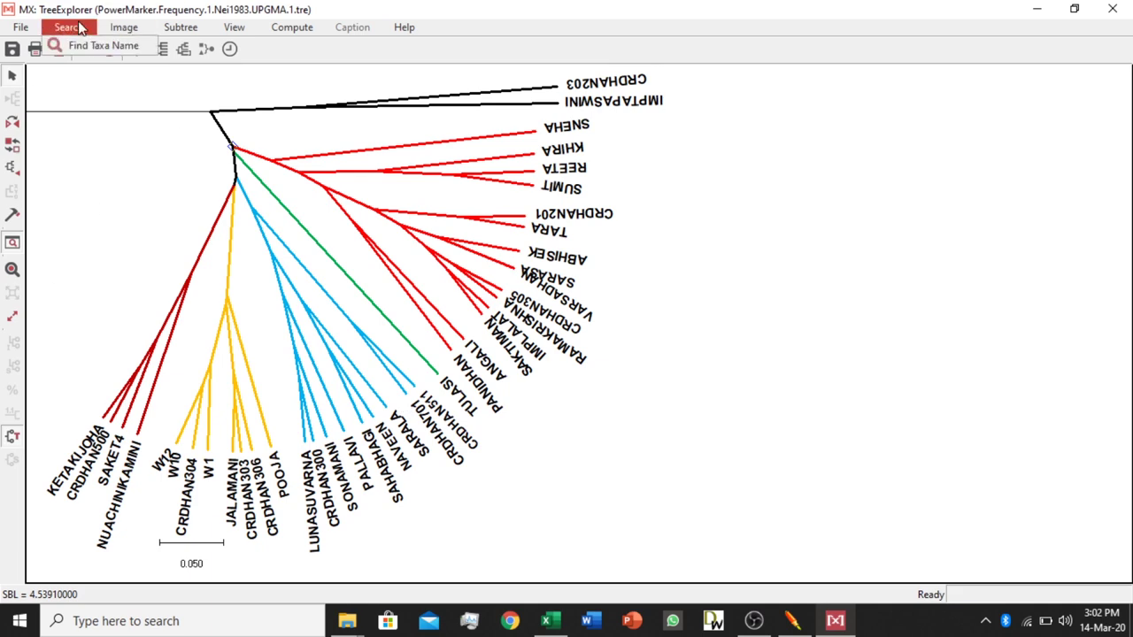
pyautogui.click(1034, 10)
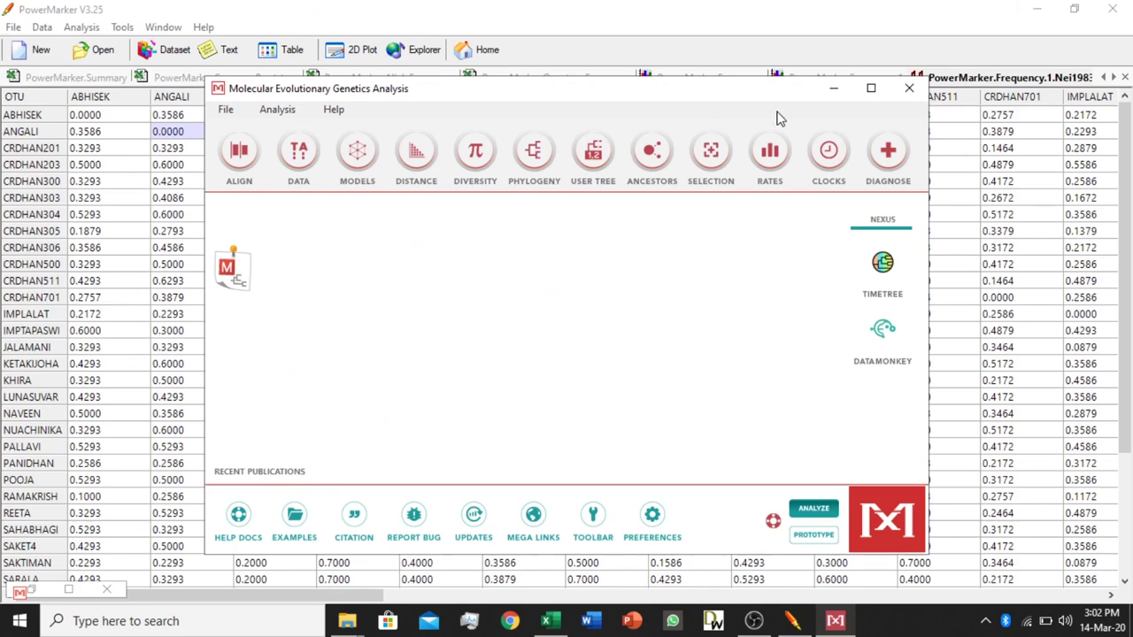
pyautogui.click(909, 88)
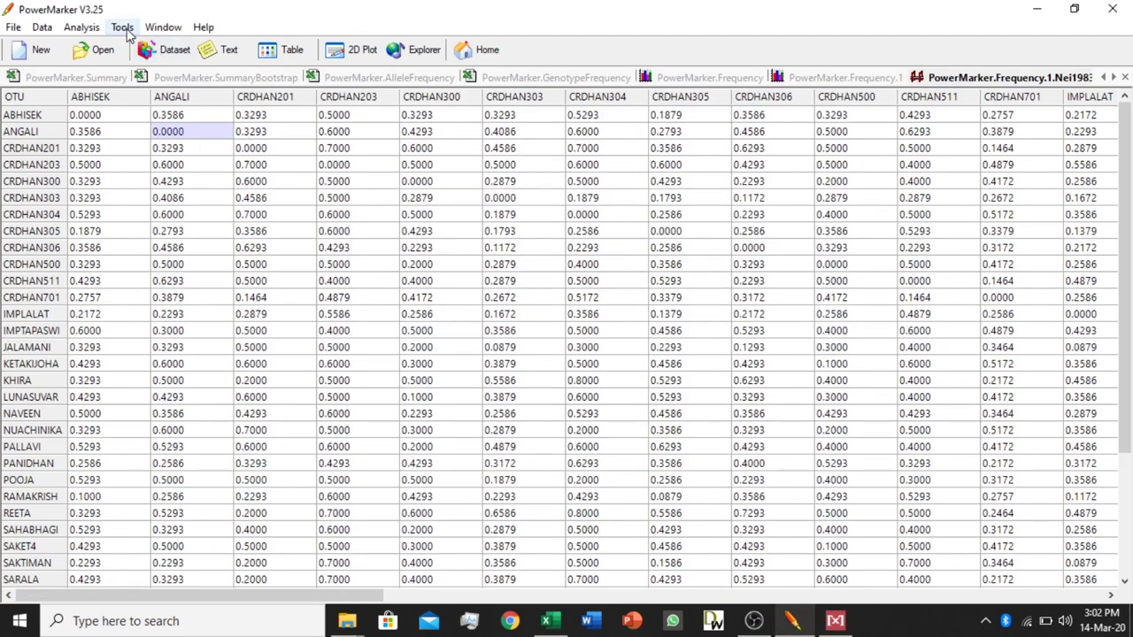
# - Run the tree analysis on PowerMarker.Frequency.1.Nei1983 with Neighbor-Joining selected instead of UPGMA
pyautogui.click(84, 27)
pyautogui.moveTo(115, 119)
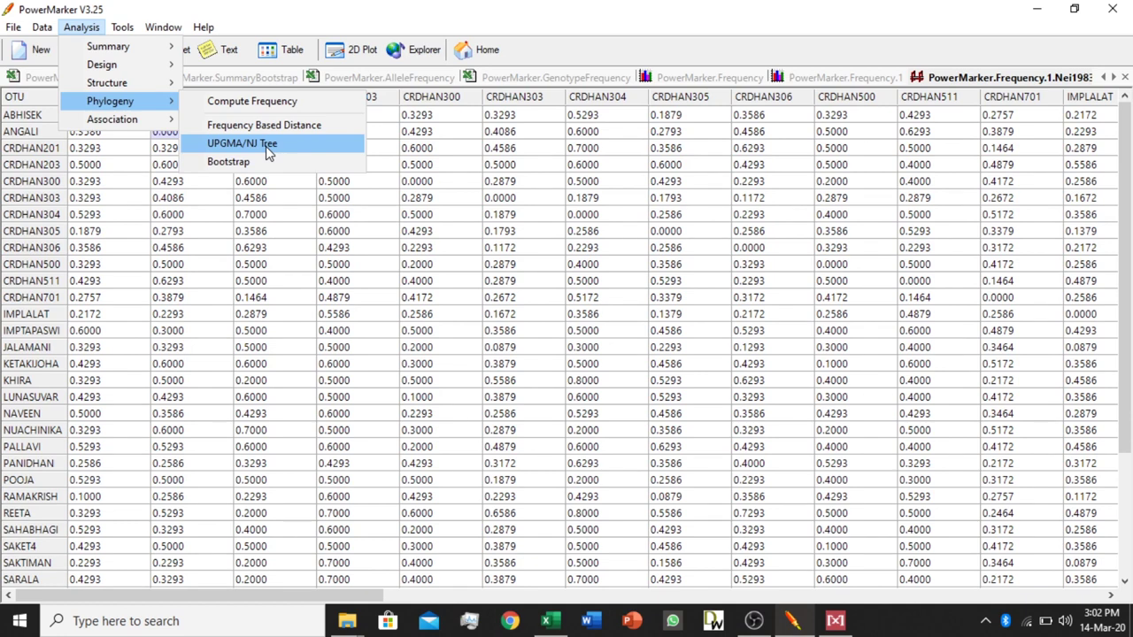
pyautogui.click(269, 153)
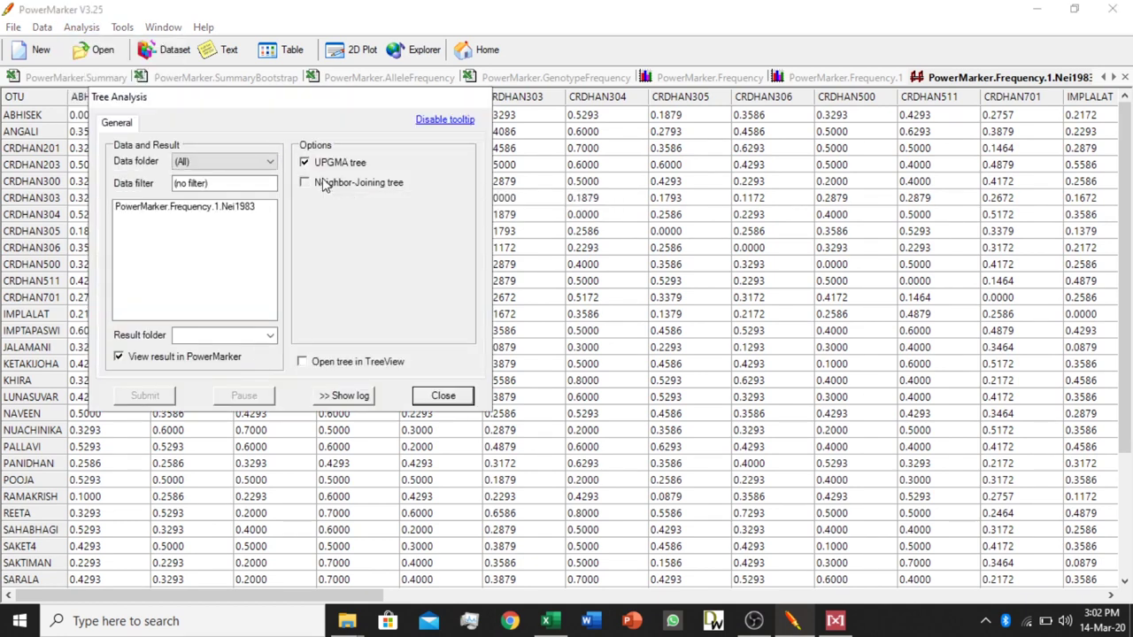
pyautogui.click(324, 184)
pyautogui.click(307, 163)
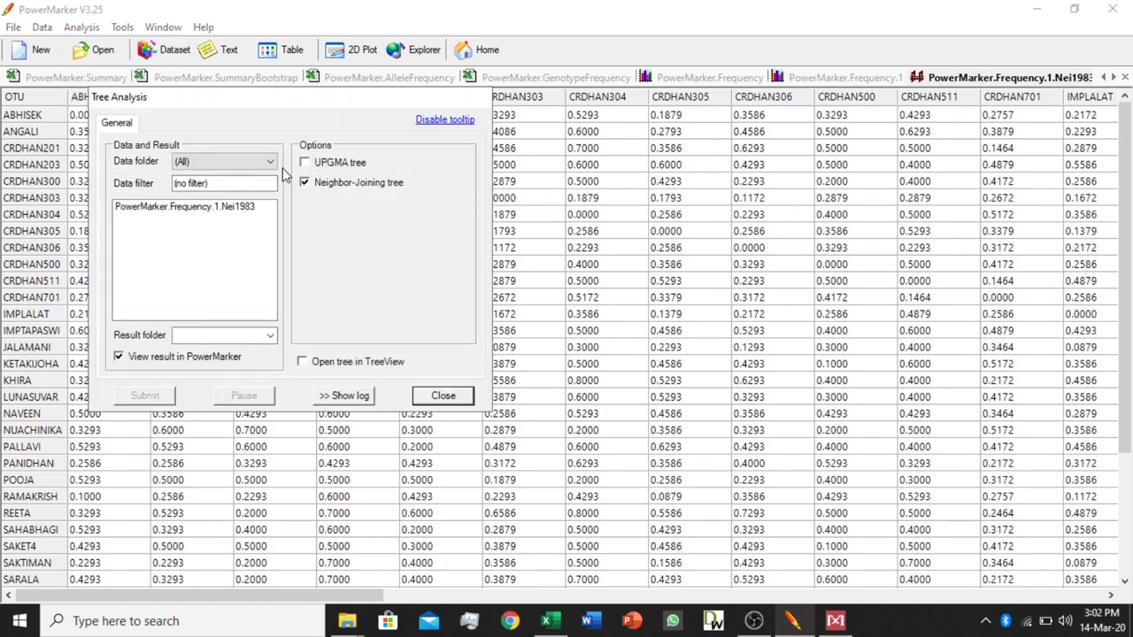
pyautogui.click(249, 210)
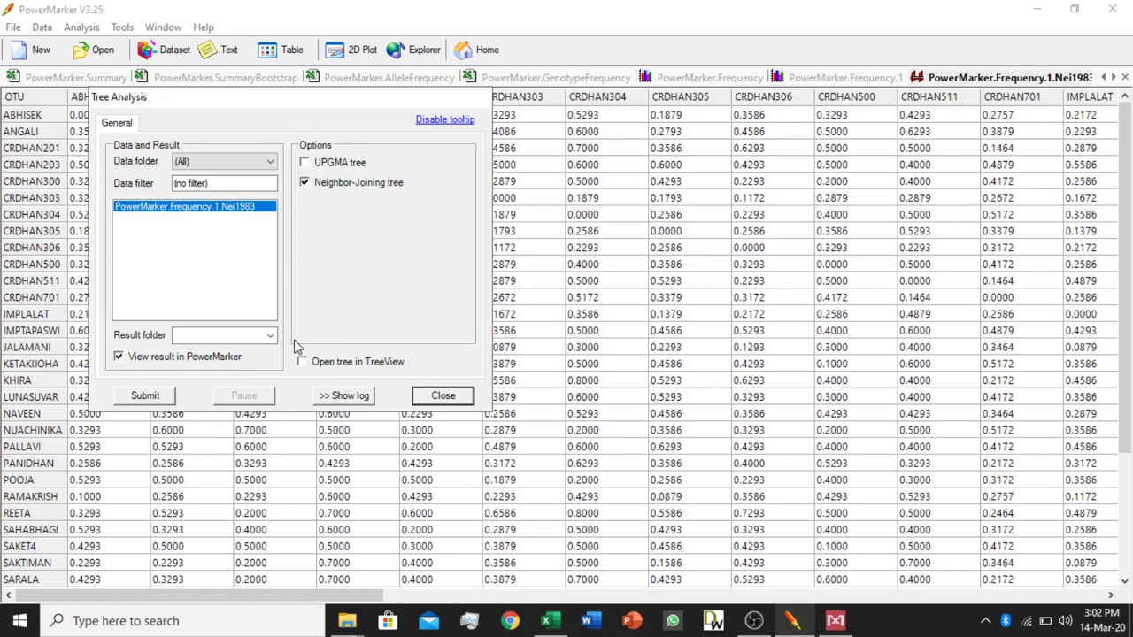
pyautogui.click(144, 396)
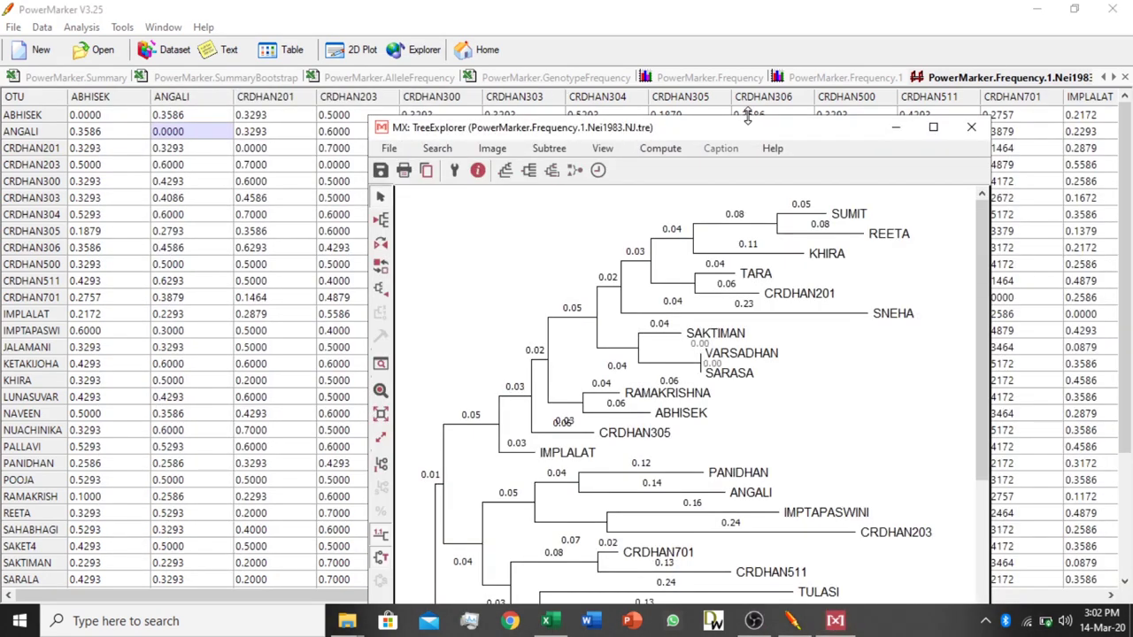
# - Hide the branch lengths on the neighbor-joining tree and maximise its window
pyautogui.moveTo(743, 131); pyautogui.dragTo(607, 24)
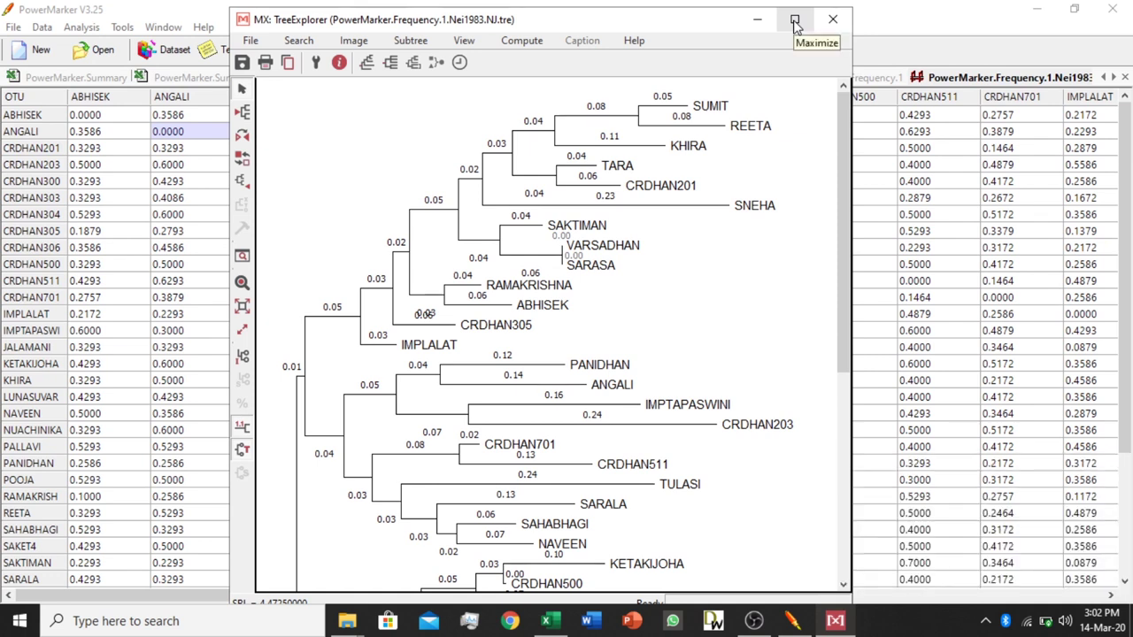
pyautogui.click(243, 431)
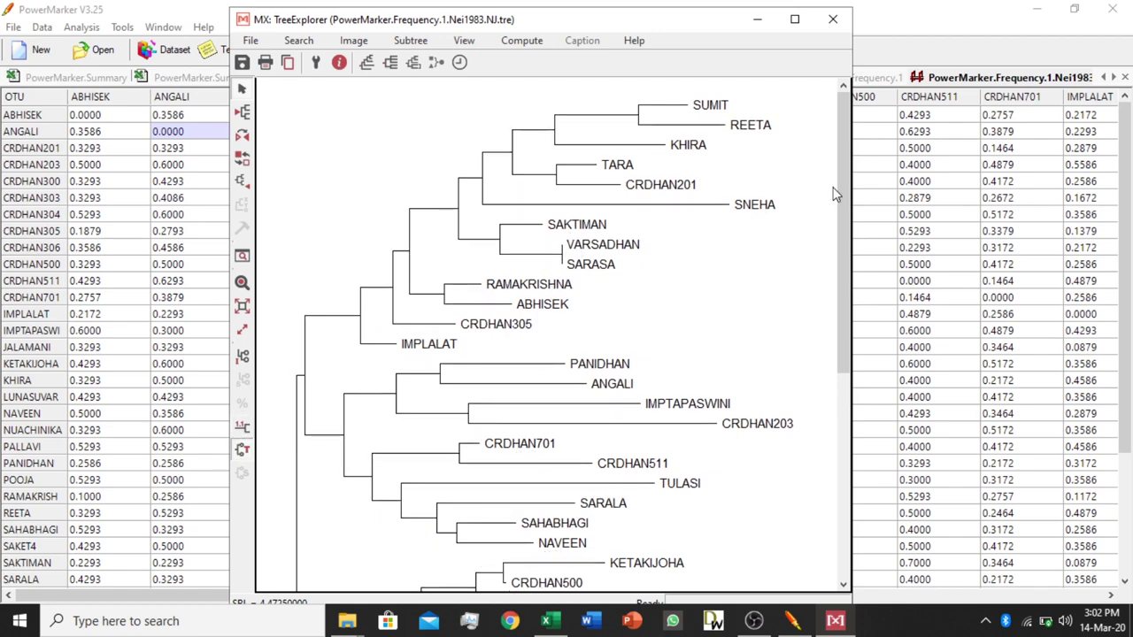
pyautogui.click(795, 20)
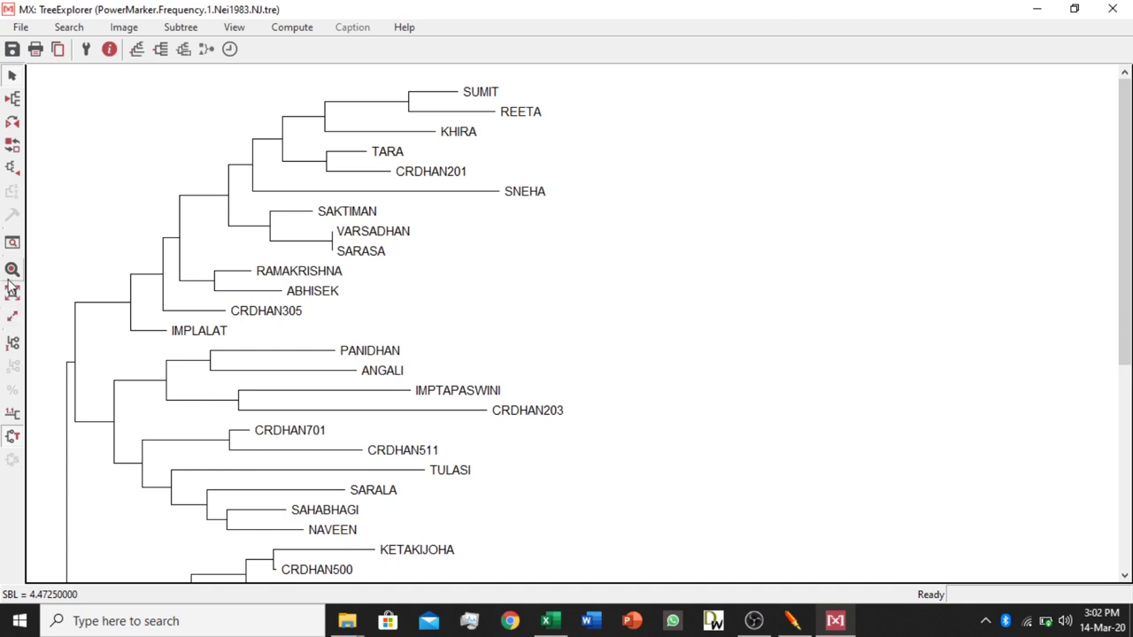
# - Compress the neighbor-joining tree vertically and enlarge it back to wider row spacing
pyautogui.click(12, 316)
pyautogui.click(499, 540)
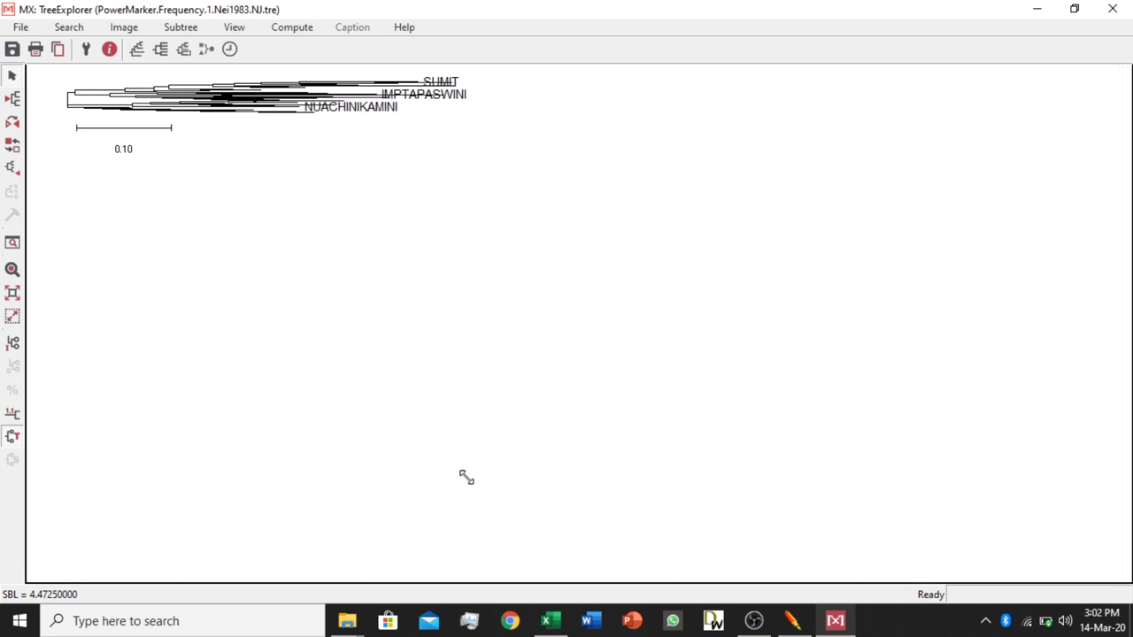
pyautogui.moveTo(466, 479); pyautogui.dragTo(482, 519)
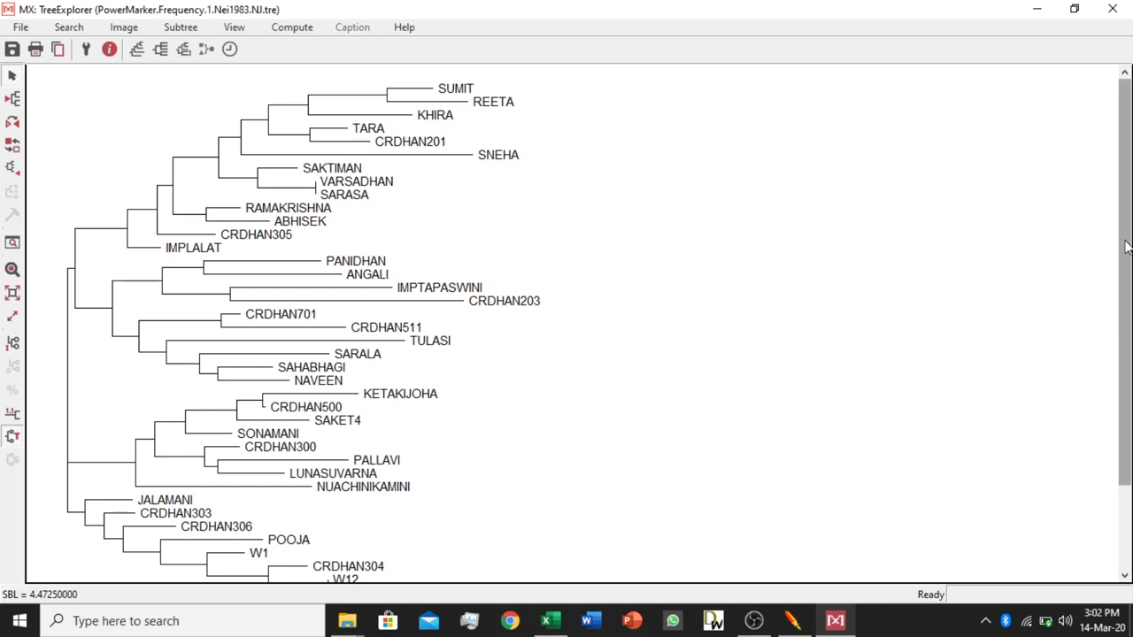
pyautogui.moveTo(1127, 253)
pyautogui.mouseDown()
pyautogui.moveTo(1125, 363)
pyautogui.moveTo(1123, 267)
pyautogui.mouseUp()
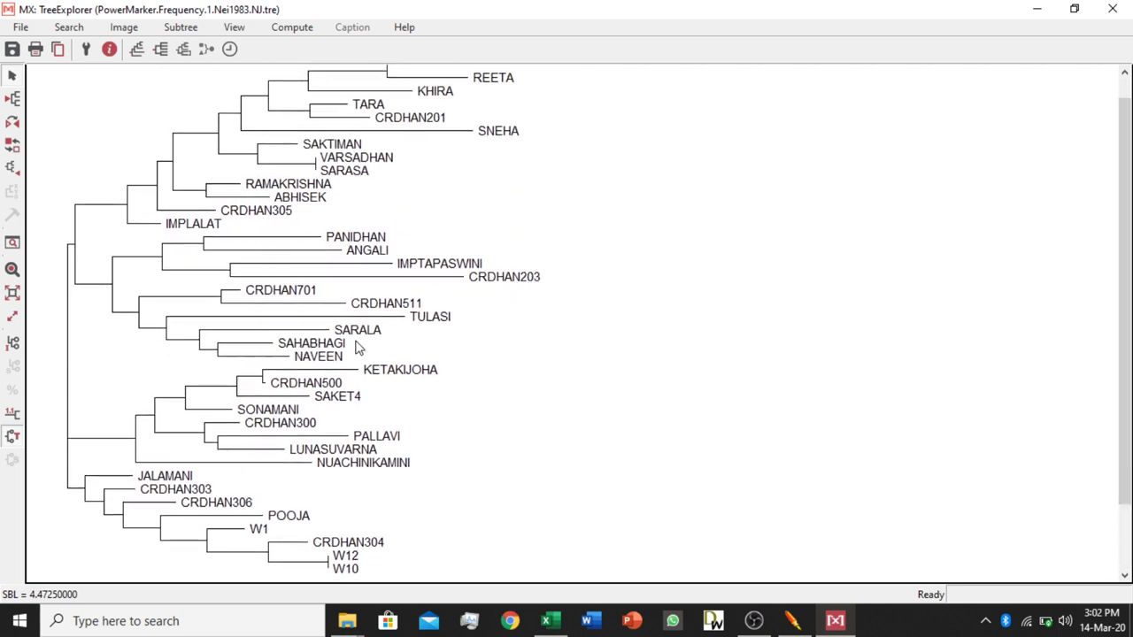
pyautogui.click(12, 316)
pyautogui.click(441, 347)
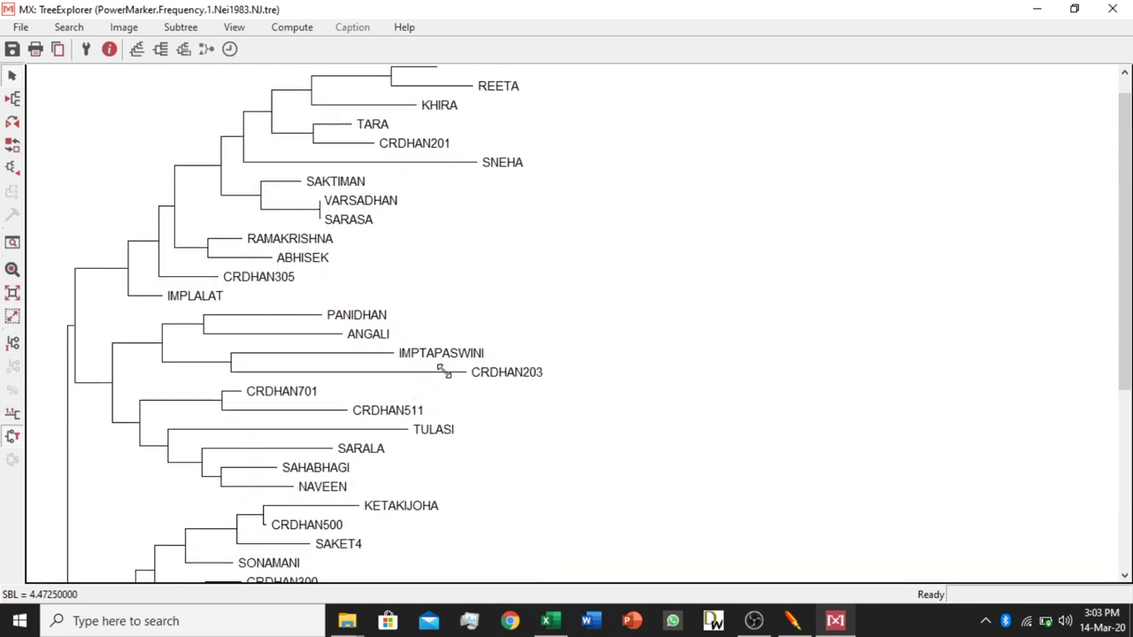
pyautogui.scroll(1, 810, 311)
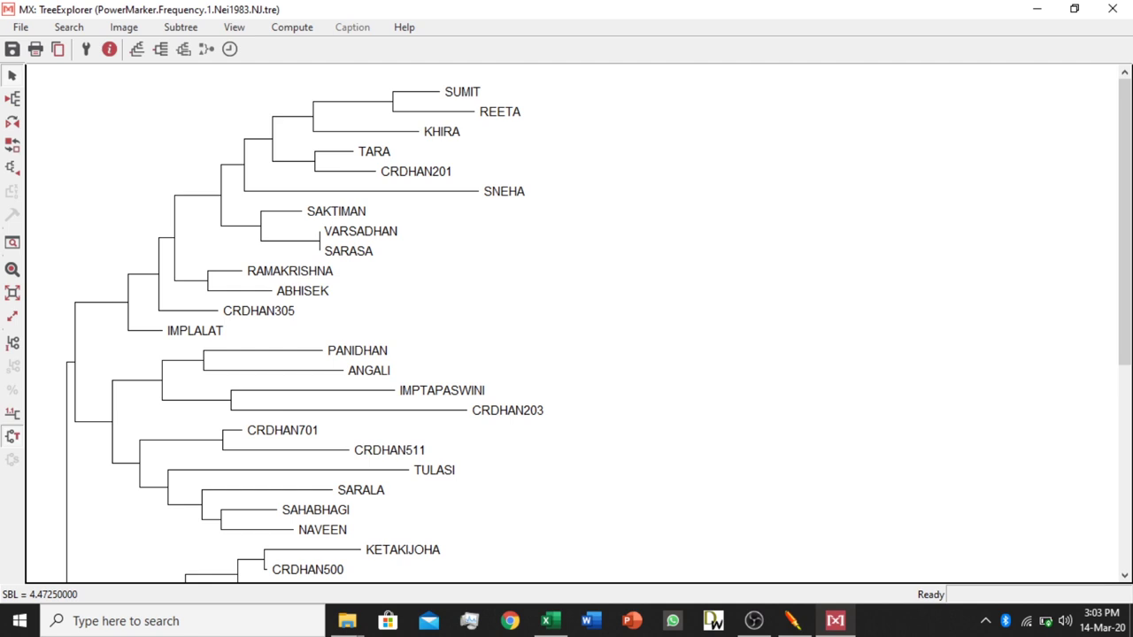
pyautogui.moveTo(1125, 221); pyautogui.dragTo(1125, 289)
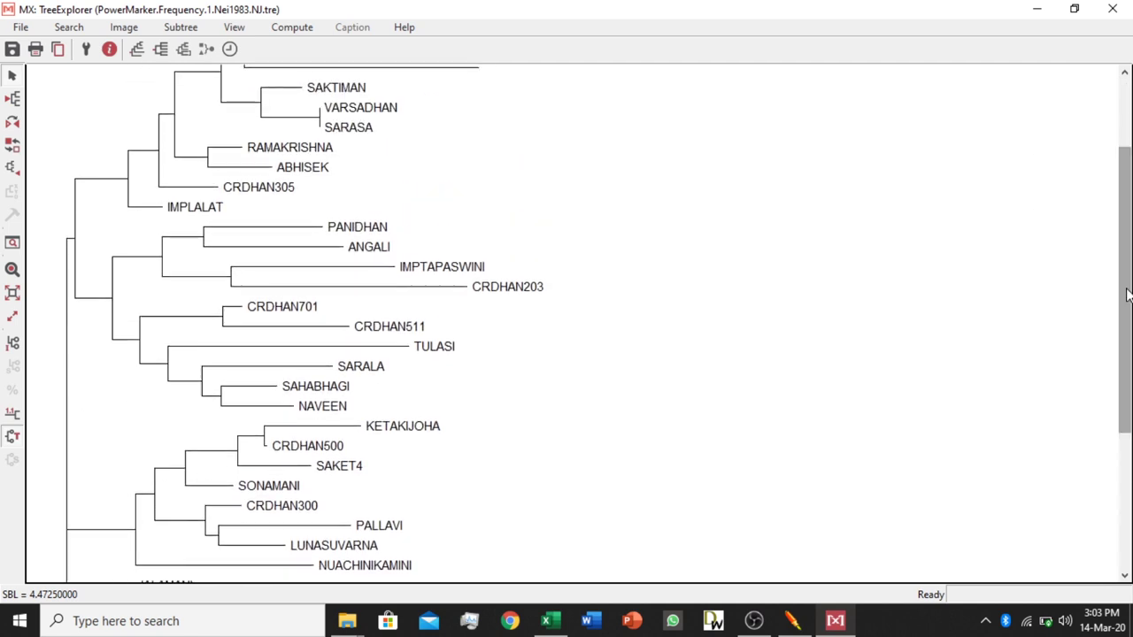
# - Turn on the topology-only display and switch the neighbor-joining tree to the Circle layout
pyautogui.click(160, 50)
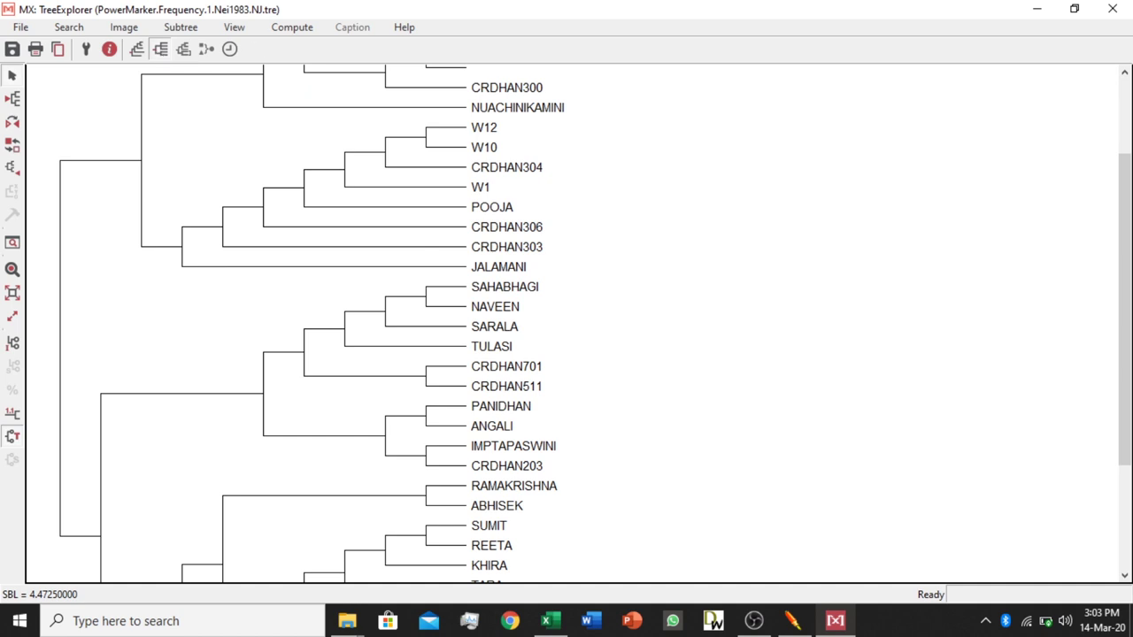
pyautogui.moveTo(1122, 215); pyautogui.dragTo(1106, 129)
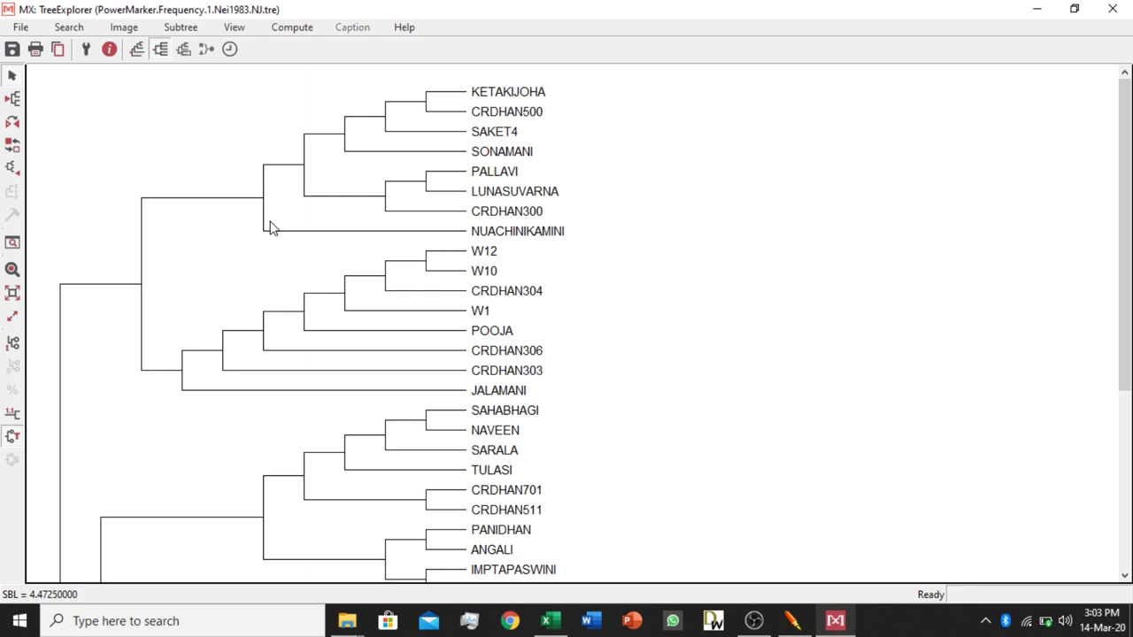
pyautogui.click(135, 50)
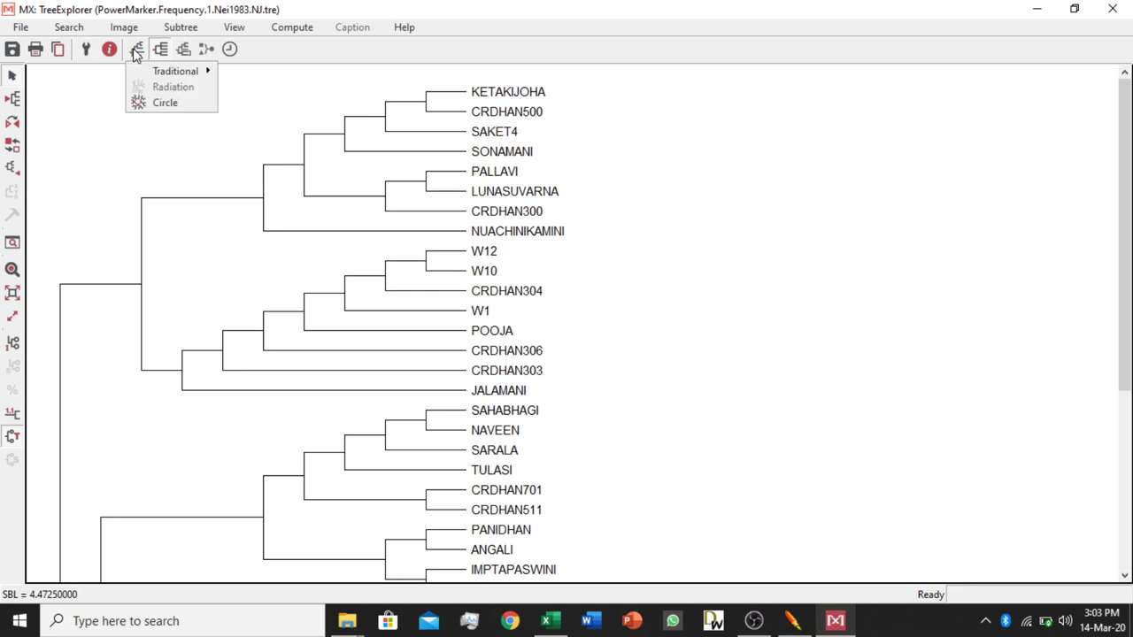
pyautogui.click(166, 104)
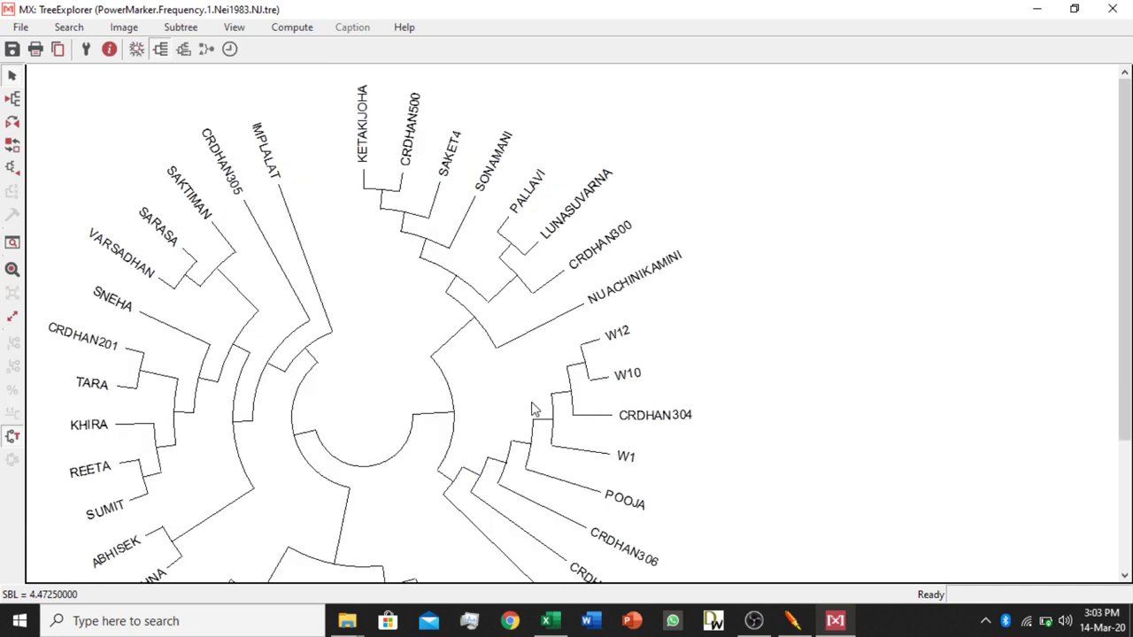
pyautogui.moveTo(1117, 231); pyautogui.dragTo(1130, 312)
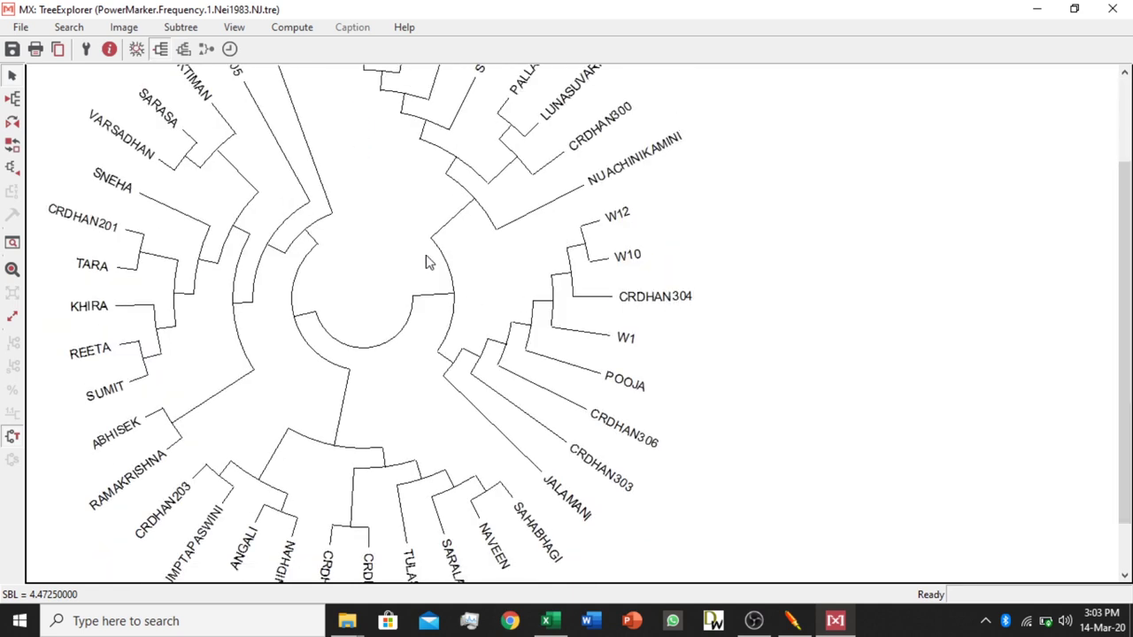
# - Shrink the circular tree so the whole circle fits in the viewing area
pyautogui.click(136, 51)
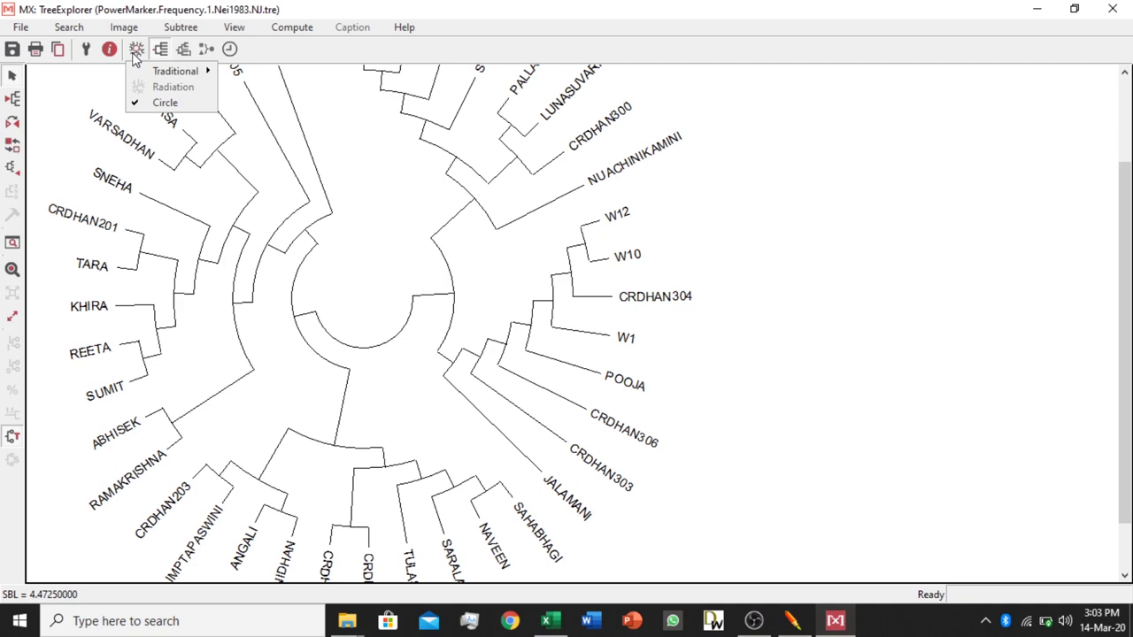
pyautogui.click(13, 316)
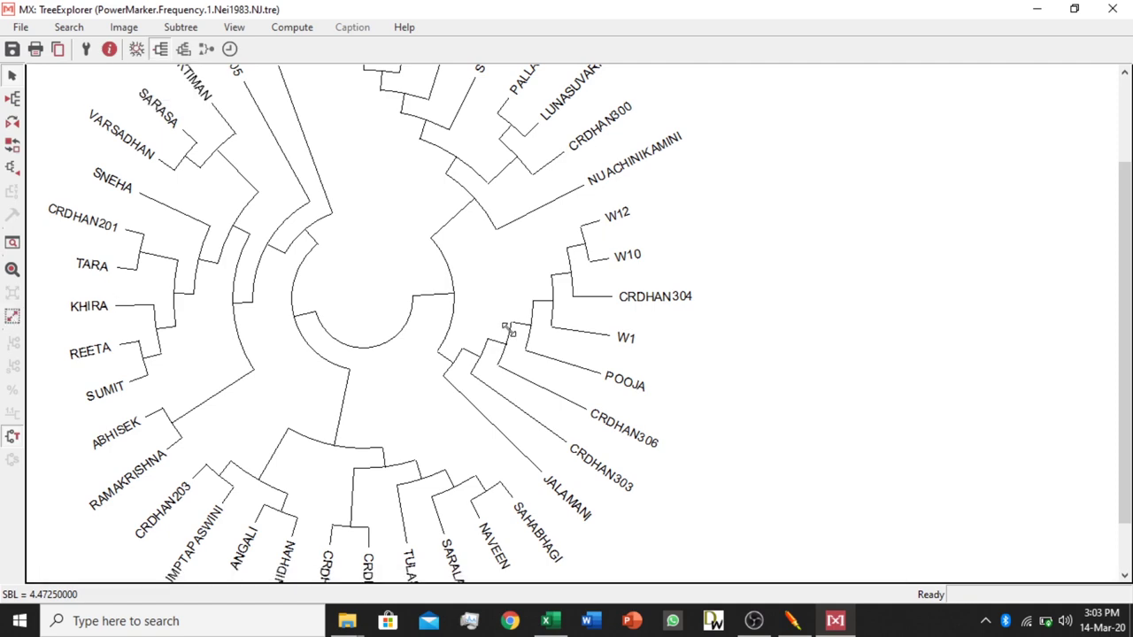
pyautogui.moveTo(508, 330); pyautogui.dragTo(443, 300)
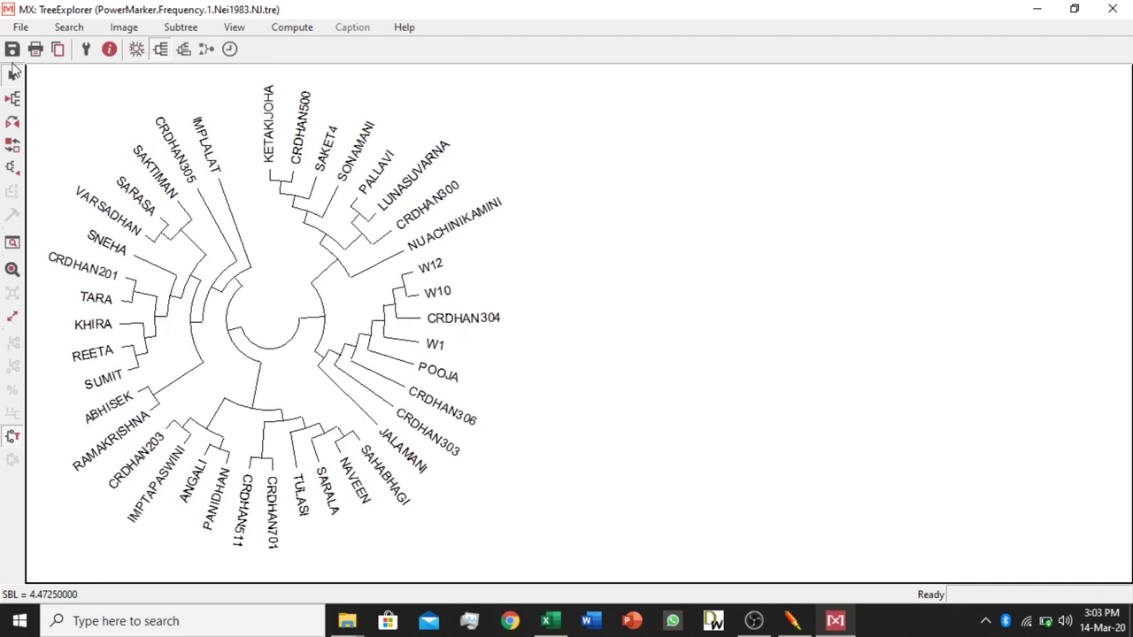
# - Switch the tree to the Traditional Rectangular layout and turn off the topology-only display
pyautogui.click(138, 50)
pyautogui.moveTo(177, 71)
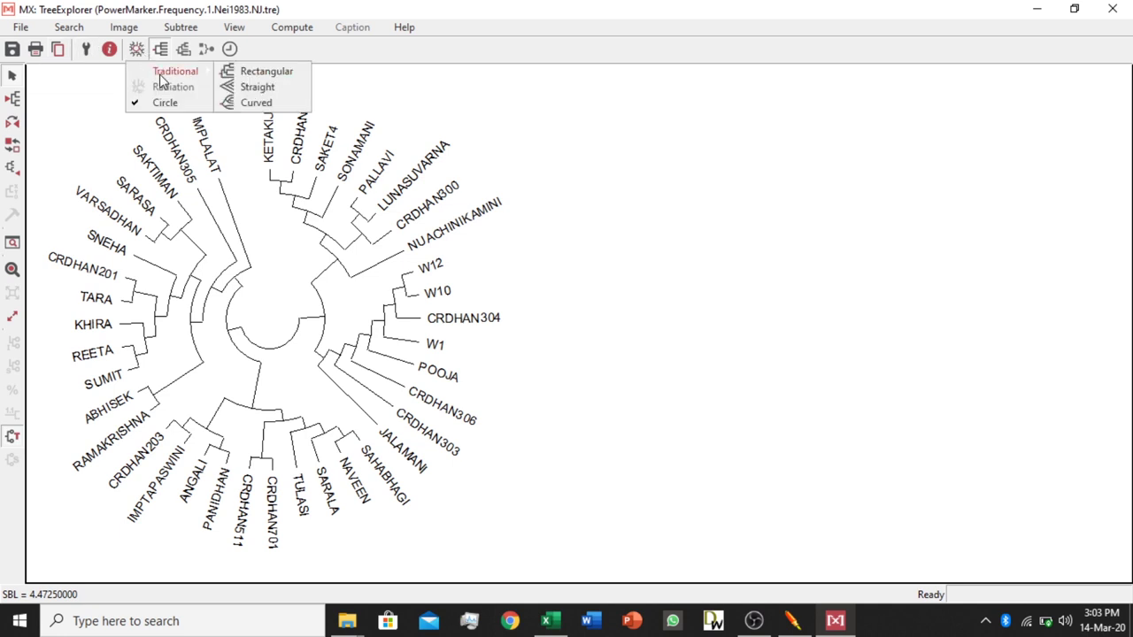
pyautogui.click(258, 73)
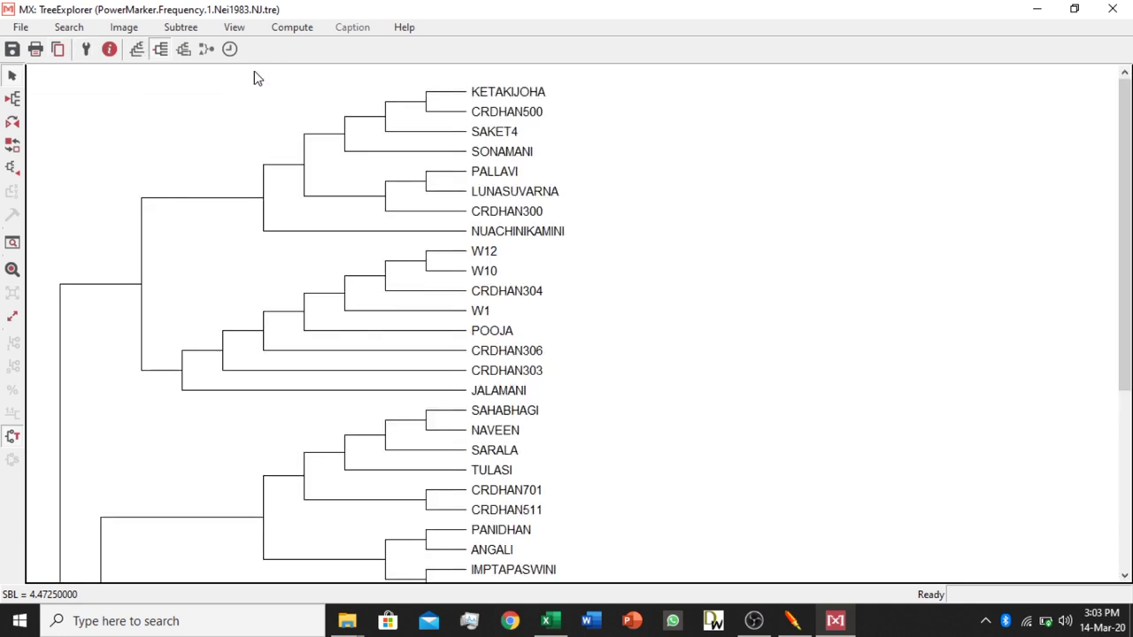
pyautogui.click(138, 51)
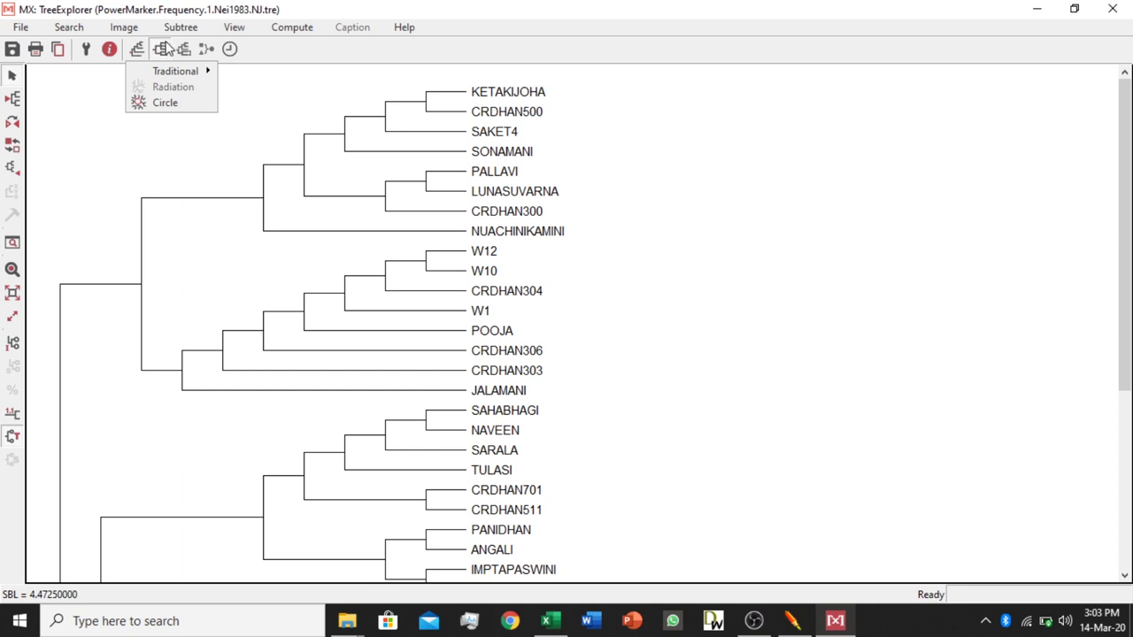
pyautogui.click(169, 49)
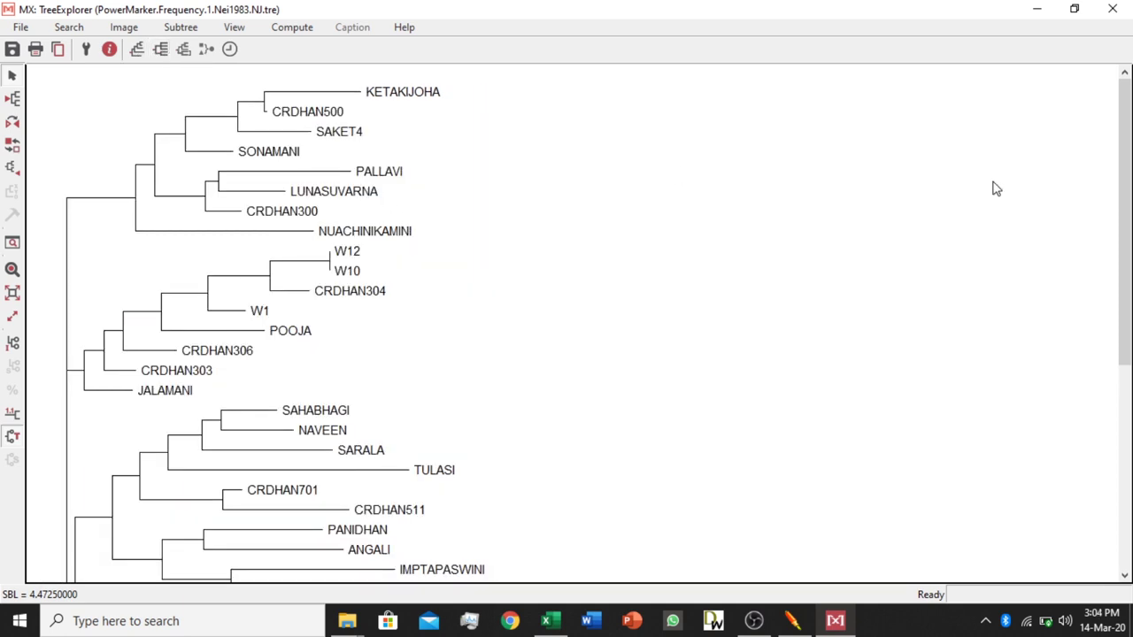
pyautogui.moveTo(1126, 222); pyautogui.dragTo(1125, 421)
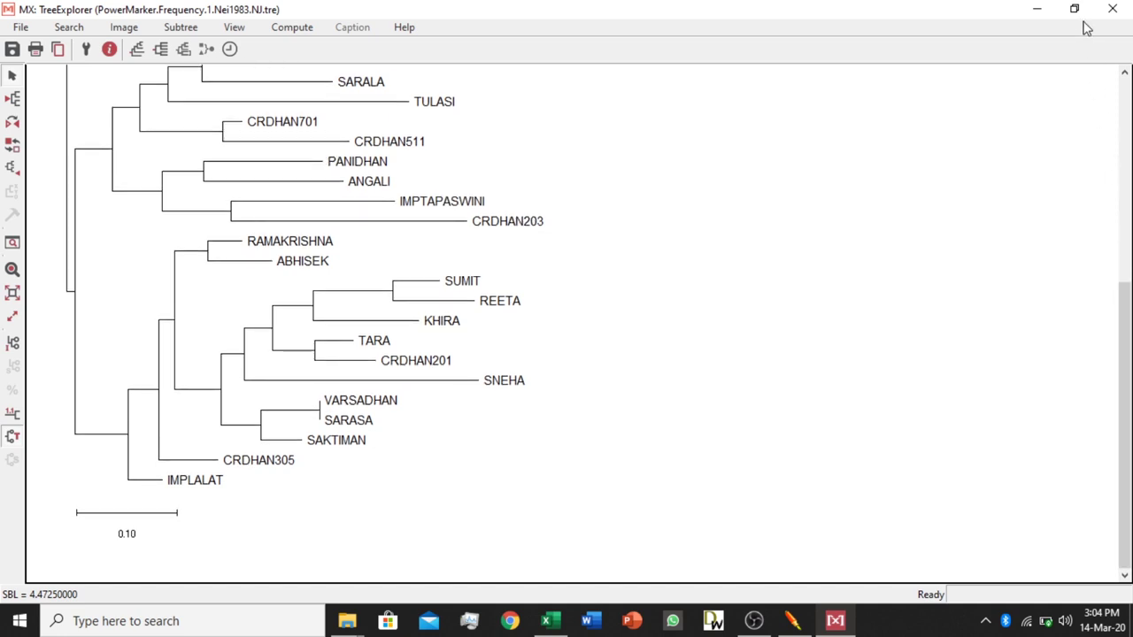
pyautogui.moveTo(1129, 336); pyautogui.dragTo(1126, 124)
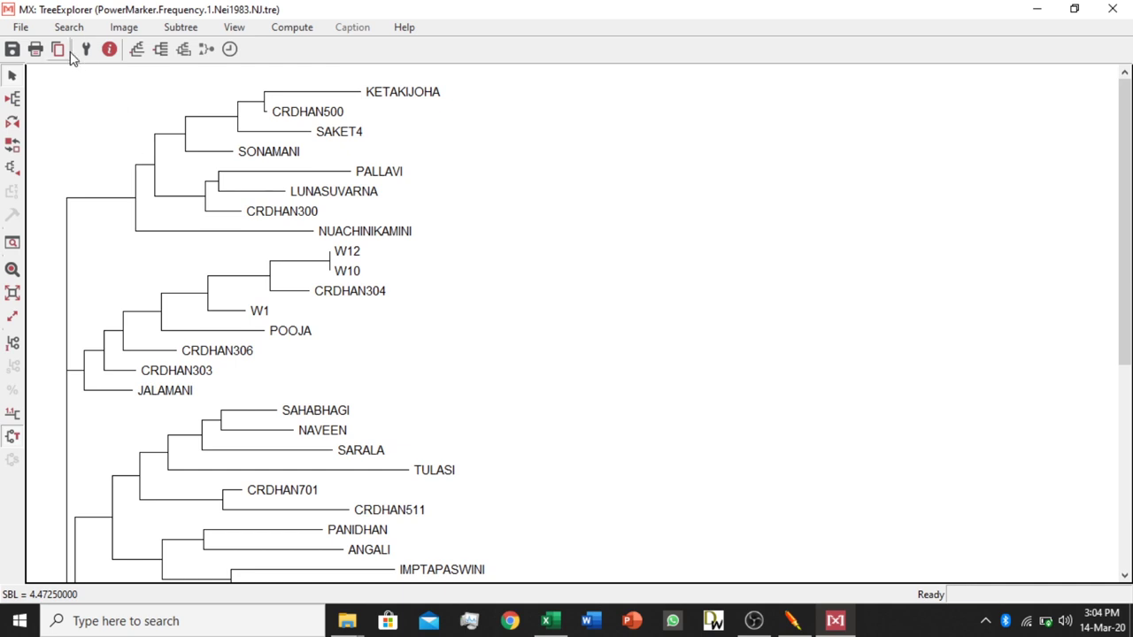
# - Save the neighbor-joining tree session in the PowerMarer folder, basing the file name on T4.mtsx with the number changed to 5
pyautogui.click(12, 49)
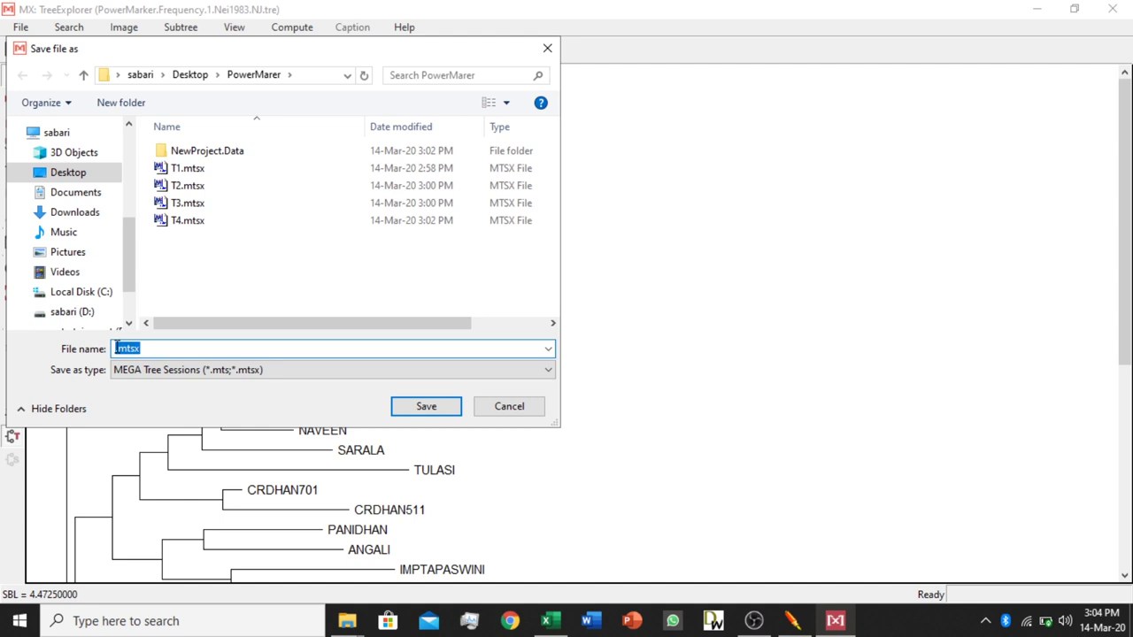
pyautogui.click(168, 220)
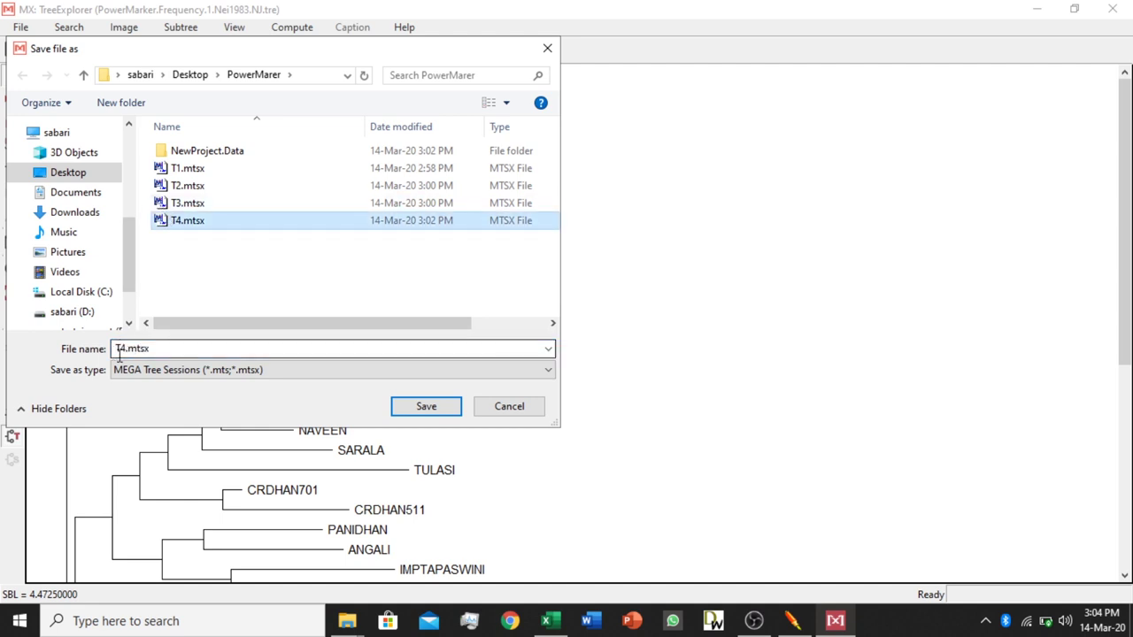
pyautogui.click(119, 348)
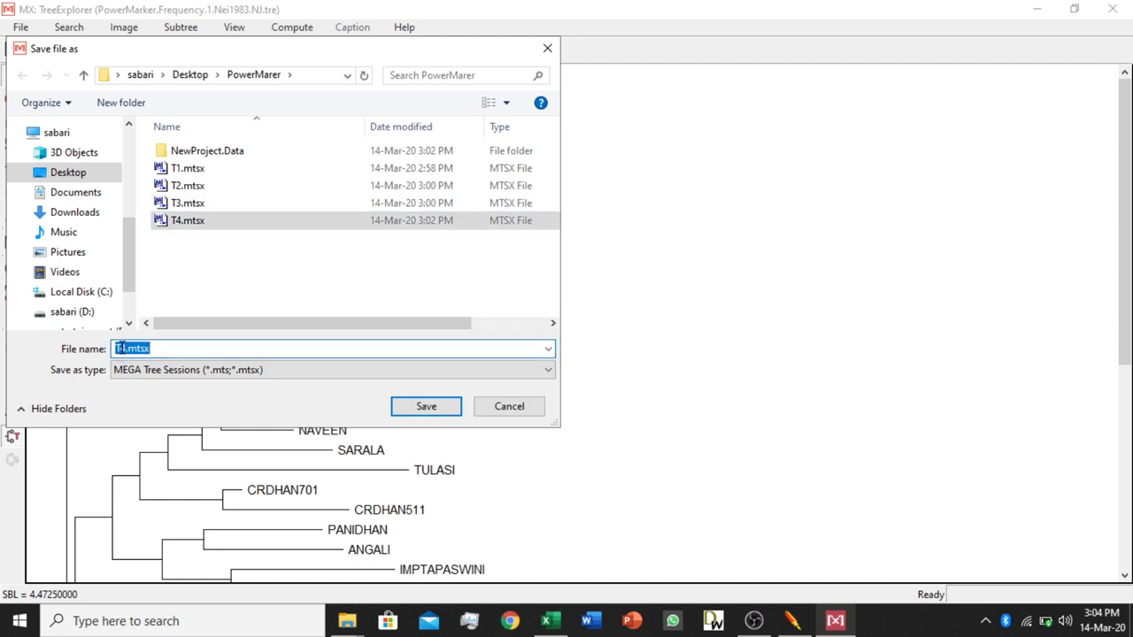
pyautogui.click(121, 348)
pyautogui.press('BackSpace')
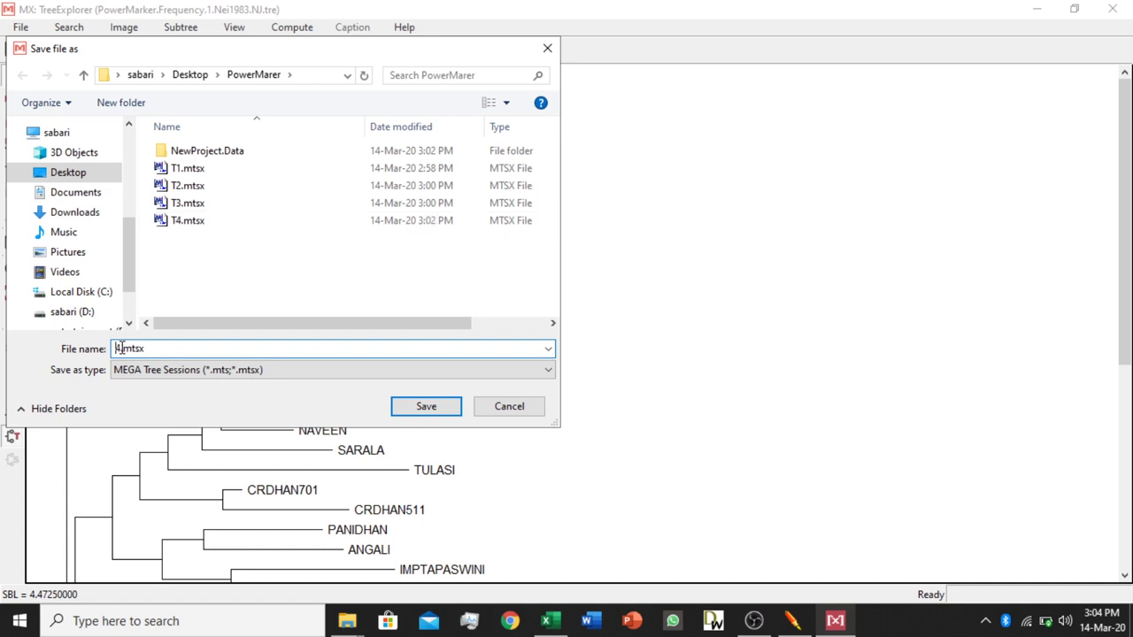
pyautogui.write('6')
pyautogui.press('BackSpace')
pyautogui.press('Delete')
pyautogui.write('5')
pyautogui.write('1')
pyautogui.press('BackSpace')
pyautogui.write('5')
pyautogui.click(415, 414)
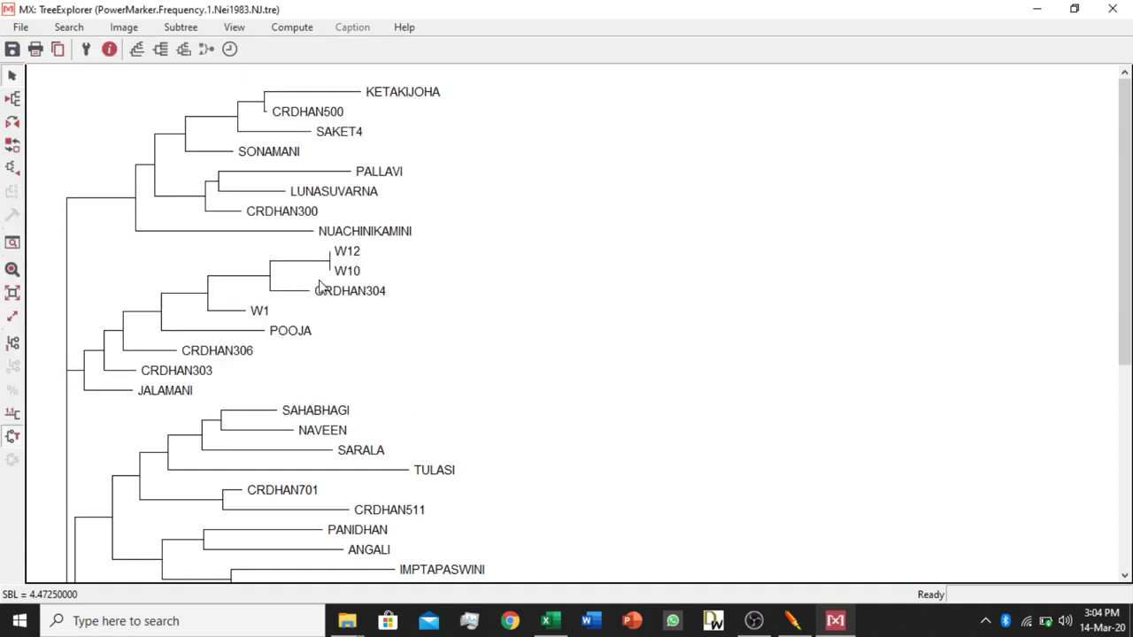
# - Turn the topology-only display on and off again while checking which layouts are available for the tree
pyautogui.click(160, 49)
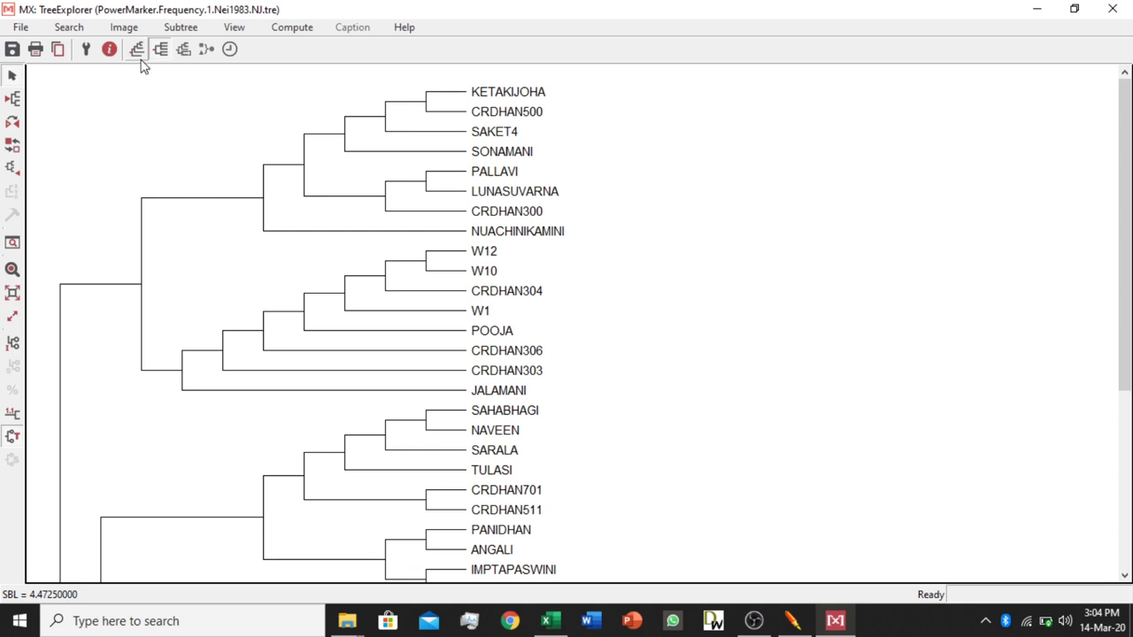
pyautogui.click(139, 55)
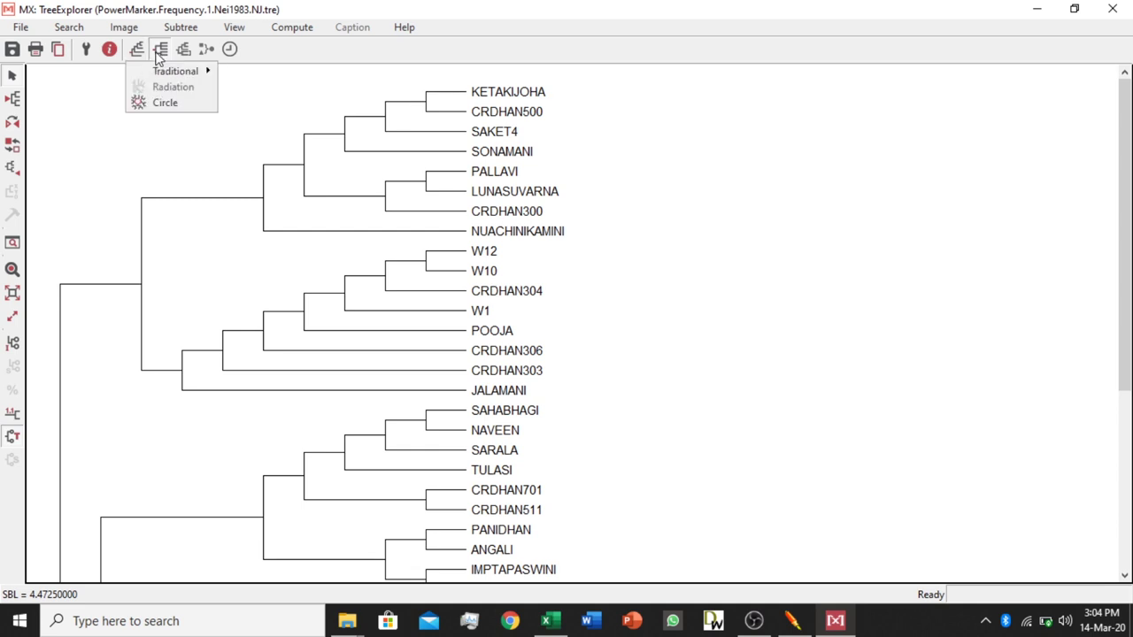
pyautogui.click(158, 53)
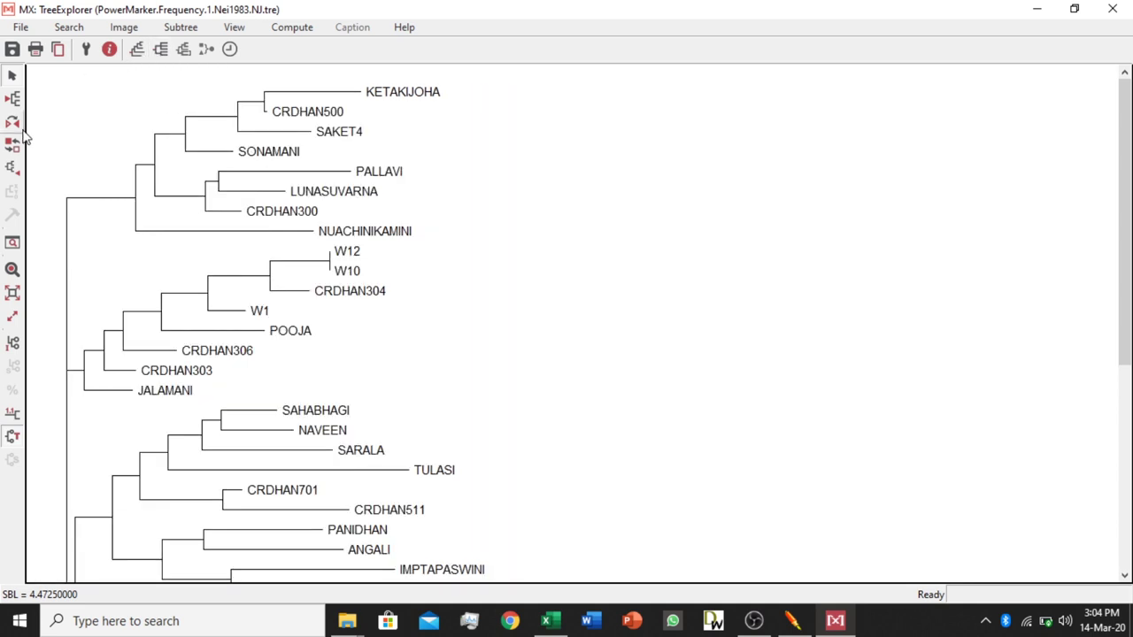
pyautogui.click(138, 51)
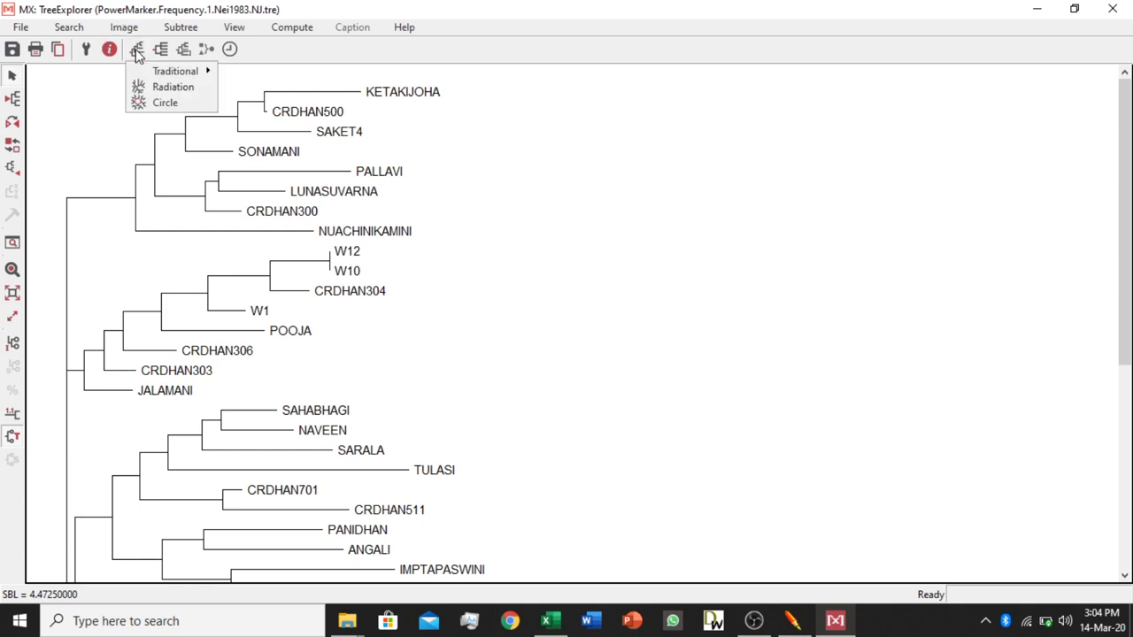
# - Review the rectangular tree drawing options for taxon separation, branch length and tree width, accepting the existing settings
pyautogui.click(87, 51)
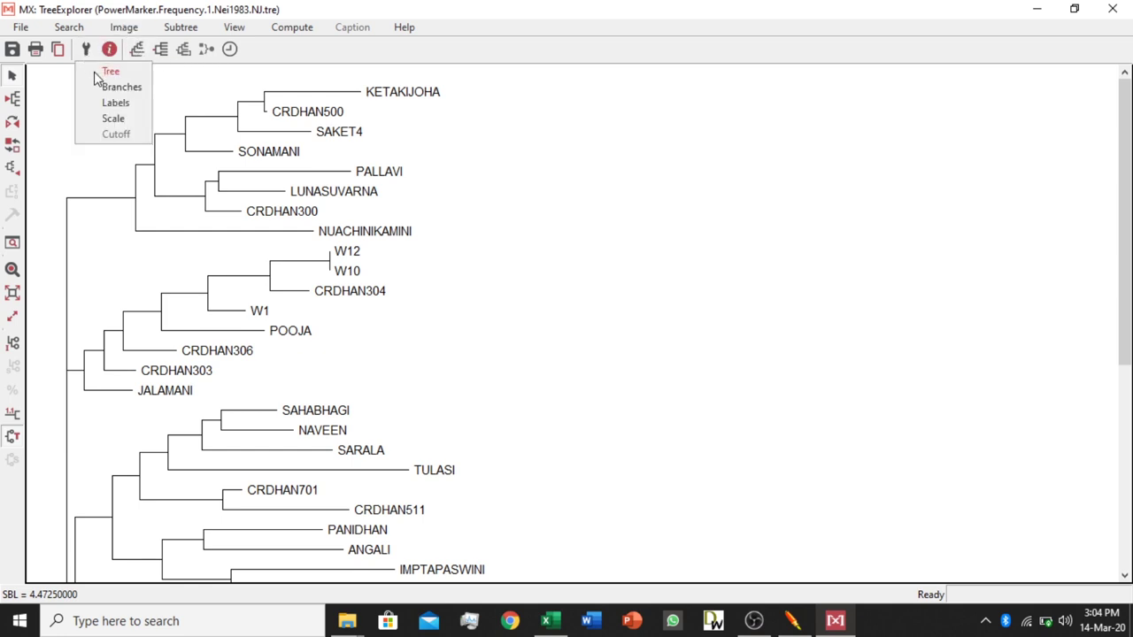
pyautogui.click(105, 72)
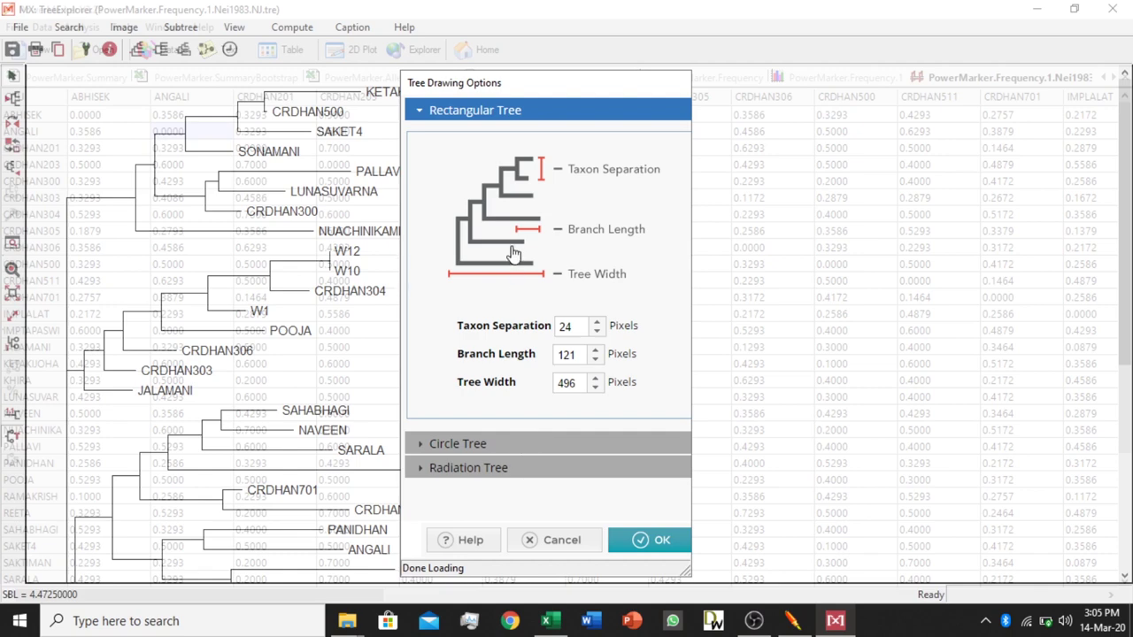
pyautogui.click(639, 542)
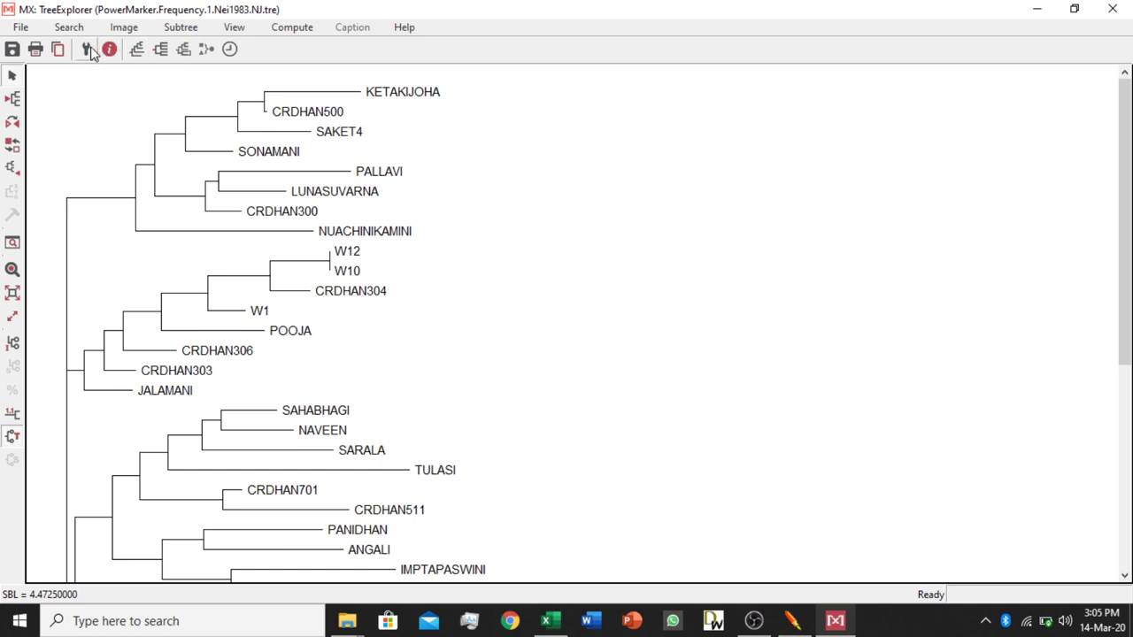
# - Set the font size of the tree's taxon names to 12
pyautogui.click(89, 50)
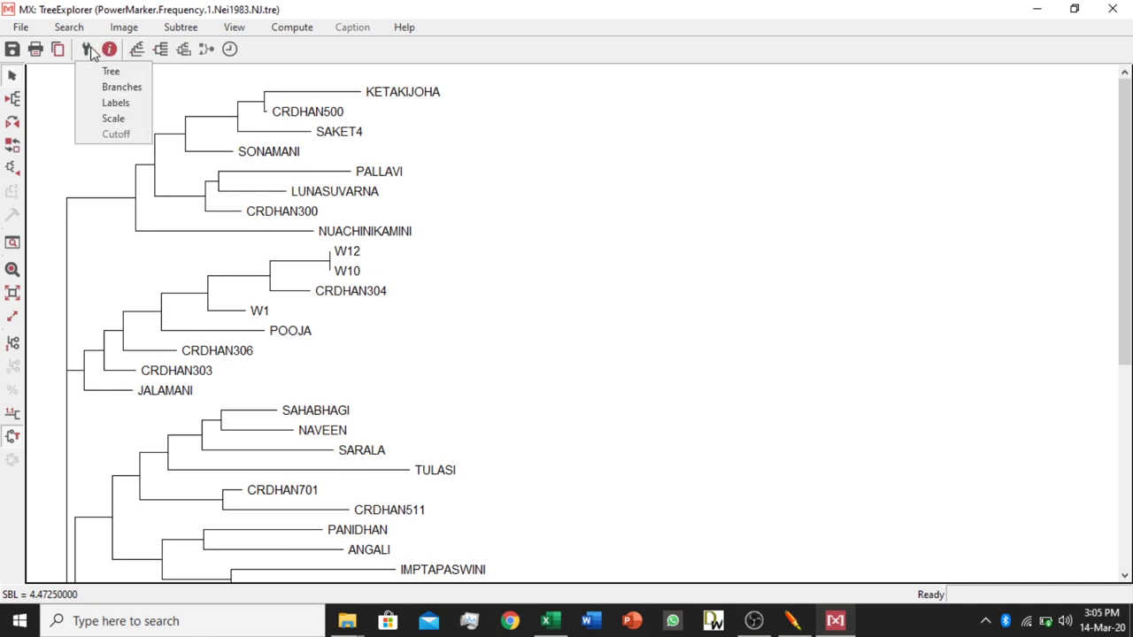
pyautogui.click(117, 106)
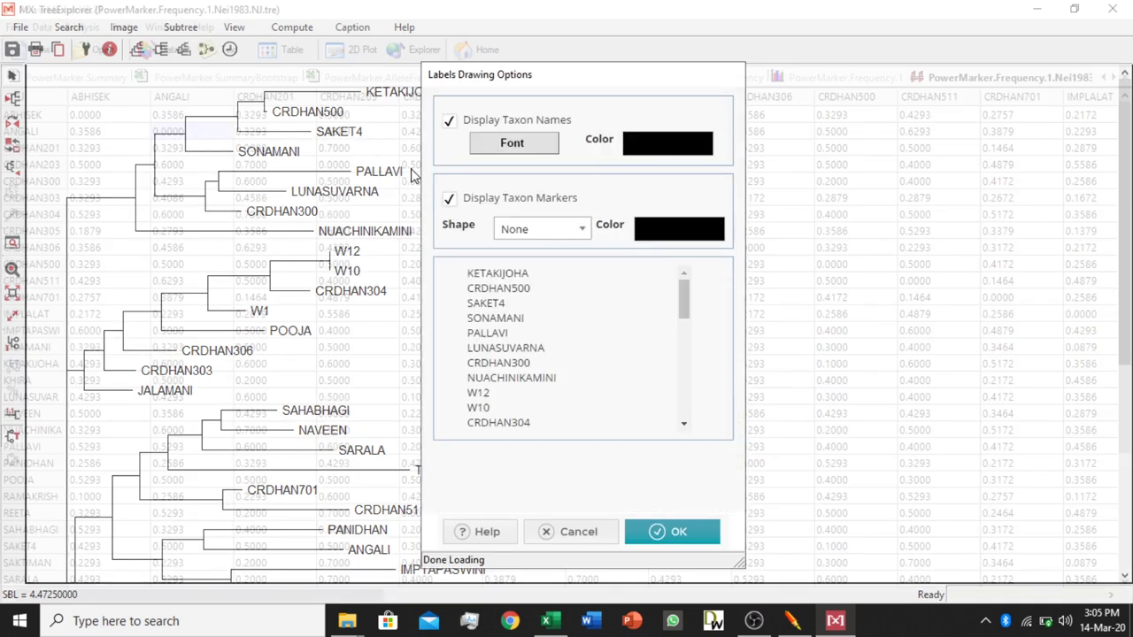
pyautogui.click(546, 153)
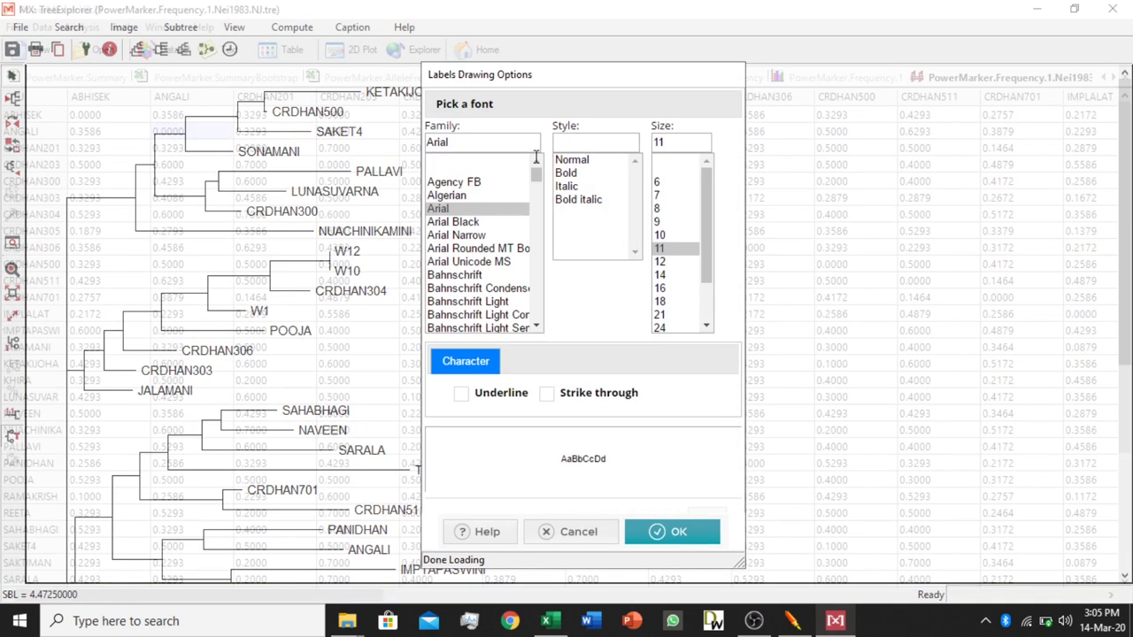
pyautogui.click(664, 262)
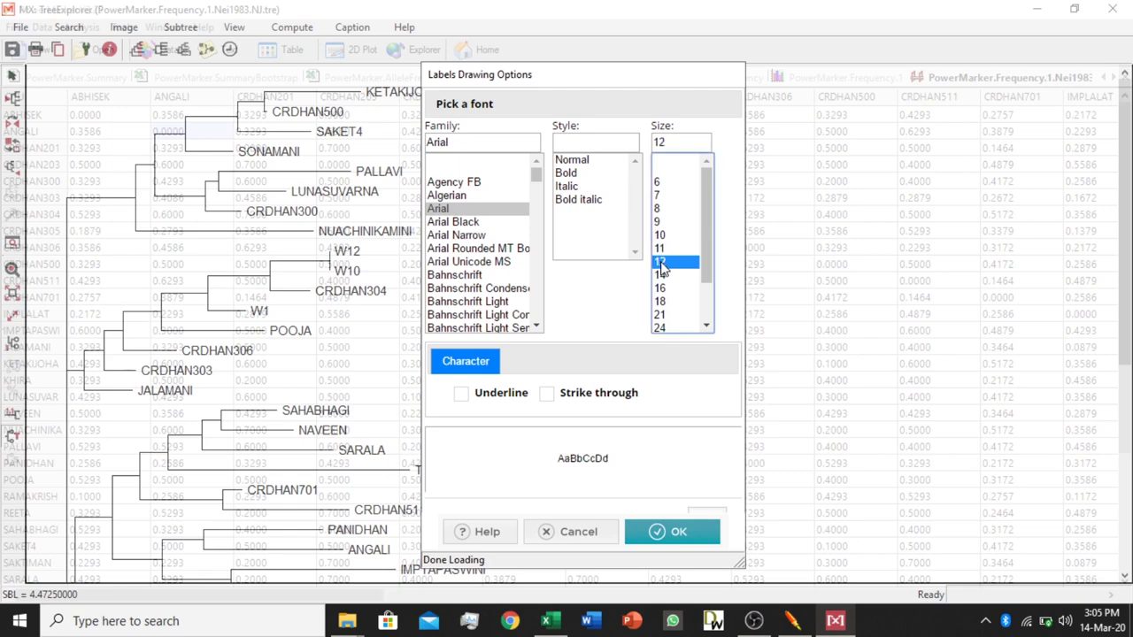
pyautogui.click(657, 533)
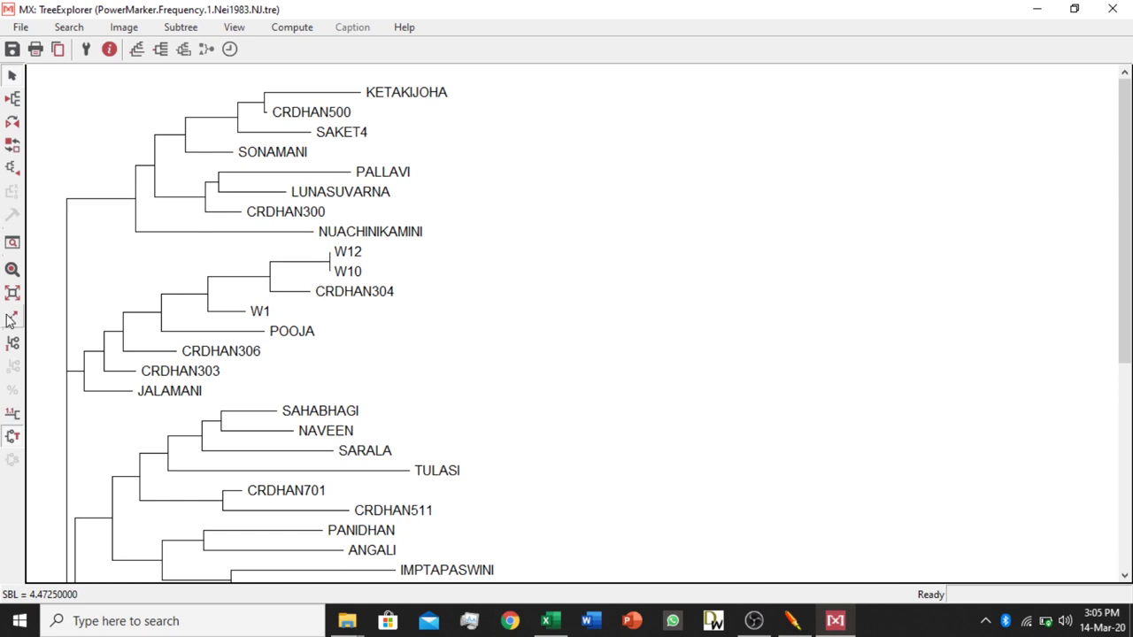
# - Show the branch lengths on the tree and hide them again
pyautogui.click(13, 416)
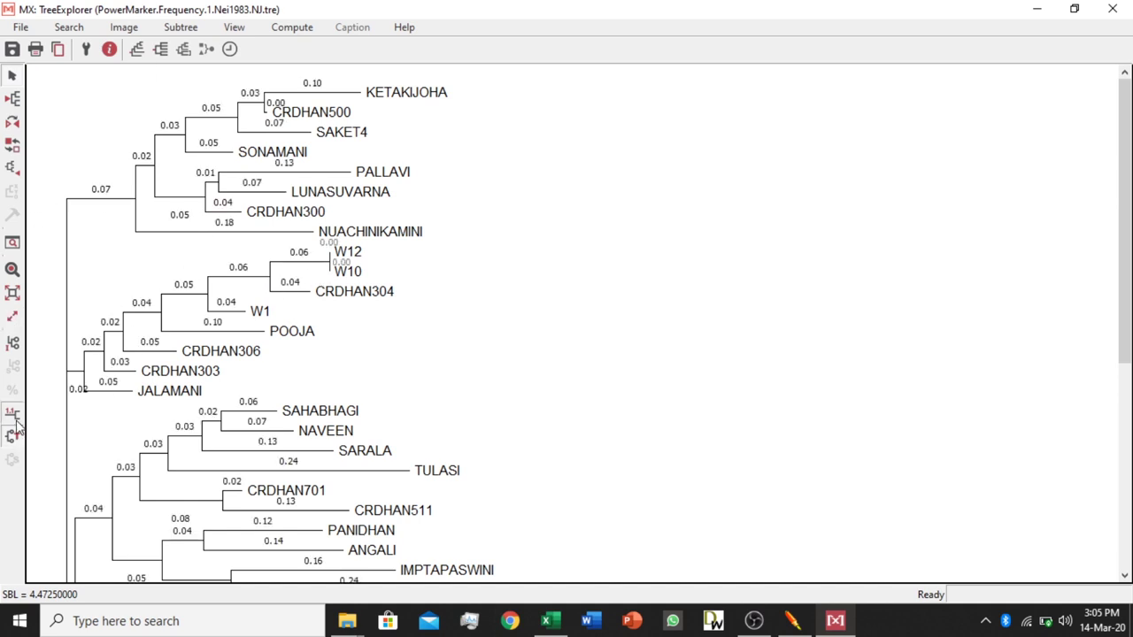
pyautogui.click(16, 420)
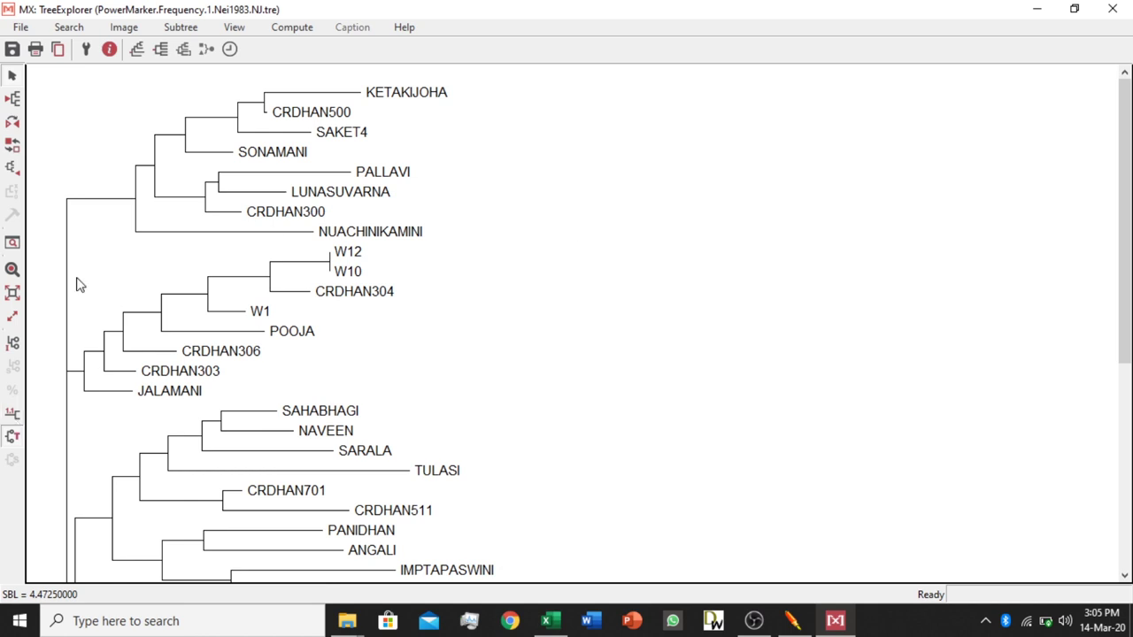
# - Save the tree session in the PowerMarer folder as T6.mtsx
pyautogui.click(12, 50)
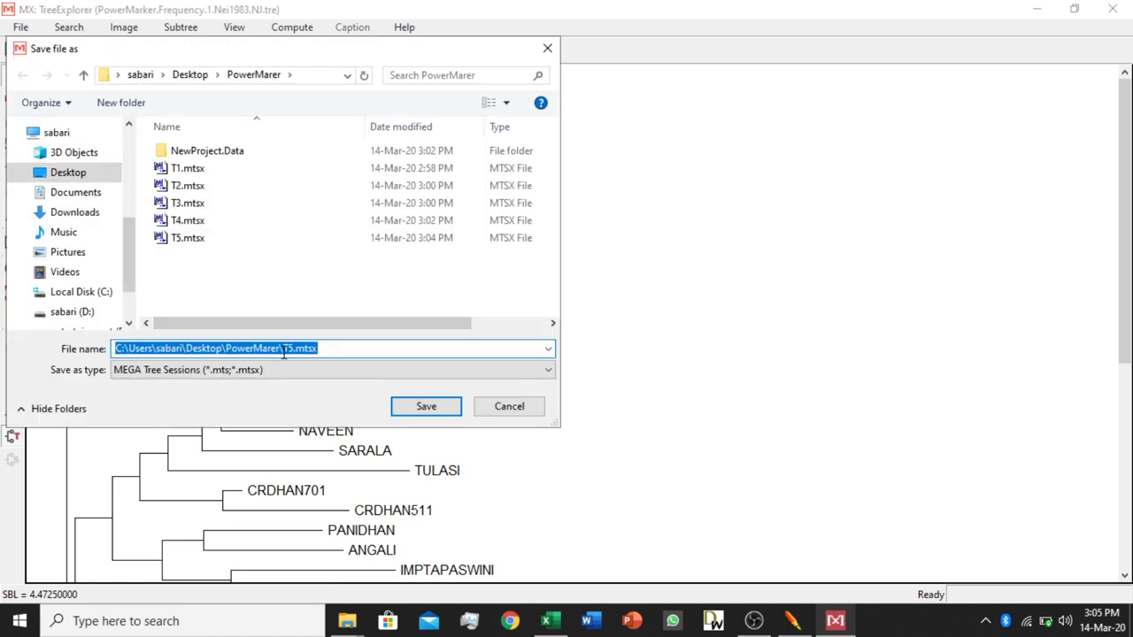
pyautogui.click(294, 350)
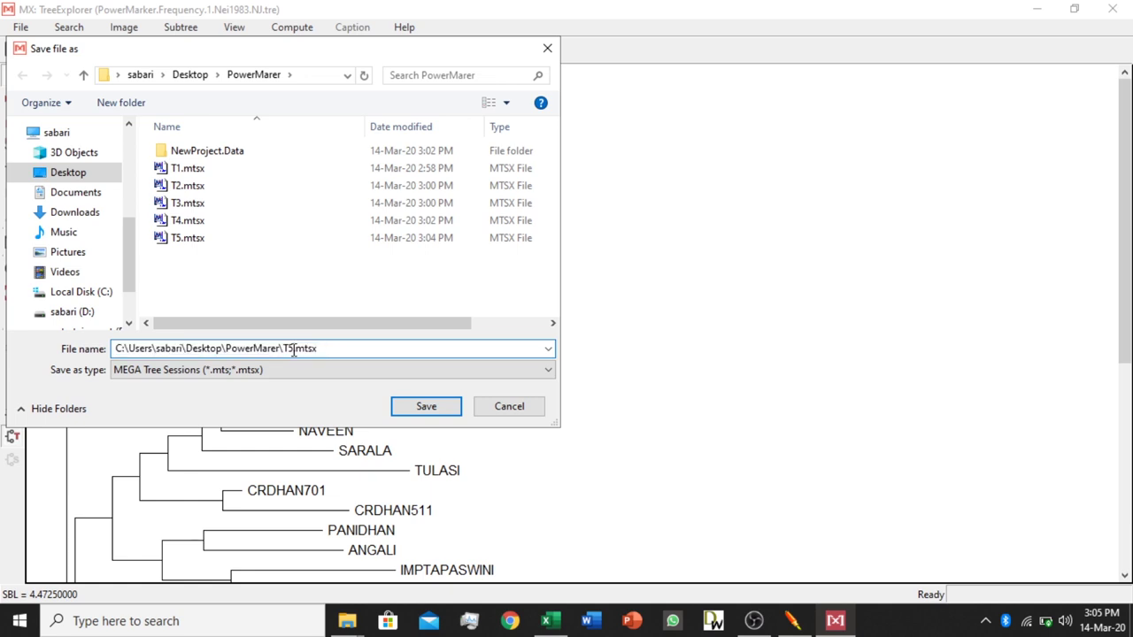
pyautogui.press('BackSpace')
pyautogui.write('6')
pyautogui.click(428, 406)
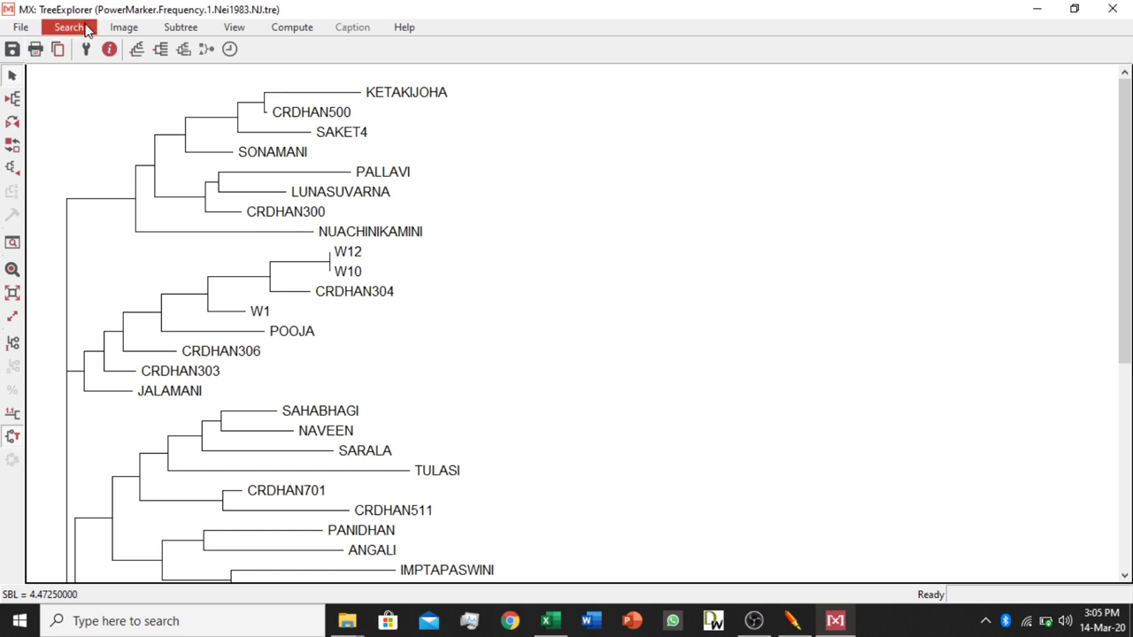
# - Switch to PowerMarker and submit a phylogeny bootstrap analysis on PowerMarker.Frequency.1 with the option to view the result in PowerMarker enabled
pyautogui.click(1037, 9)
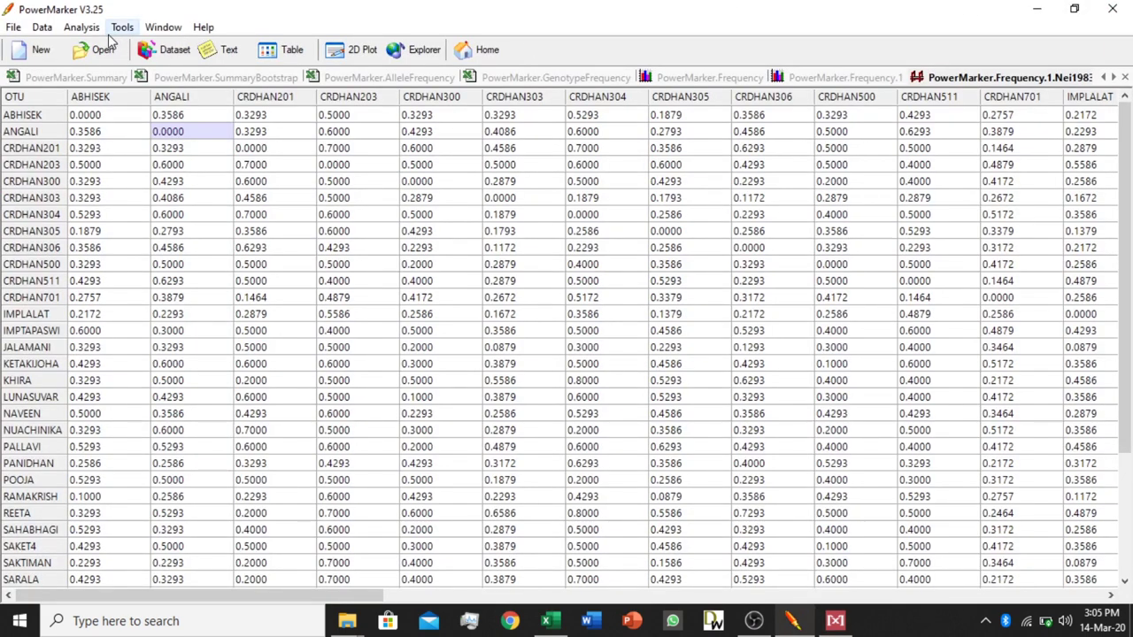
pyautogui.click(82, 28)
pyautogui.moveTo(127, 124)
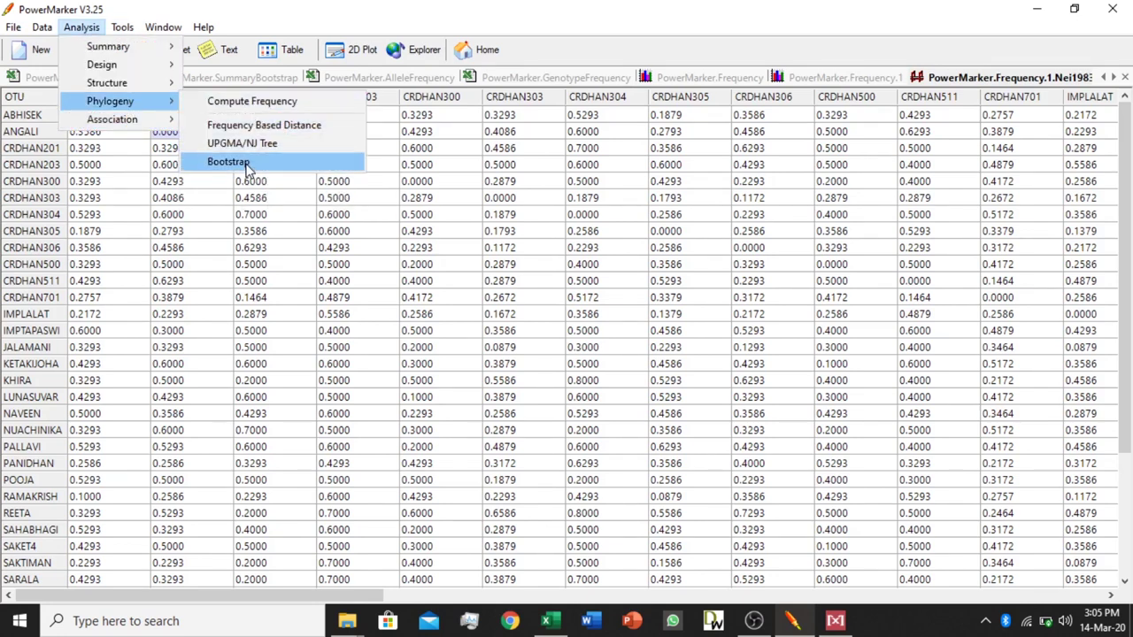
pyautogui.click(246, 165)
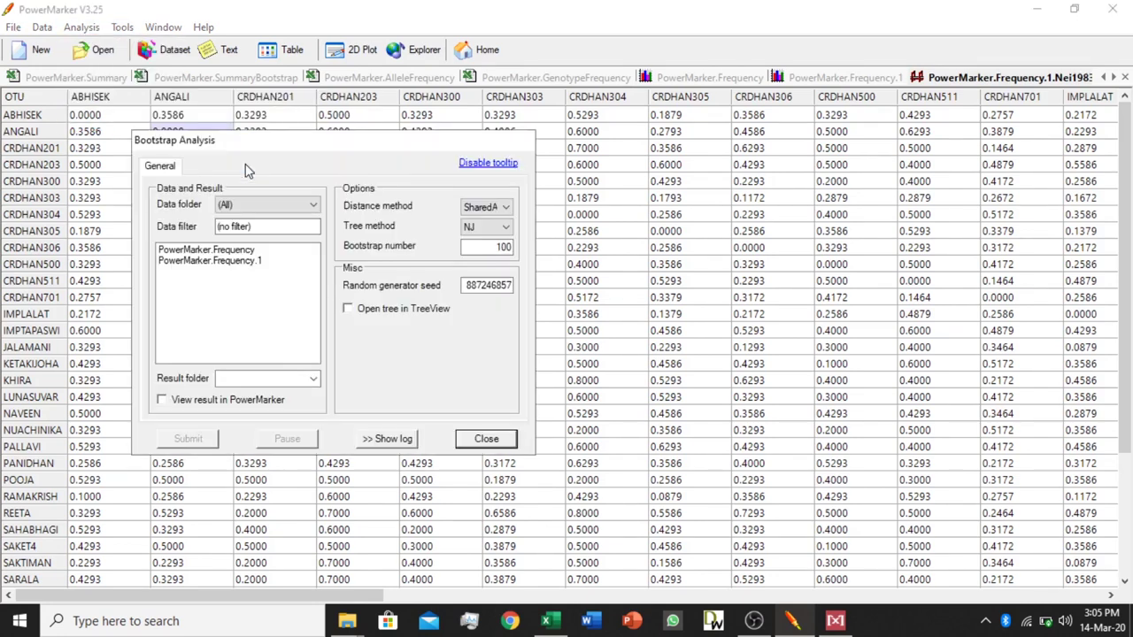
pyautogui.click(241, 263)
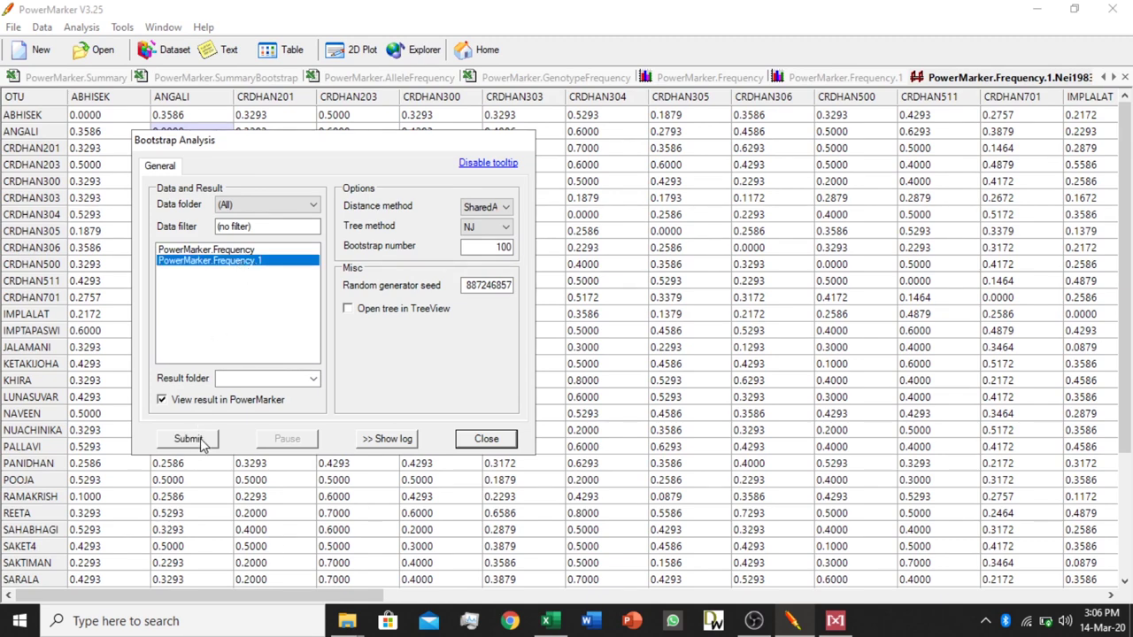
pyautogui.click(190, 440)
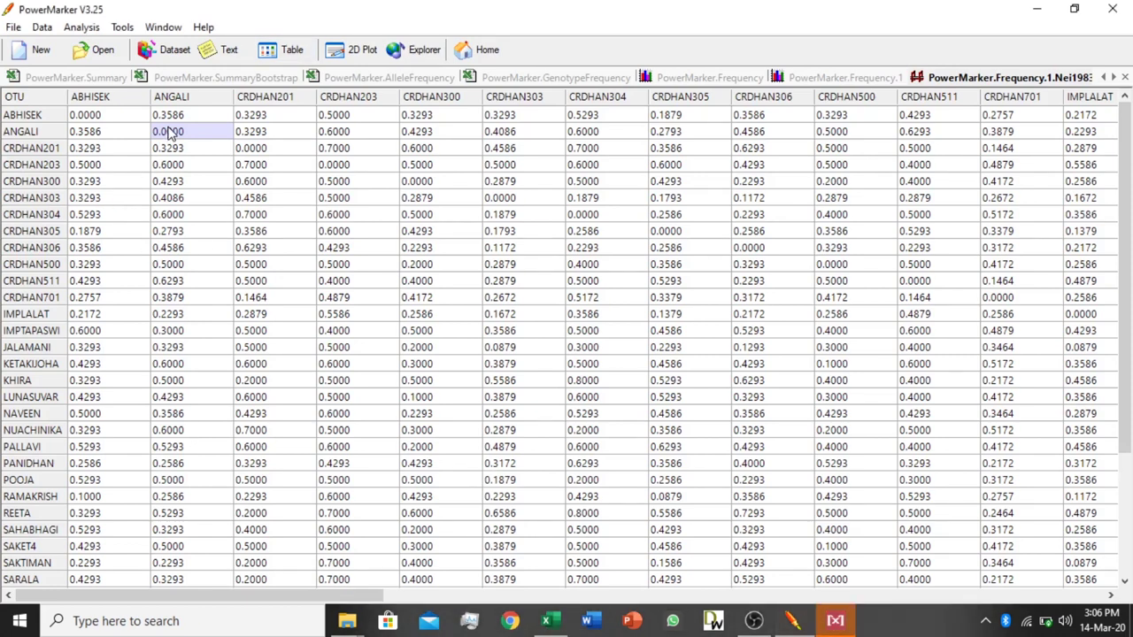
# - Bring up the bootstrap trees in MEGA, look over the whole first tree, and hide its branch lengths
pyautogui.click(847, 627)
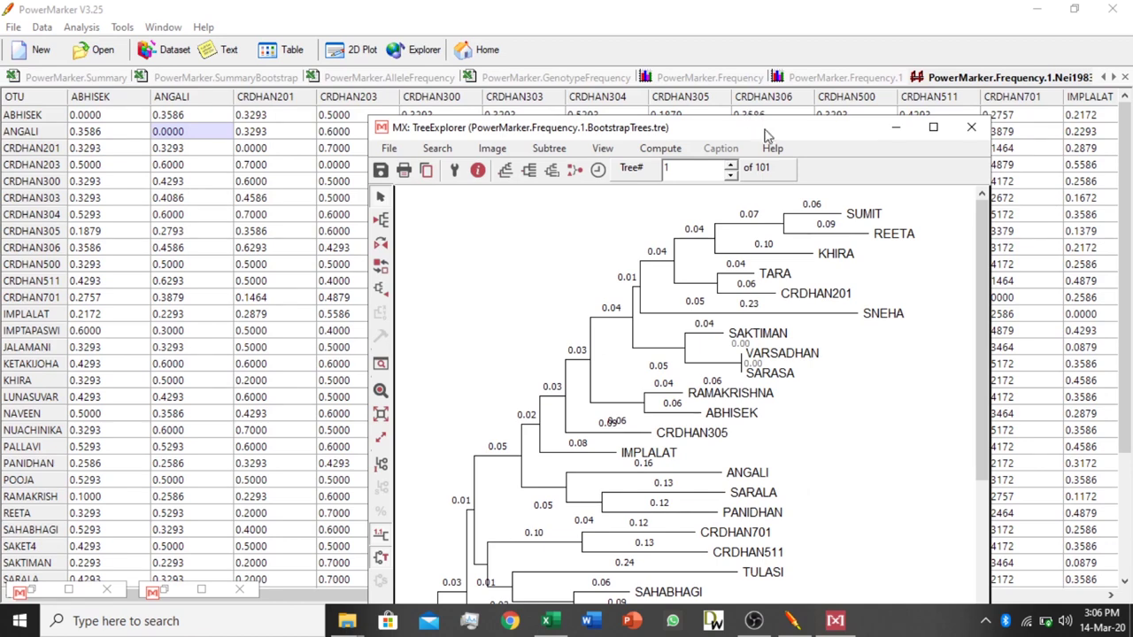
pyautogui.moveTo(799, 129); pyautogui.dragTo(679, 40)
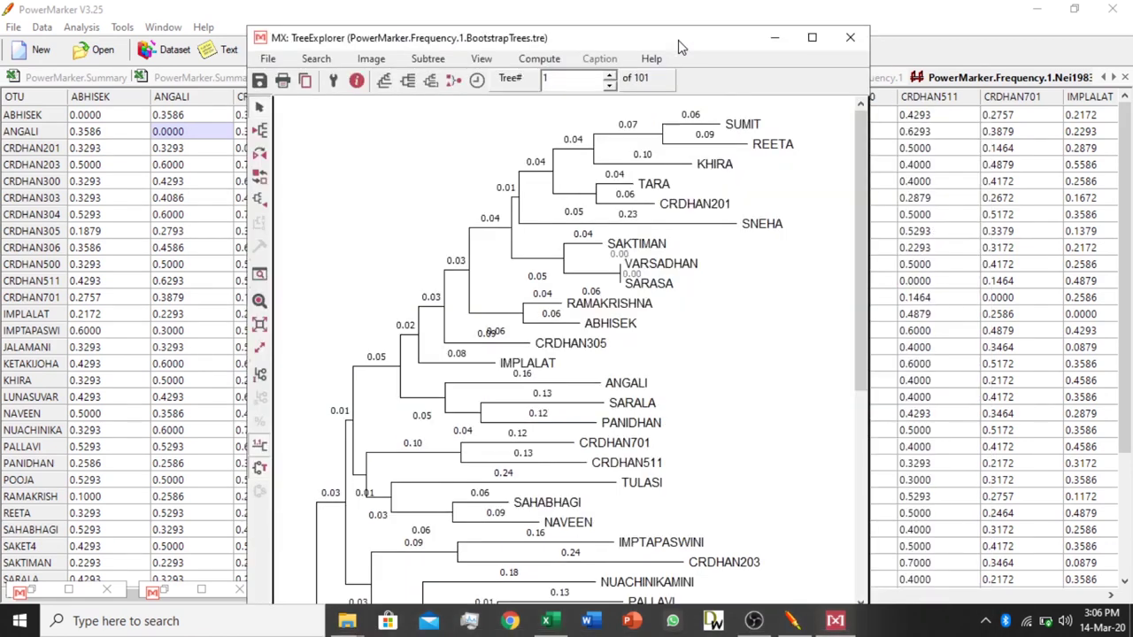
pyautogui.moveTo(861, 149); pyautogui.dragTo(863, 349)
pyautogui.click(260, 446)
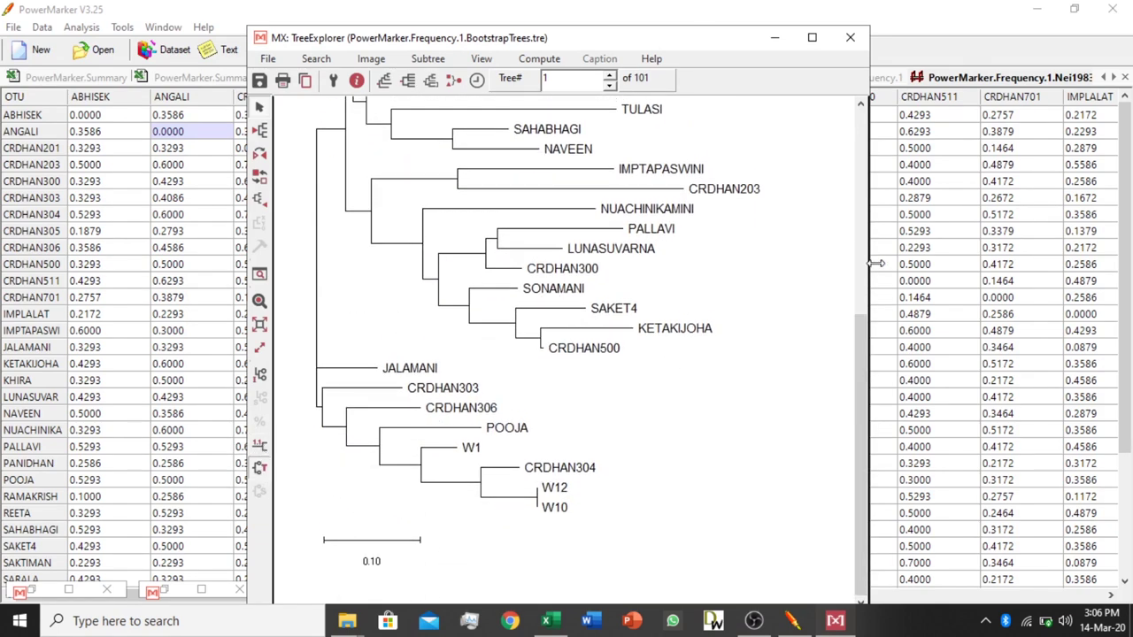
pyautogui.moveTo(863, 343); pyautogui.dragTo(863, 139)
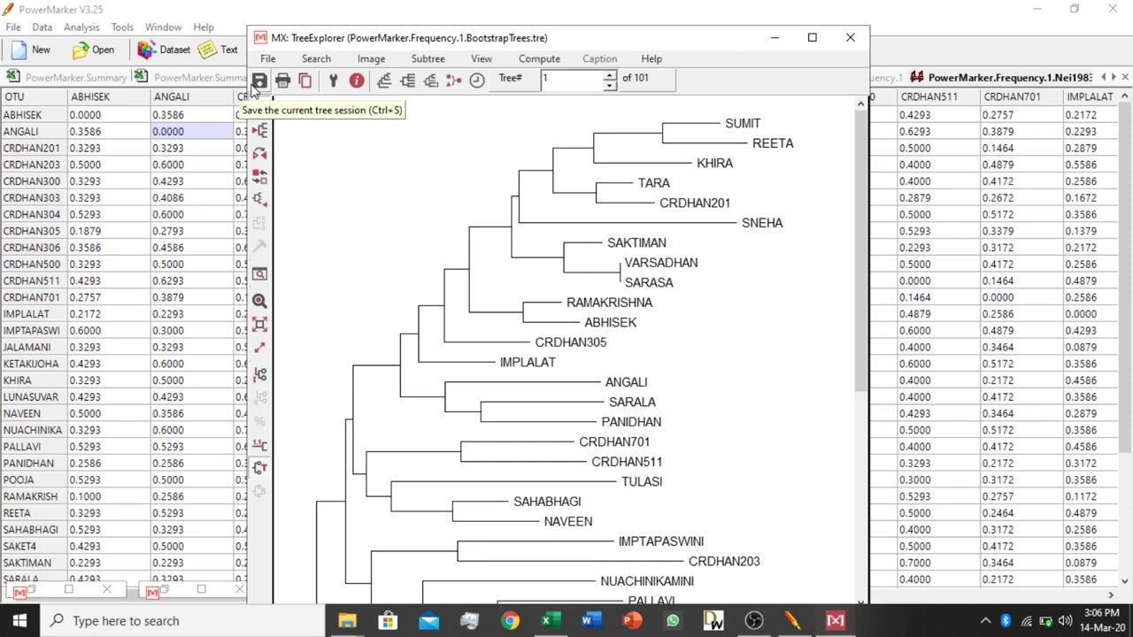
# - Save the bootstrap tree session in the PowerMarer folder as BOOTSTRPING-TREE.mtsx and minimize its tree window
pyautogui.click(257, 83)
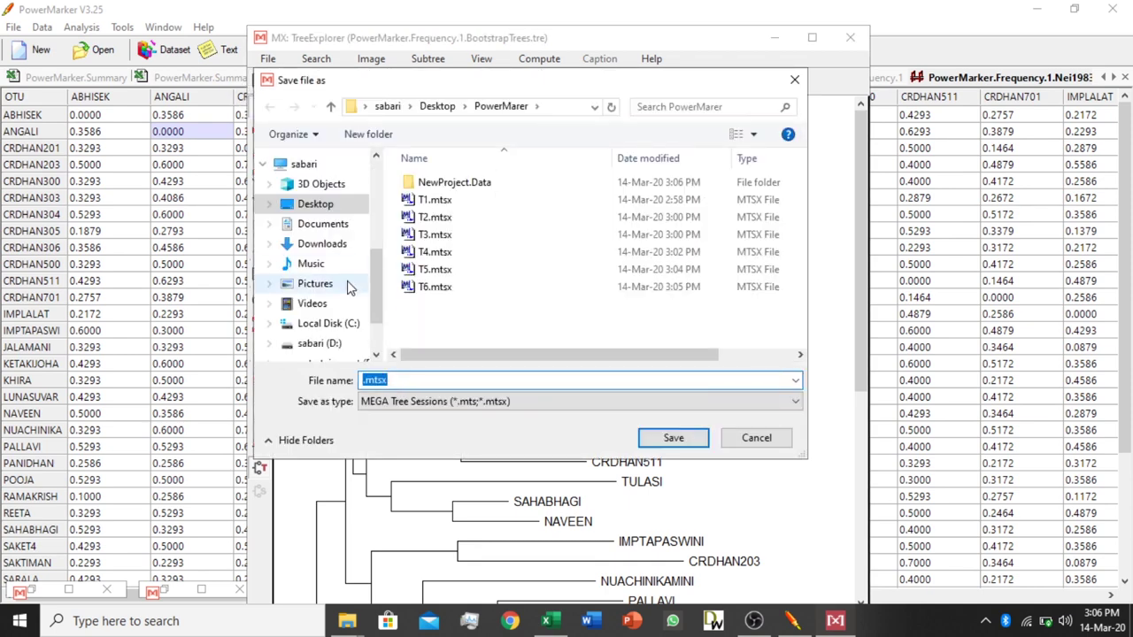
pyautogui.click(361, 381)
pyautogui.write('T')
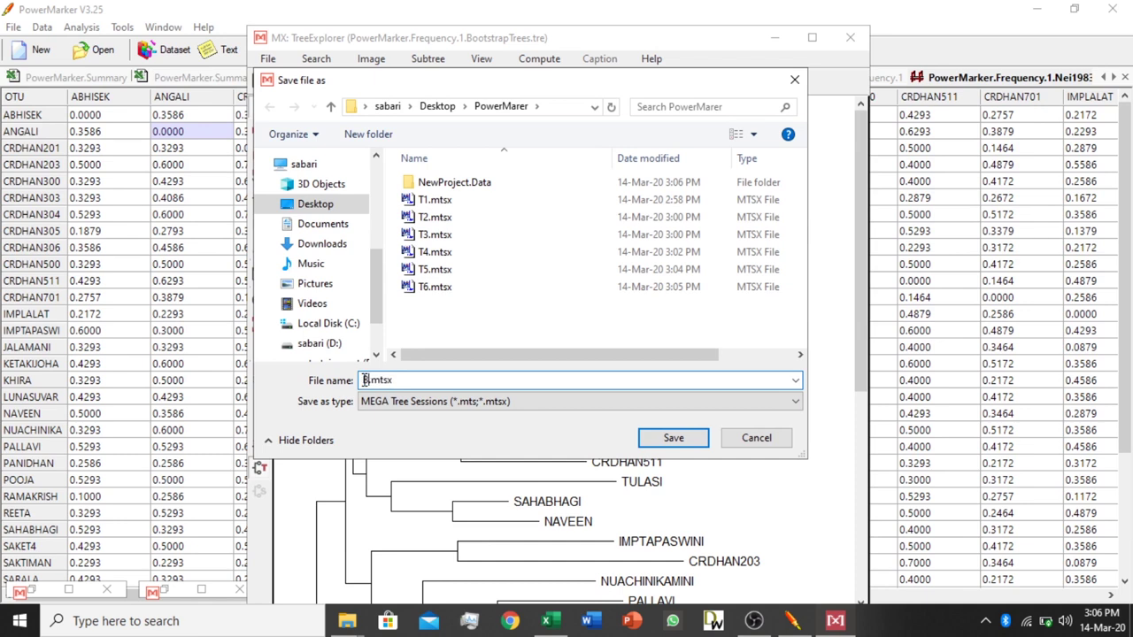
pyautogui.write('OOTSTR')
pyautogui.write('PING')
pyautogui.write('-TREE')
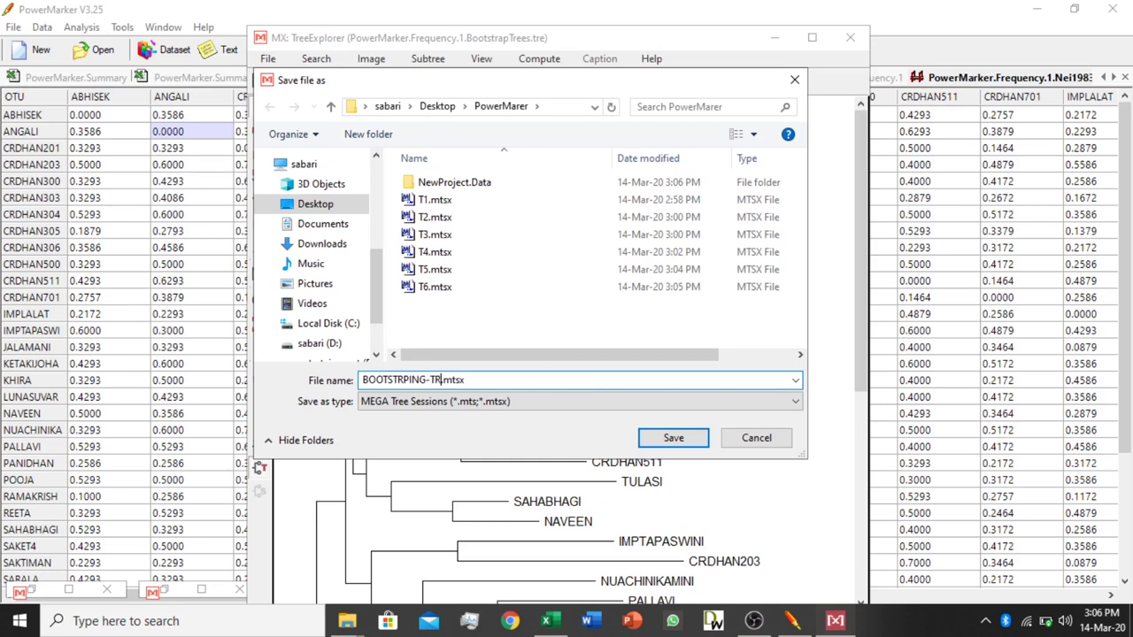
pyautogui.click(678, 438)
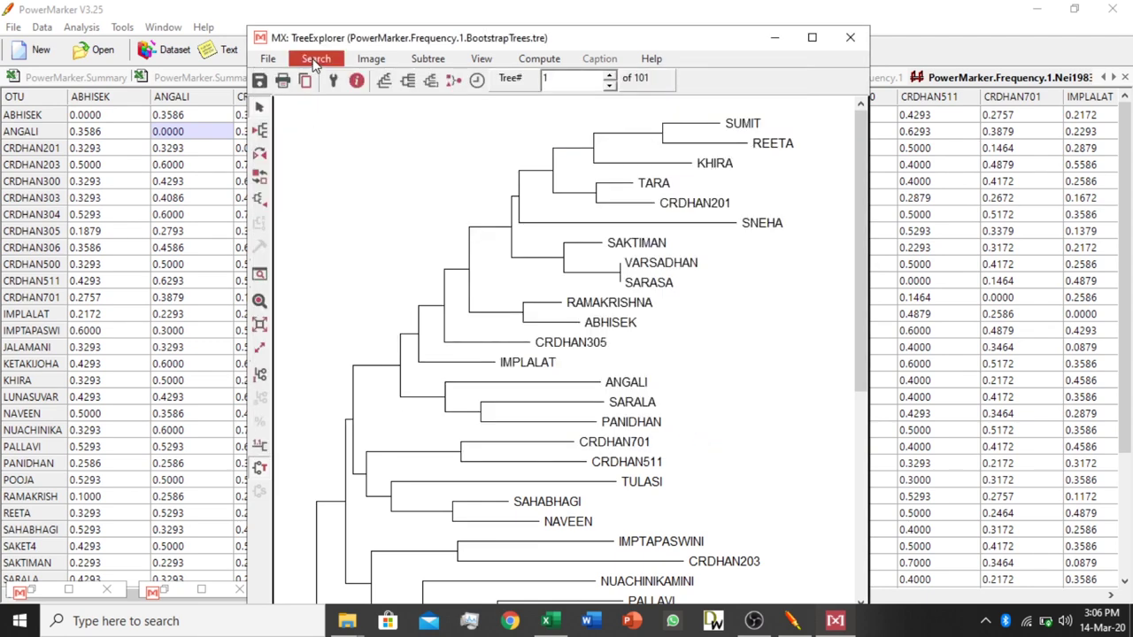
pyautogui.click(775, 38)
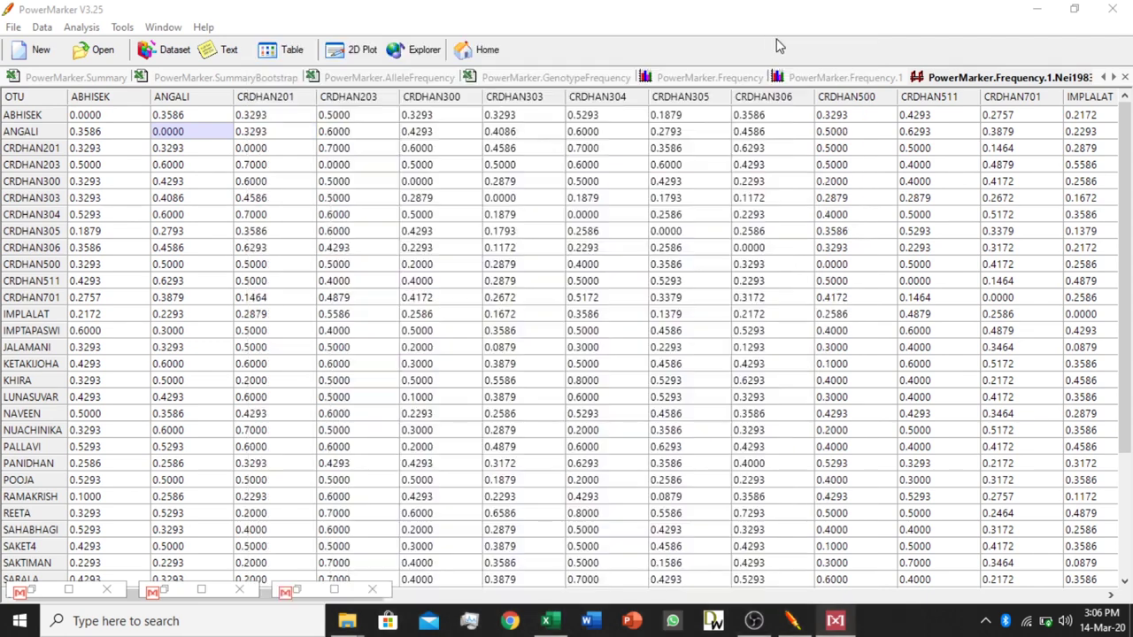
pyautogui.click(123, 28)
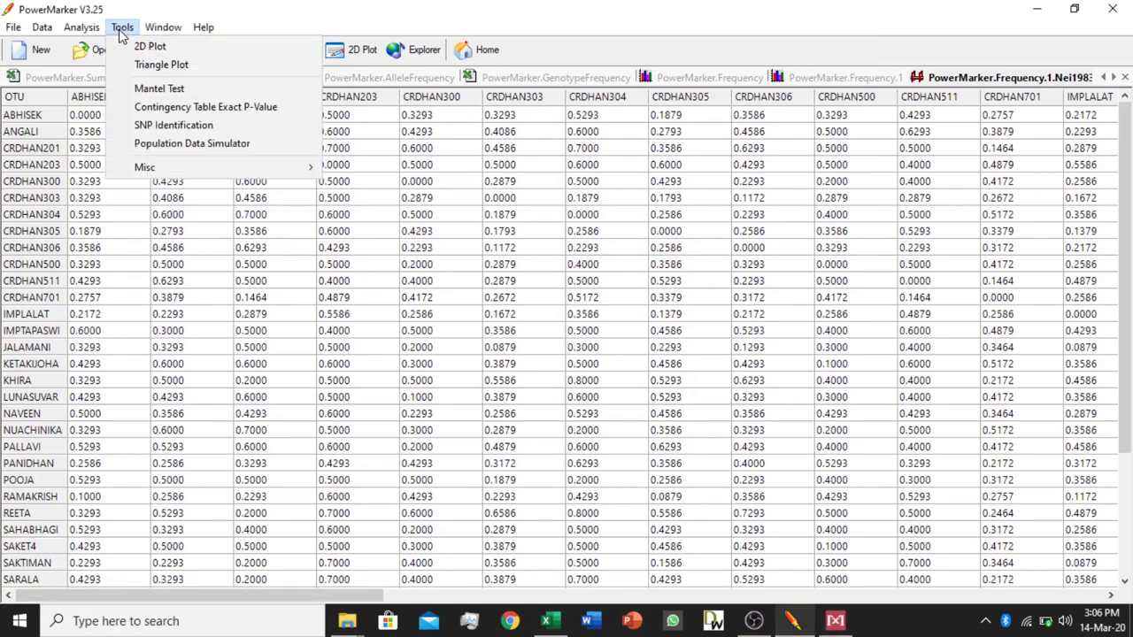
pyautogui.moveTo(122, 124)
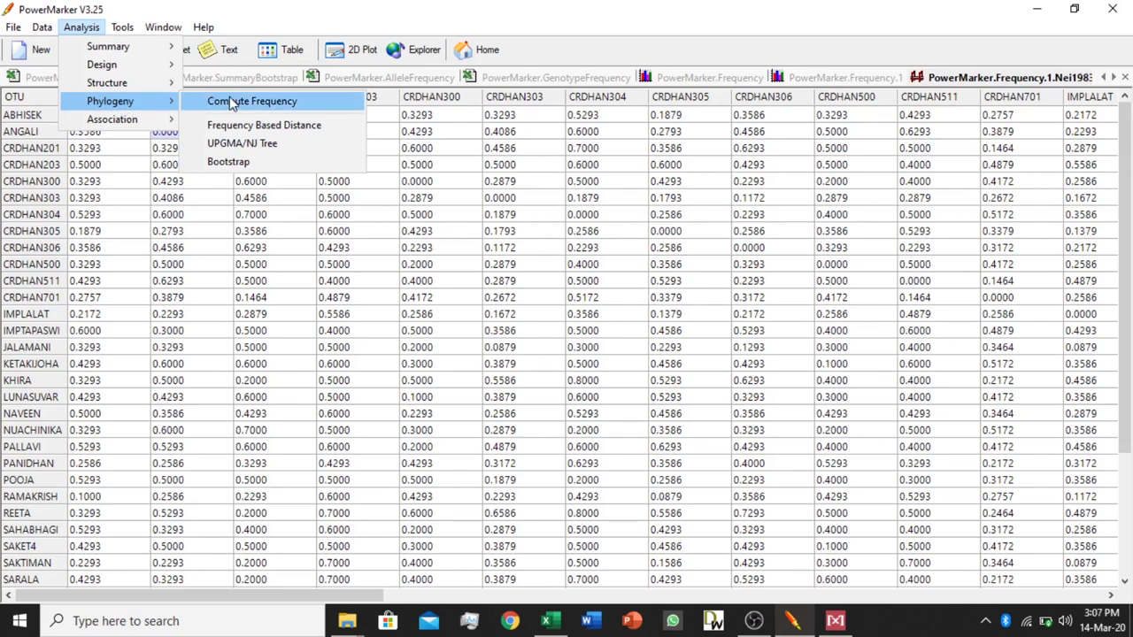
pyautogui.moveTo(137, 84)
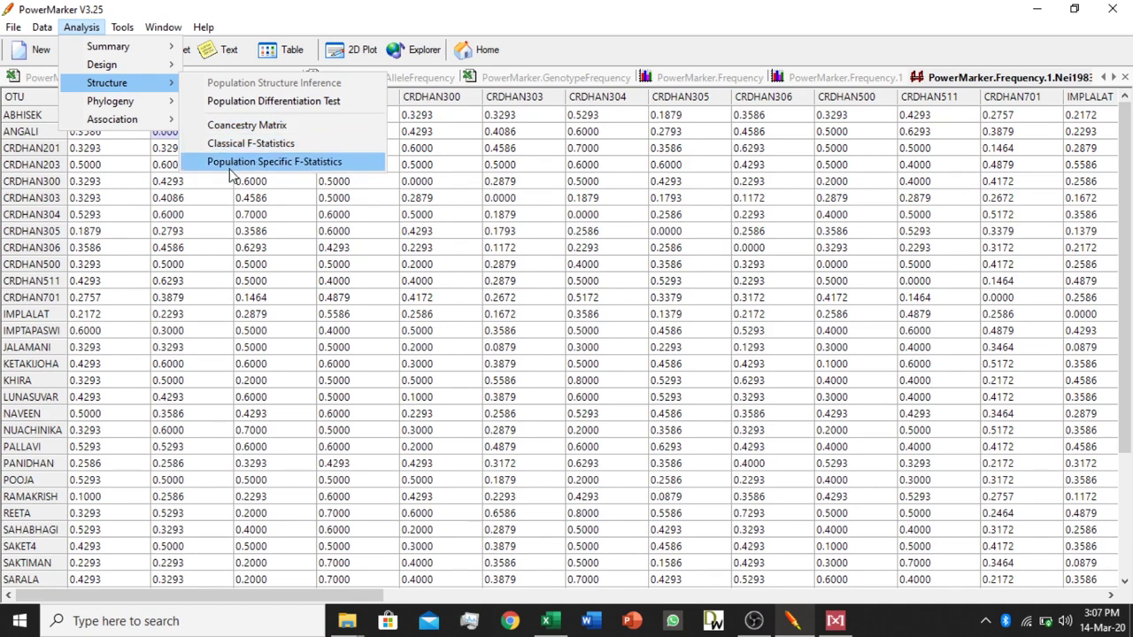
pyautogui.moveTo(150, 64)
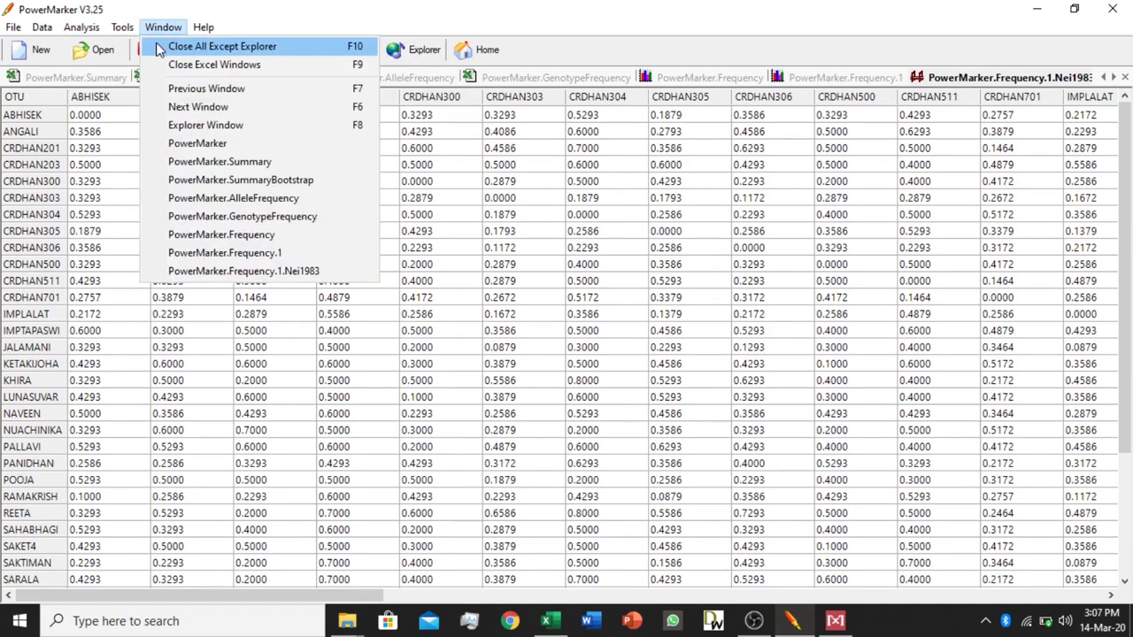
pyautogui.moveTo(108, 28)
pyautogui.moveTo(96, 53)
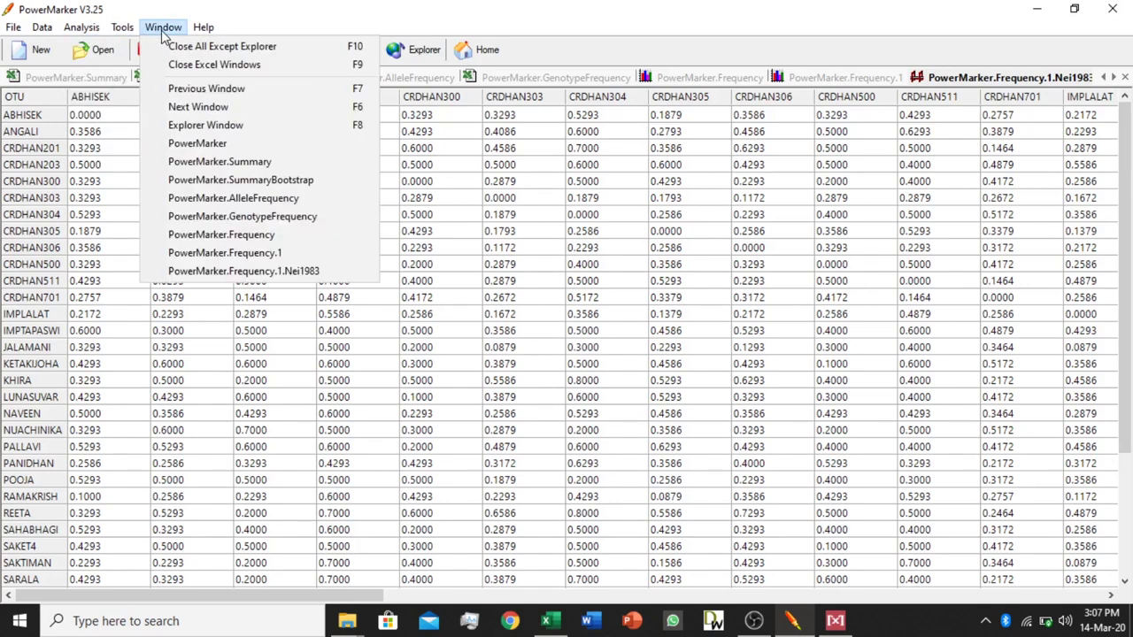
pyautogui.moveTo(202, 30)
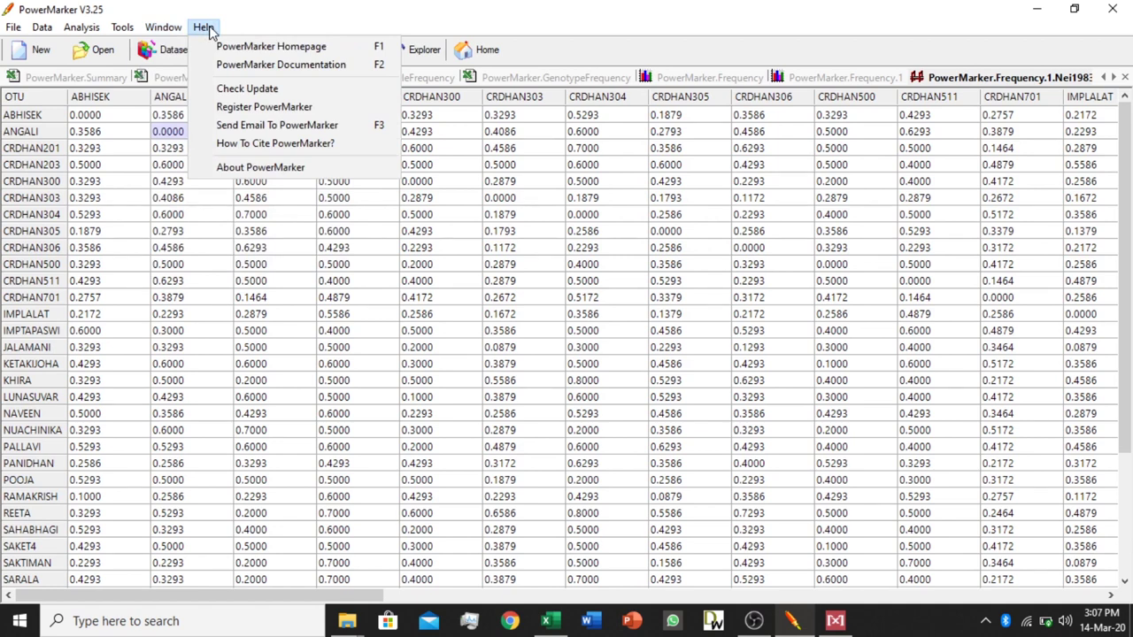
pyautogui.click(452, 167)
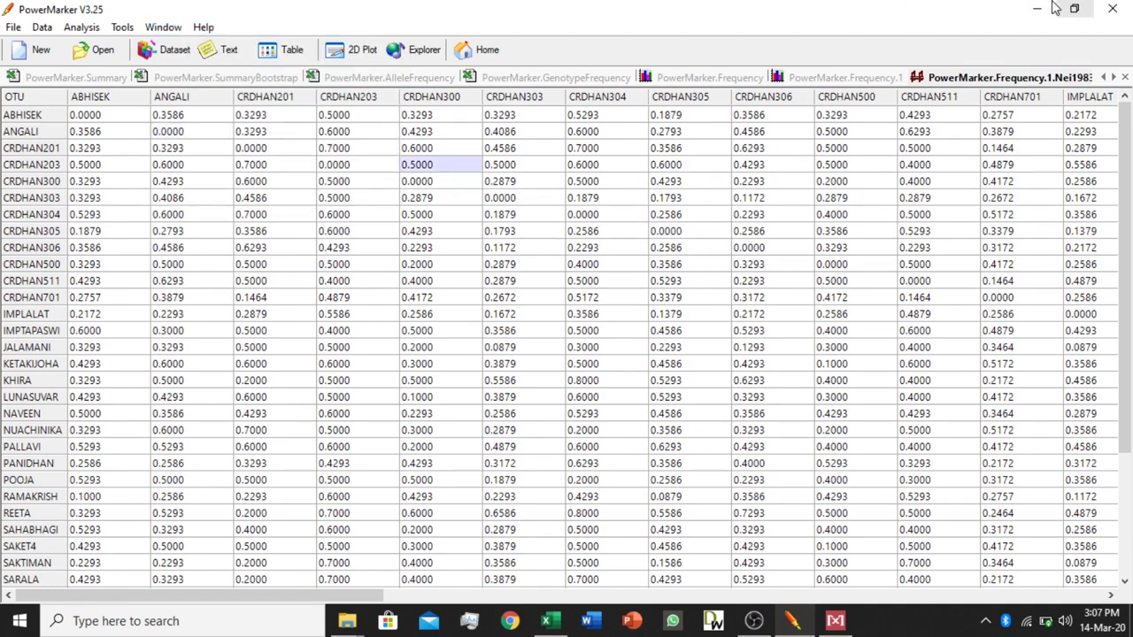
# - Review the open result tables from the Nei1983 distance matrix back through the frequency tables to the summary bootstrap and allele frequency results
pyautogui.click(1040, 80)
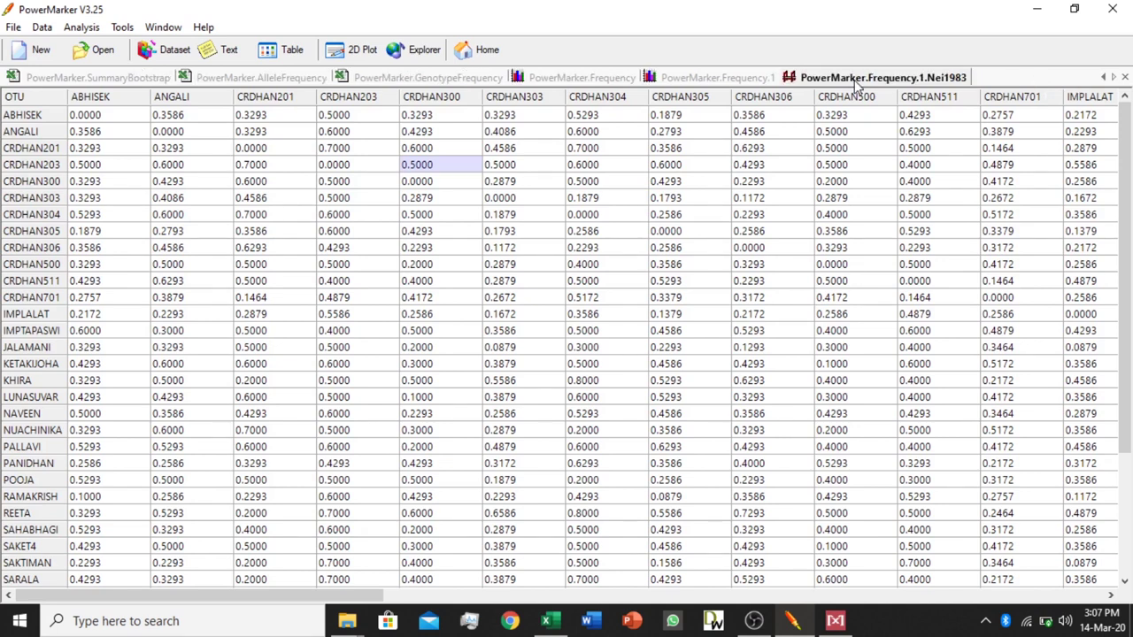
pyautogui.click(717, 79)
pyautogui.click(584, 79)
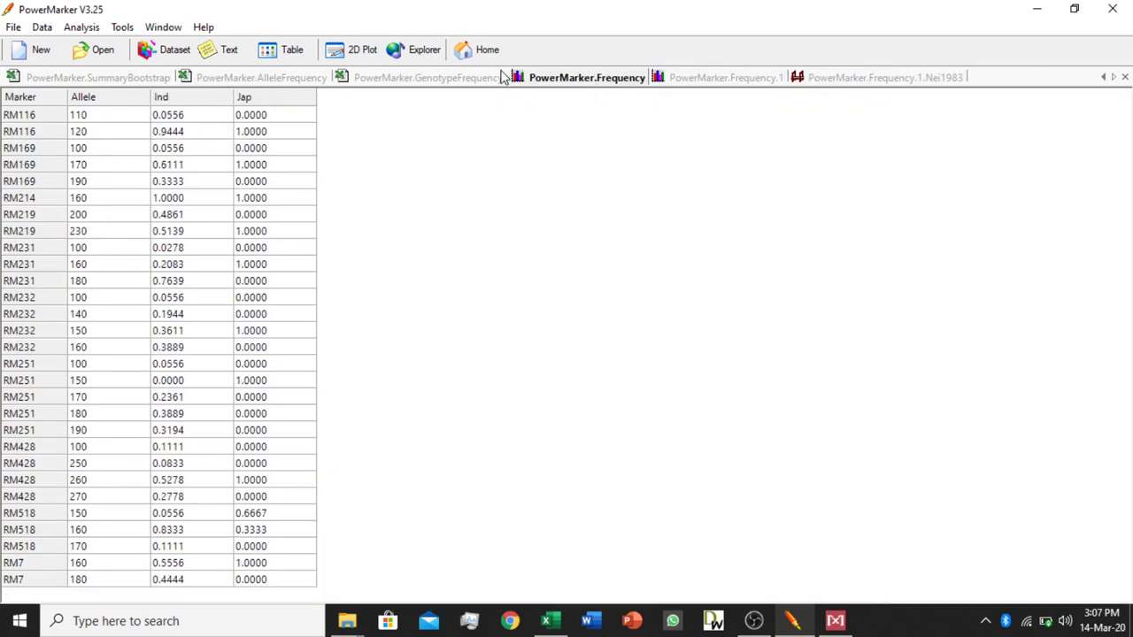
pyautogui.click(443, 77)
pyautogui.click(282, 80)
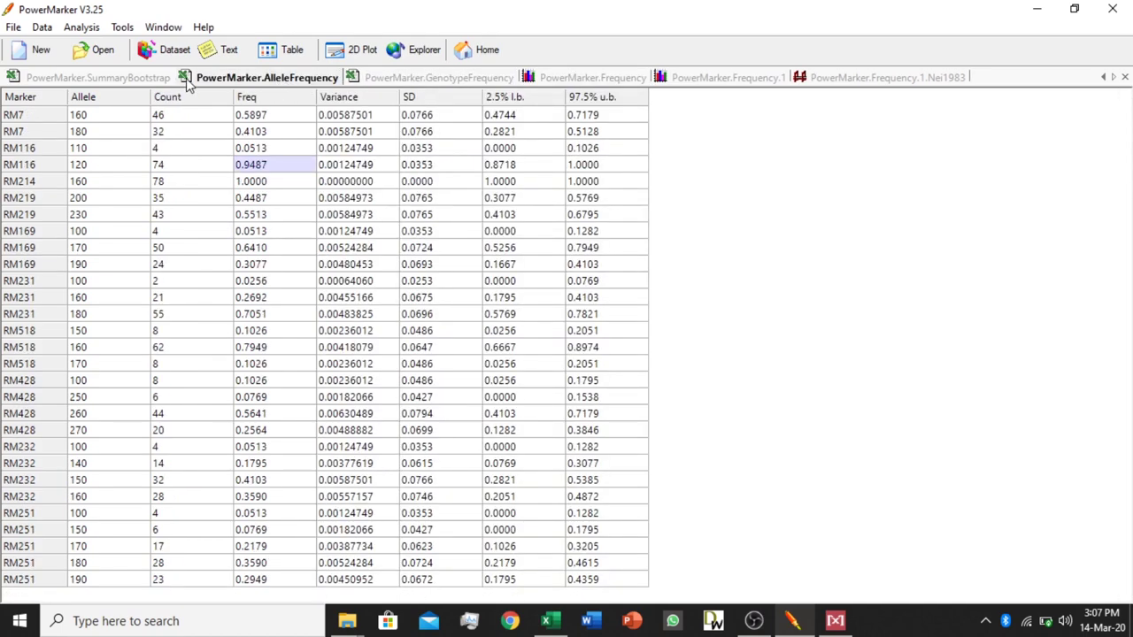
pyautogui.click(118, 81)
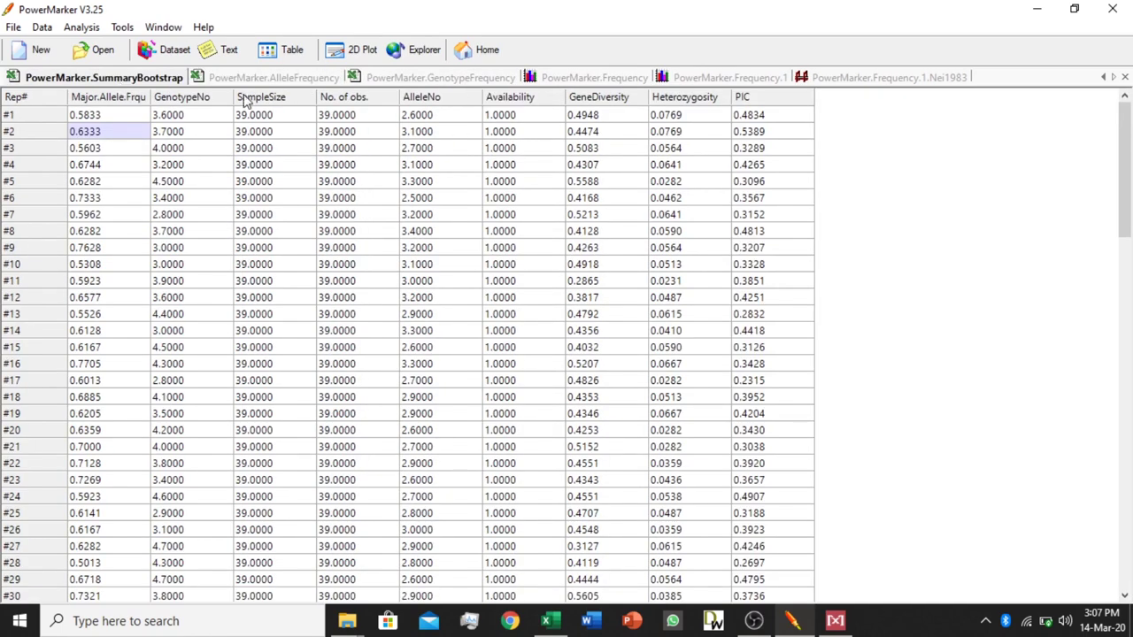
pyautogui.click(306, 78)
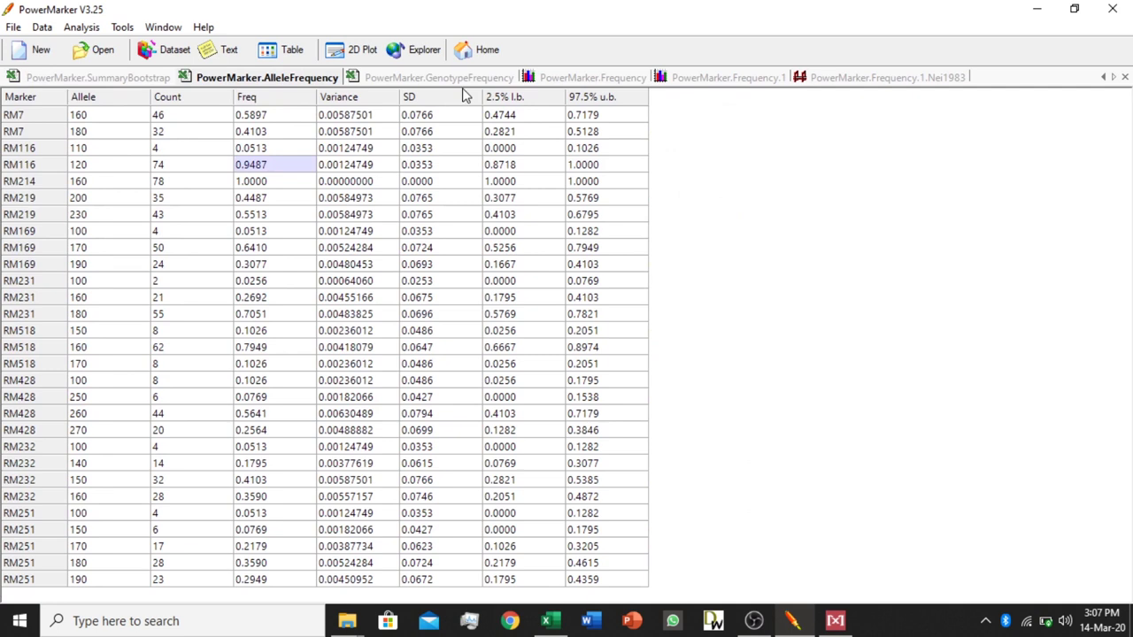
# - Look at the copy and export options available for the allele frequency table, without running any of them
pyautogui.click(438, 184)
pyautogui.rightClick(438, 183)
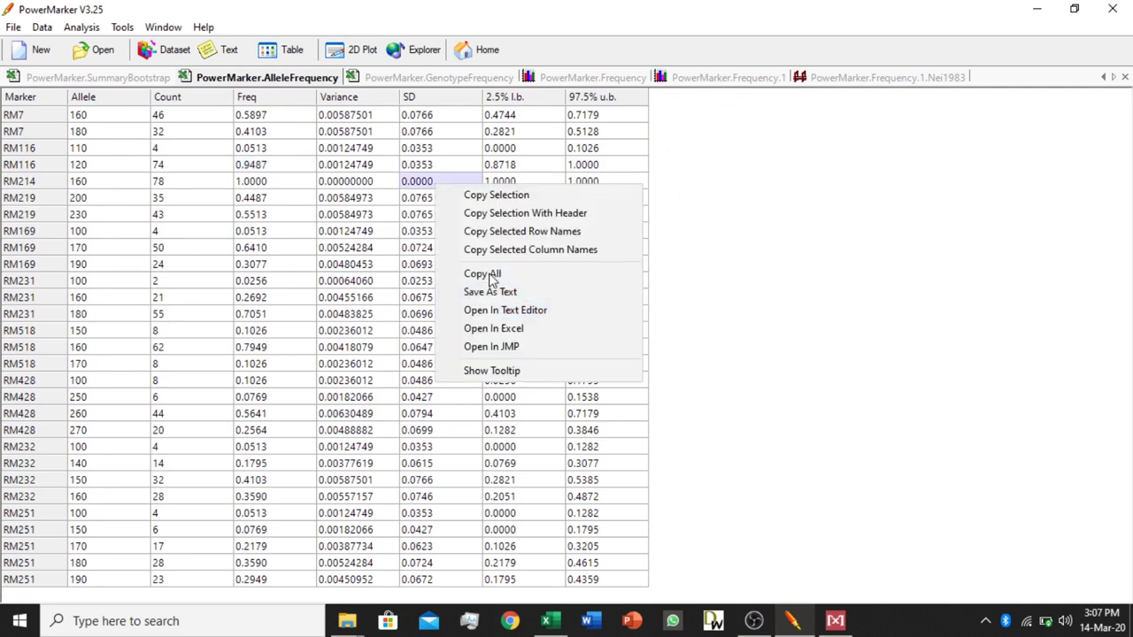
pyautogui.click(736, 283)
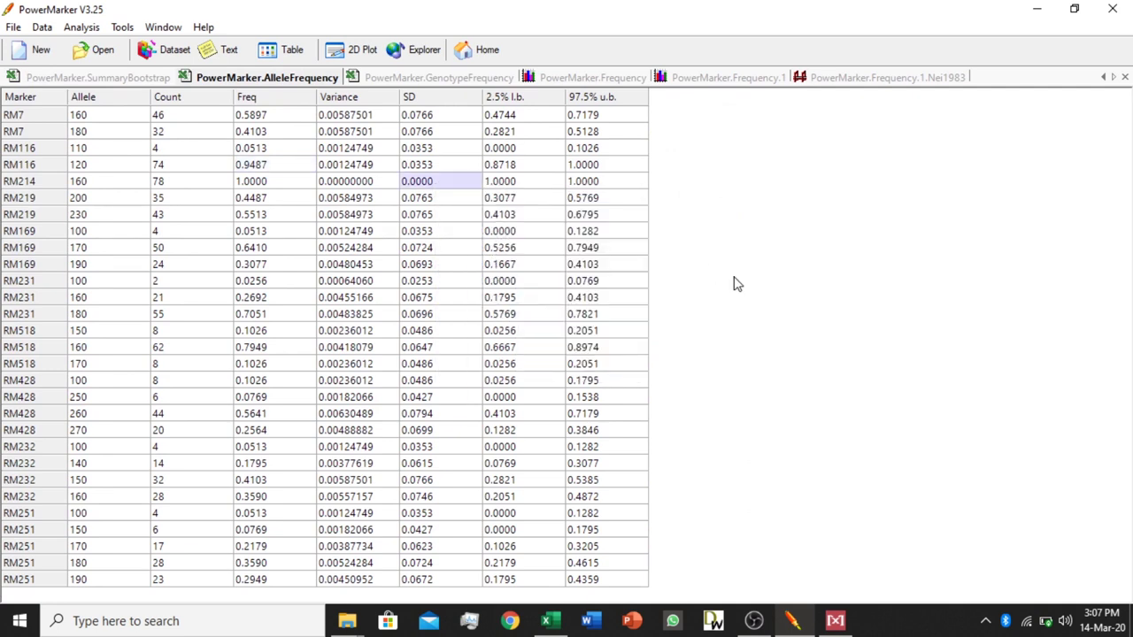
# - Look again at the Nei1983 distance matrix and the PowerMarker.Frequency tables, and minimize PowerMarker
pyautogui.click(885, 78)
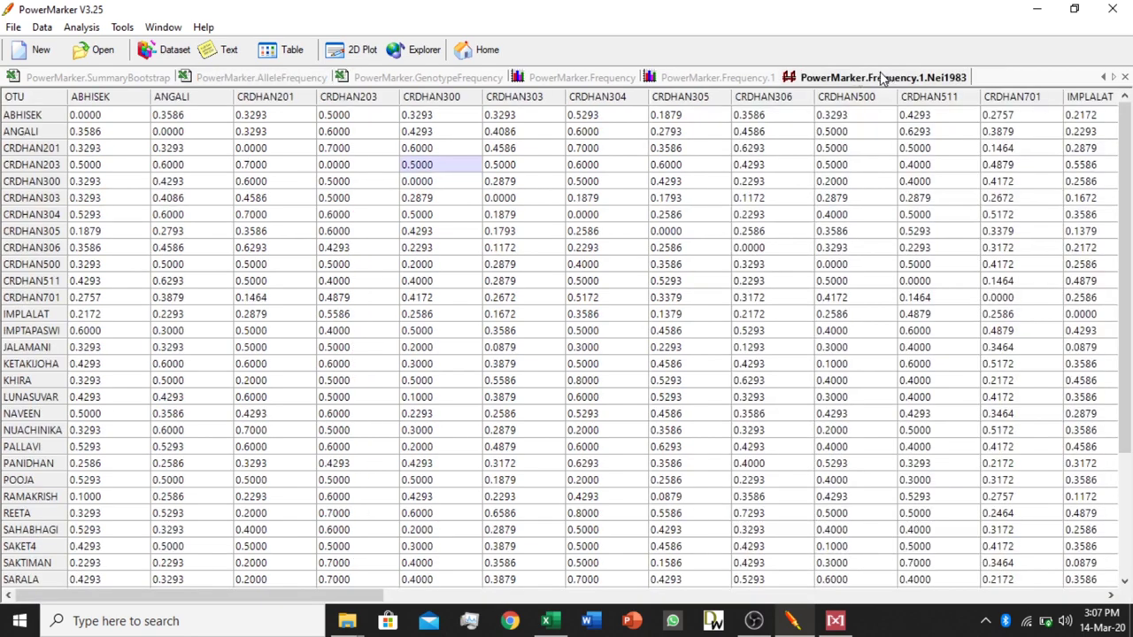
pyautogui.click(710, 78)
pyautogui.click(595, 80)
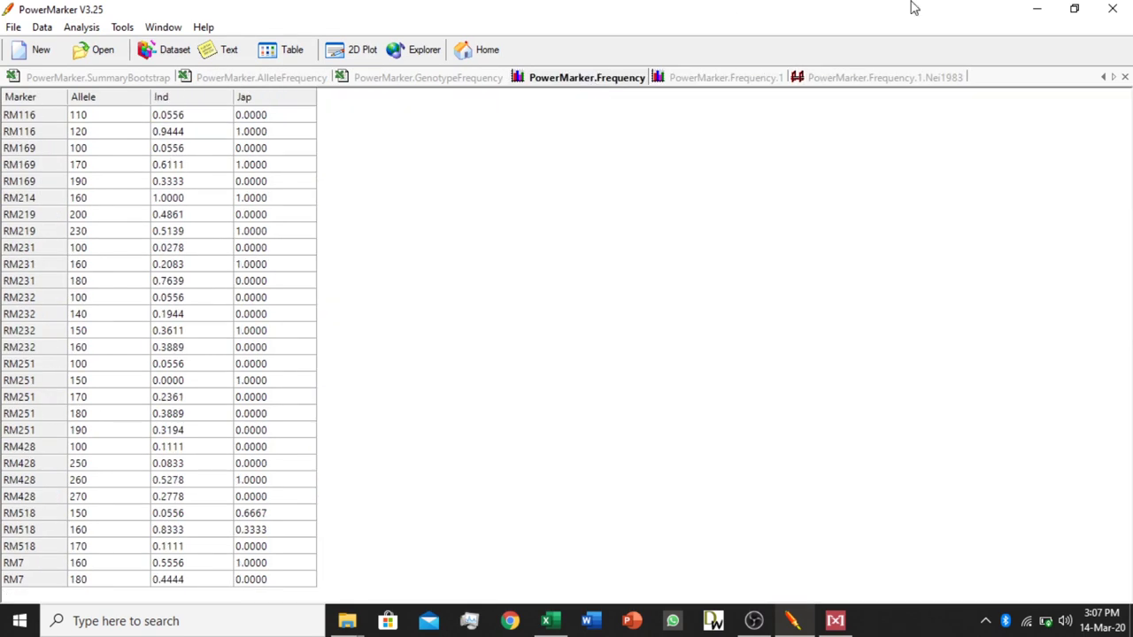
pyautogui.click(1036, 15)
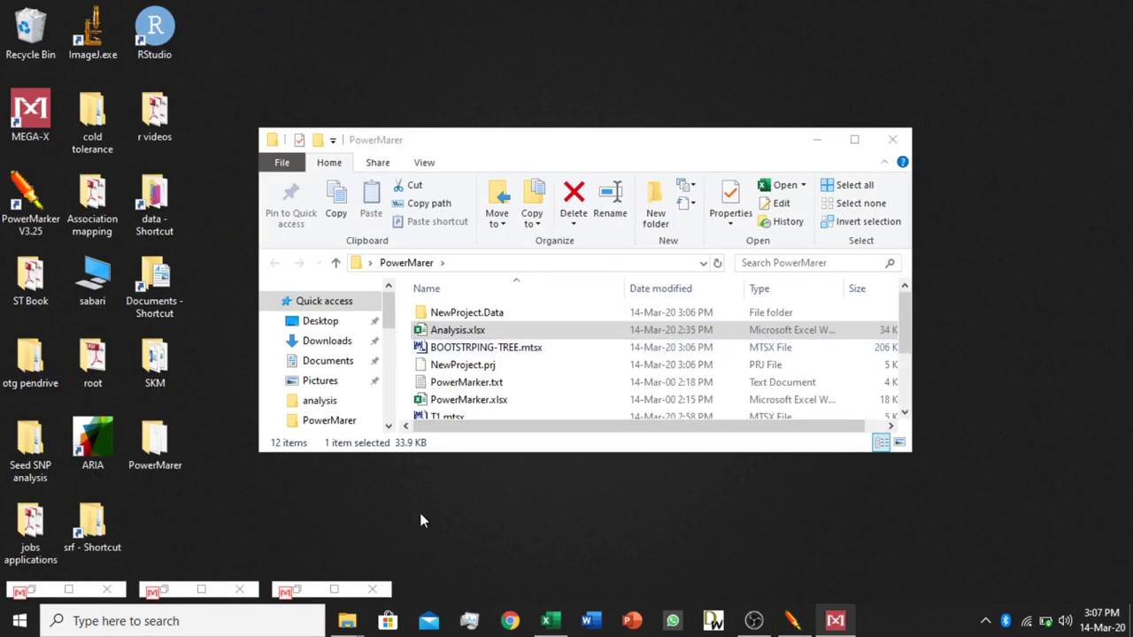
# - Switch to Analysis.xlsx in Excel, save the workbook, and inspect the diagonal cells B2, C3 and D4 of the Frq-dist sheet
pyautogui.click(550, 621)
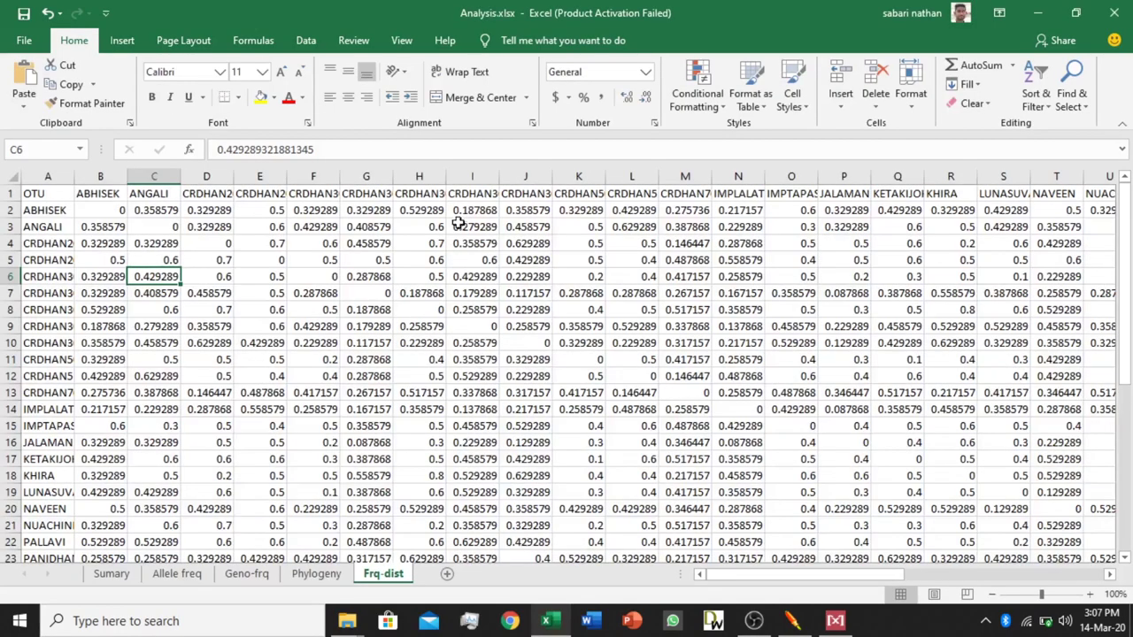
pyautogui.click(24, 13)
pyautogui.click(113, 211)
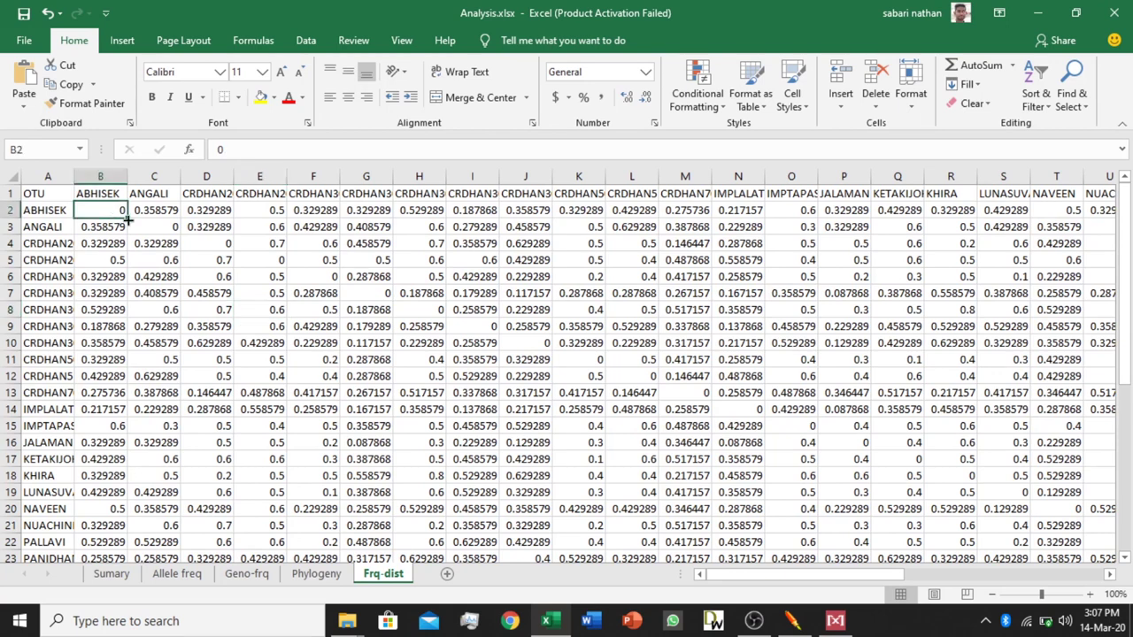
pyautogui.click(147, 232)
pyautogui.click(206, 244)
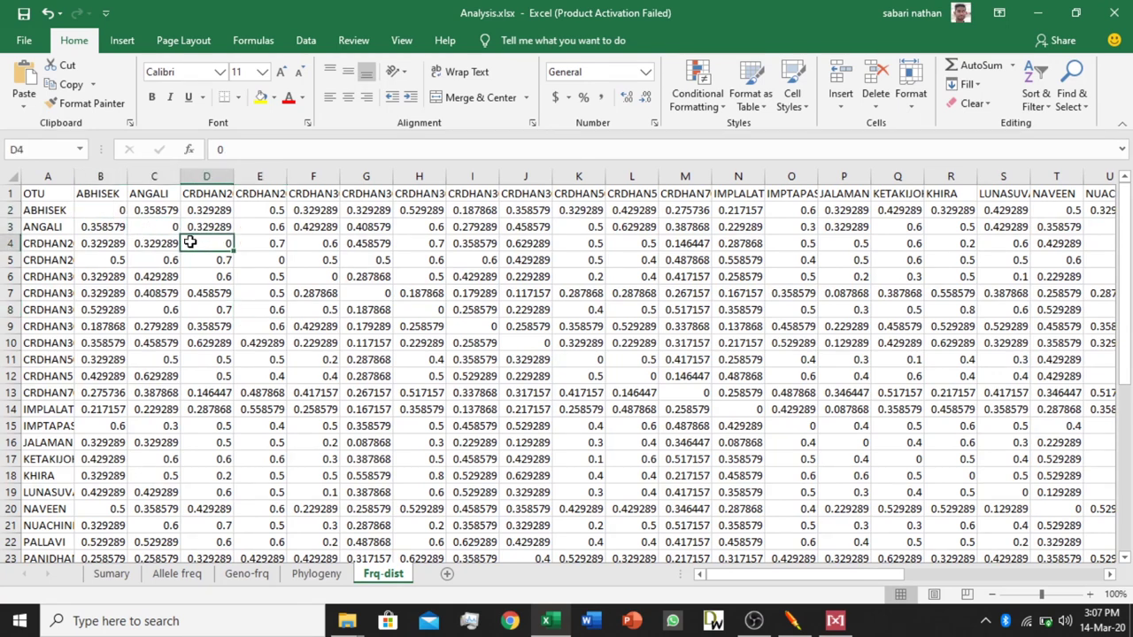
# - Format all cells of the Frq-dist sheet with the Number format showing two decimal places
pyautogui.moveTo(41, 193); pyautogui.dragTo(323, 464)
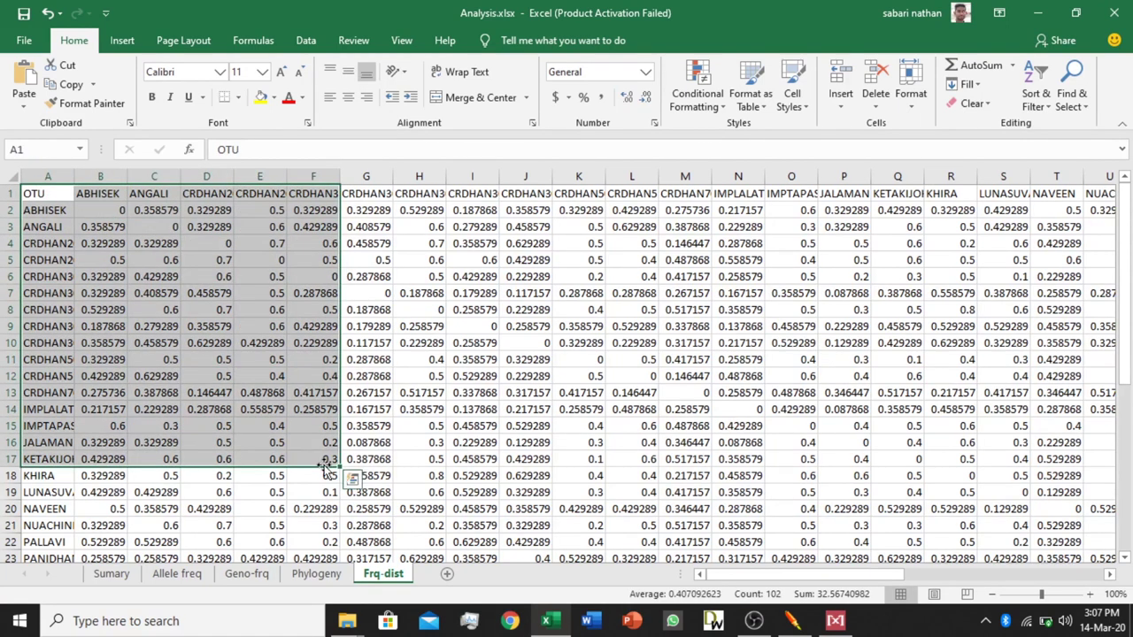
pyautogui.click(502, 469)
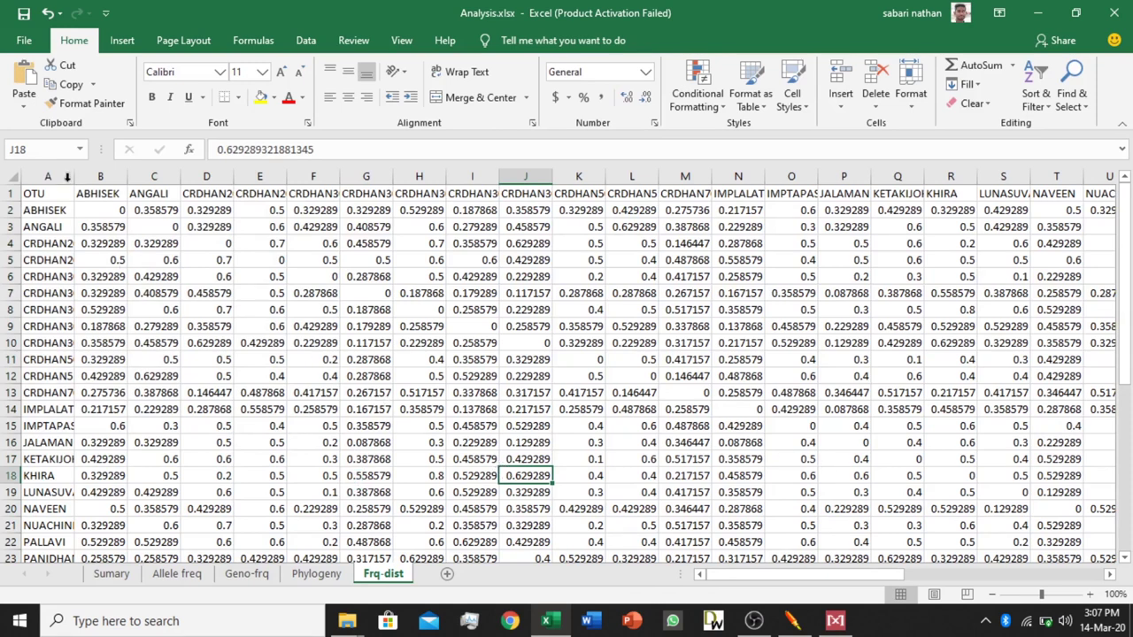
pyautogui.moveTo(53, 193); pyautogui.dragTo(912, 541)
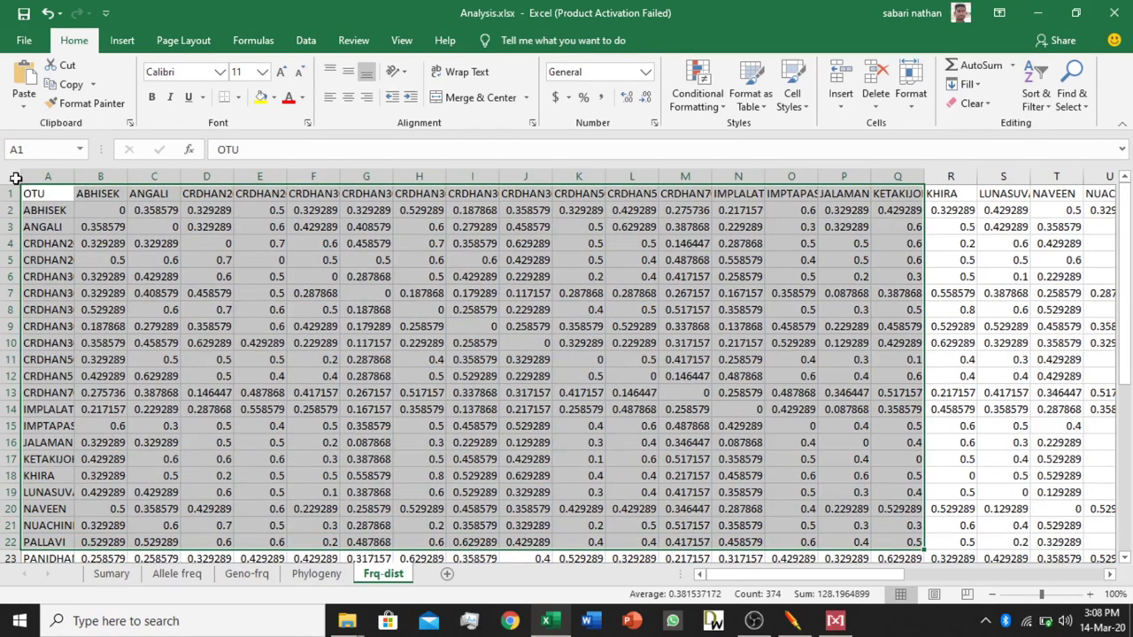
pyautogui.click(14, 176)
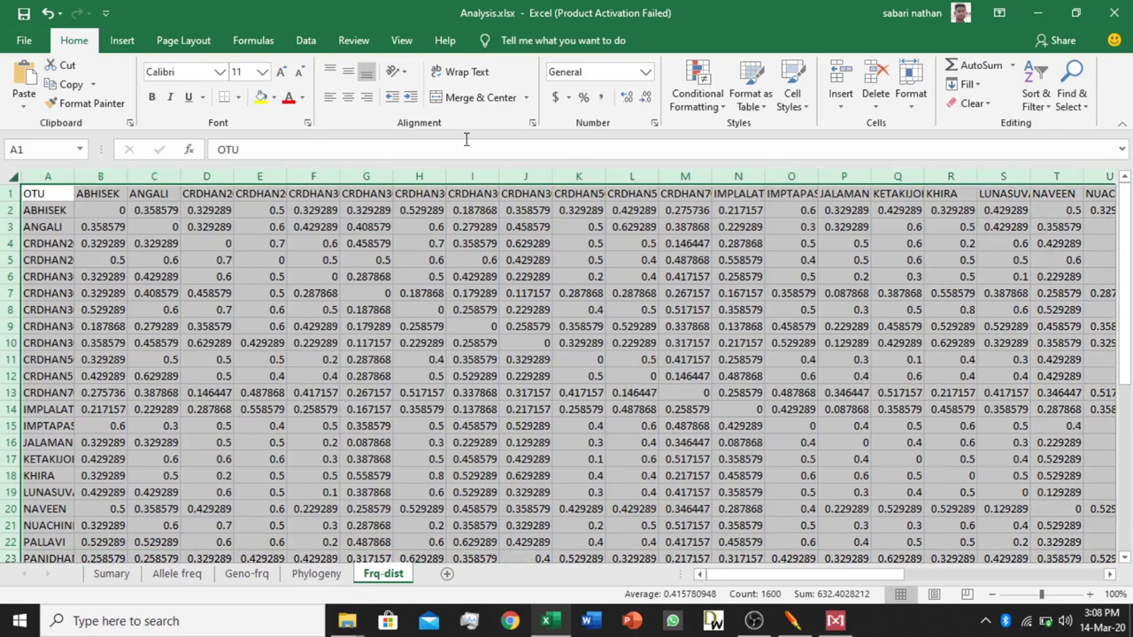
pyautogui.click(646, 72)
pyautogui.click(636, 138)
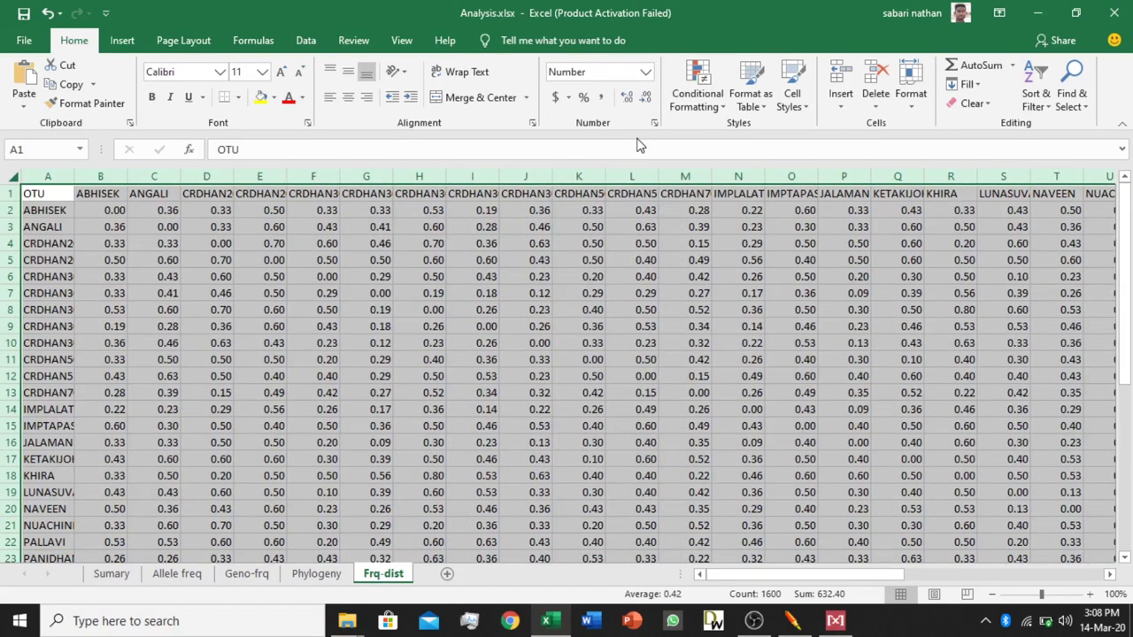
pyautogui.click(420, 355)
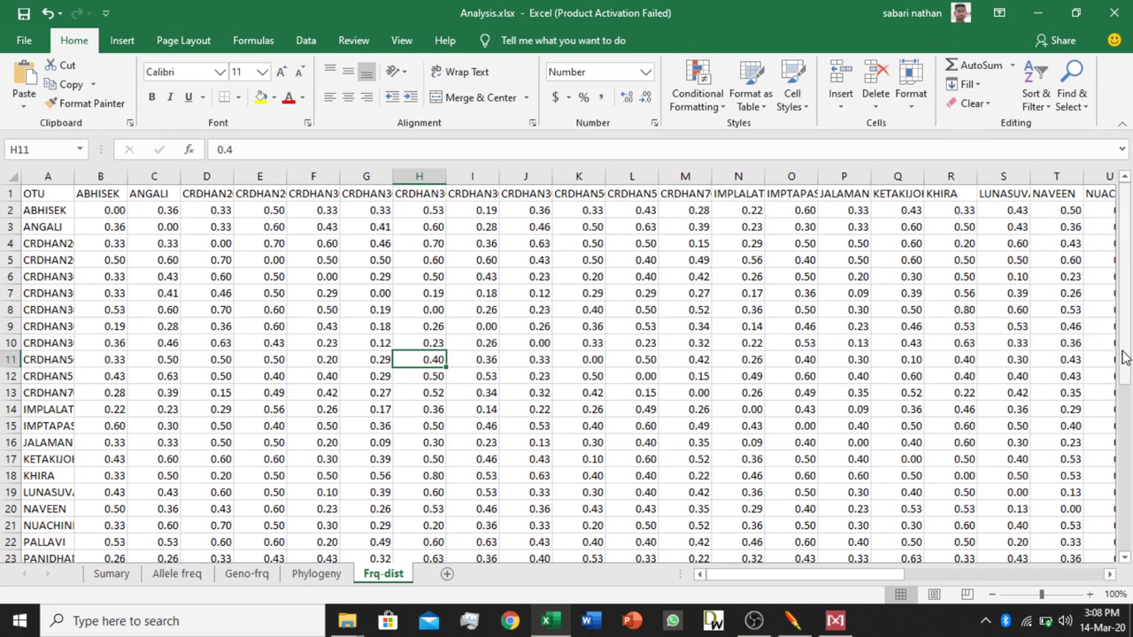
# - Check the lower rows of the Frq-dist matrix and look over the Sumary and Allele freq sheets
pyautogui.scroll(-6, 1124, 355)
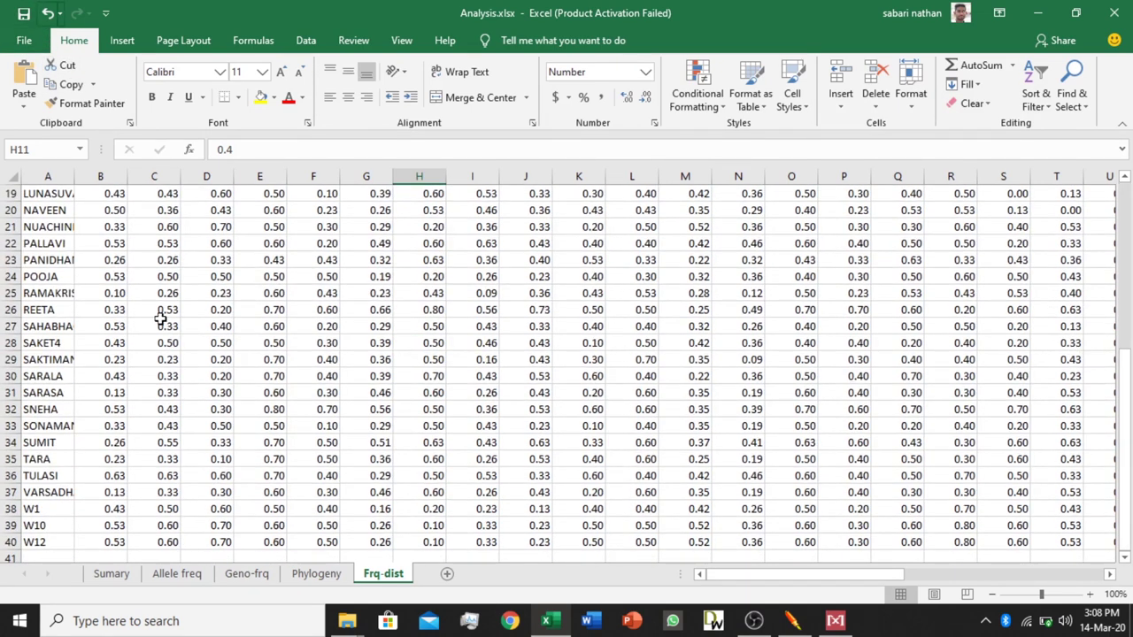
pyautogui.click(111, 575)
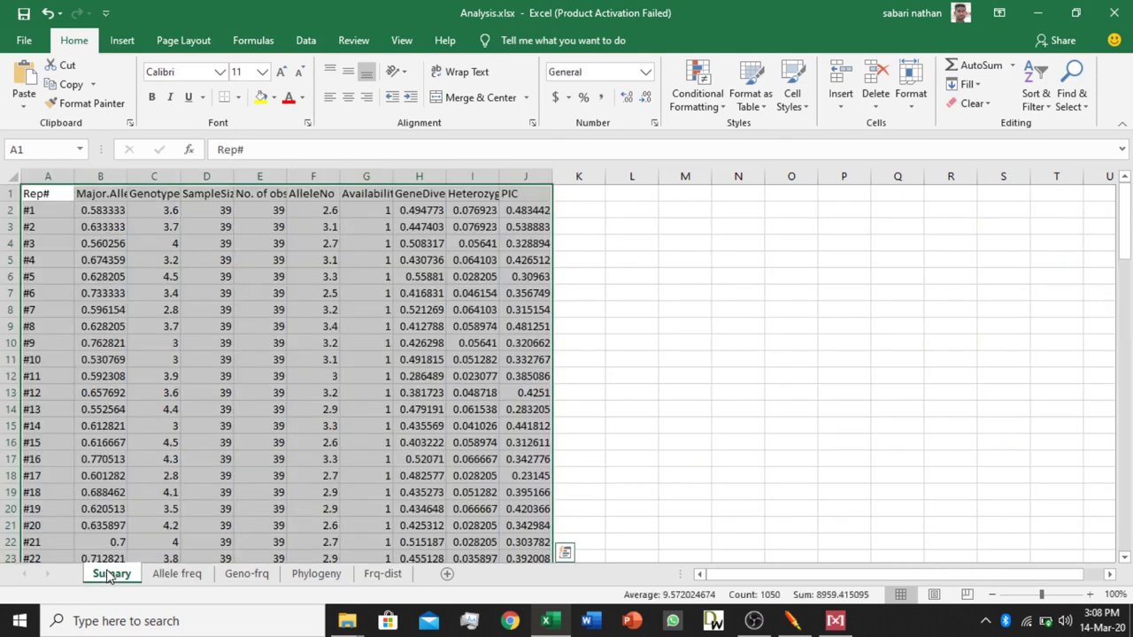
pyautogui.click(156, 578)
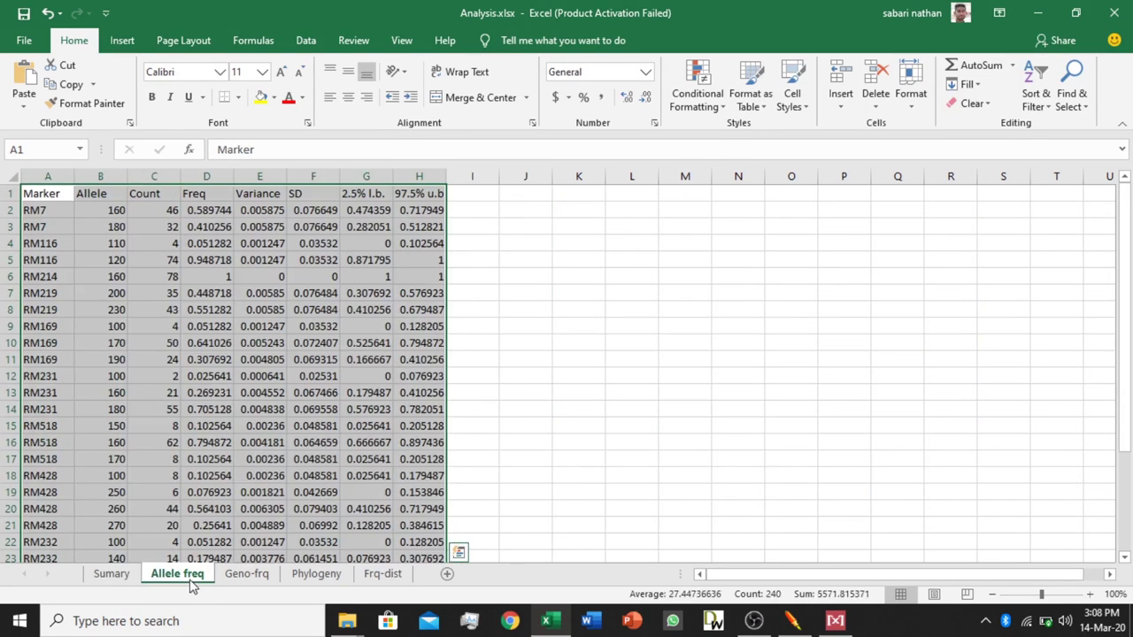